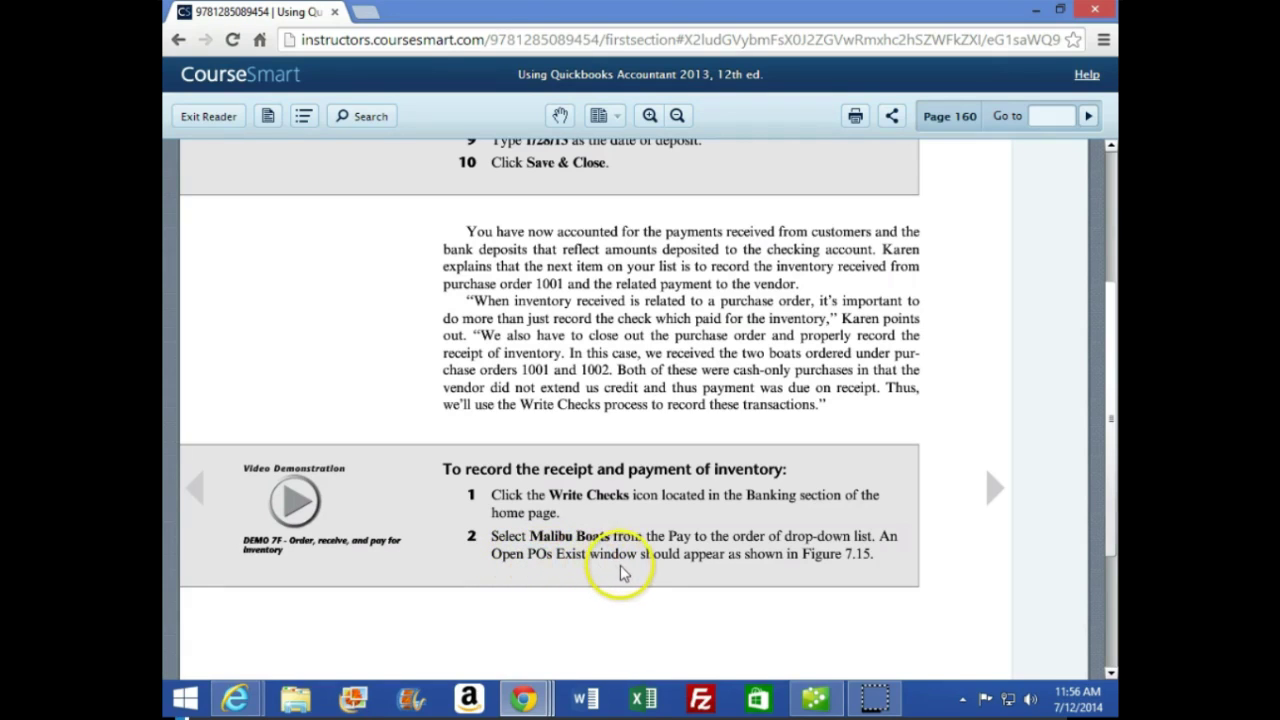
# Read the textbook instructions on page 161 for recording the receipt and payment of the Malibu Boats inventory.
pyautogui.click(988, 488)
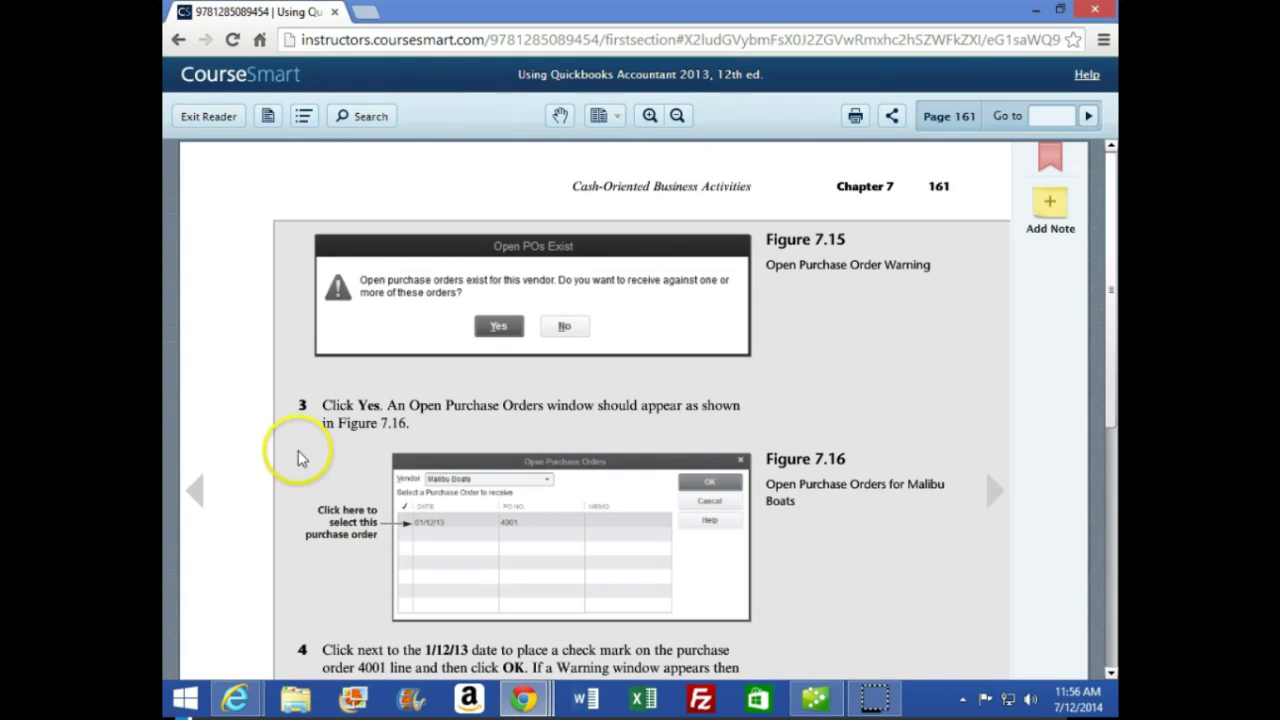
pyautogui.scroll(-2, 304, 460)
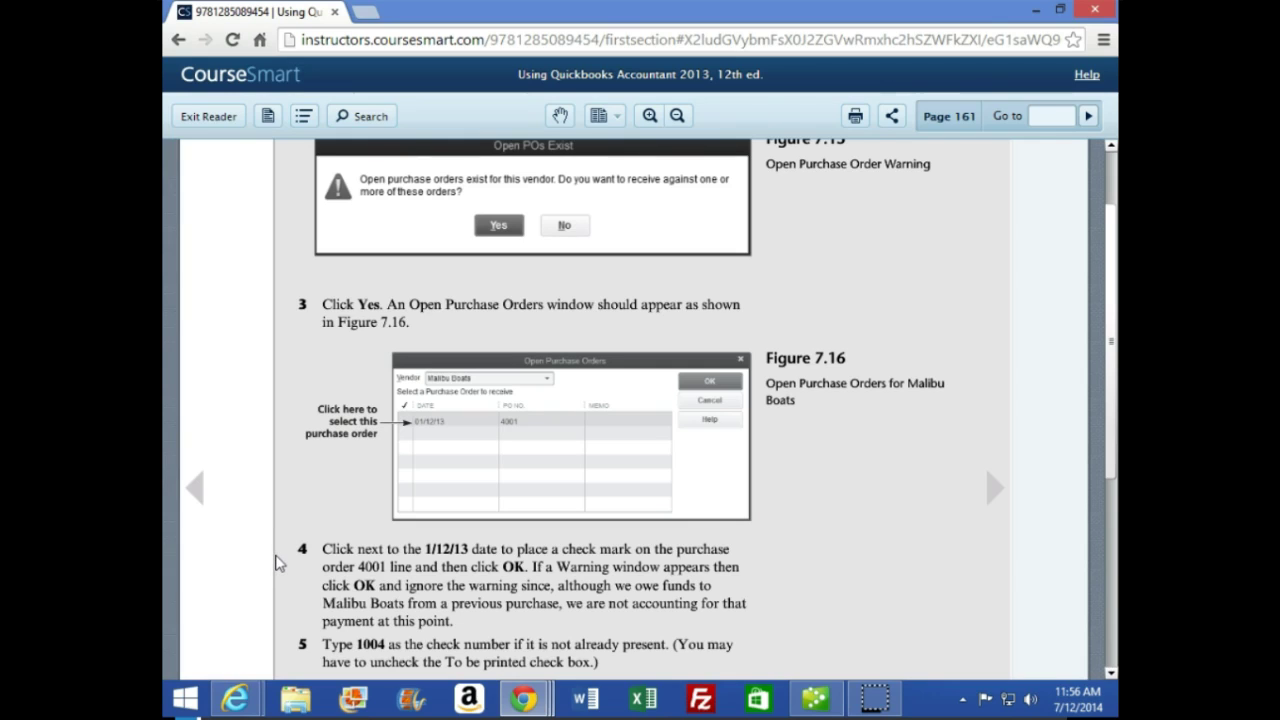
pyautogui.scroll(-1, 278, 563)
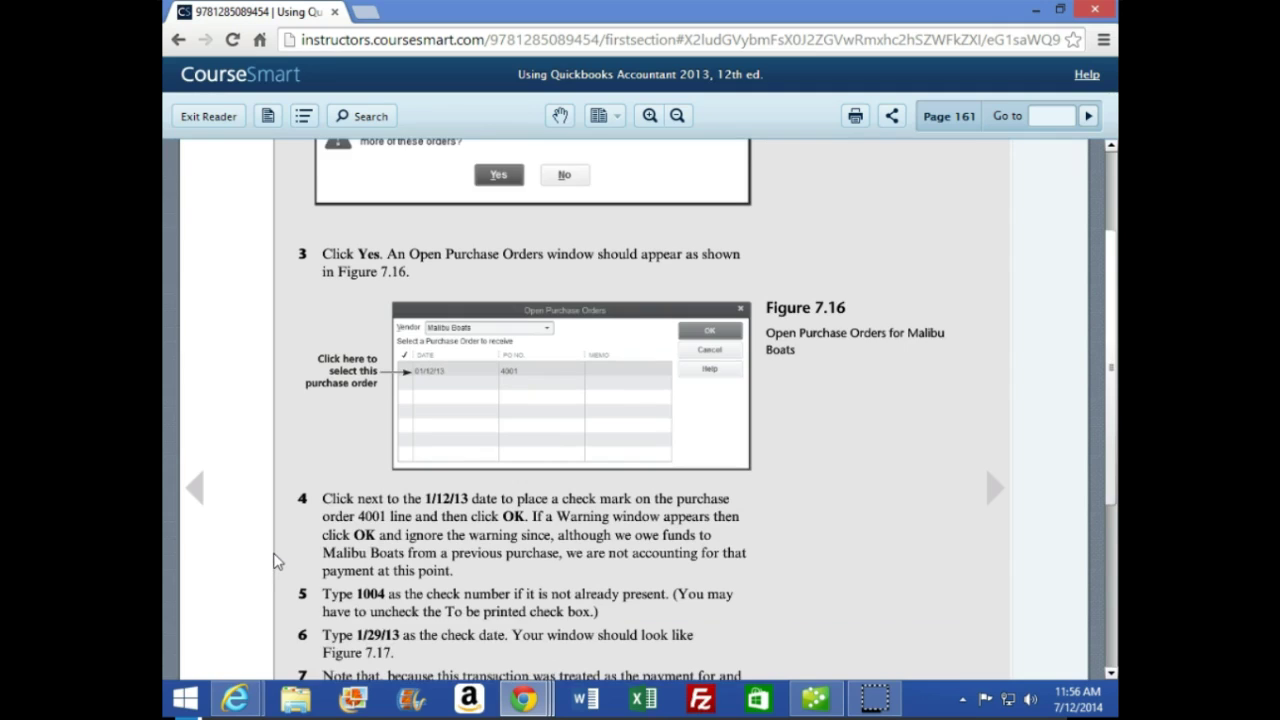
pyautogui.scroll(-1, 278, 562)
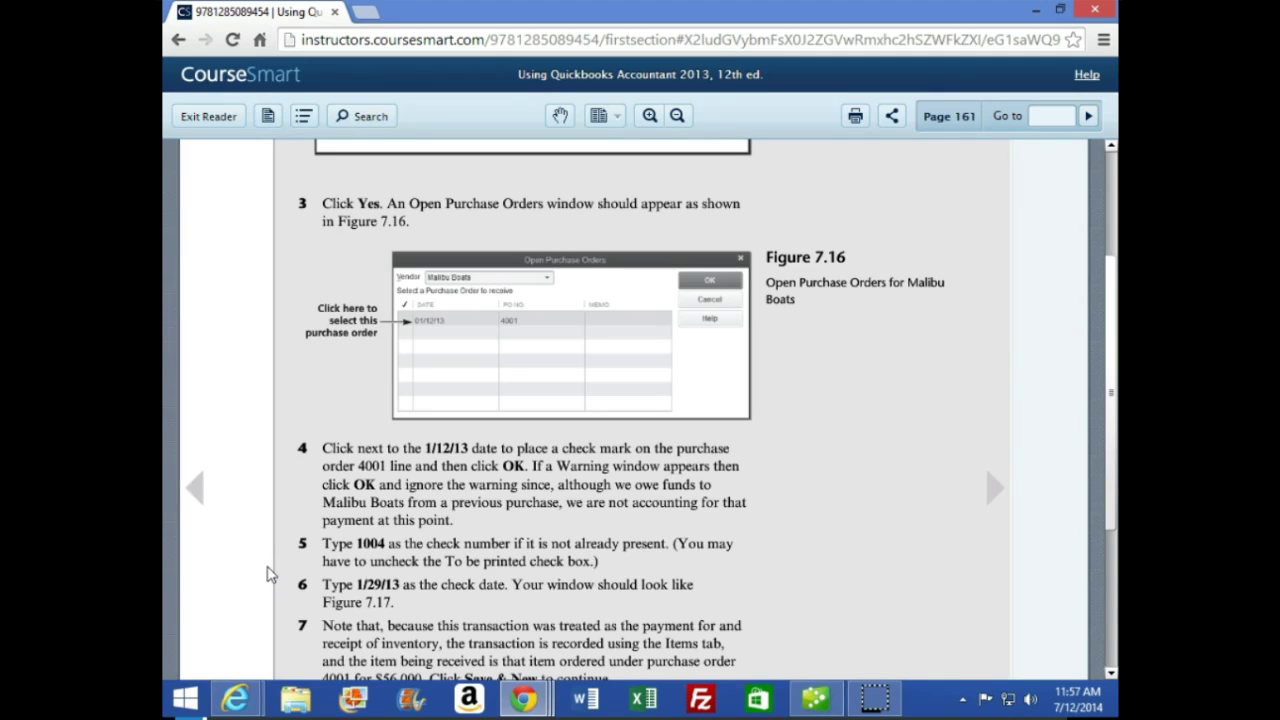
pyautogui.click(277, 571)
pyautogui.click(265, 570)
pyautogui.click(265, 571)
pyautogui.click(826, 617)
# Switch to QuickBooks and start a new Bank of Florida check payable to Malibu Boats.
pyautogui.click(815, 698)
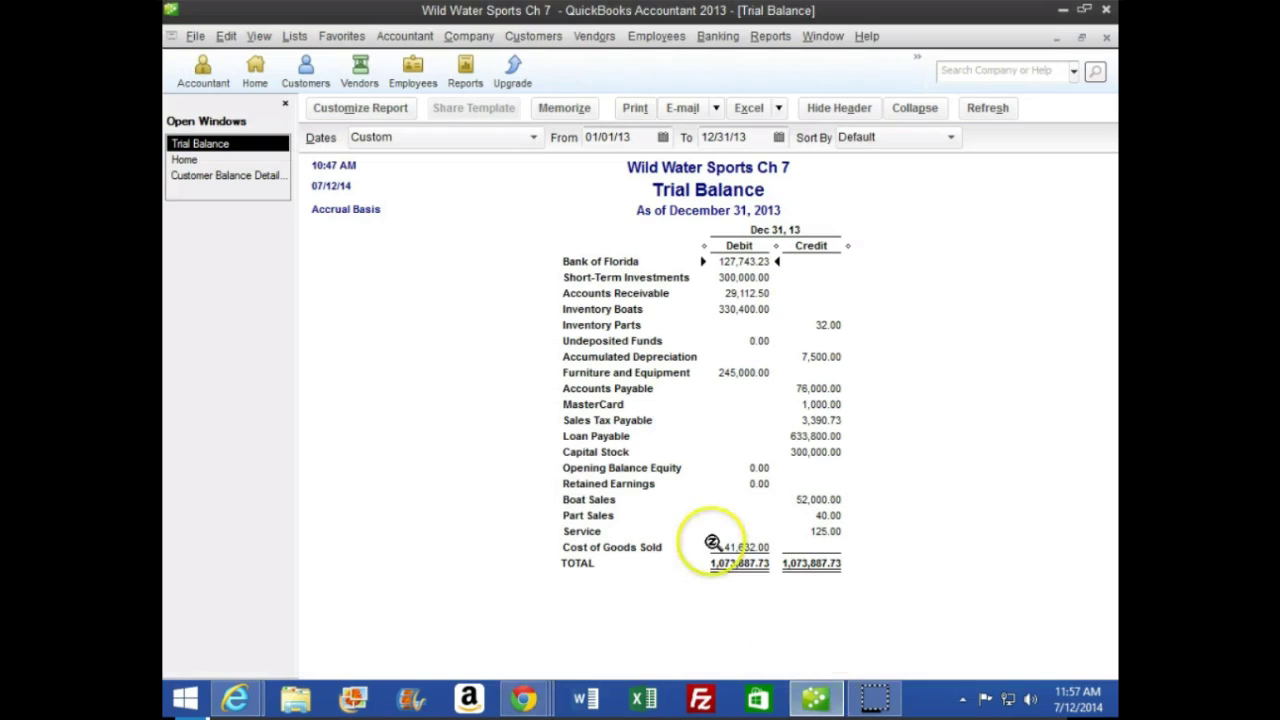
pyautogui.click(255, 72)
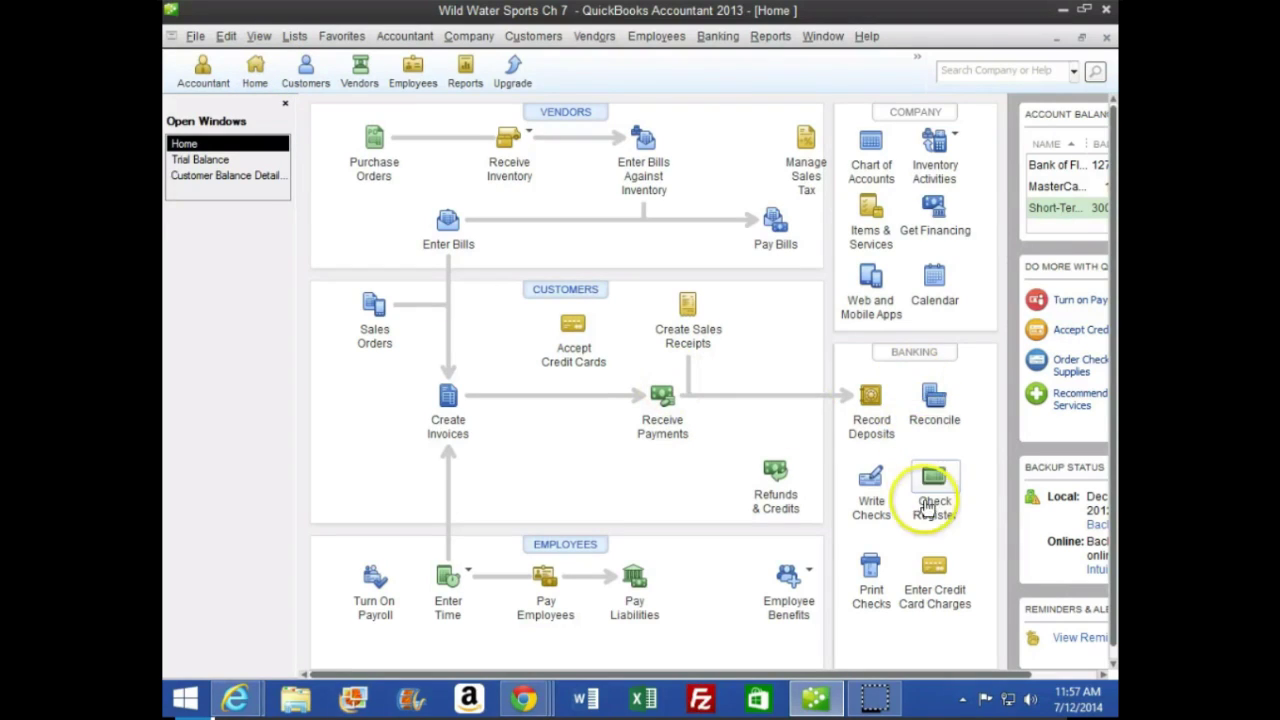
pyautogui.click(868, 478)
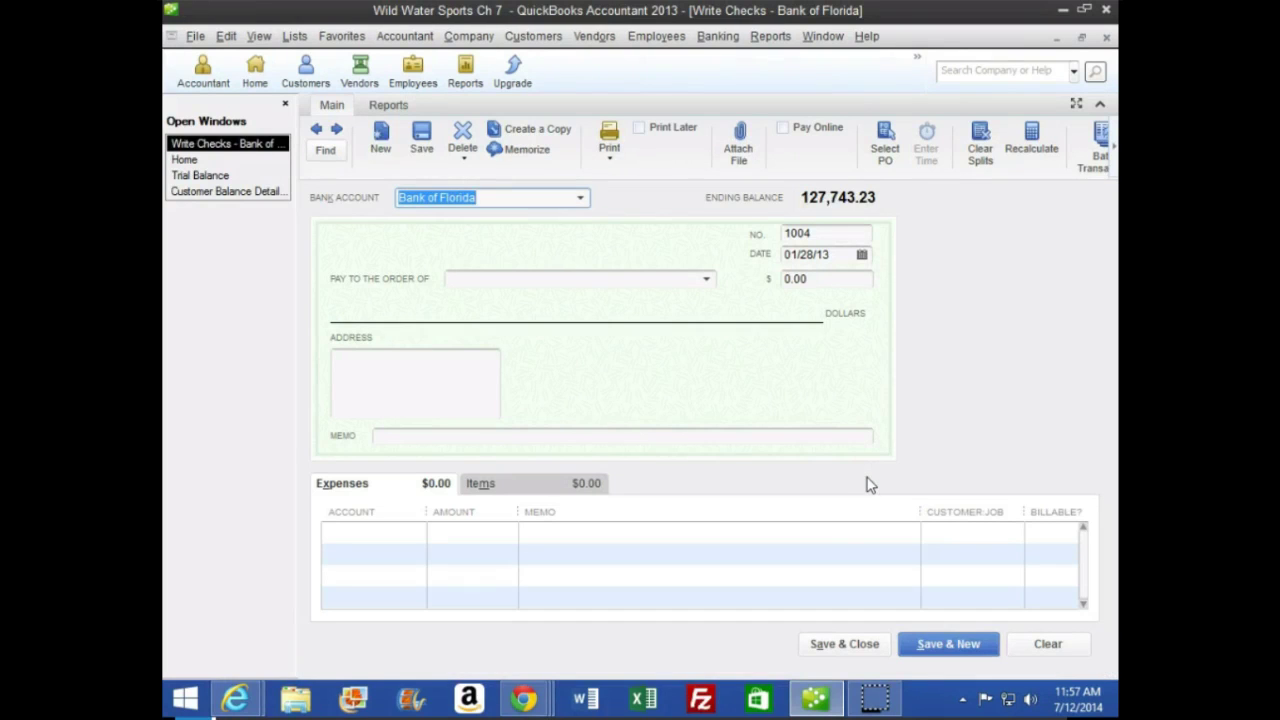
pyautogui.click(829, 476)
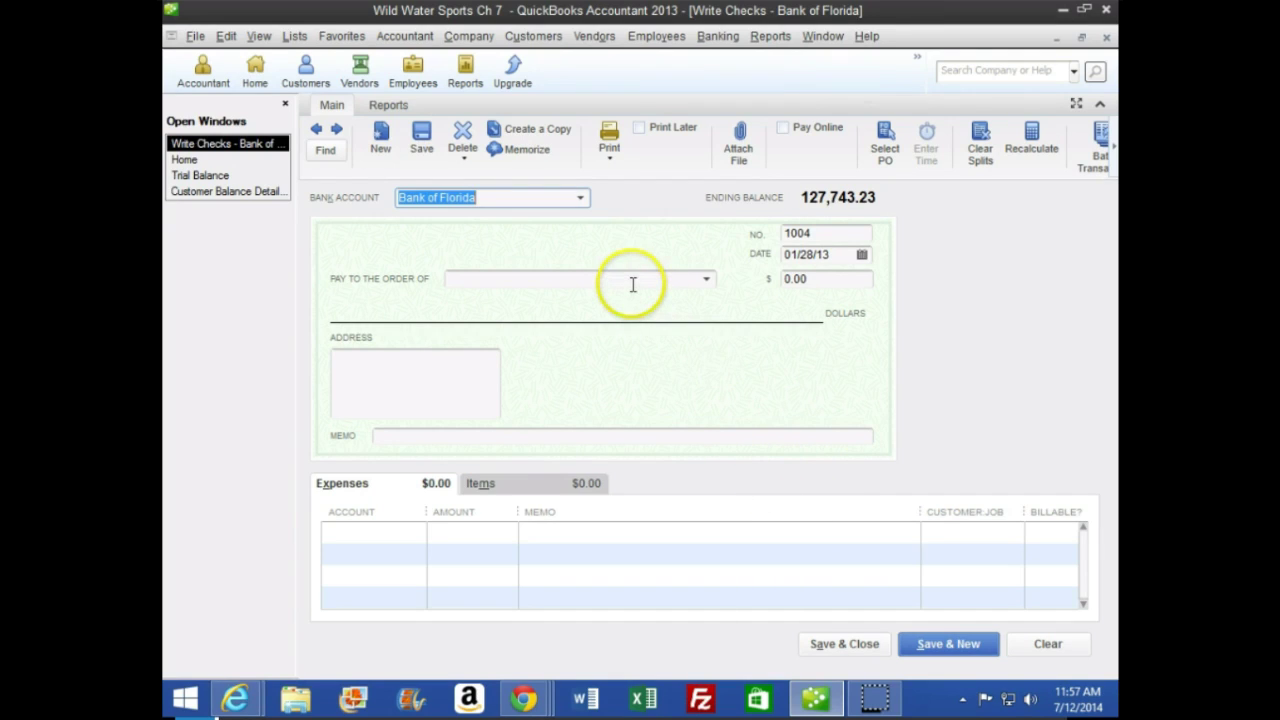
pyautogui.click(707, 283)
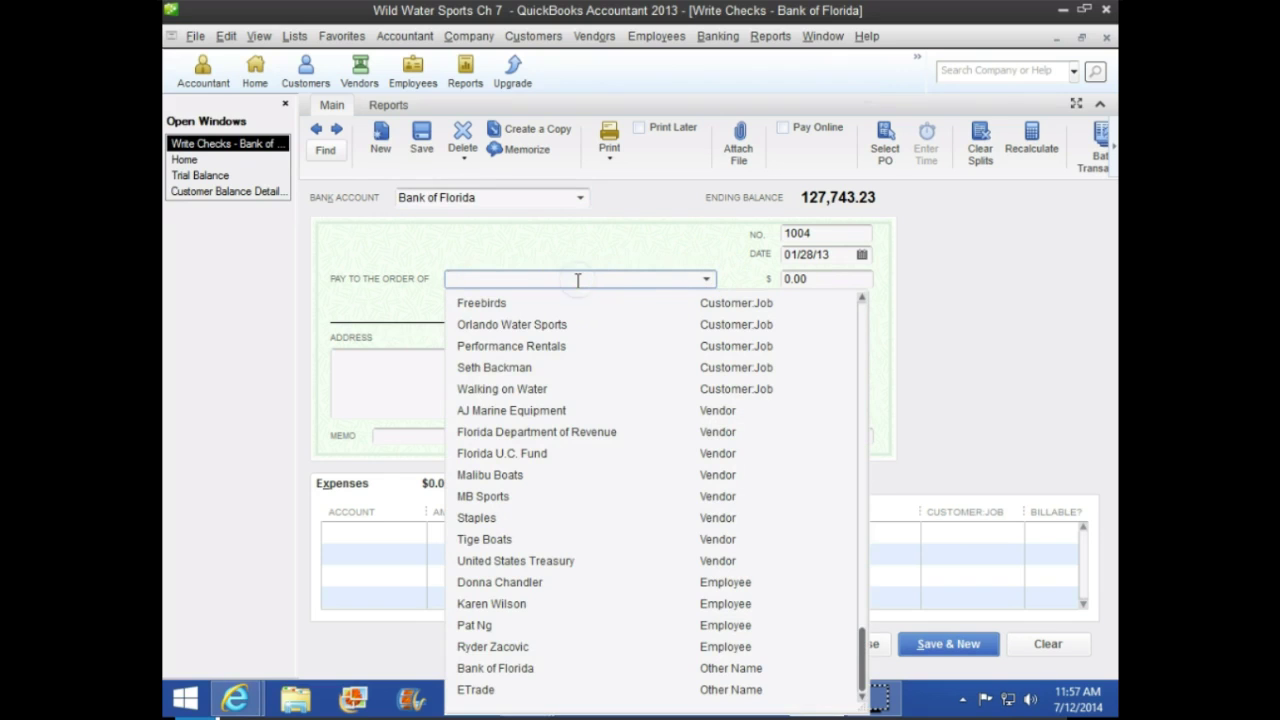
pyautogui.write('Malibu Boats')
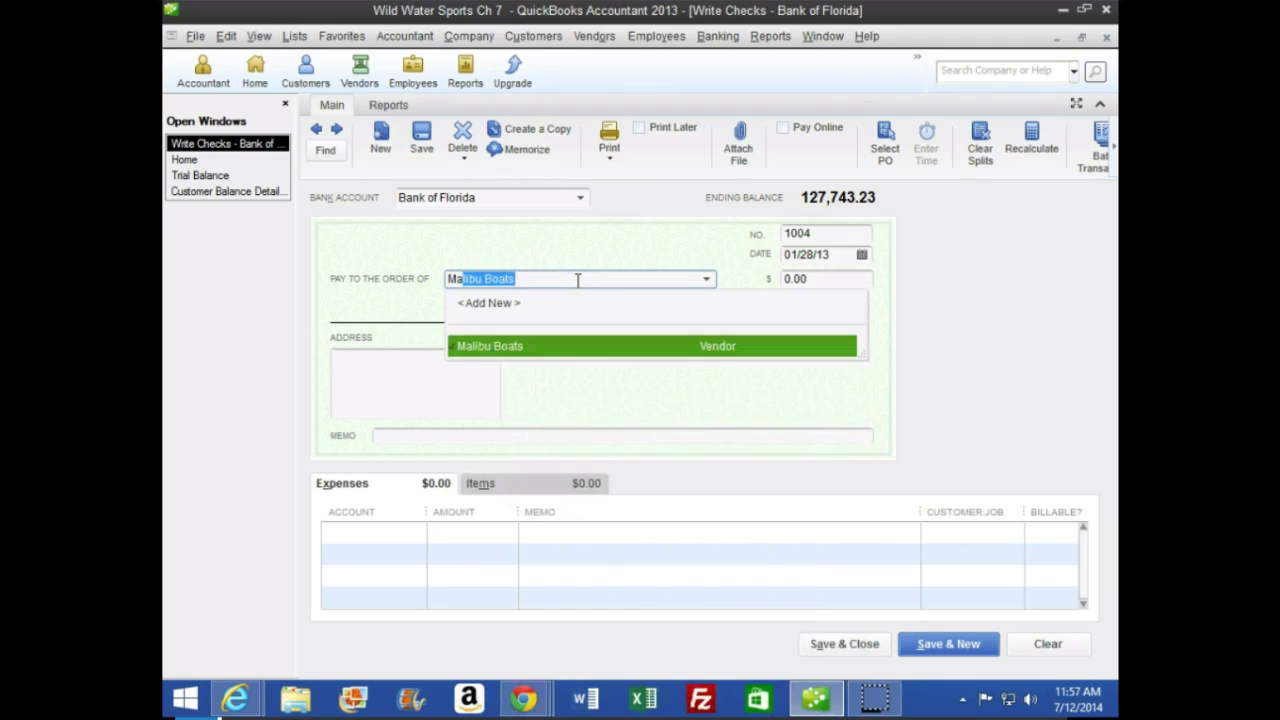
pyautogui.press('Tab')
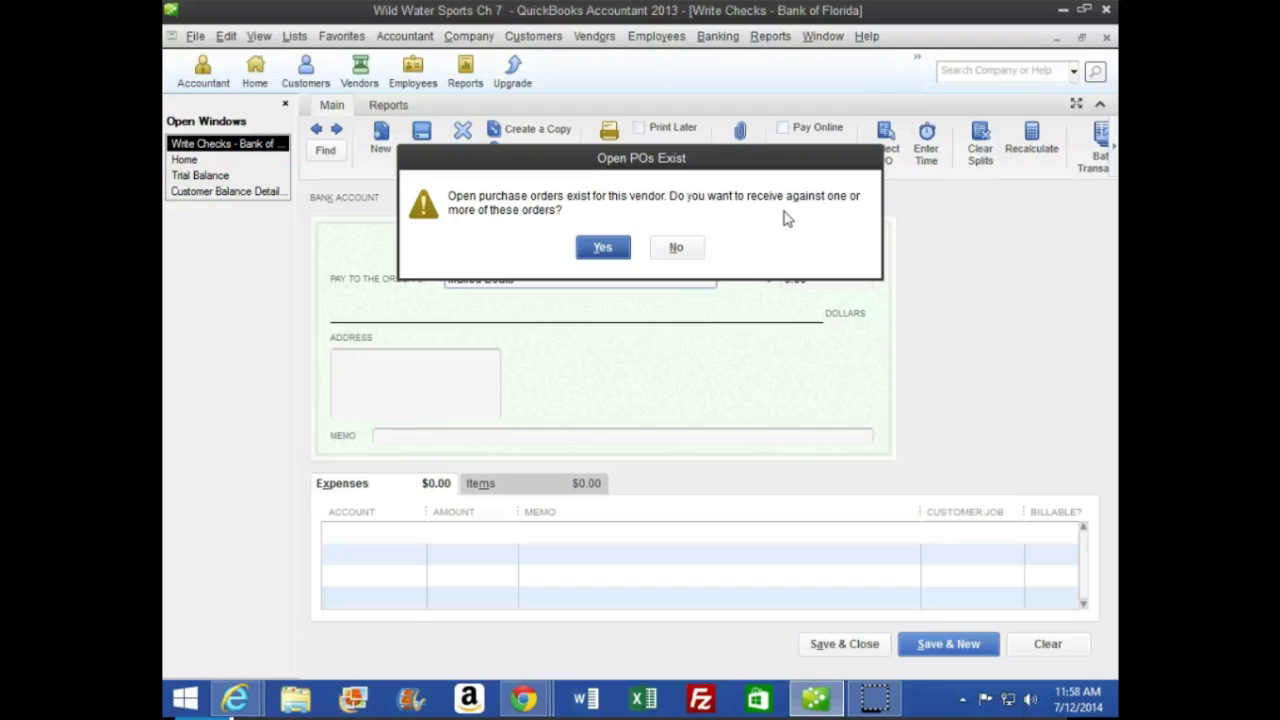
# Receive against the open Malibu Boats purchase order dated 01/12/13 to fill in the check.
pyautogui.click(602, 247)
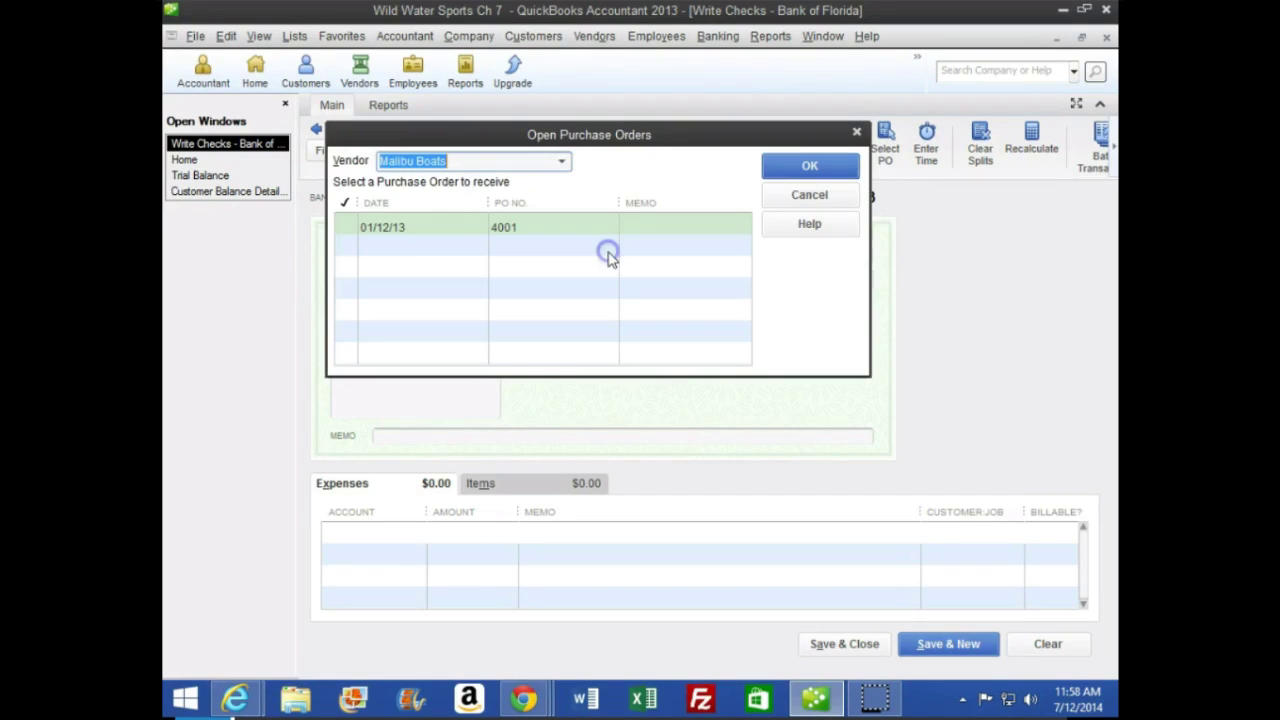
pyautogui.click(606, 241)
pyautogui.click(612, 214)
pyautogui.click(422, 270)
pyautogui.click(348, 227)
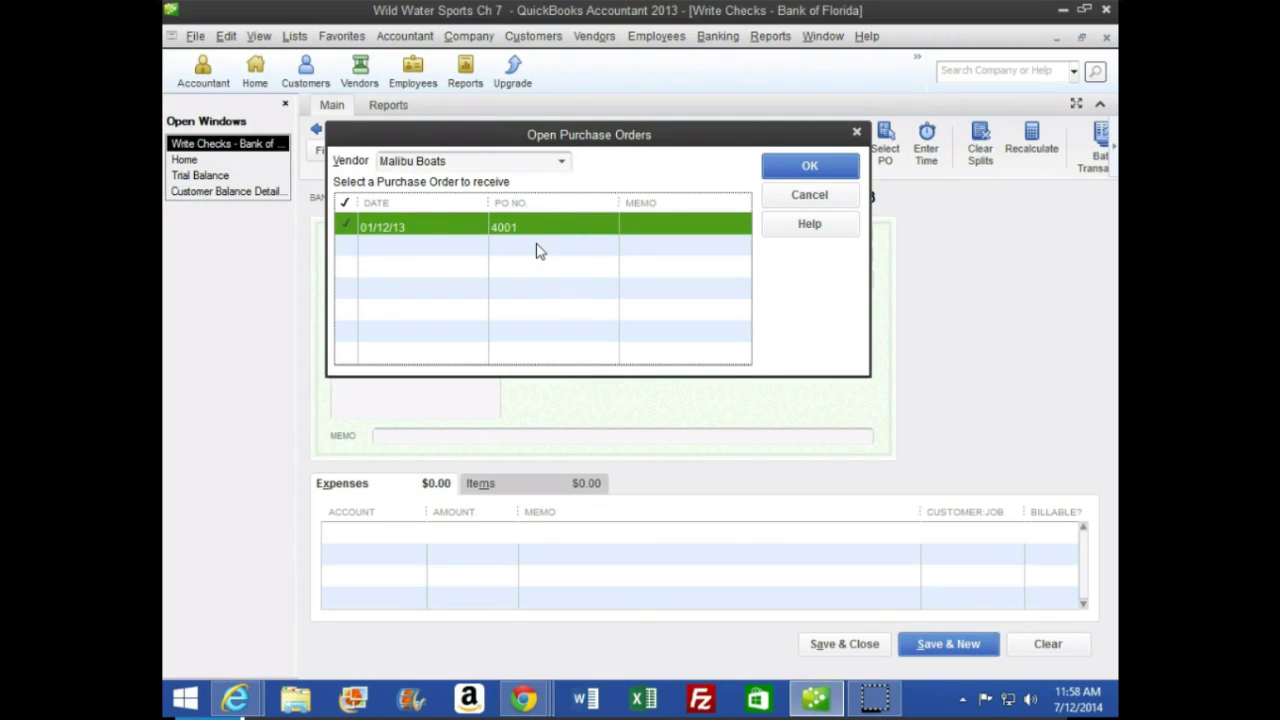
pyautogui.click(786, 166)
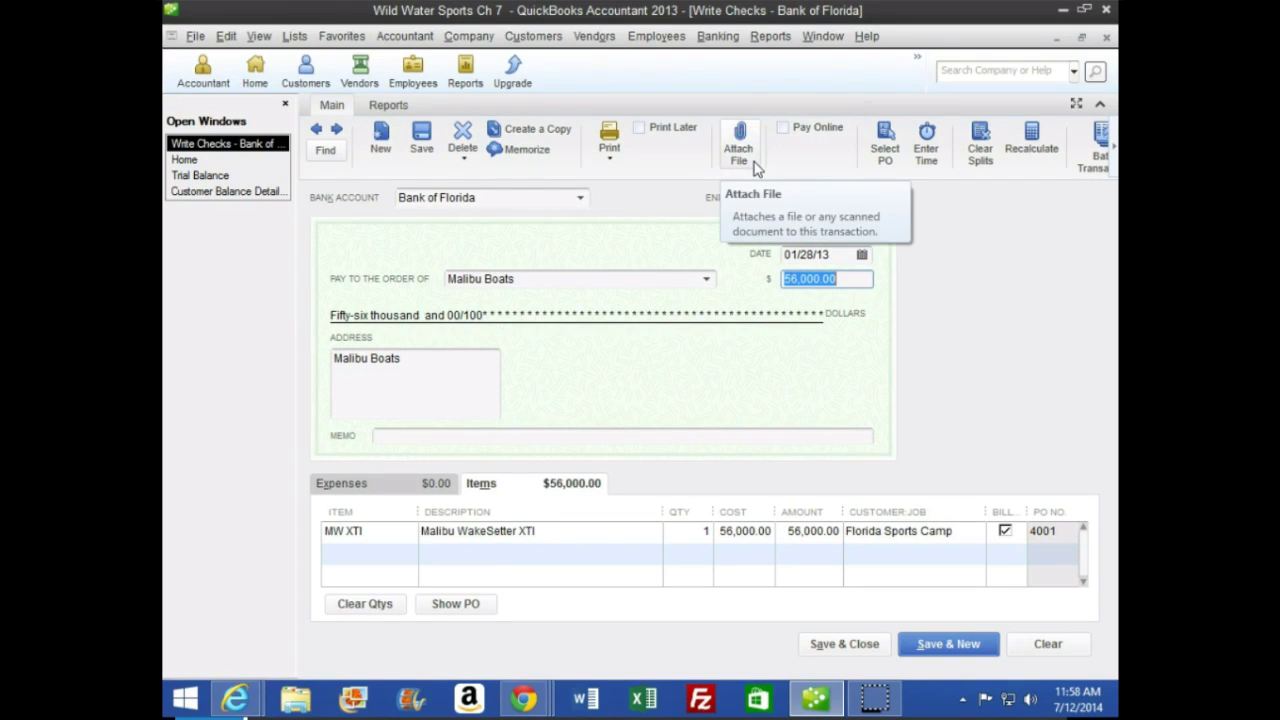
# Set the Malibu Boats check's number to 1004 and its date to 01/29/13.
pyautogui.click(806, 233)
pyautogui.write('1004')
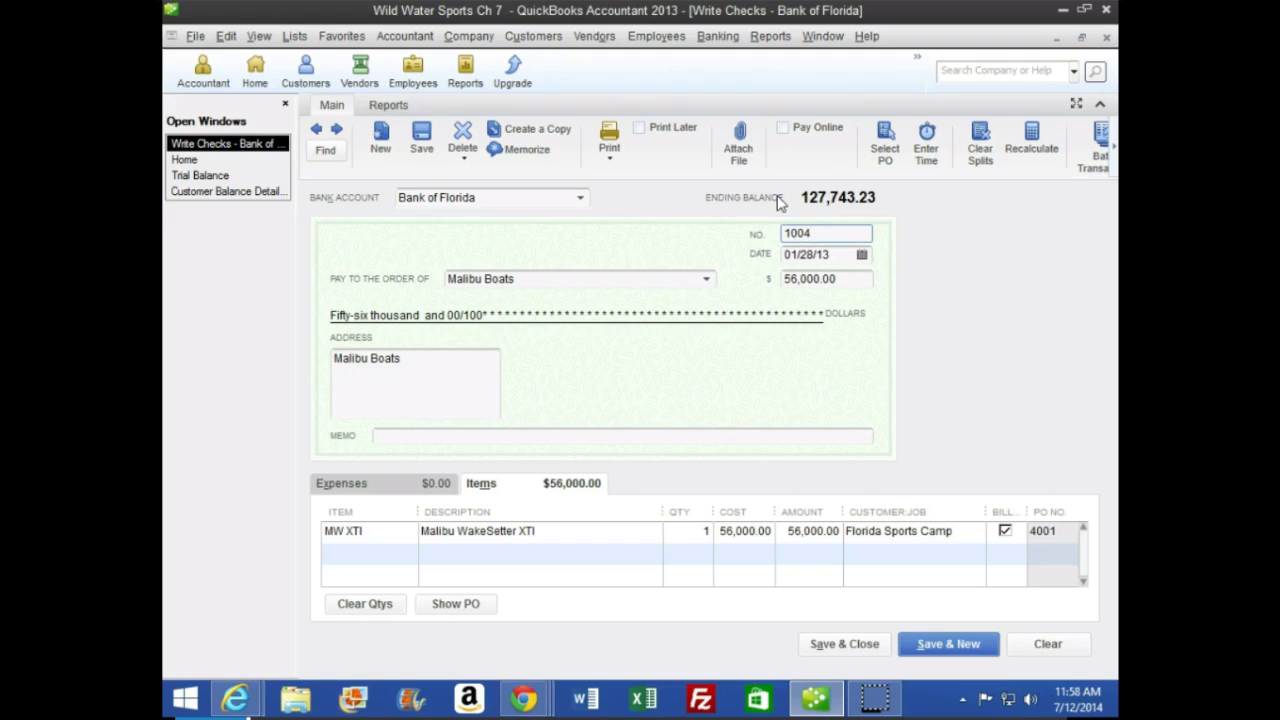
pyautogui.press('Tab')
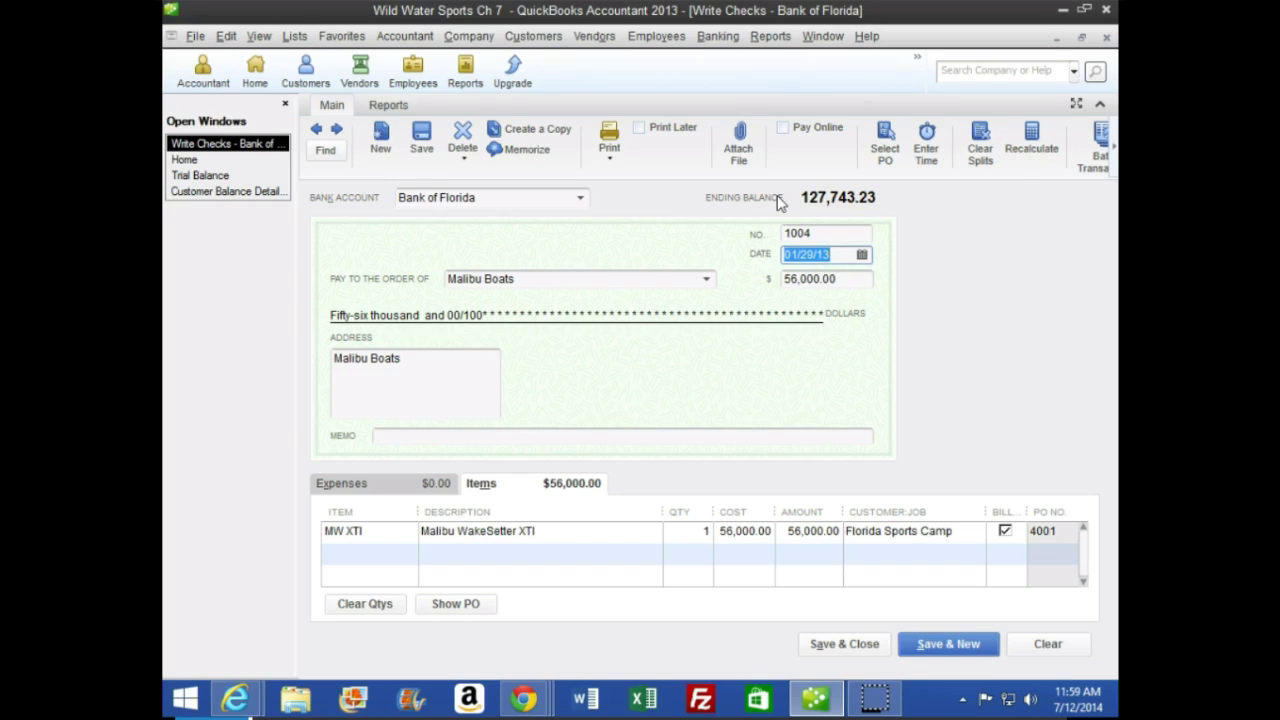
pyautogui.press('Tab')
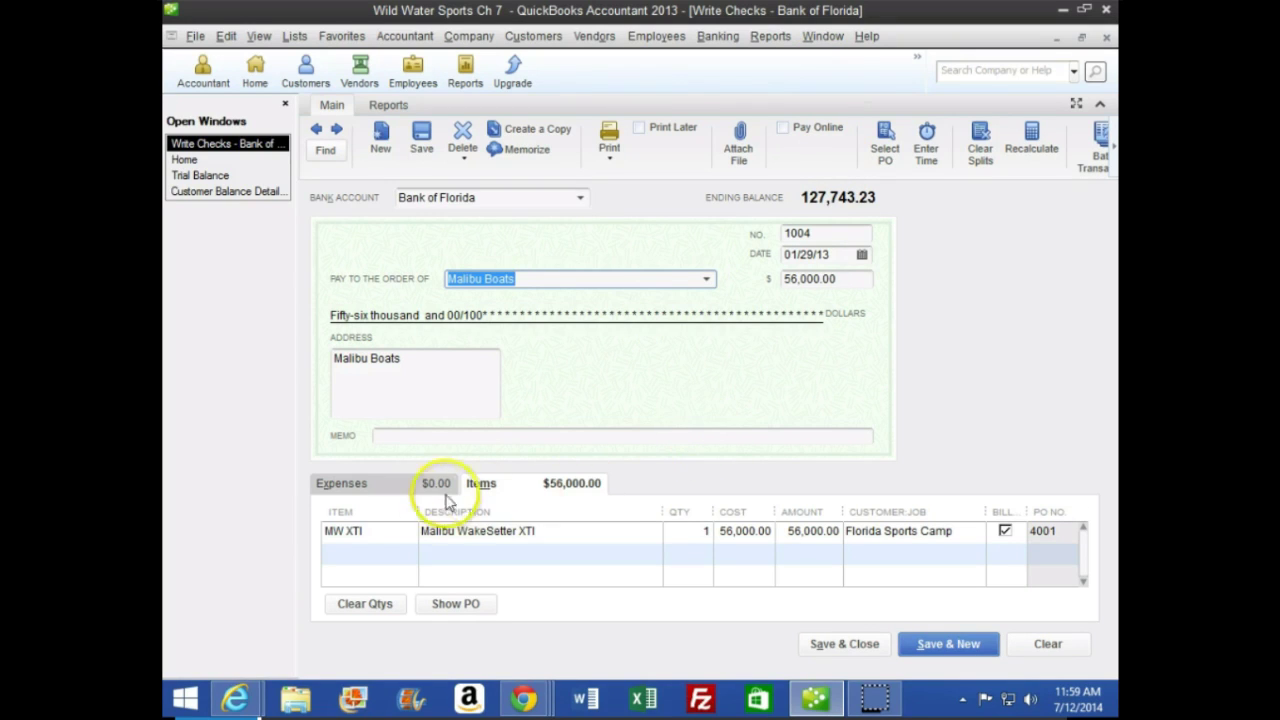
# Compare the Malibu Boats check's item line with step 7 of the textbook in Chrome, and save it in QuickBooks to start a new check.
pyautogui.click(407, 490)
pyautogui.click(508, 489)
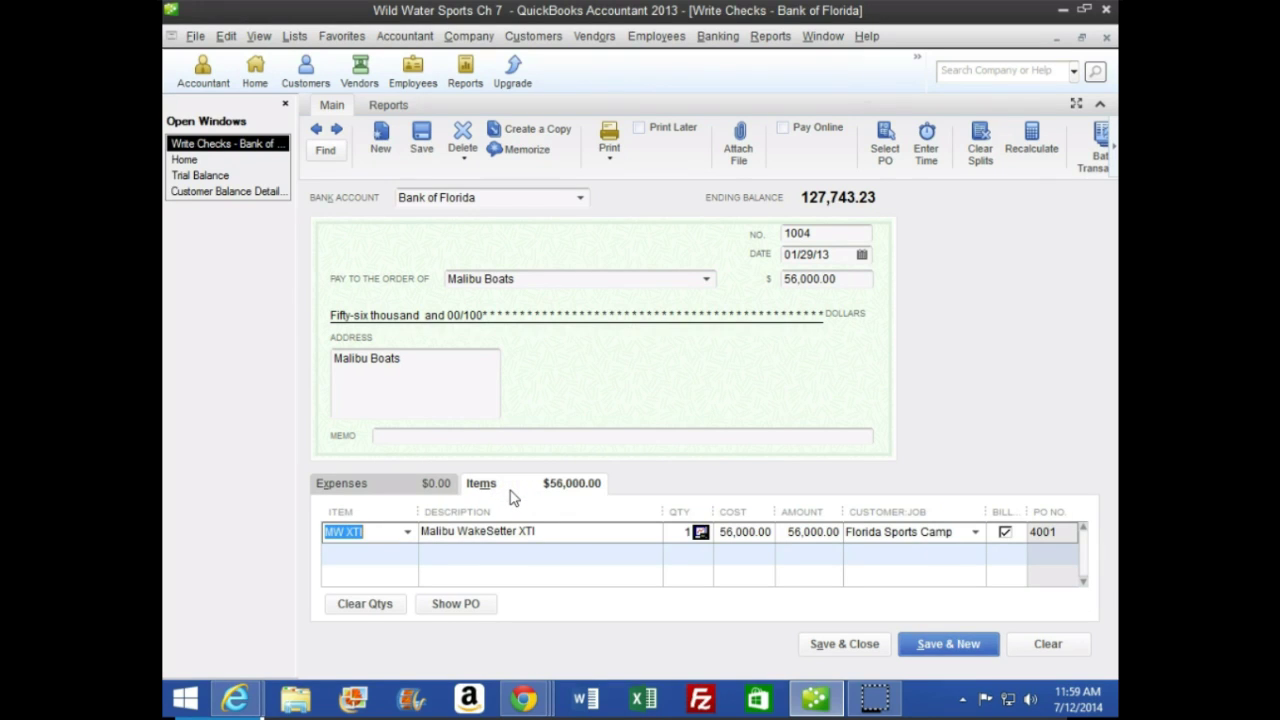
pyautogui.click(517, 538)
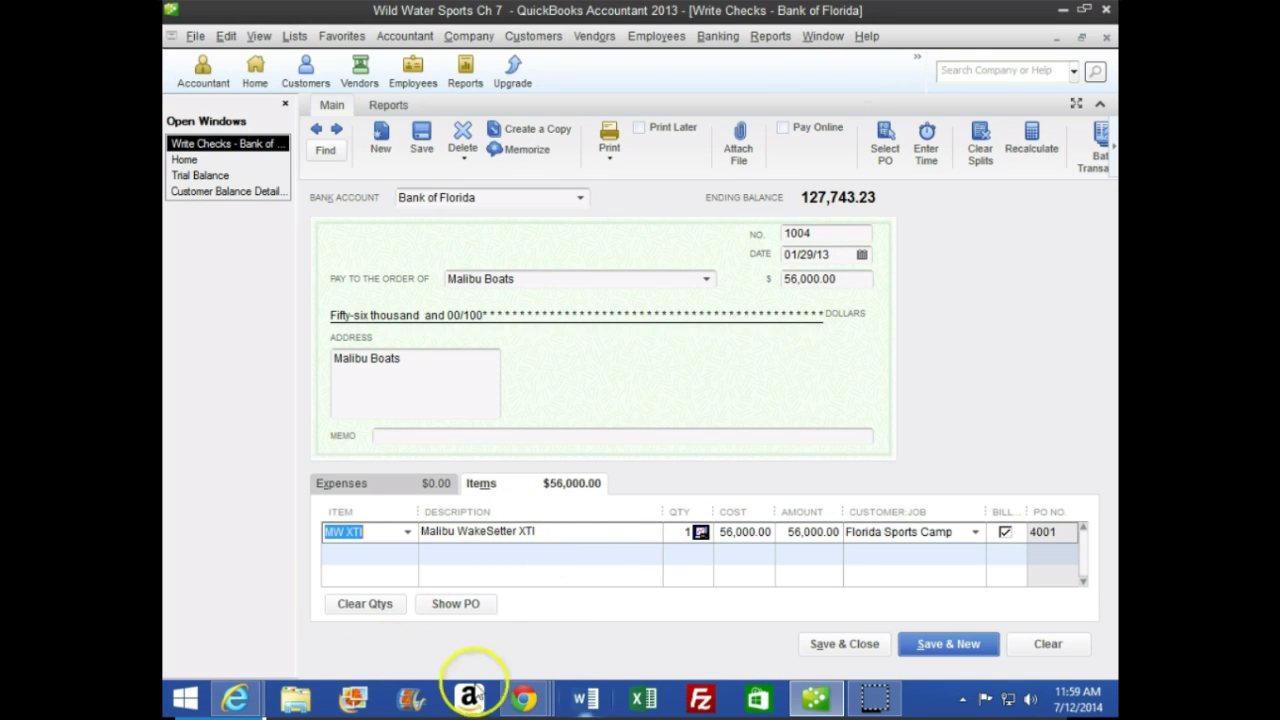
pyautogui.moveTo(524, 697)
pyautogui.click(712, 605)
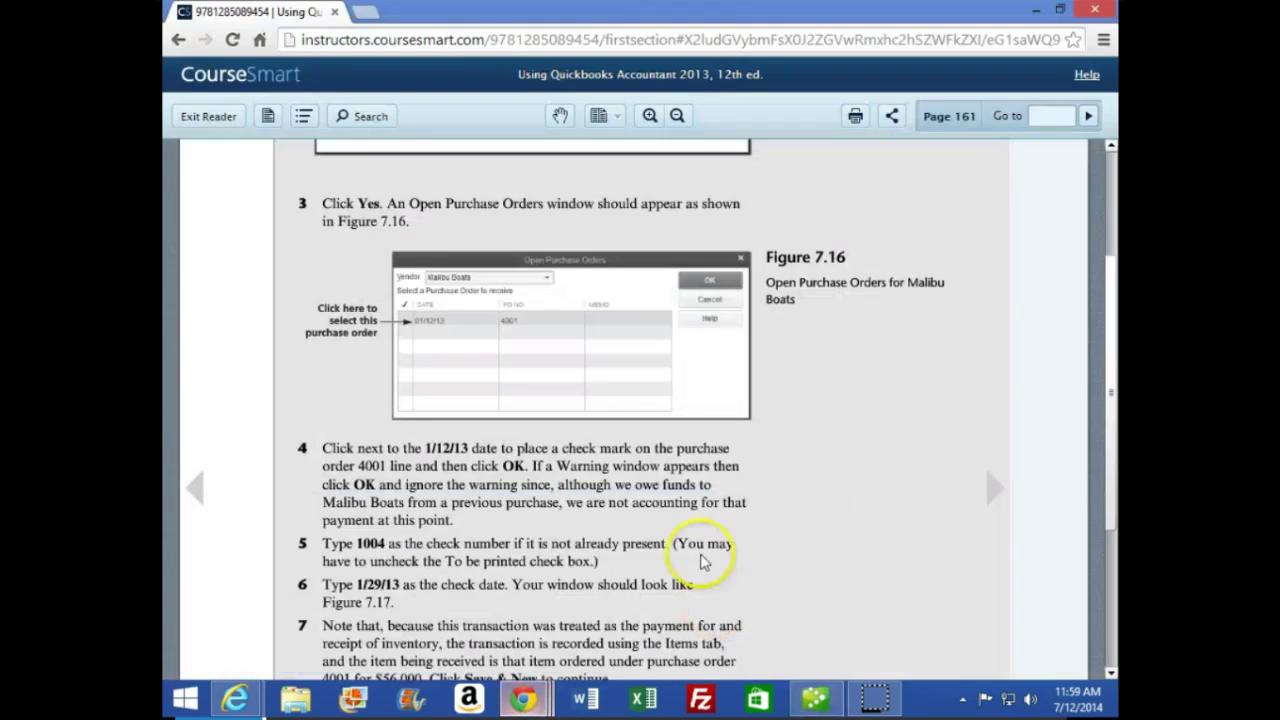
pyautogui.scroll(-3, 610, 540)
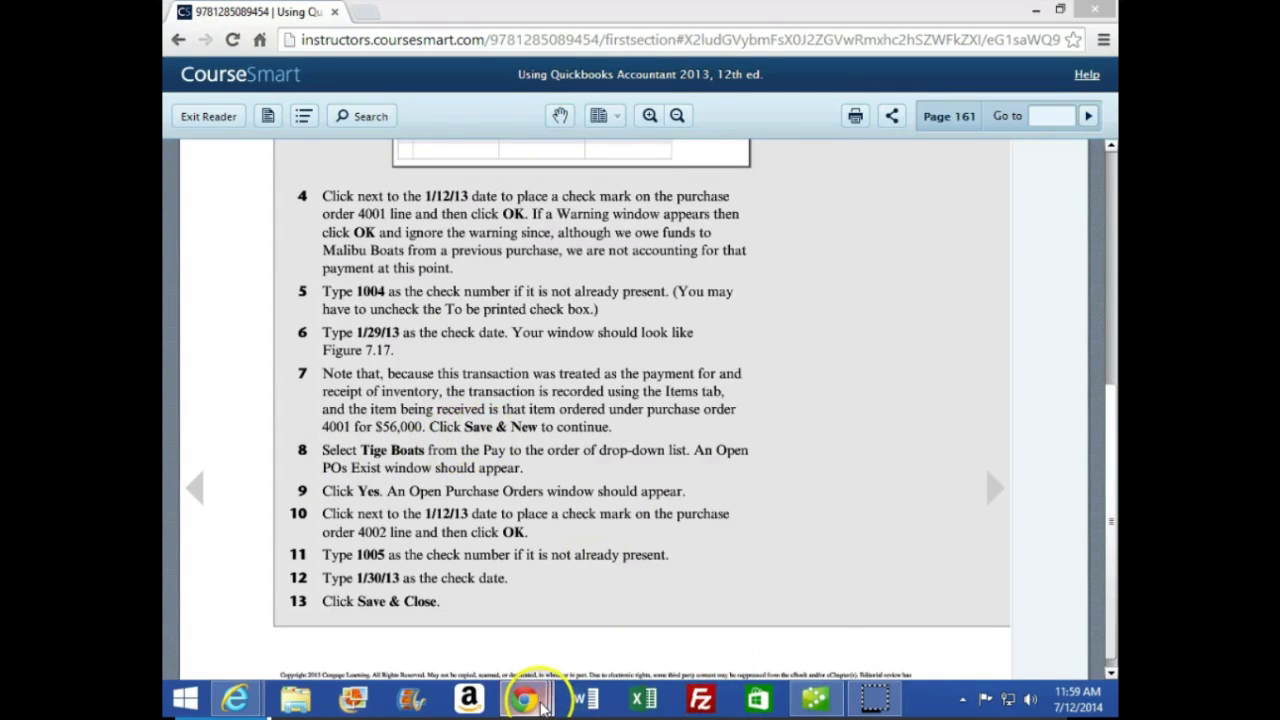
pyautogui.moveTo(557, 692)
pyautogui.click(814, 696)
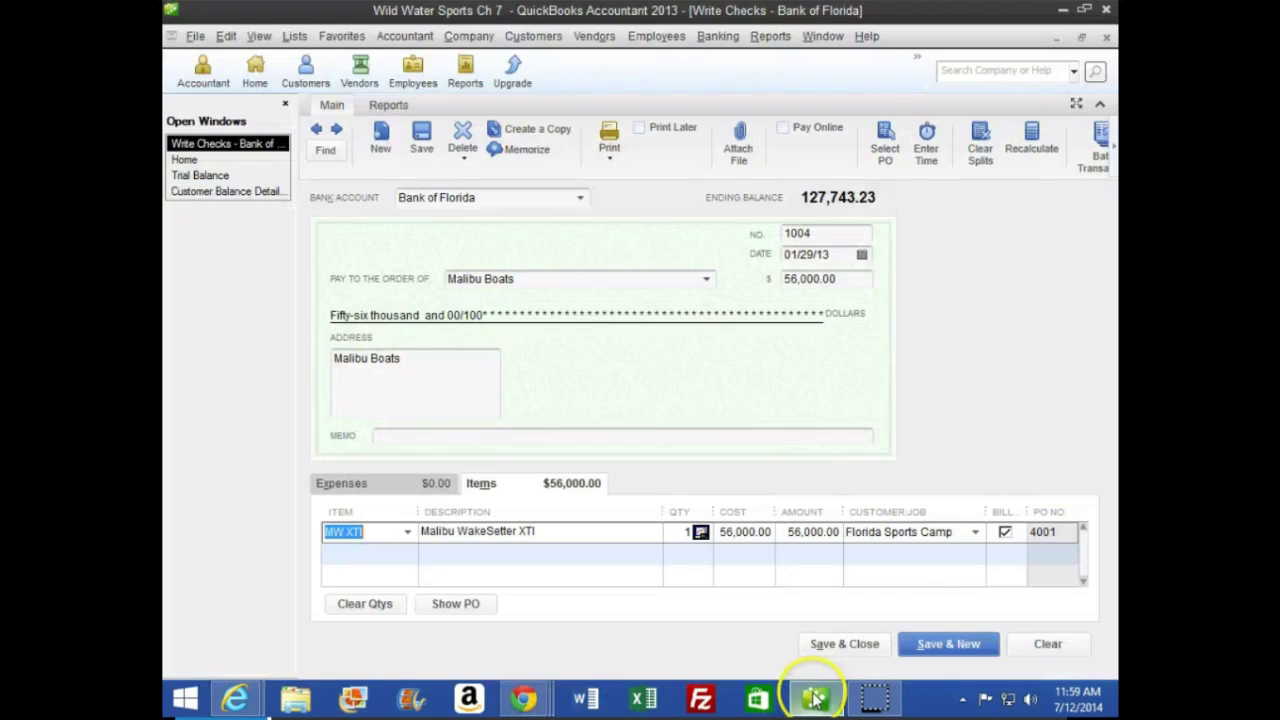
pyautogui.click(953, 652)
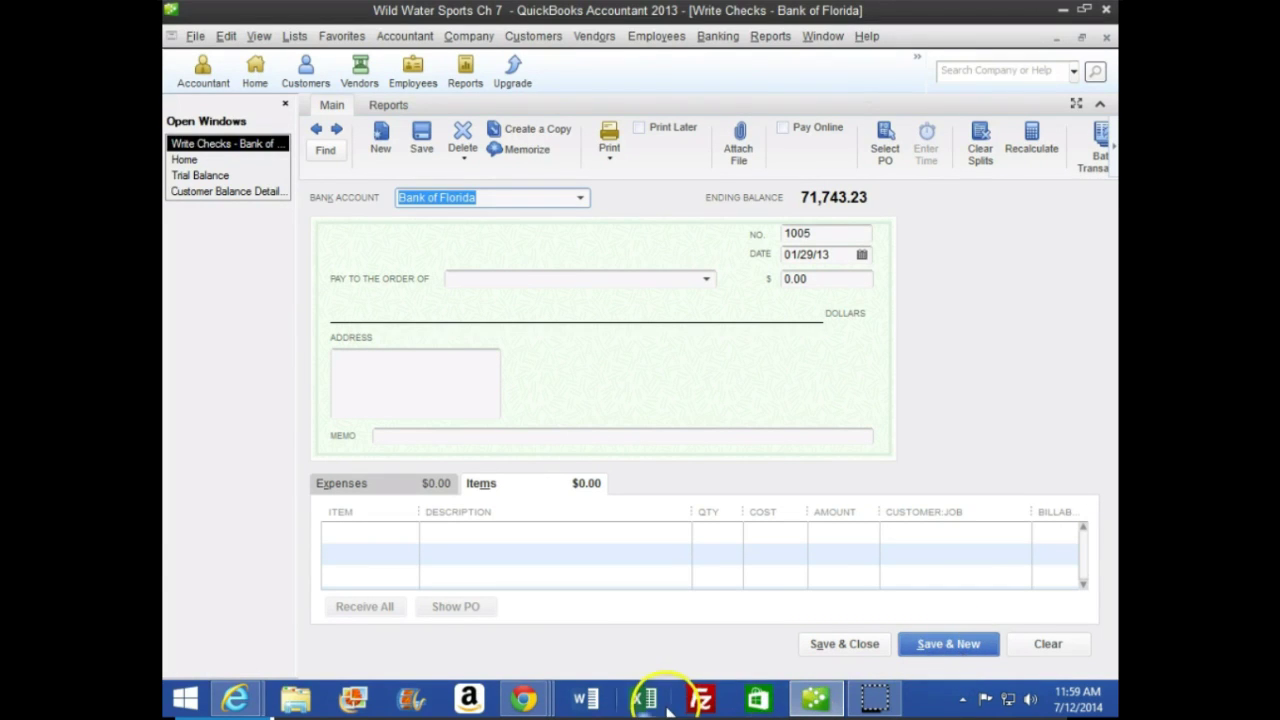
# Consult textbook steps 8 to 13 in Chrome, and make the new QuickBooks check payable to Tige Boats.
pyautogui.click(524, 698)
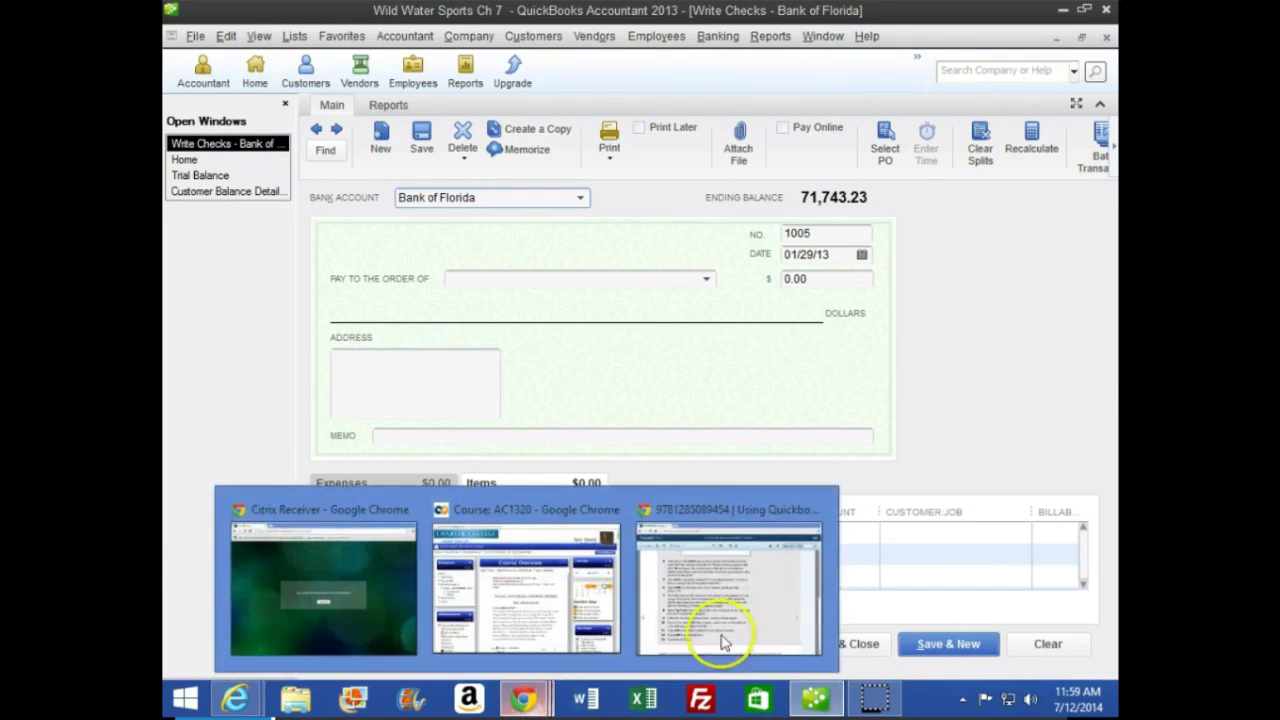
pyautogui.click(724, 643)
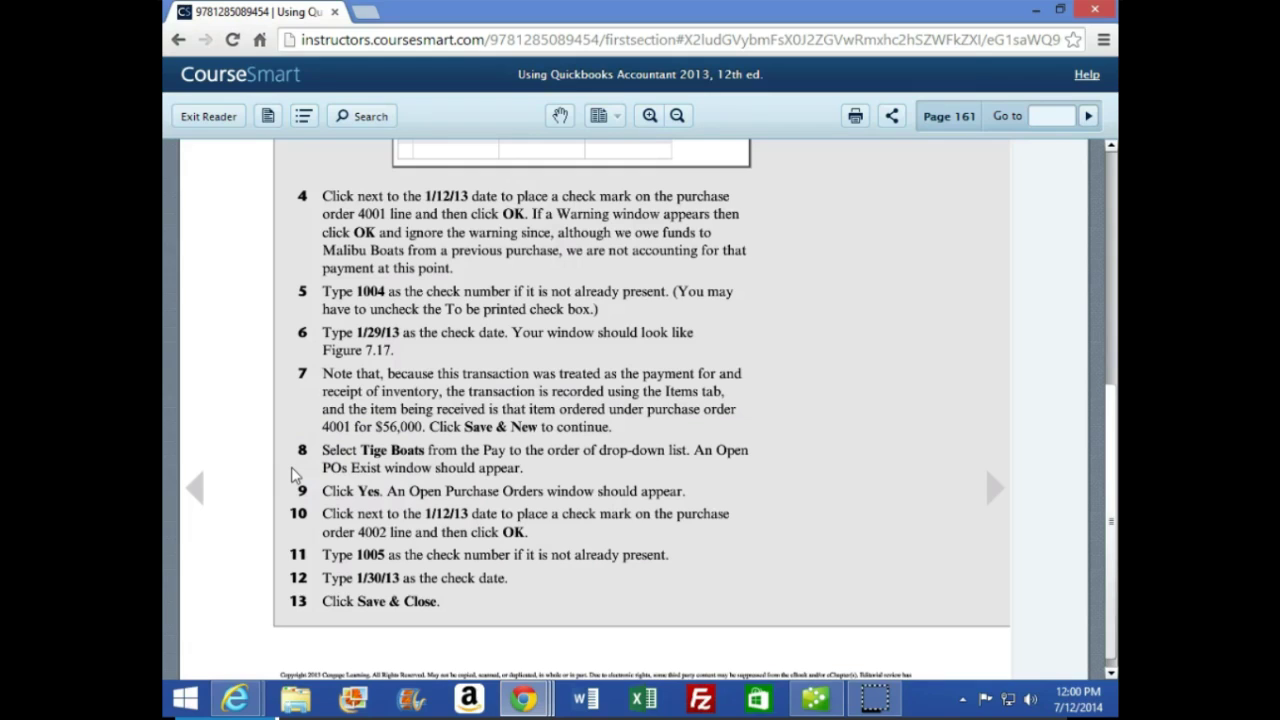
pyautogui.click(291, 497)
pyautogui.click(294, 516)
pyautogui.click(309, 607)
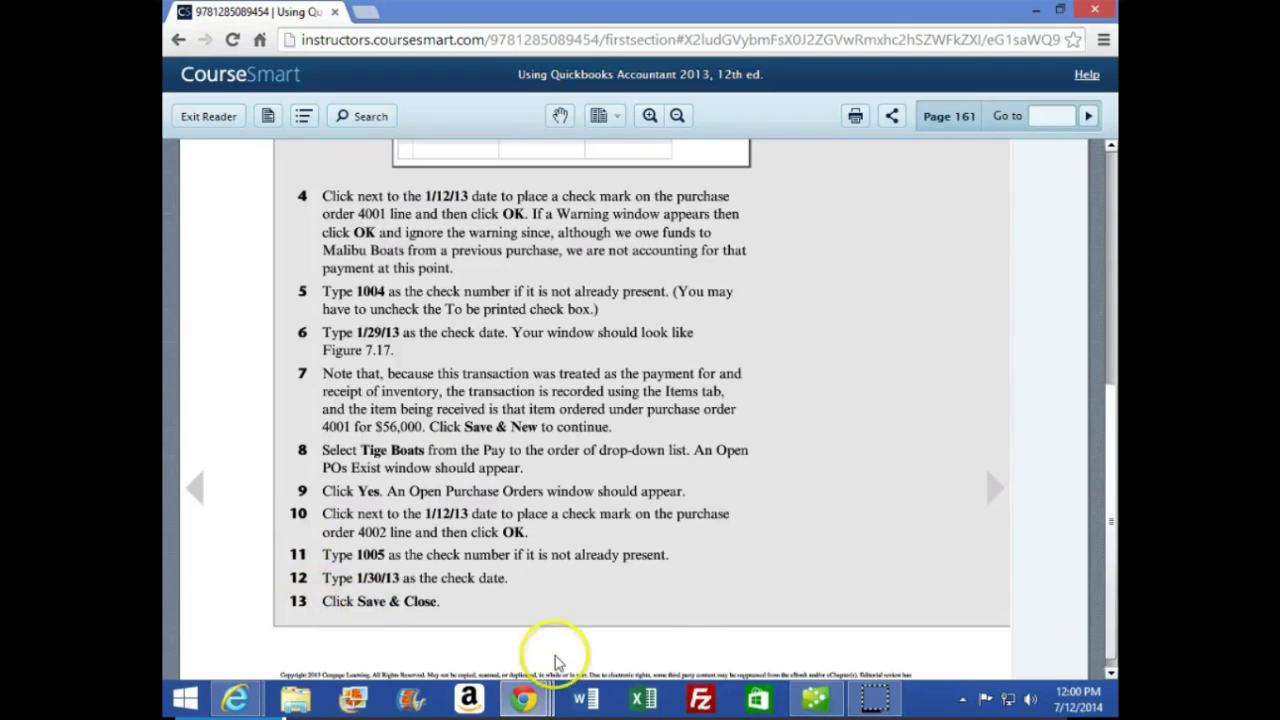
pyautogui.click(816, 697)
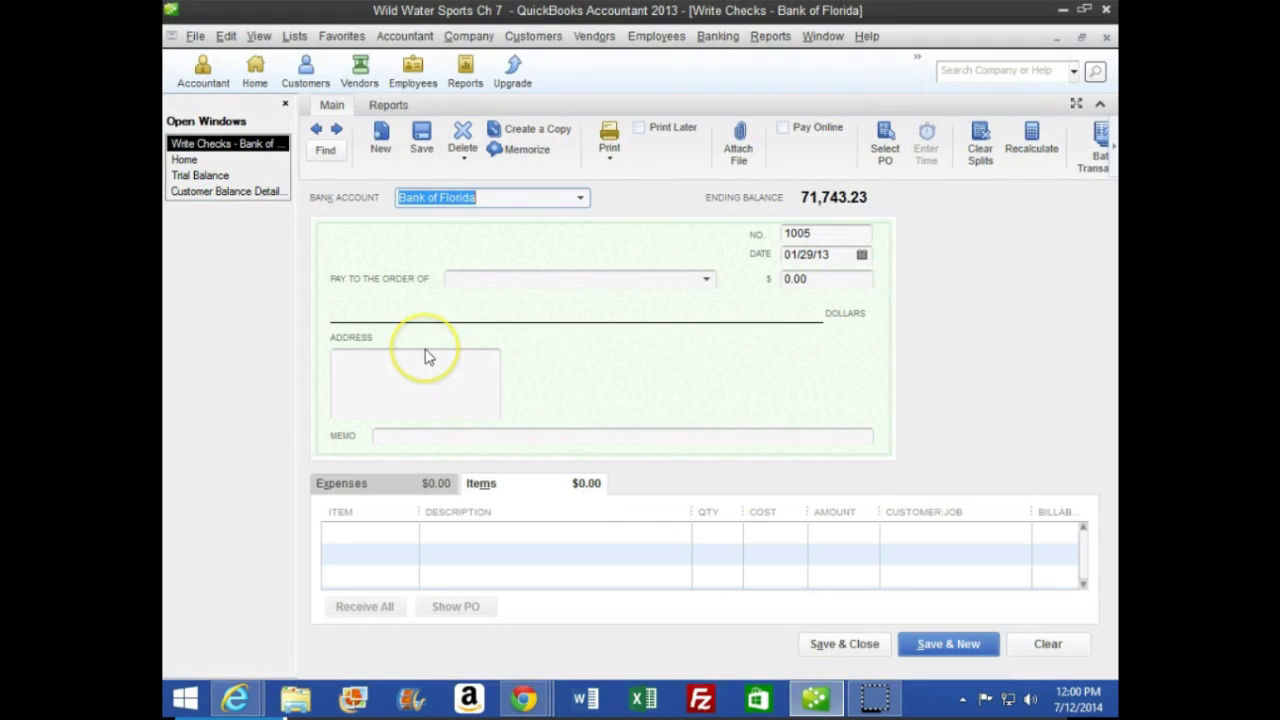
pyautogui.click(482, 278)
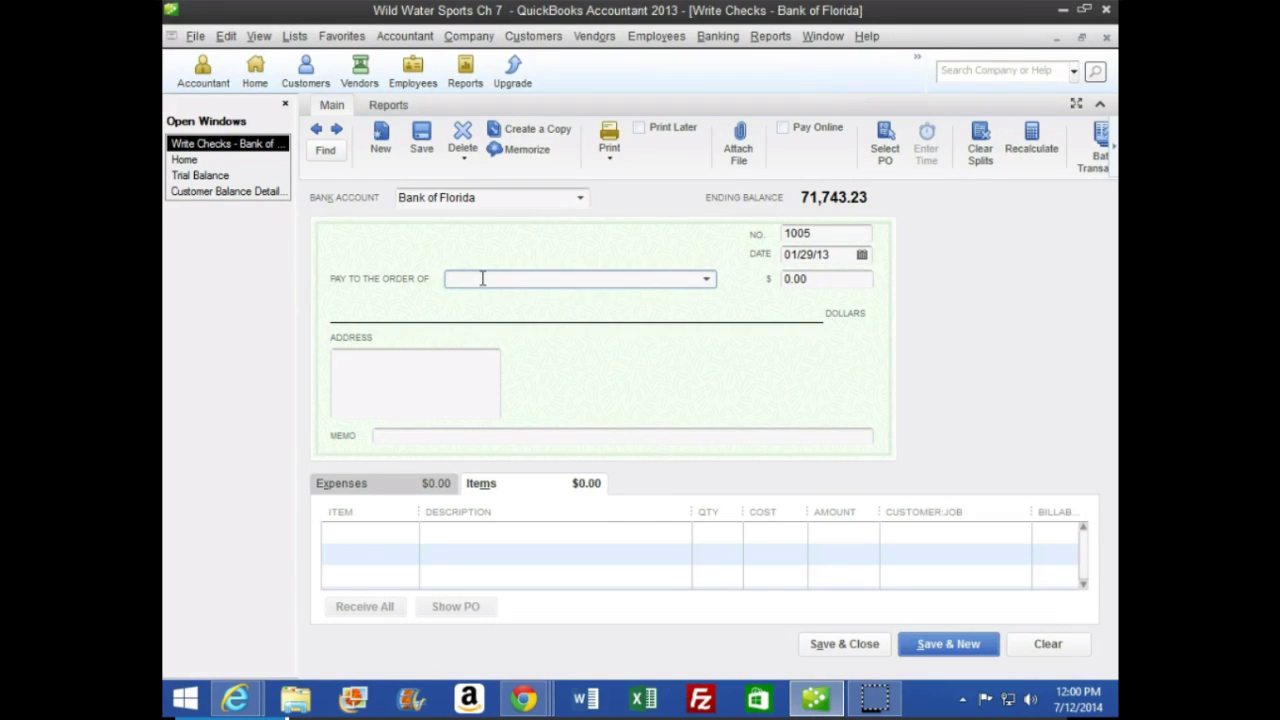
pyautogui.write('Tige Boats')
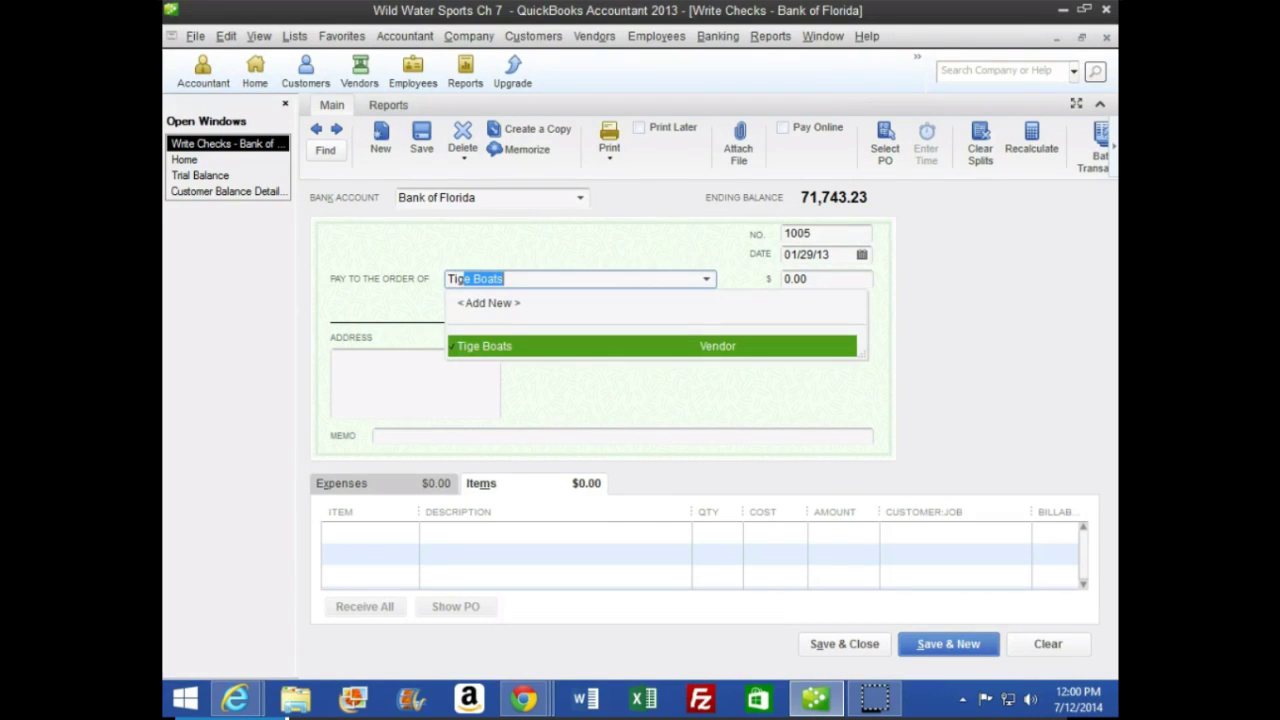
pyautogui.press('Tab')
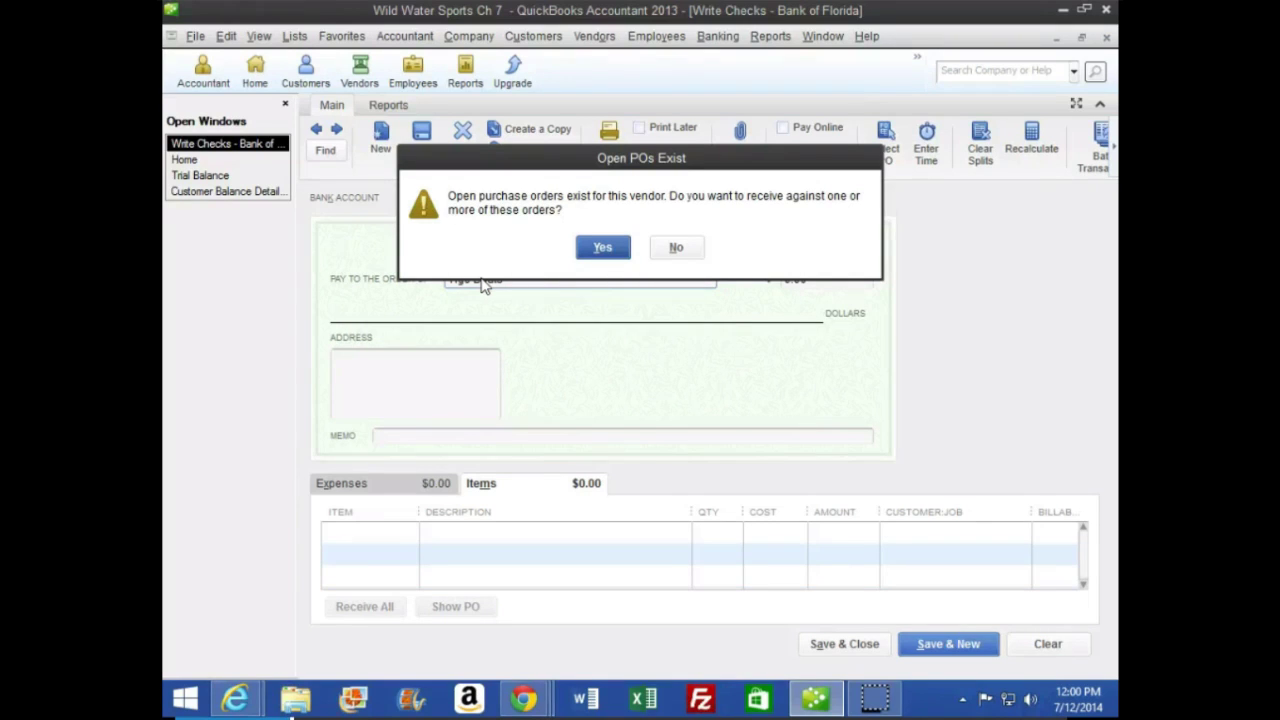
# Receive the open Tige Boats purchase order dated 01/12/13 on check 1005, and set the check's date to 01/30/13.
pyautogui.click(600, 249)
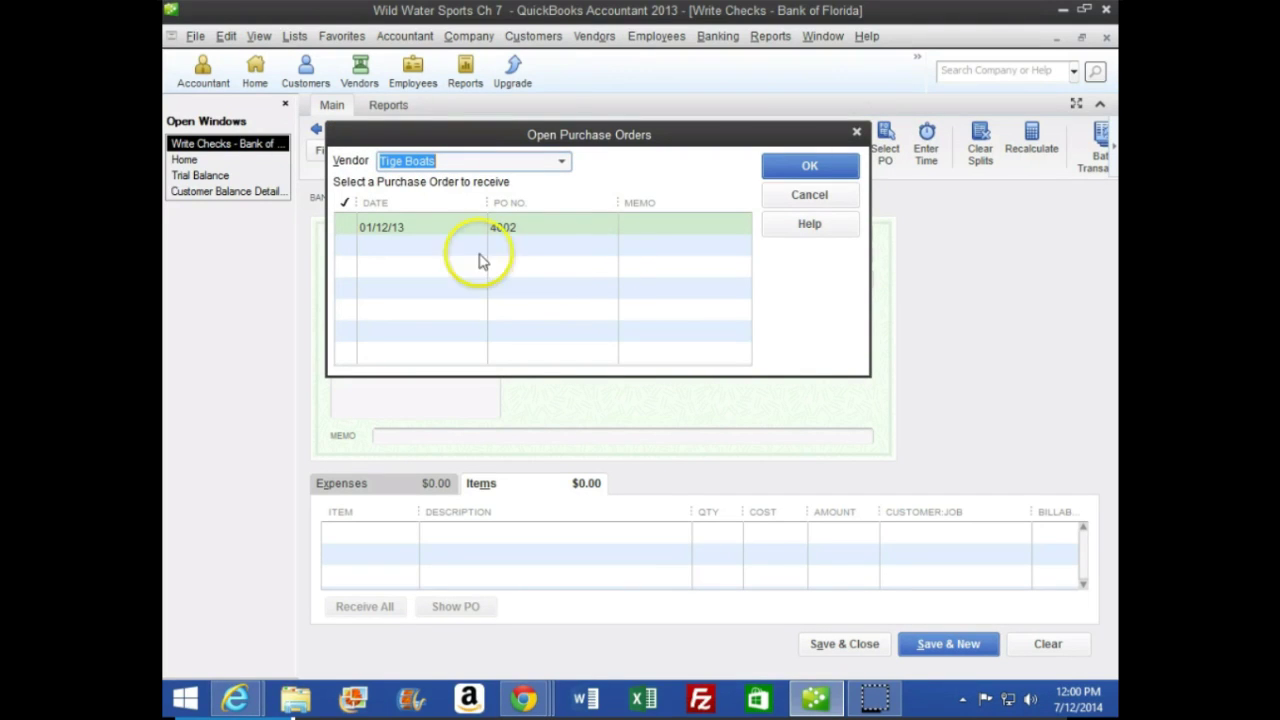
pyautogui.click(346, 228)
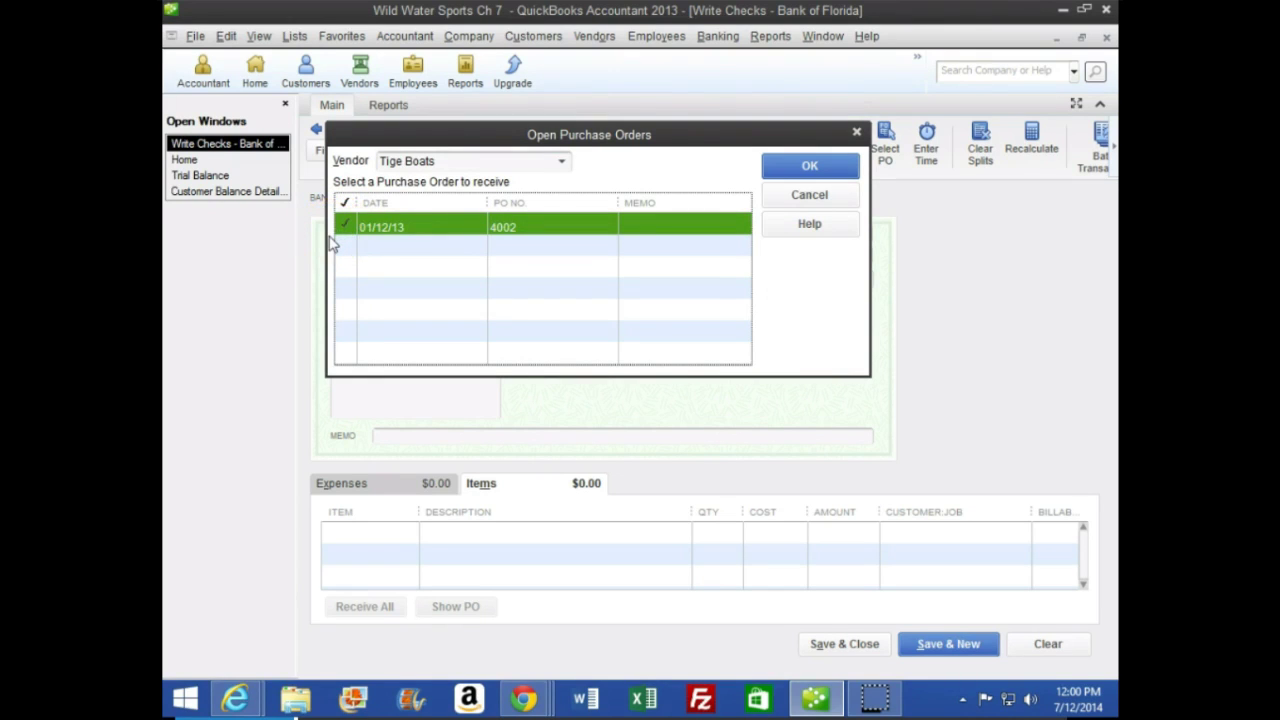
pyautogui.click(797, 167)
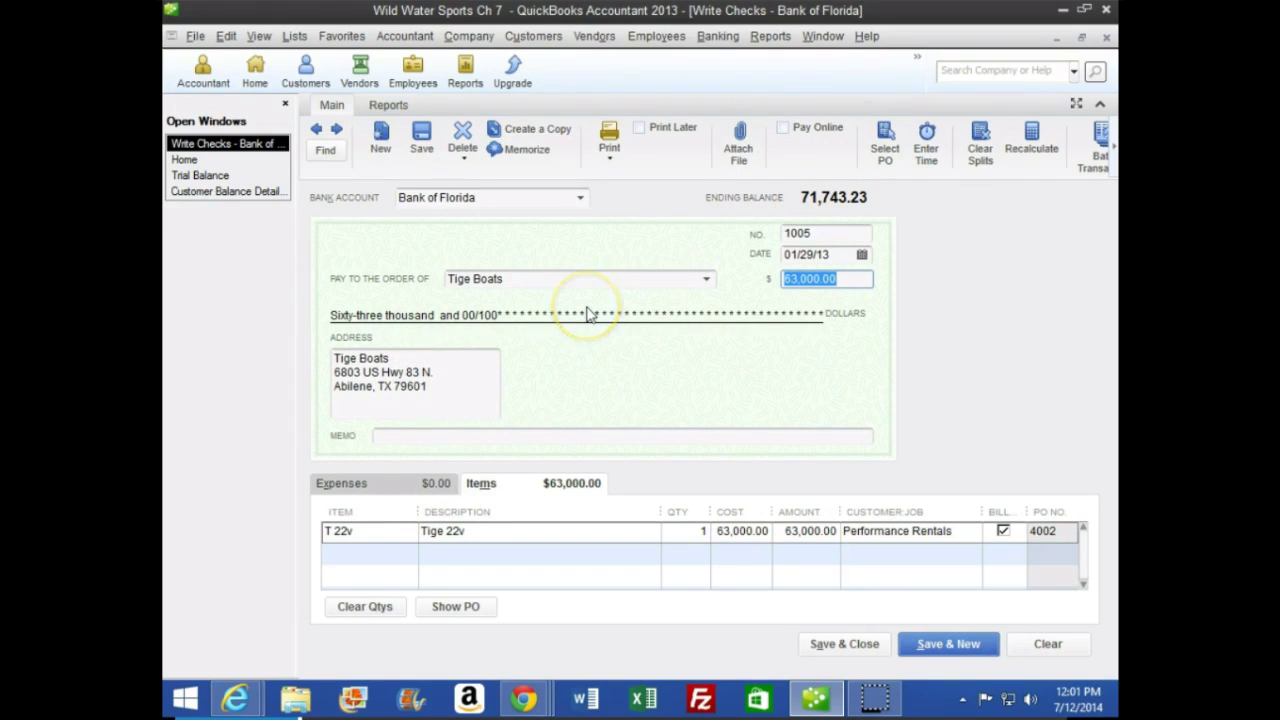
pyautogui.click(843, 236)
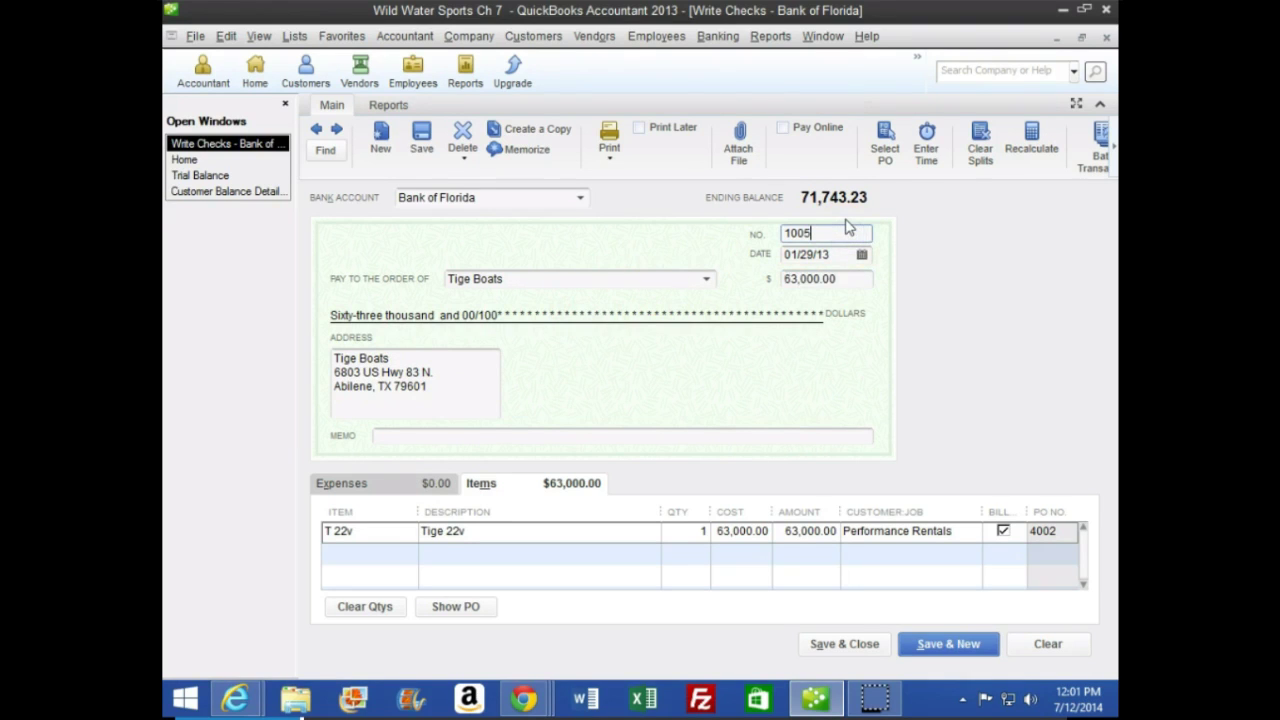
pyautogui.press('Tab')
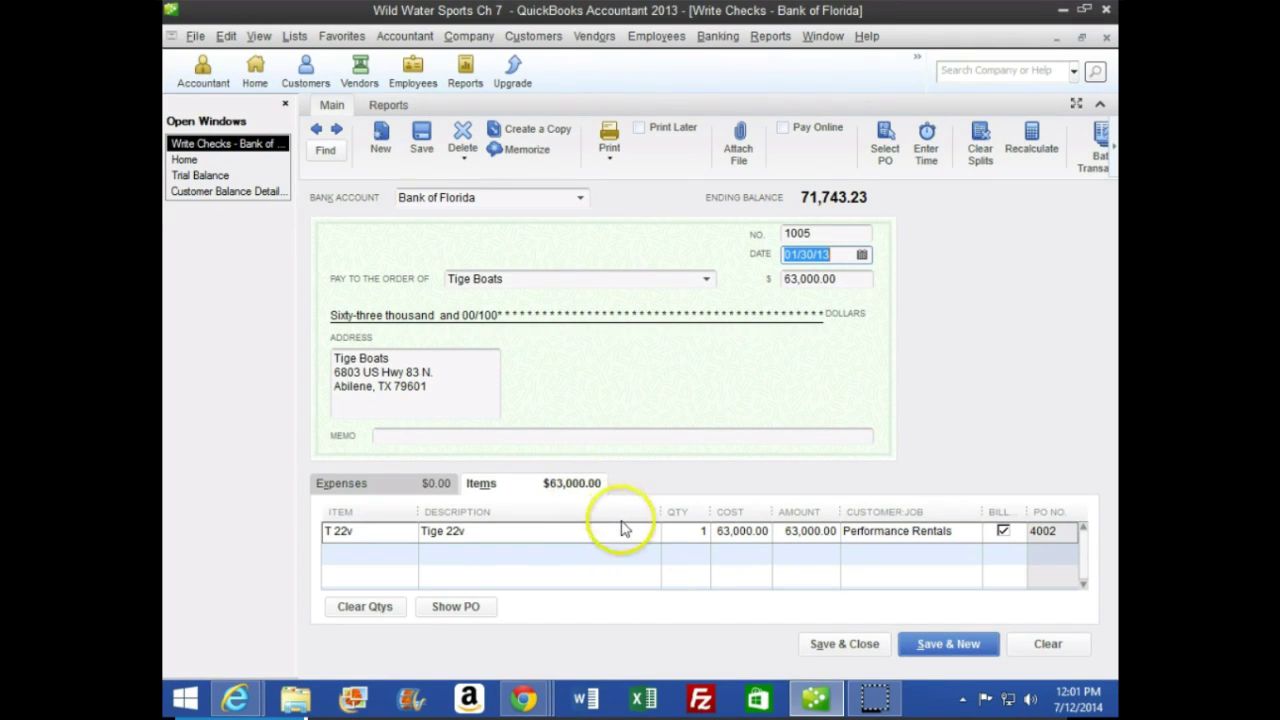
# Save and close the Tige Boats check, and read textbook page 162 in Chrome on recording sales of inventory.
pyautogui.click(845, 644)
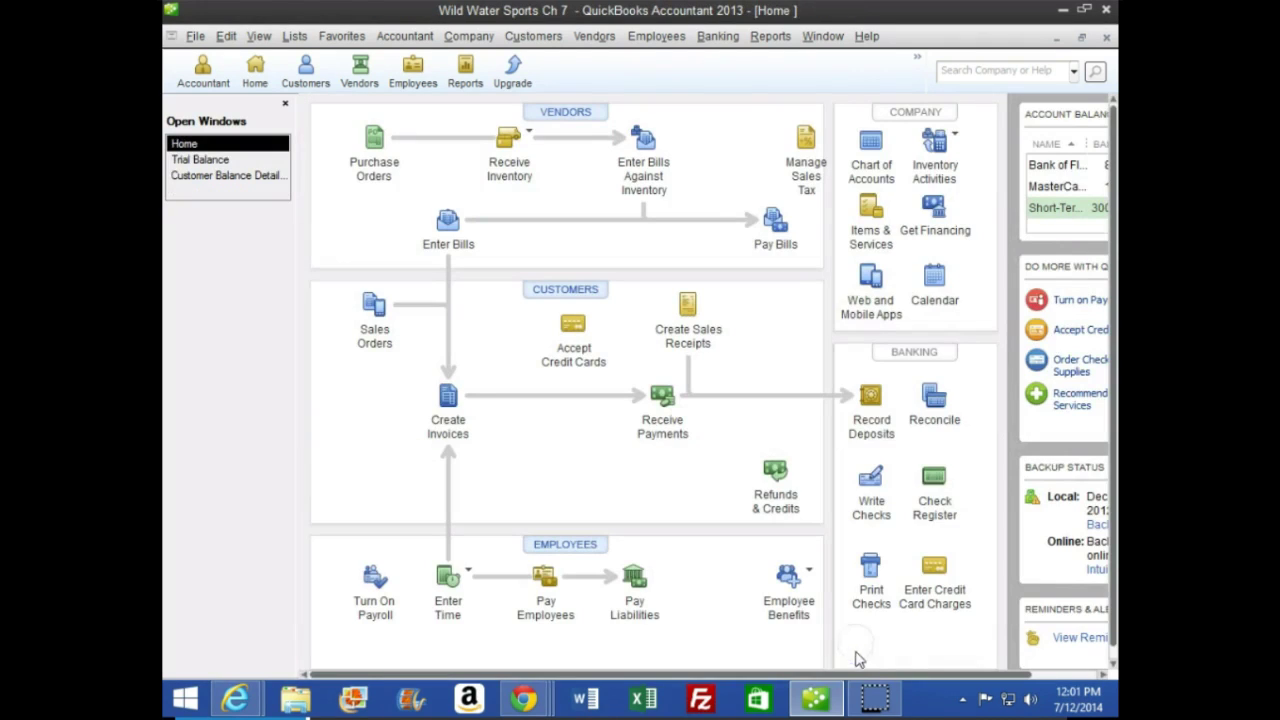
pyautogui.moveTo(530, 705)
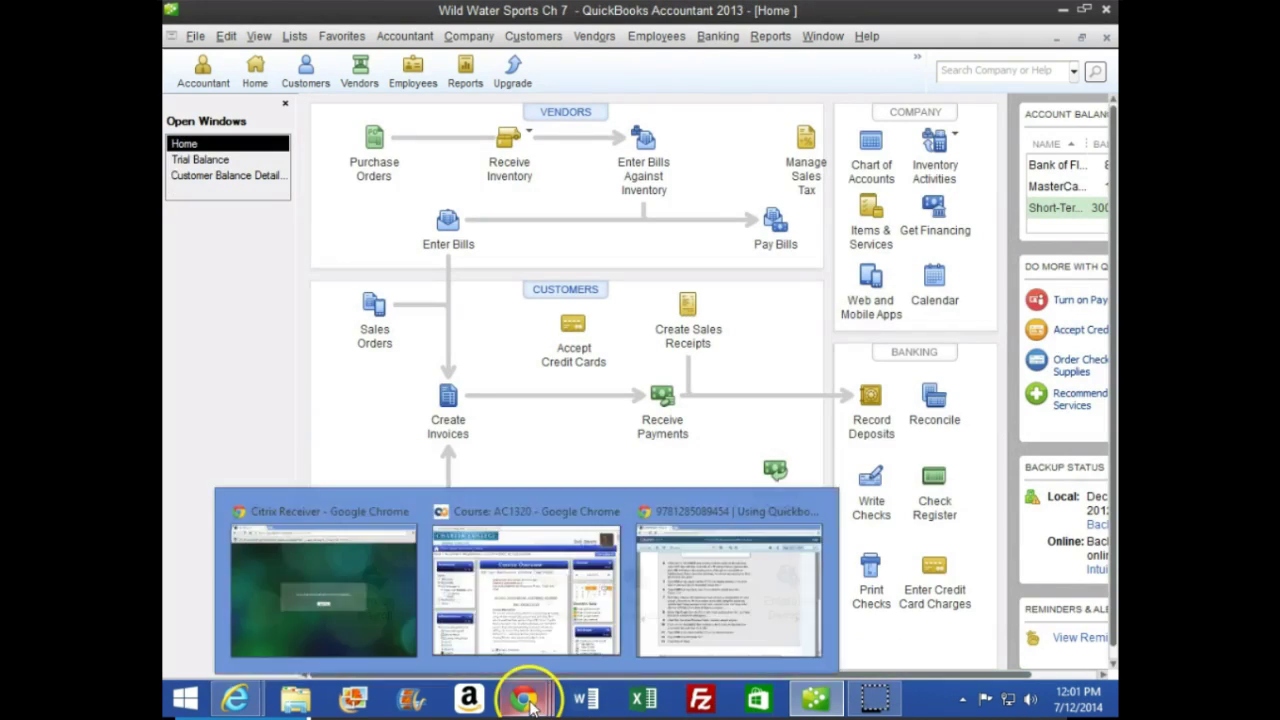
pyautogui.click(757, 586)
pyautogui.click(998, 493)
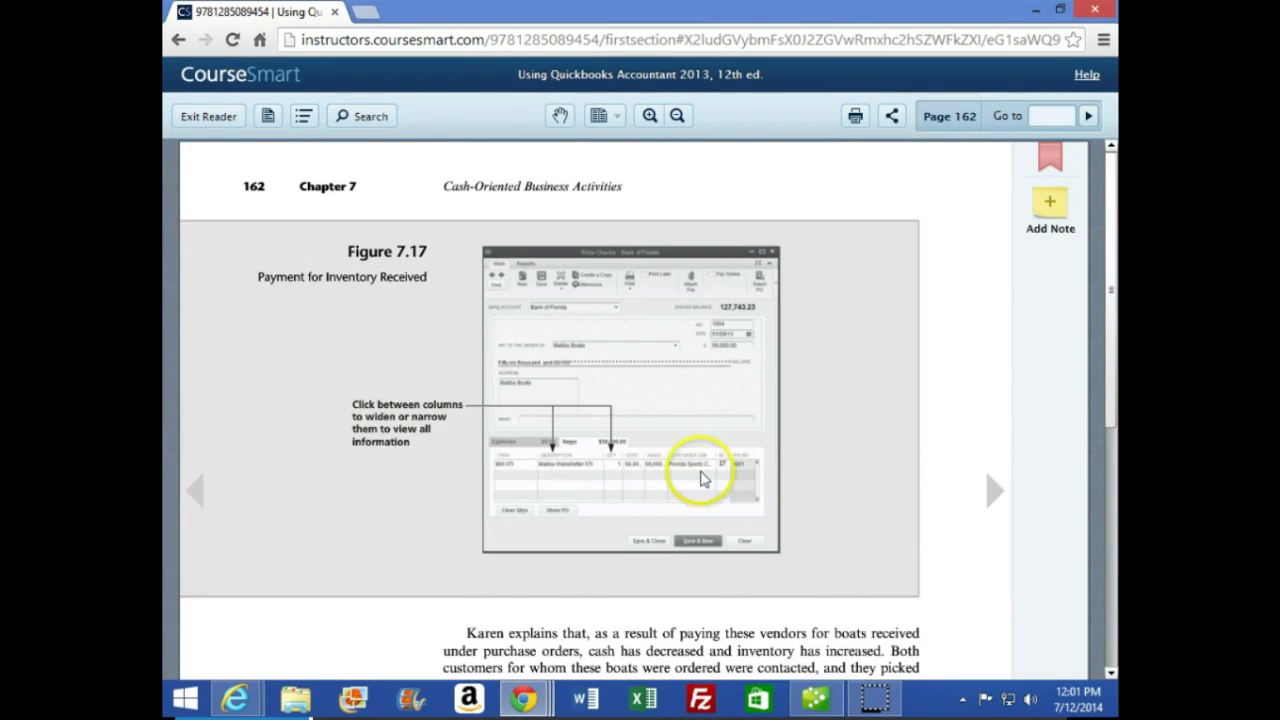
pyautogui.scroll(-4, 700, 490)
pyautogui.scroll(-1, 703, 495)
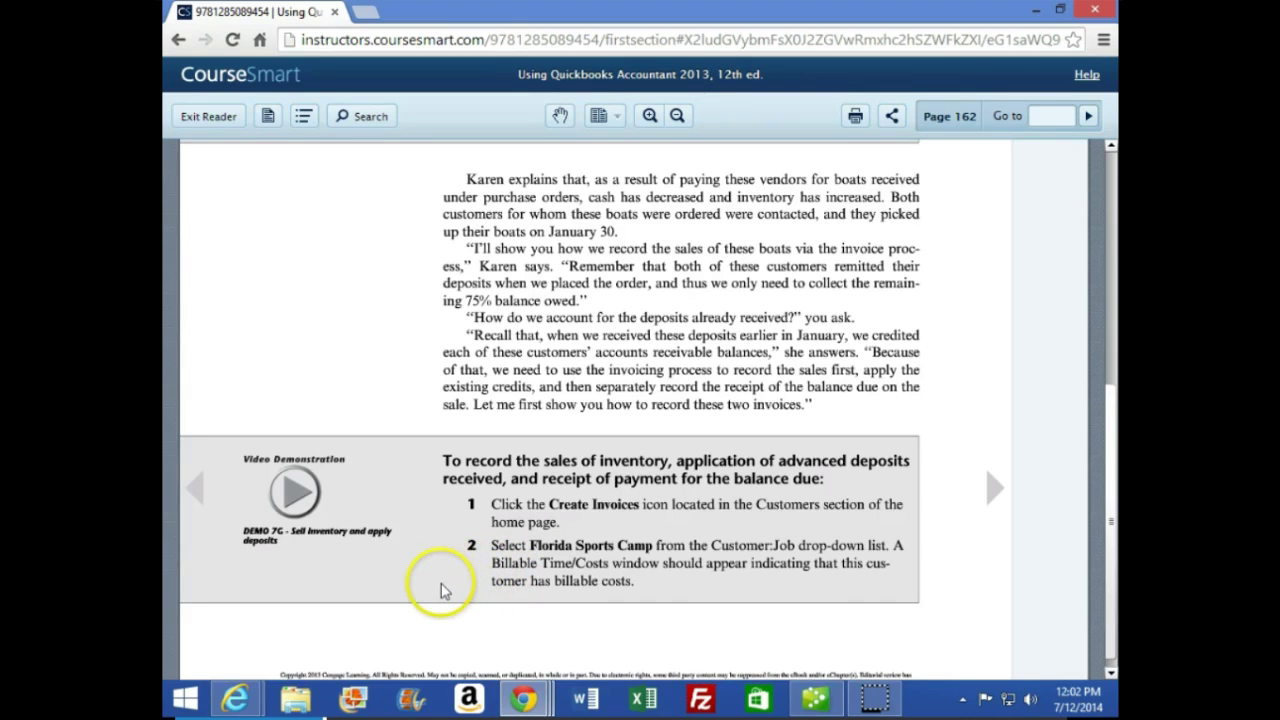
# Switch to QuickBooks and start a new invoice for the customer Florida Sports Camp.
pyautogui.click(816, 700)
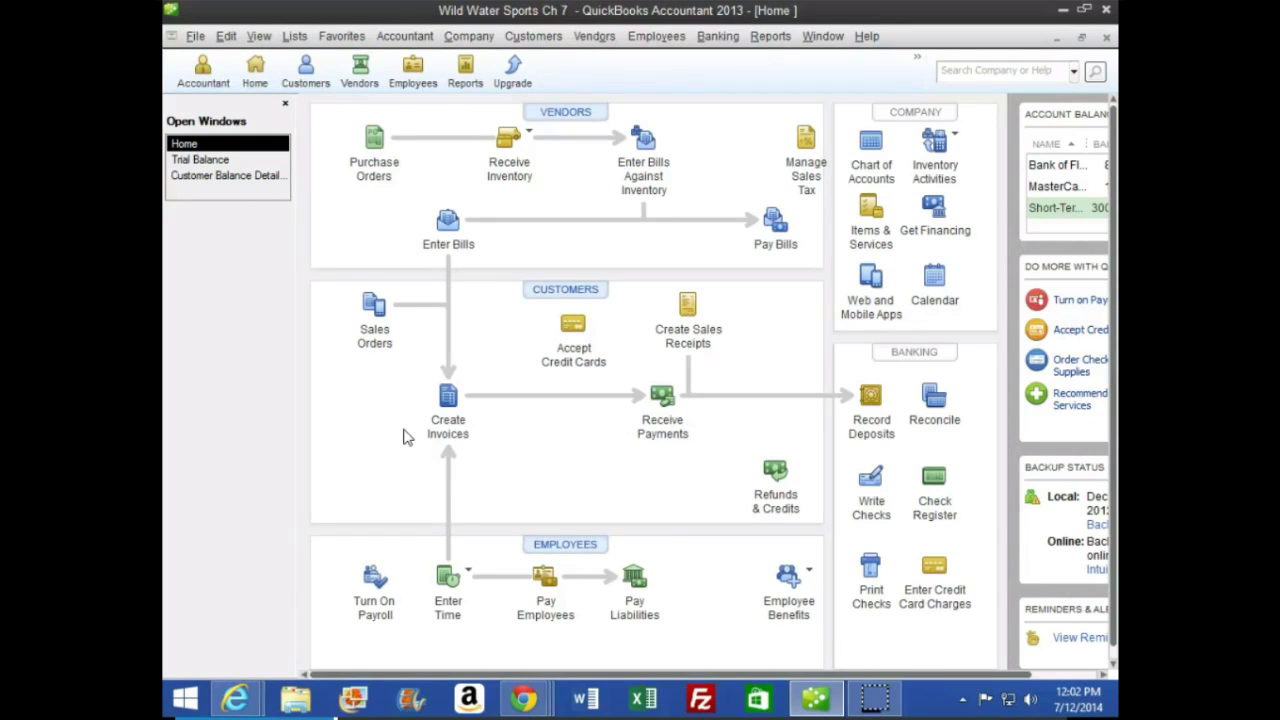
pyautogui.click(447, 405)
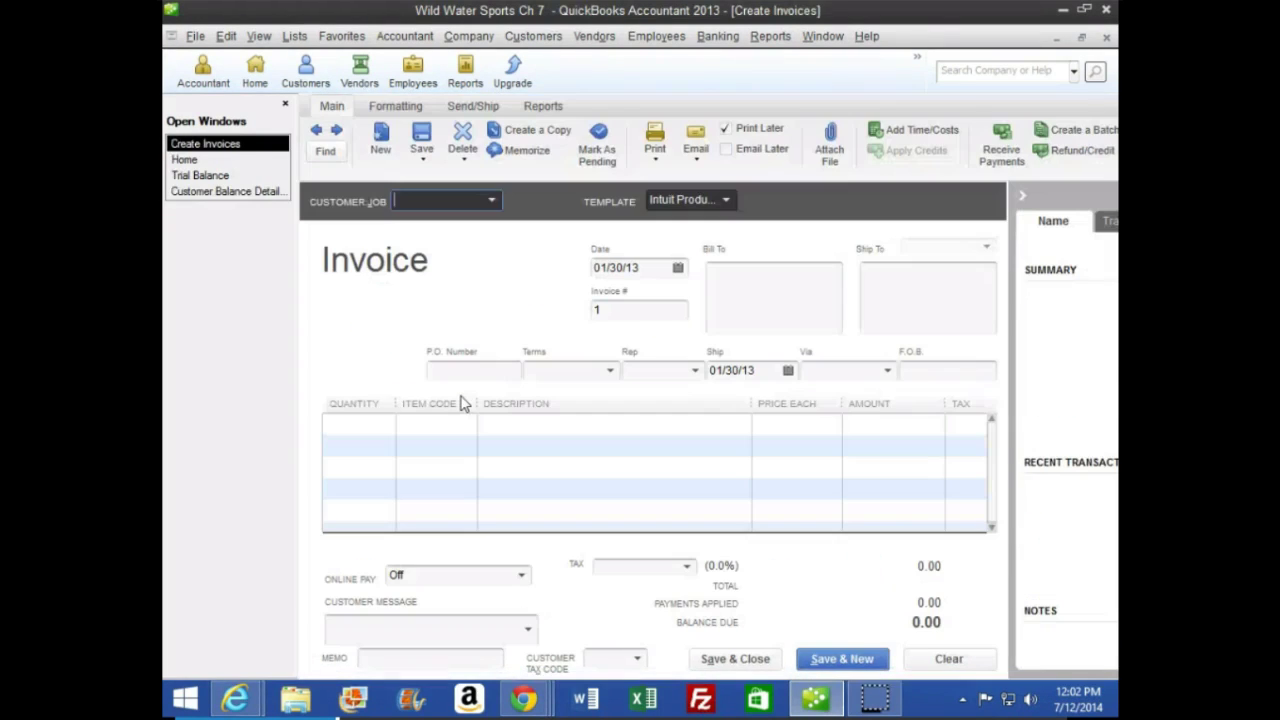
pyautogui.click(443, 282)
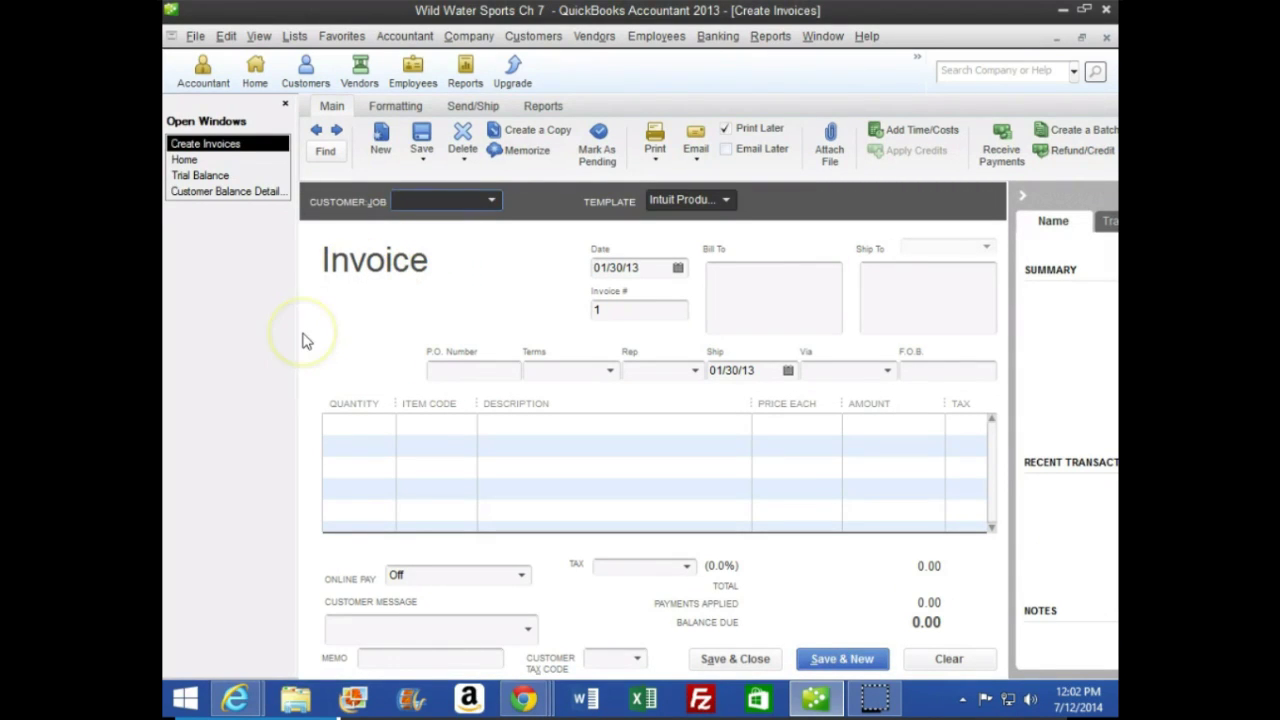
pyautogui.write('F')
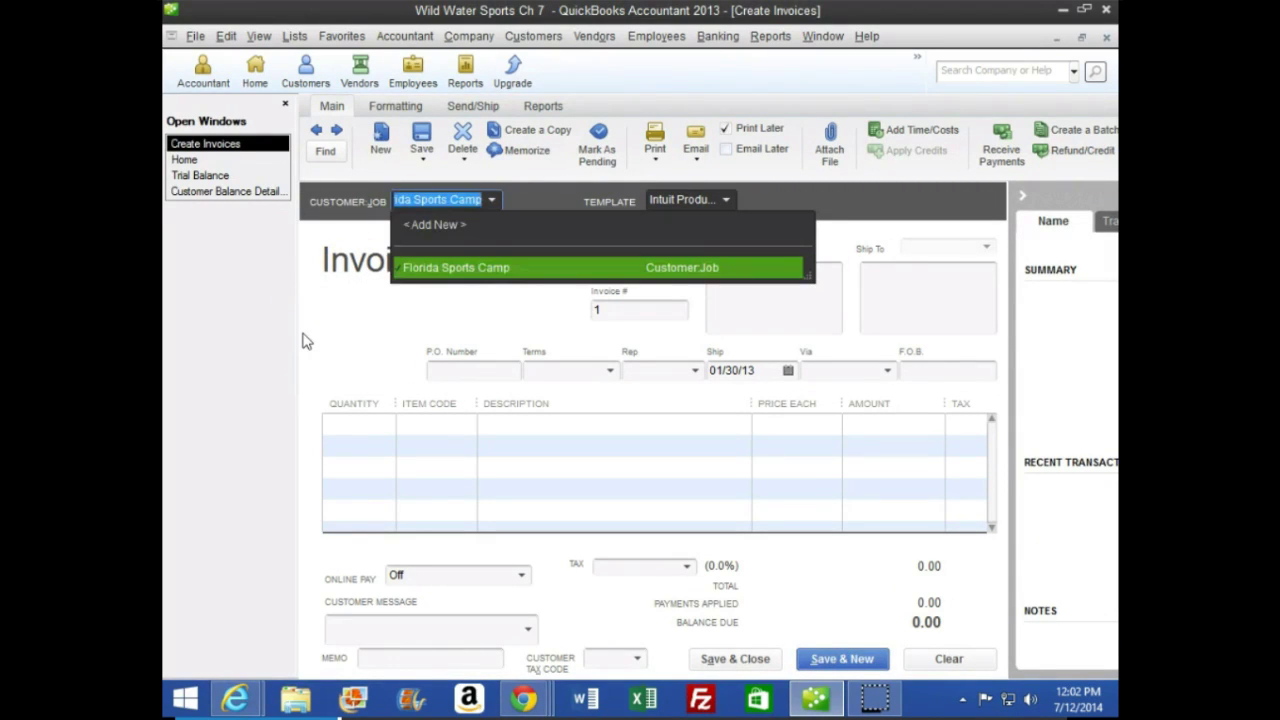
pyautogui.press('Tab')
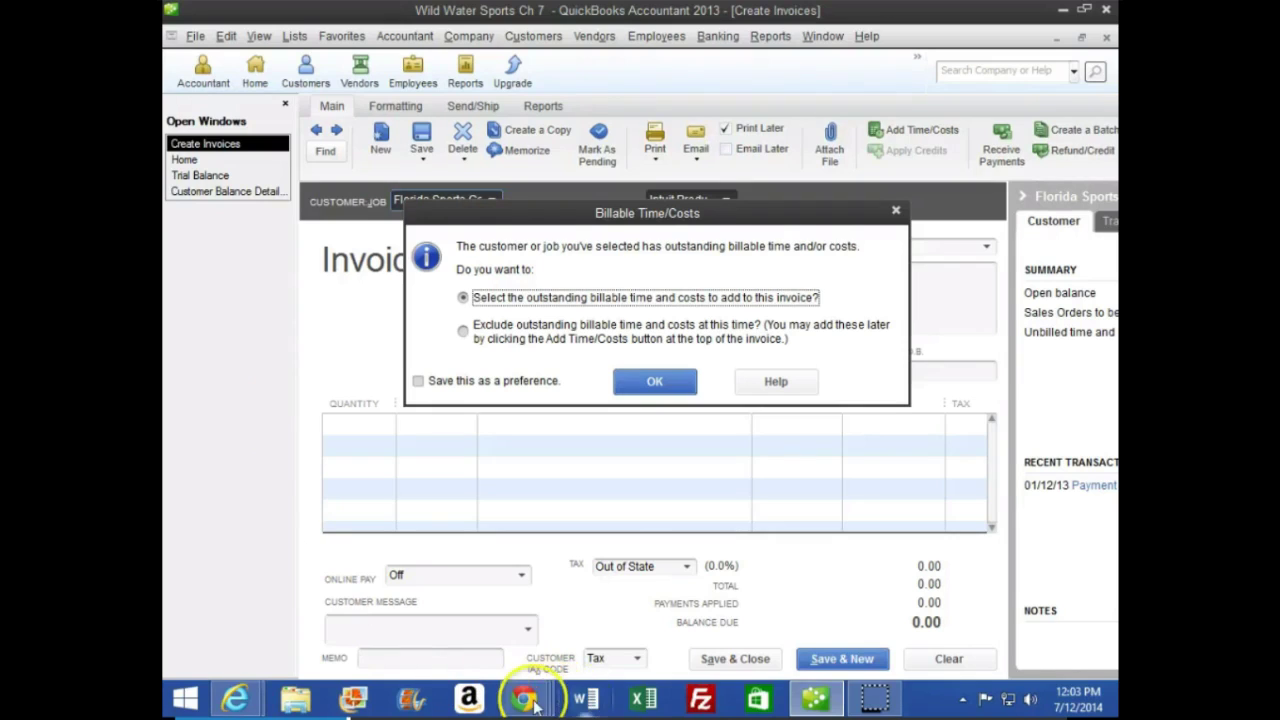
# Consult textbook step 3 in Chrome, and in QuickBooks accept selecting outstanding billable time and costs, saving this as a preference.
pyautogui.moveTo(523, 698)
pyautogui.click(690, 615)
pyautogui.click(993, 489)
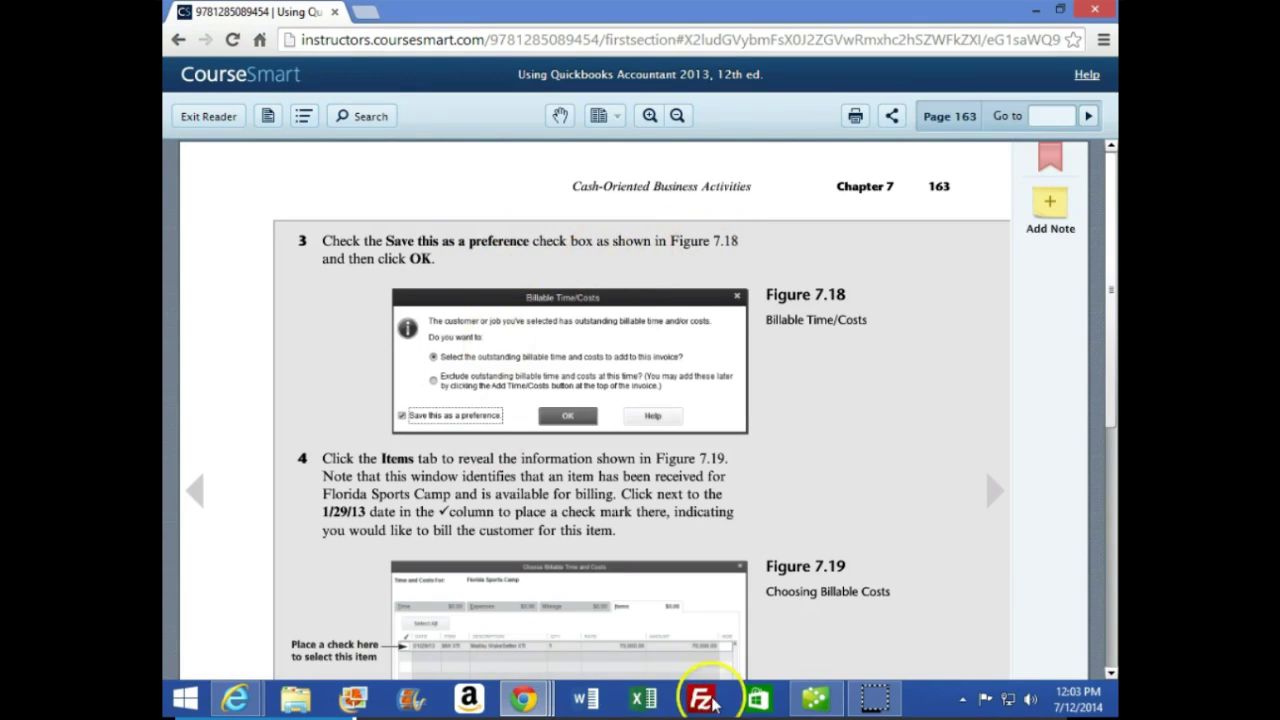
pyautogui.click(815, 698)
pyautogui.click(418, 381)
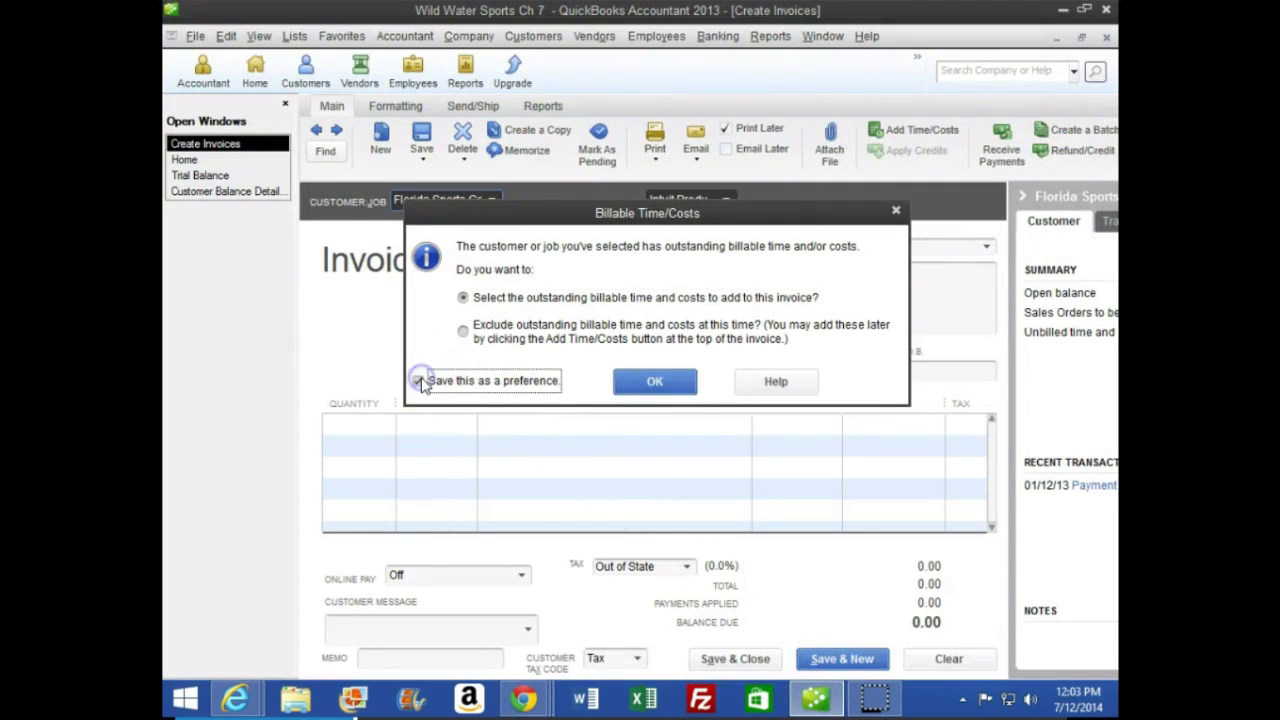
pyautogui.click(655, 382)
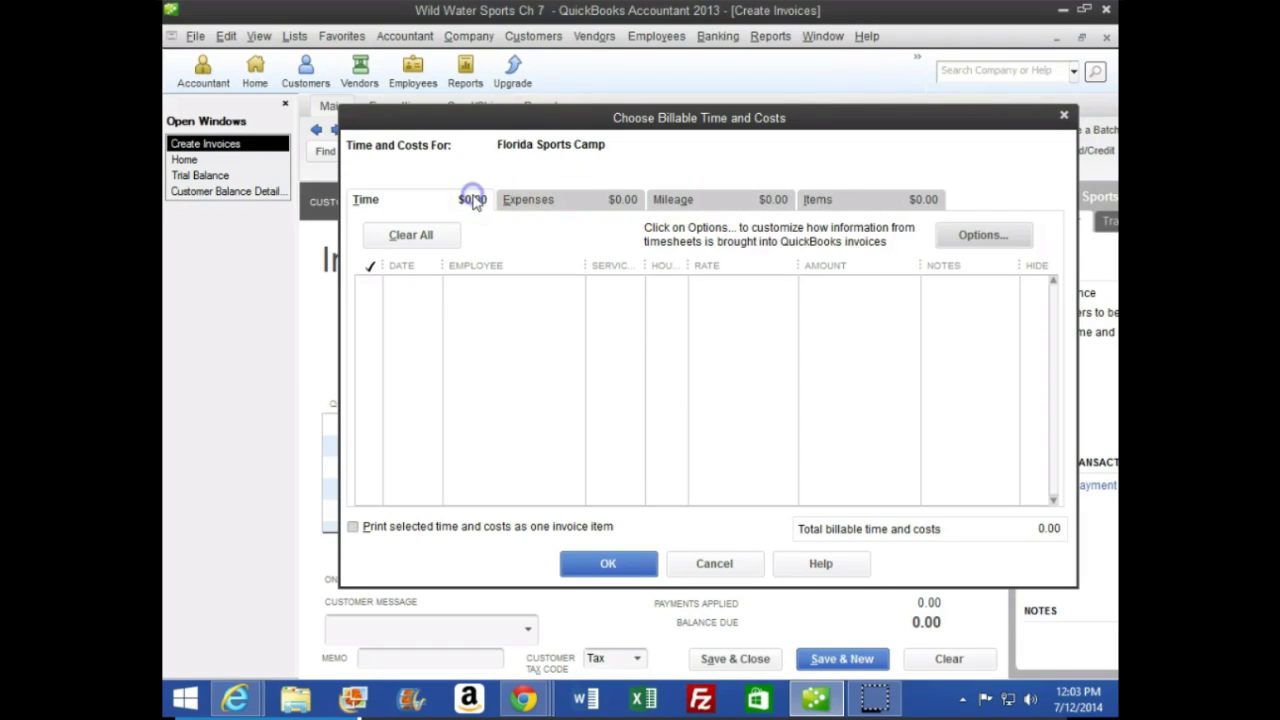
# Check Florida Sports Camp's billable expenses and mileage, and bring up its billable items.
pyautogui.click(529, 200)
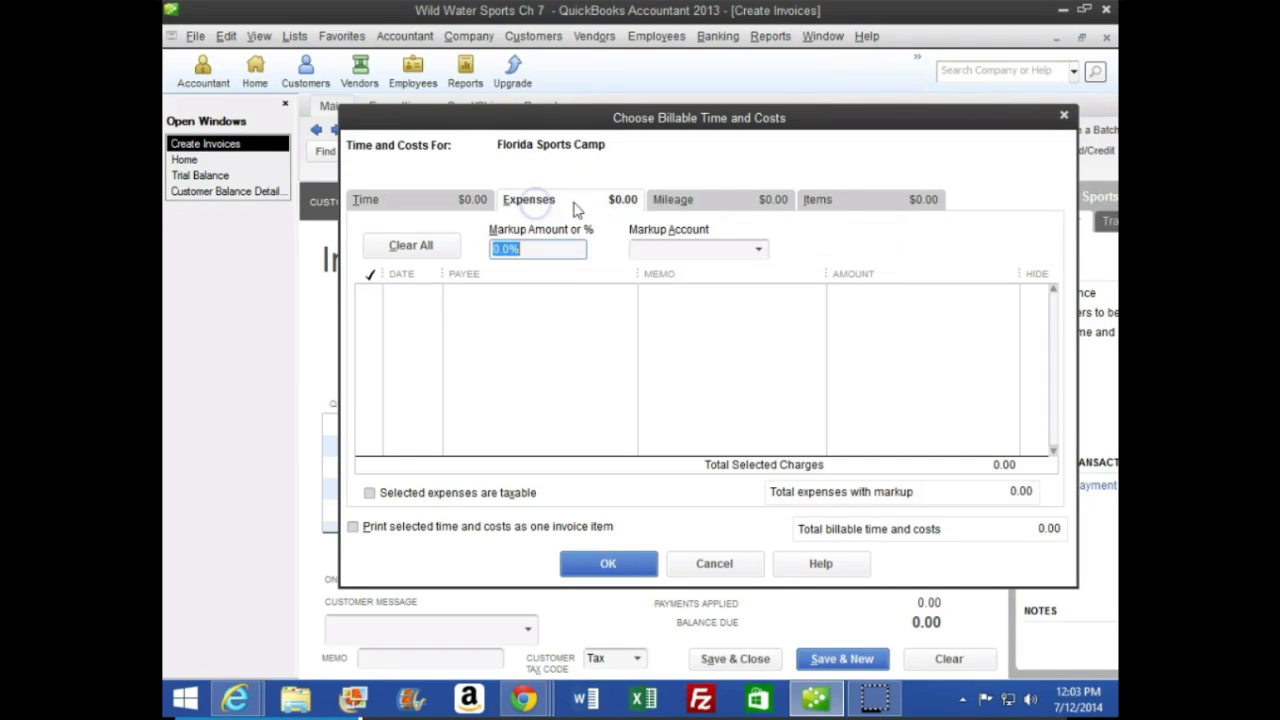
pyautogui.click(676, 200)
pyautogui.click(815, 200)
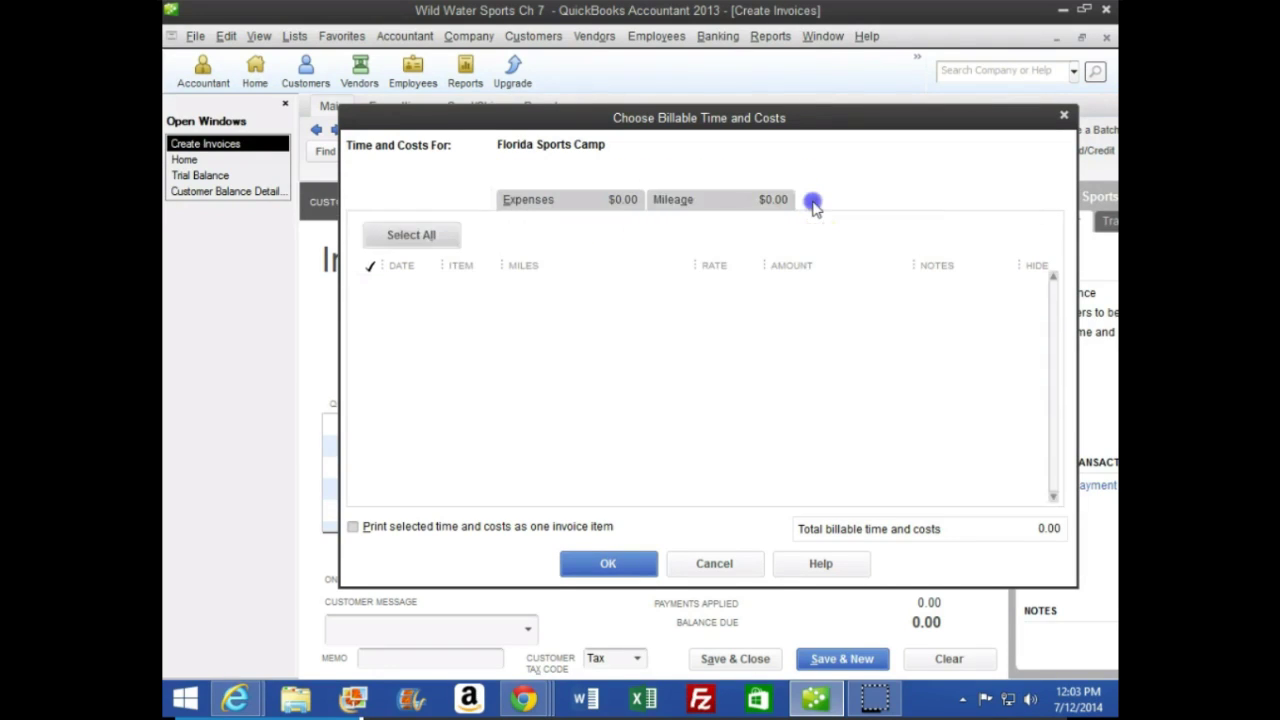
pyautogui.click(816, 210)
pyautogui.click(818, 211)
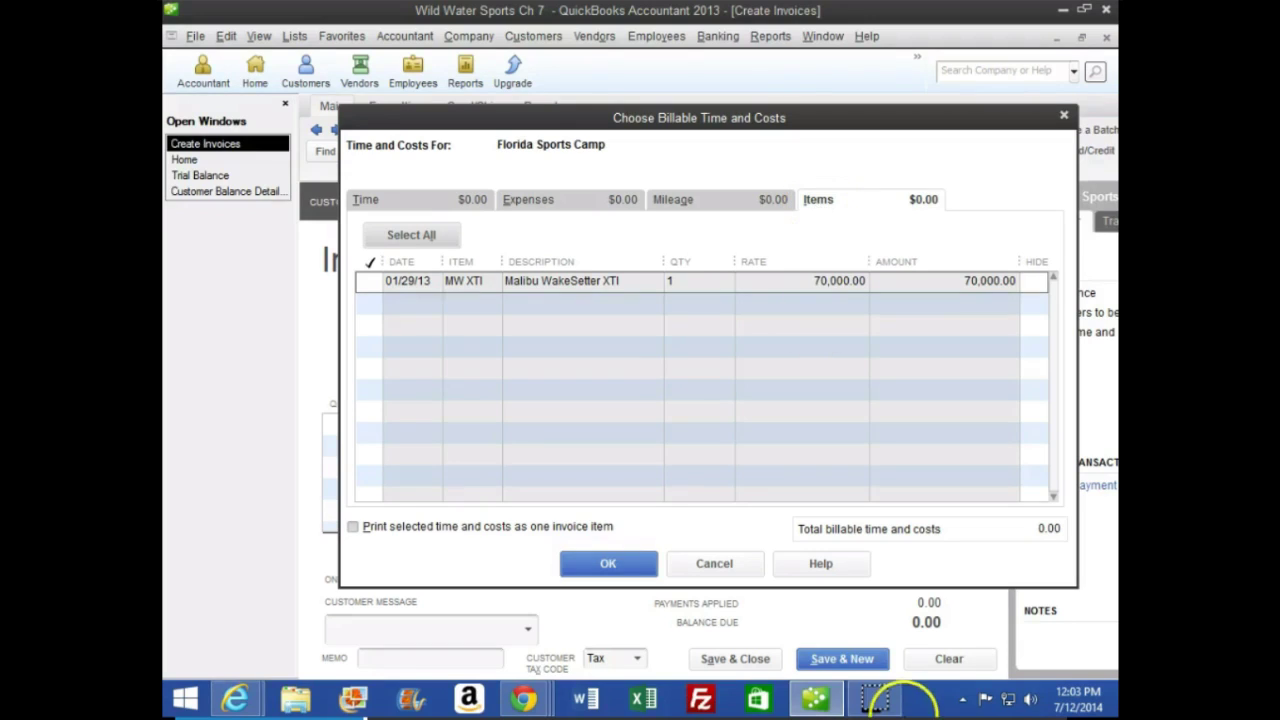
# Consult textbook step 4 in Chrome, and mark the 01/29/13 Malibu WakeSetter XTI item for billing in QuickBooks.
pyautogui.click(522, 698)
pyautogui.click(705, 612)
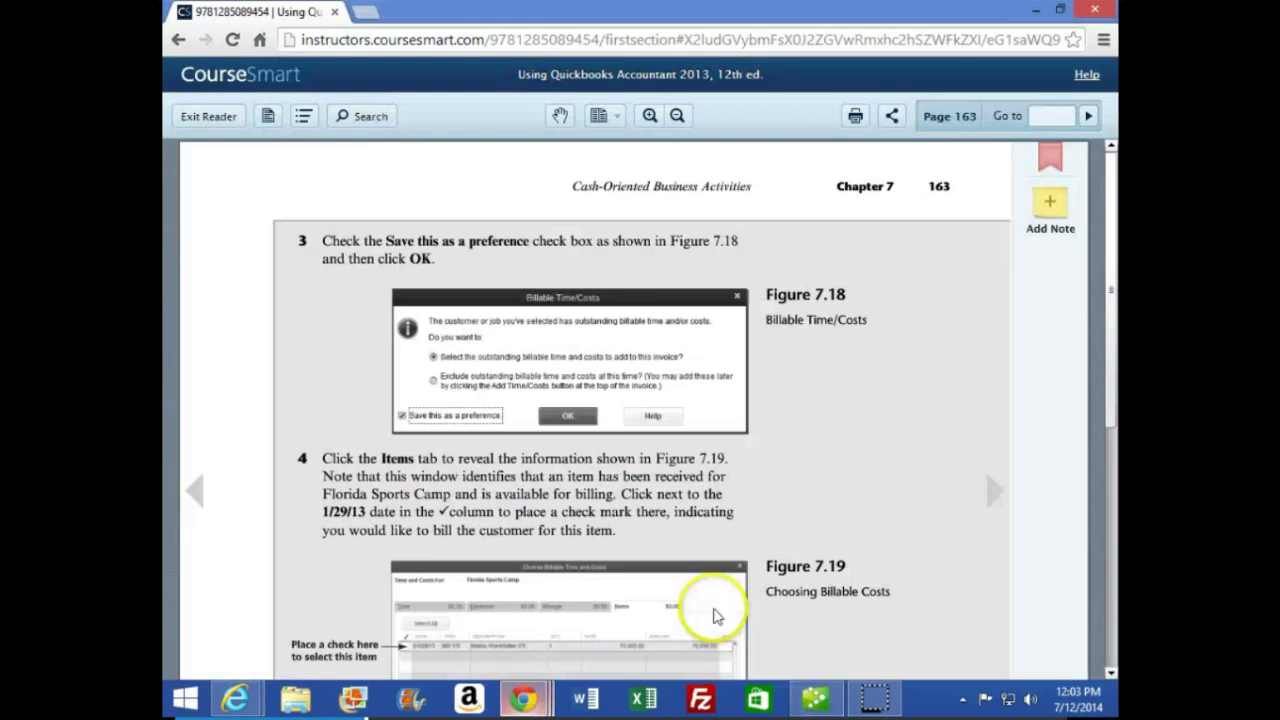
pyautogui.scroll(-1, 400, 500)
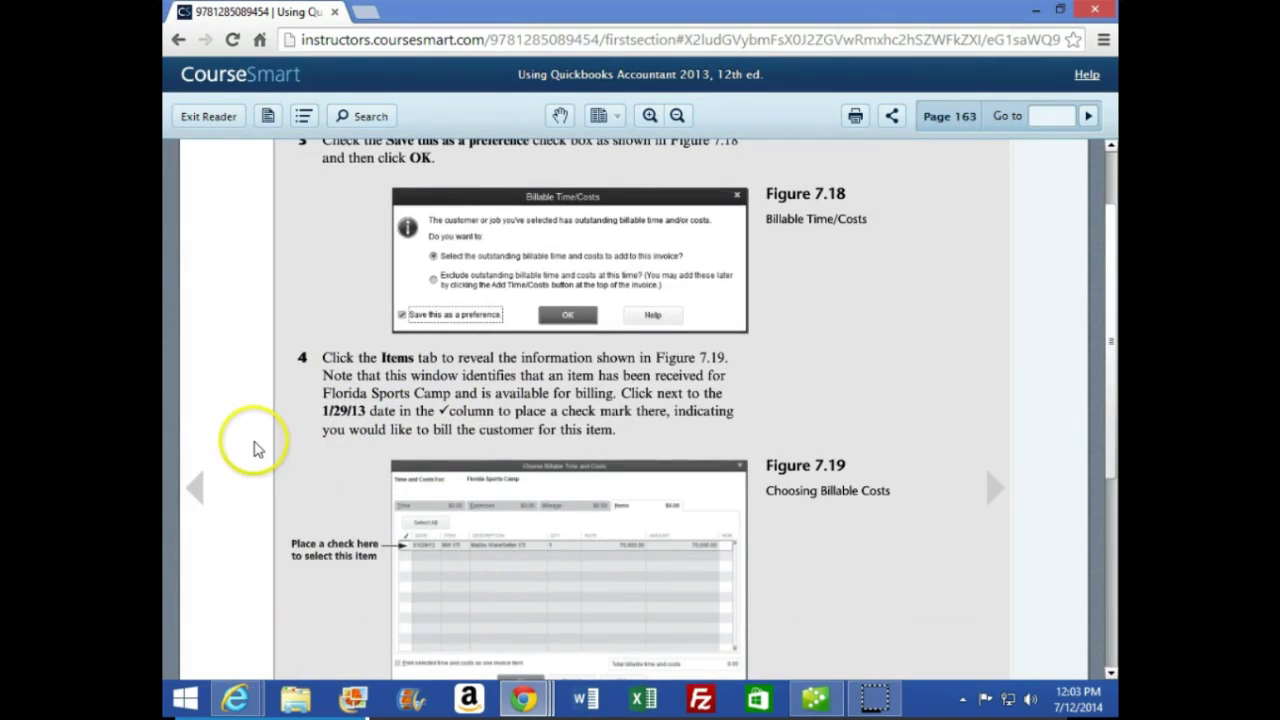
pyautogui.click(255, 452)
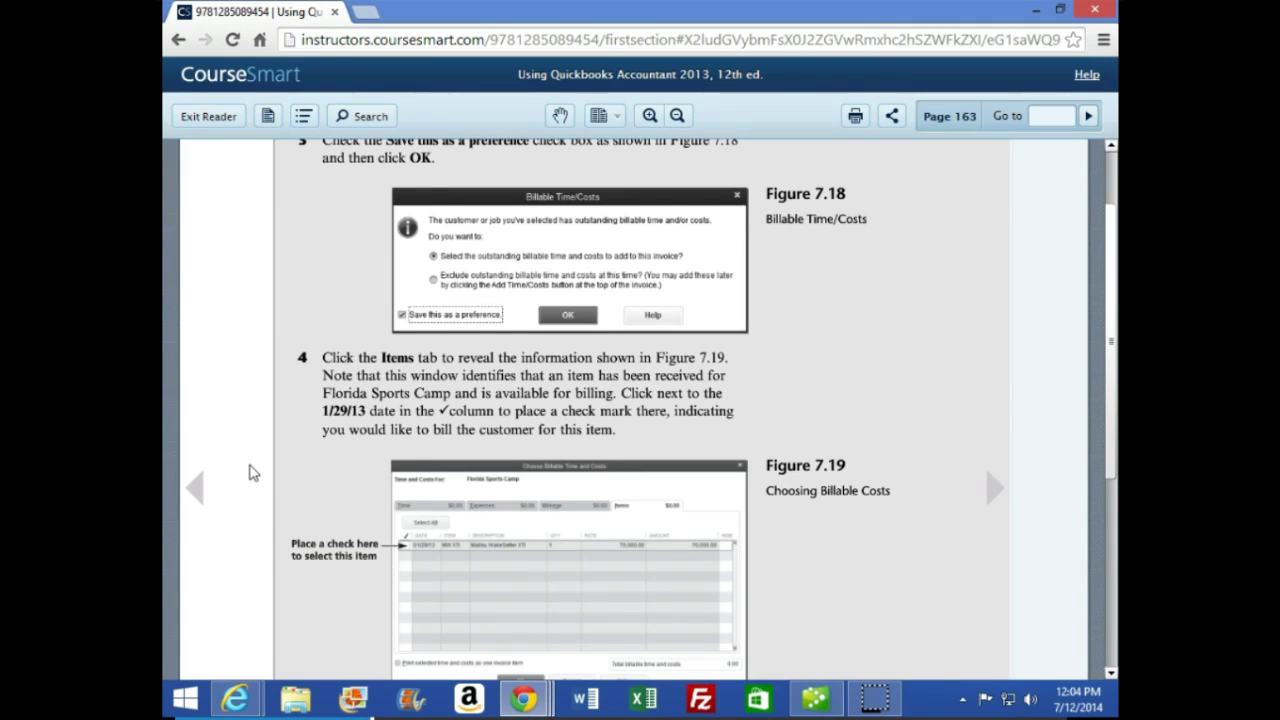
pyautogui.click(252, 467)
pyautogui.scroll(-2, 255, 473)
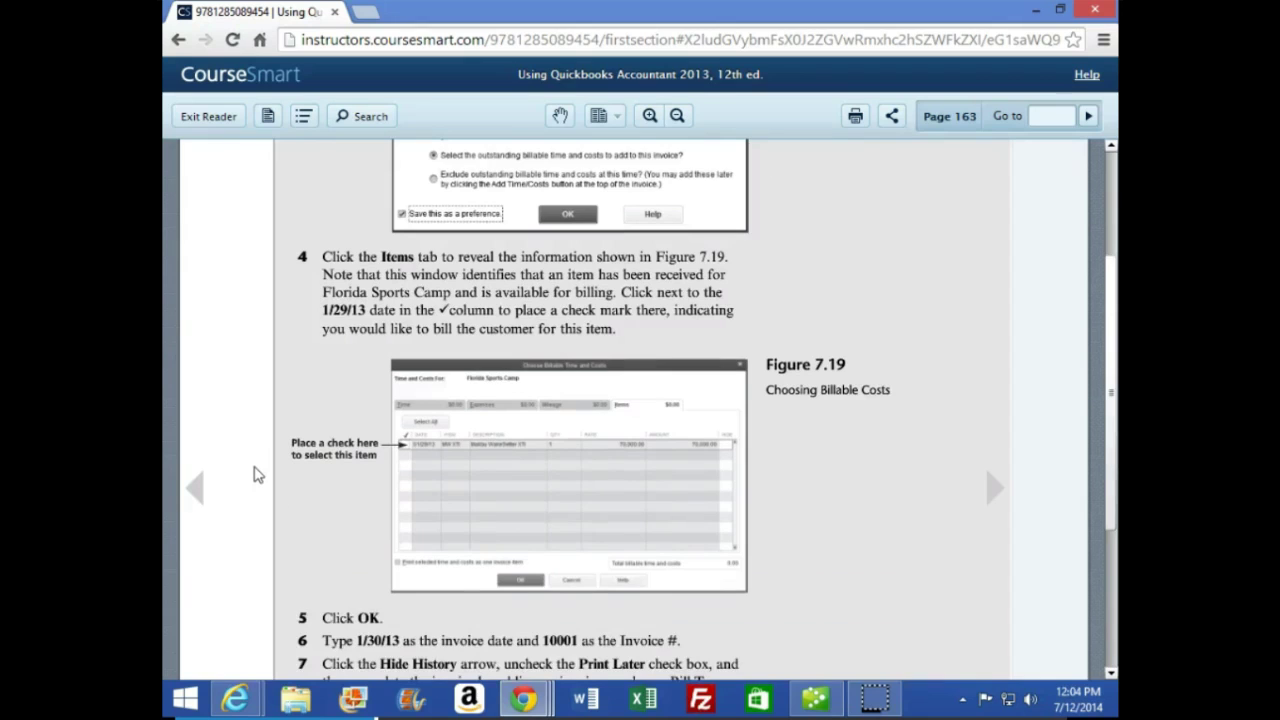
pyautogui.scroll(-1, 256, 472)
pyautogui.click(797, 695)
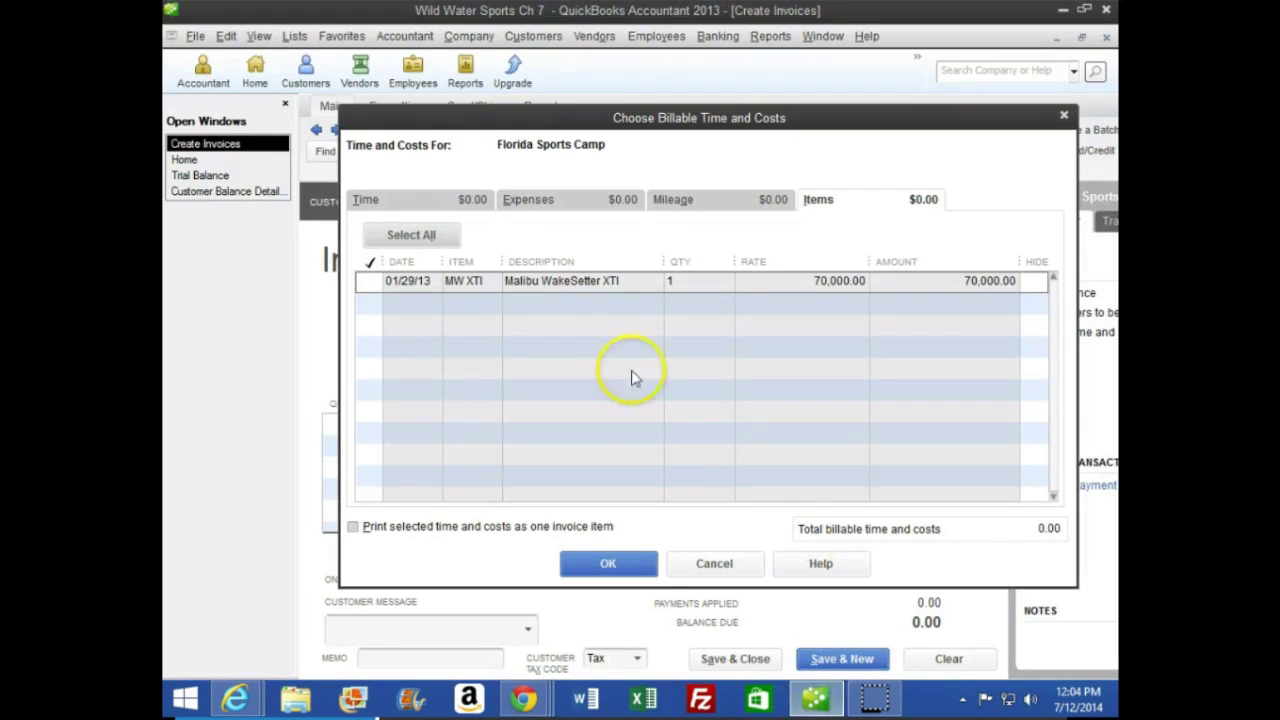
pyautogui.click(370, 284)
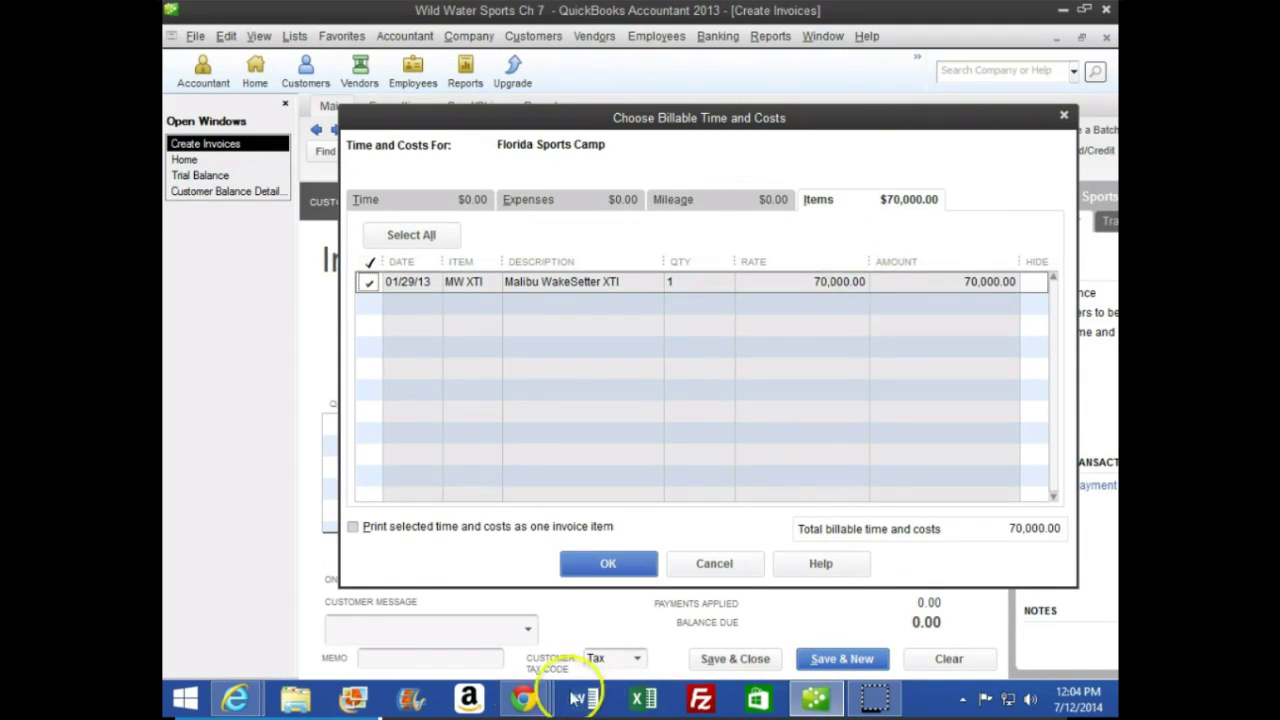
# Consult textbook steps 5 to 7 and Figure 7.20 in Chrome, and add the selected billable item to the QuickBooks invoice.
pyautogui.moveTo(530, 690)
pyautogui.click(708, 600)
pyautogui.scroll(-1, 708, 600)
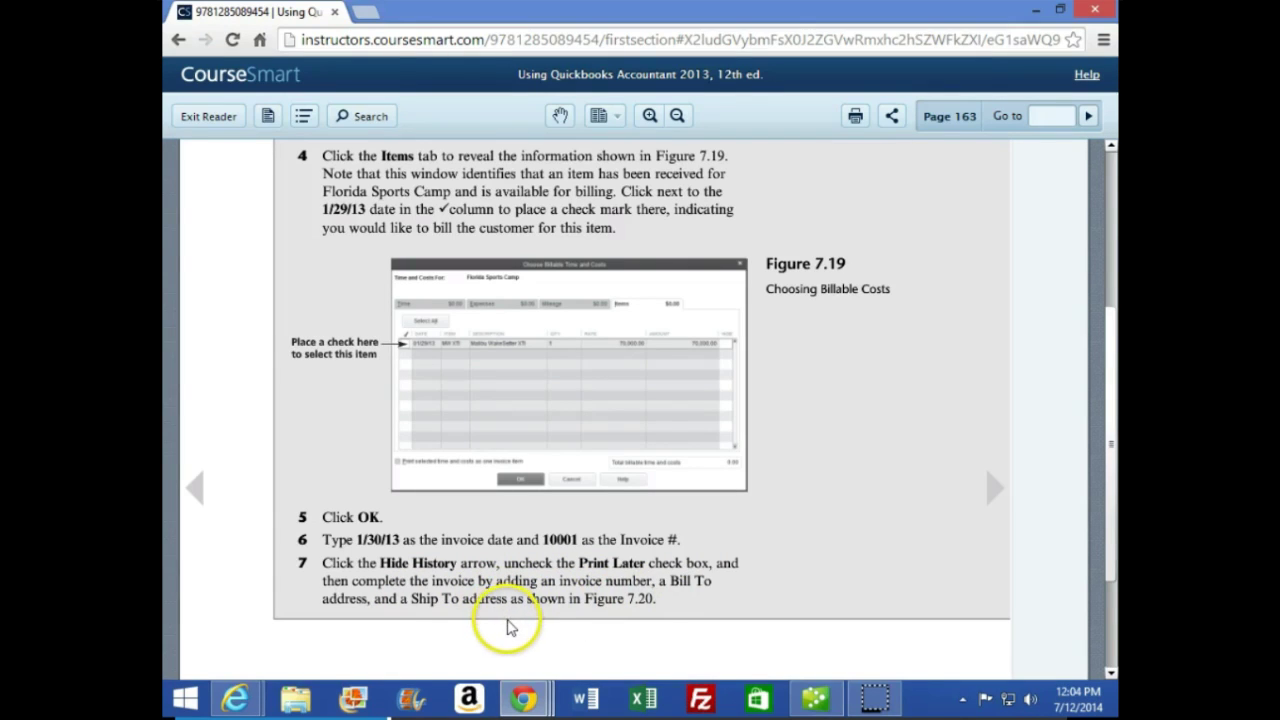
pyautogui.click(995, 488)
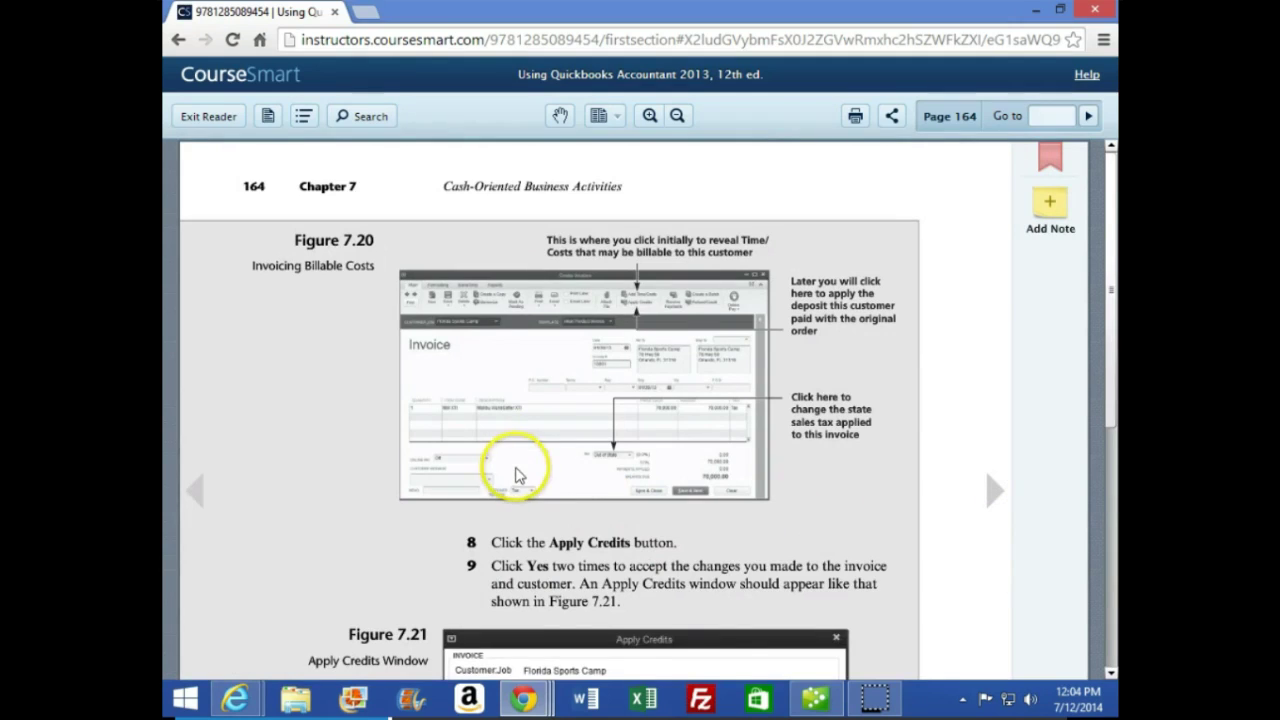
pyautogui.click(815, 698)
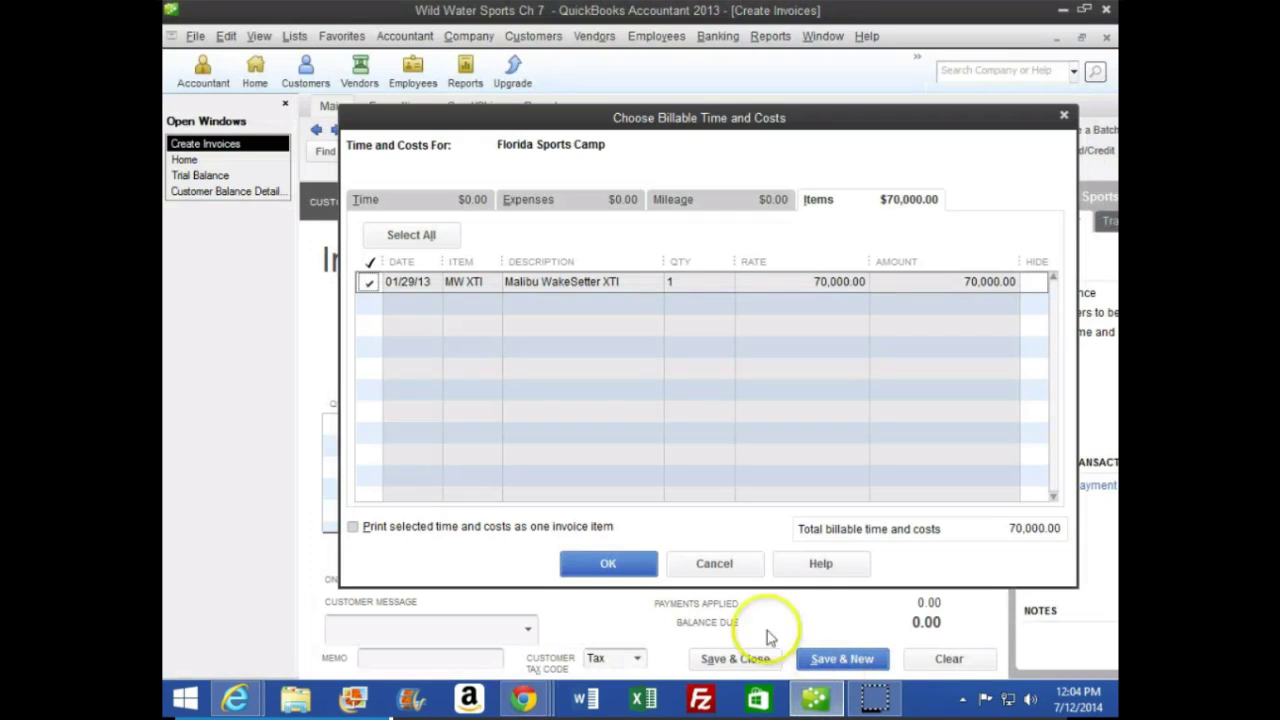
pyautogui.click(608, 564)
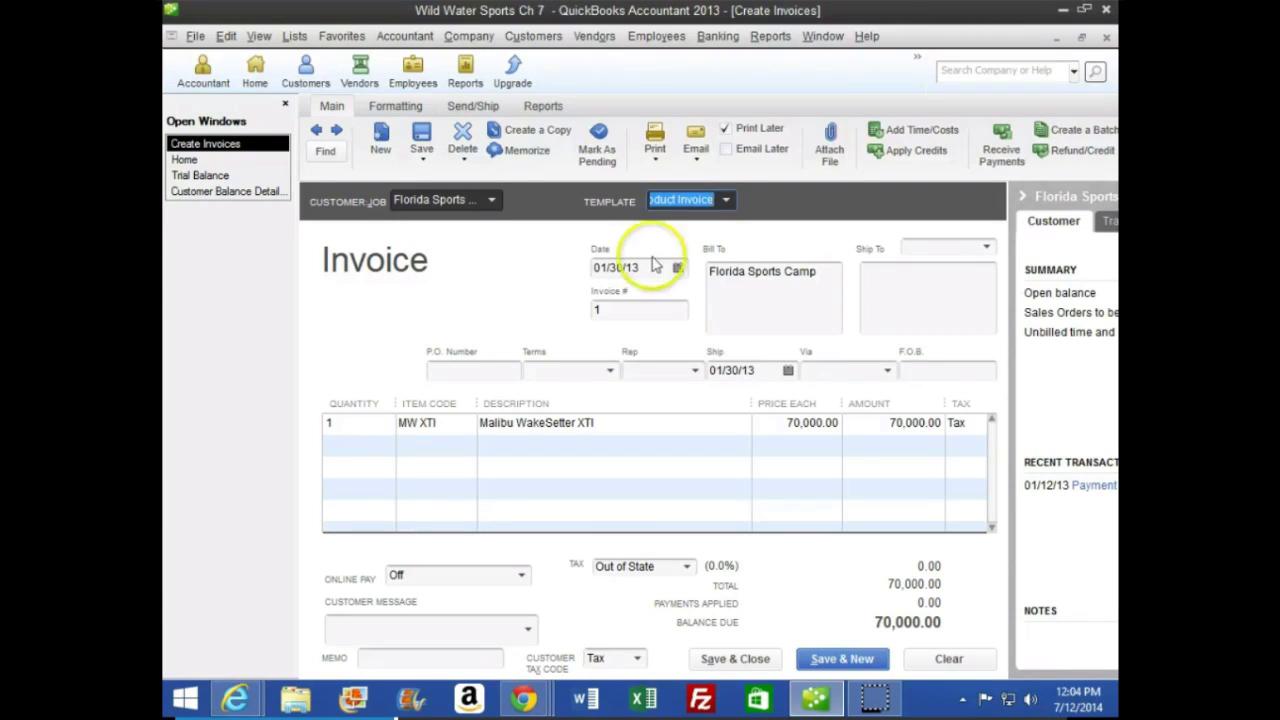
# Hide the customer history beside the invoice, keep the date 01/30/13, and set the invoice number to 10001.
pyautogui.click(1021, 196)
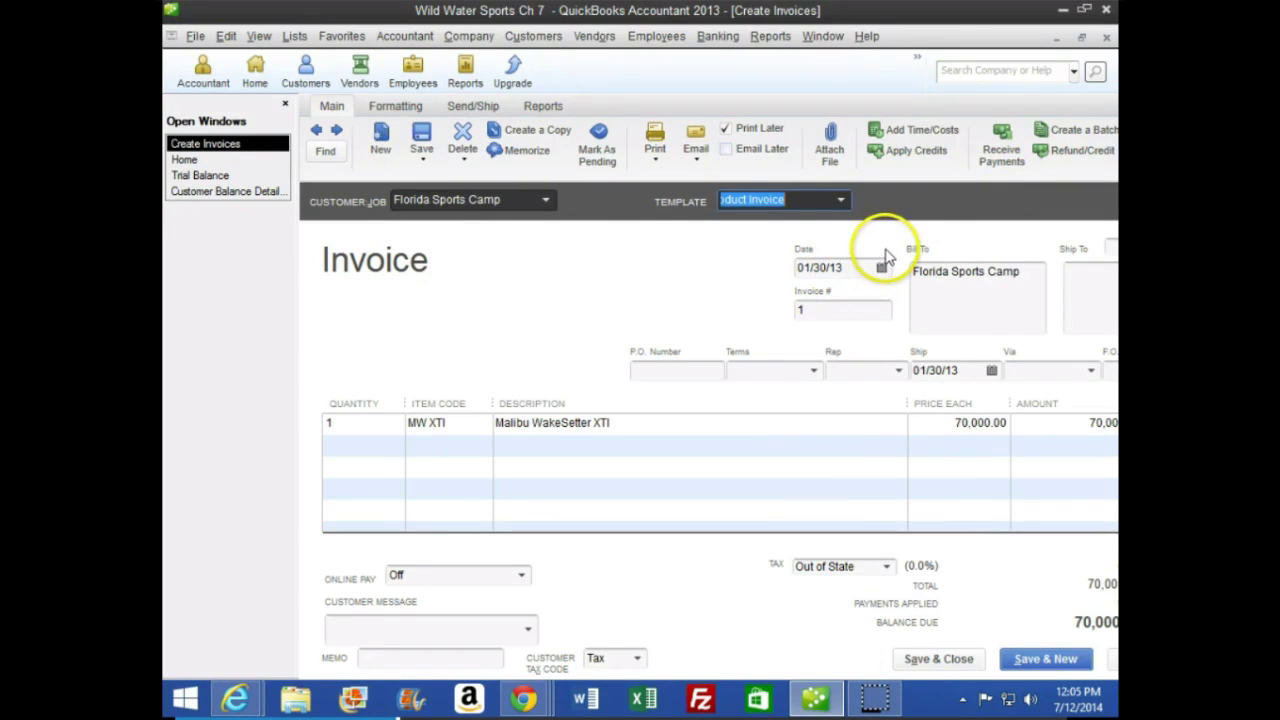
pyautogui.click(621, 278)
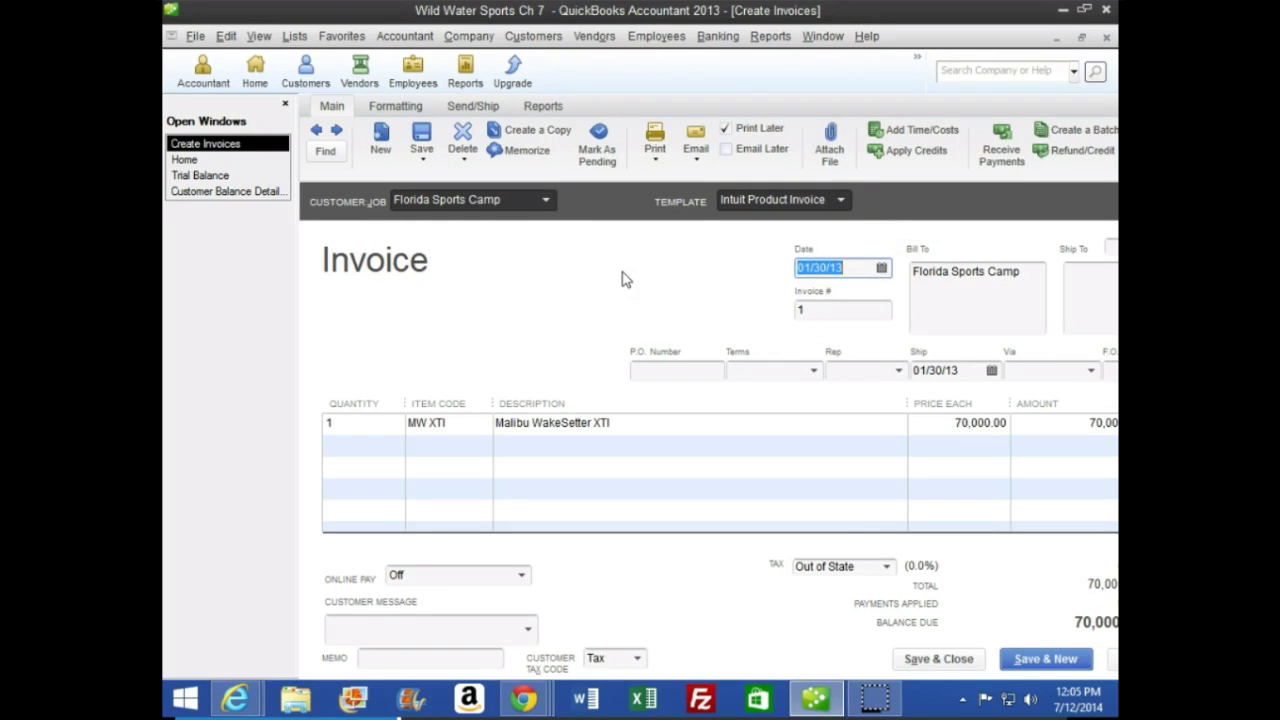
pyautogui.press('Tab')
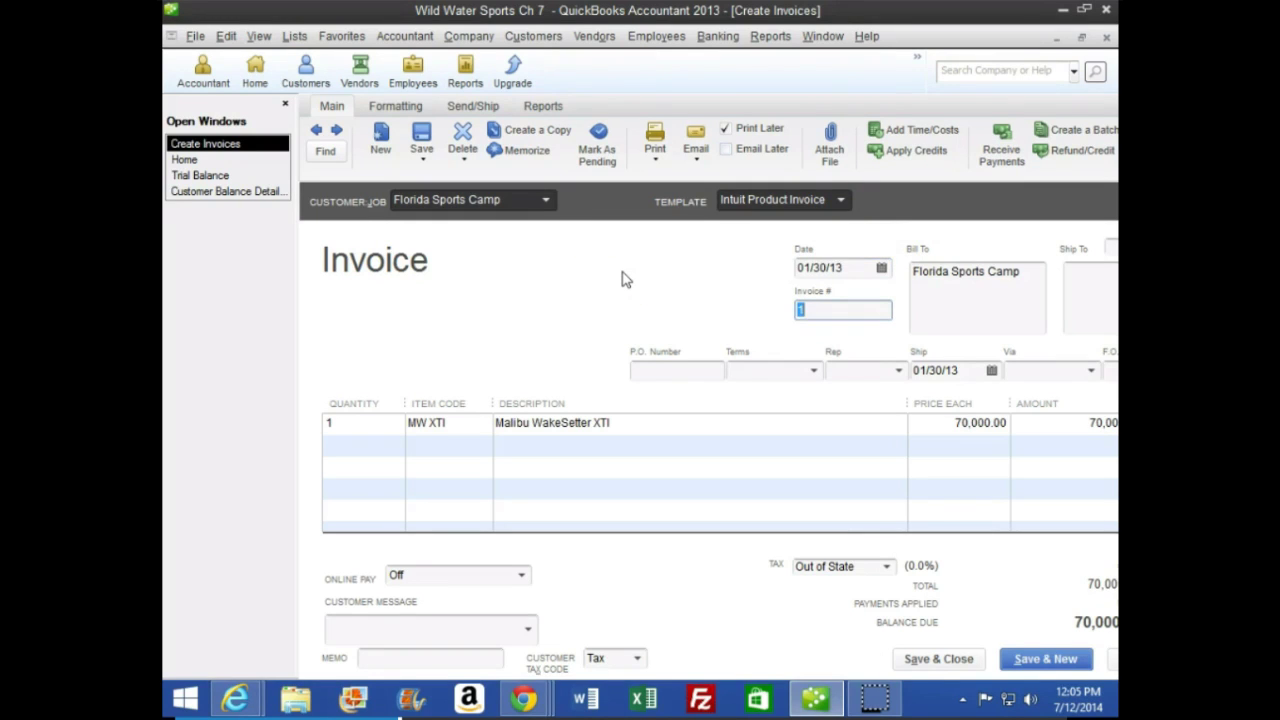
pyautogui.write('10001')
pyautogui.press('Tab')
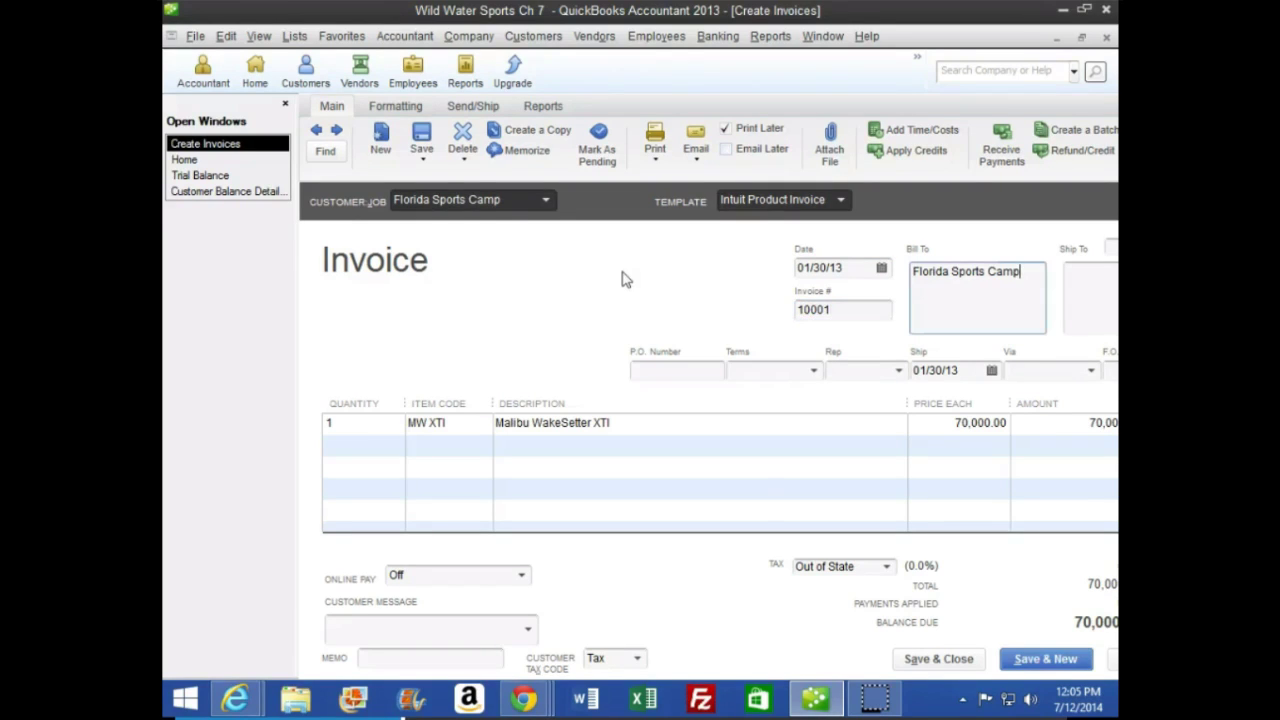
# Complete the invoice's Bill To block with the customer's street, city, state and ZIP code below the company name.
pyautogui.press('Return')
pyautogui.write('78')
pyautogui.write(' Hwy')
pyautogui.write(' 50 ')
pyautogui.write('Or')
pyautogui.write('lando ')
pyautogui.write('F')
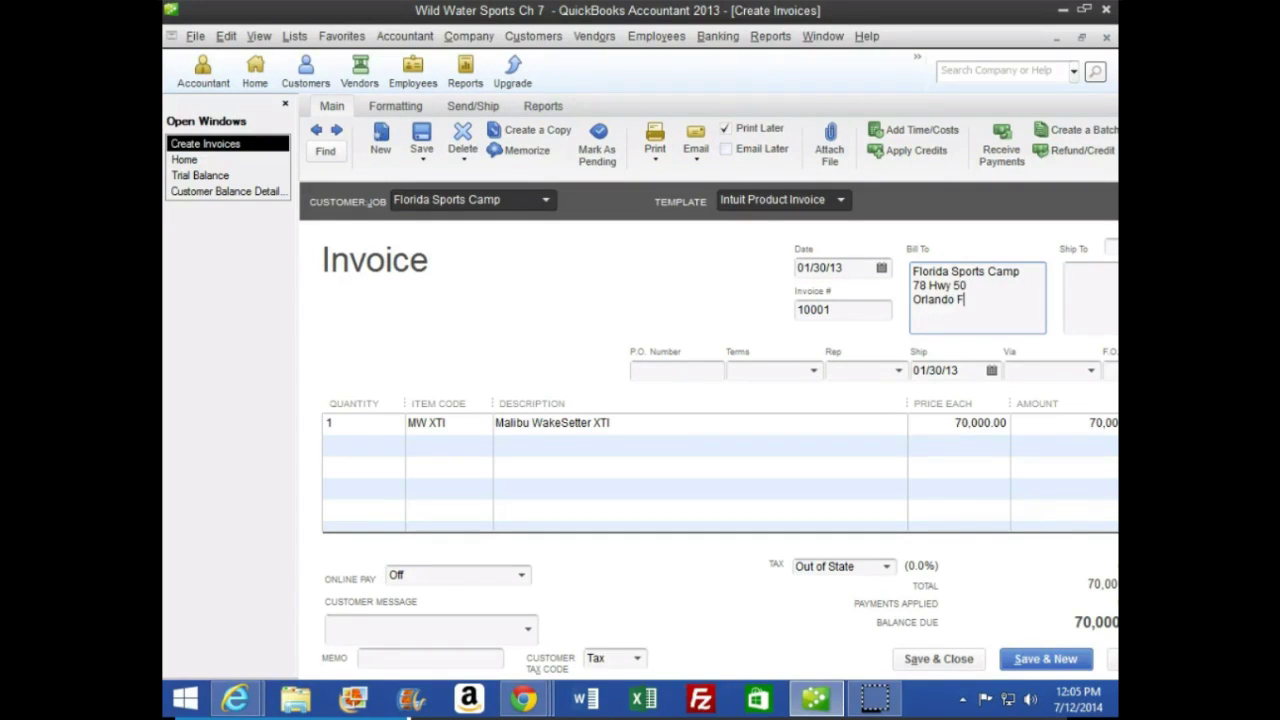
pyautogui.write('L 31310')
pyautogui.press('Tab')
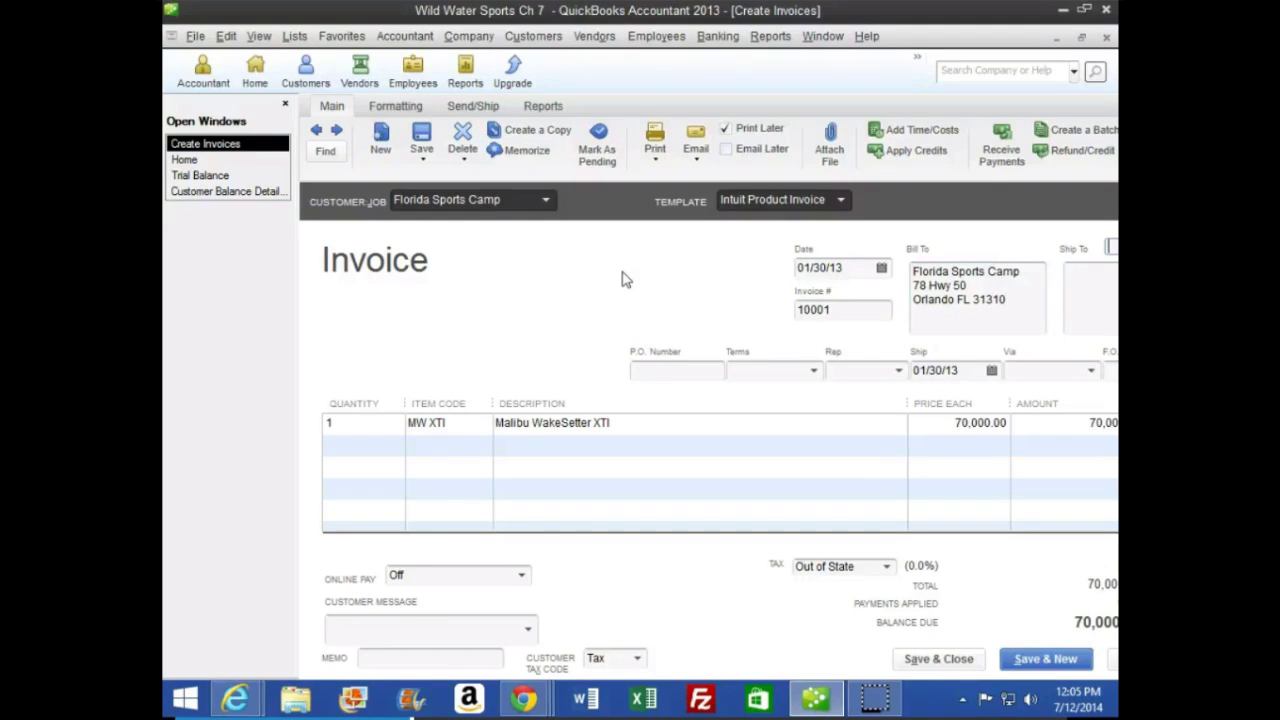
# Fill in the invoice's Ship To block with Florida Sports Camp and the same postal address, leaving the shipping detail fields unchanged.
pyautogui.press('Tab')
pyautogui.write('Florida Sp ')
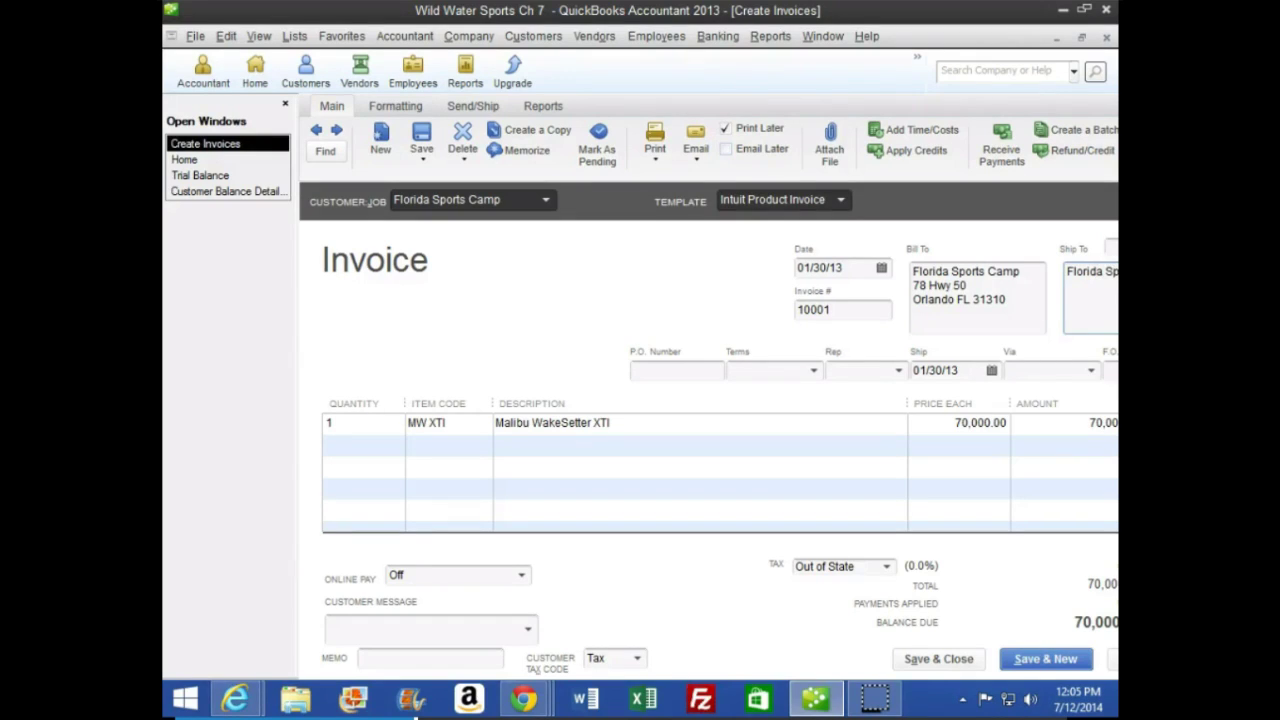
pyautogui.write('78 Hwy 50')
pyautogui.press('Return')
pyautogui.write('Orlando F')
pyautogui.press('Tab')
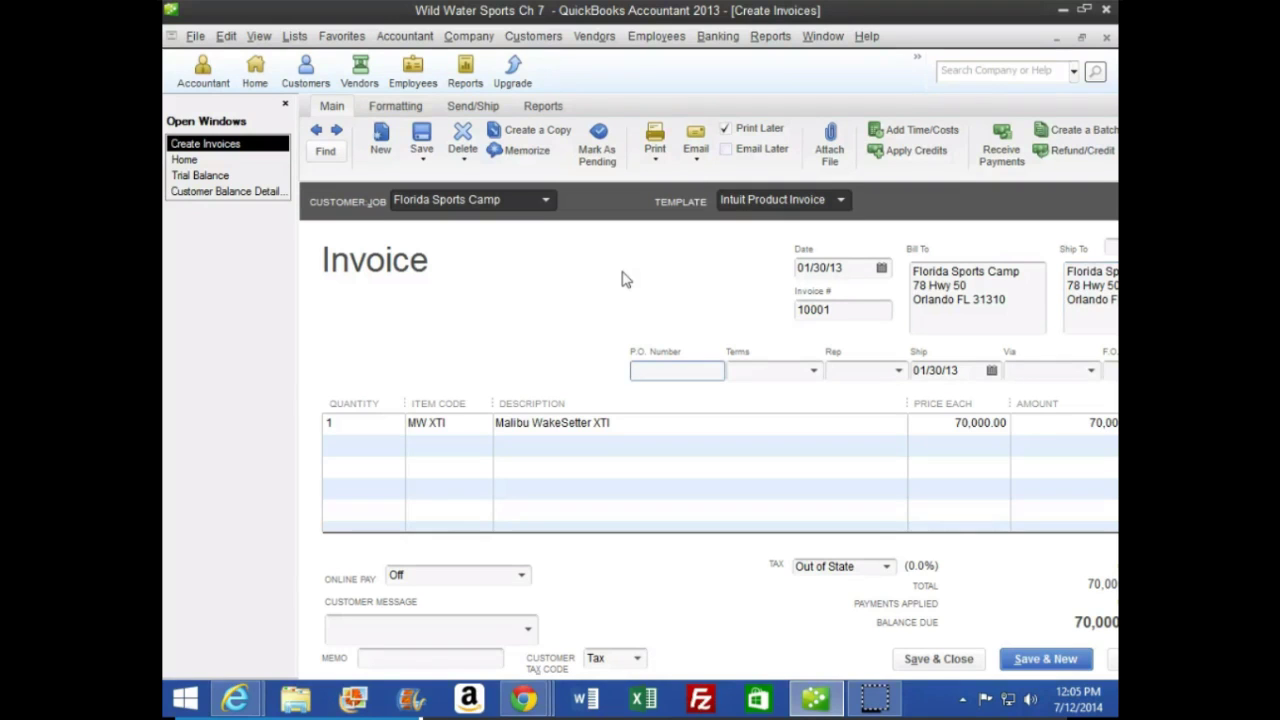
pyautogui.press('Tab')
pyautogui.press('Tab')
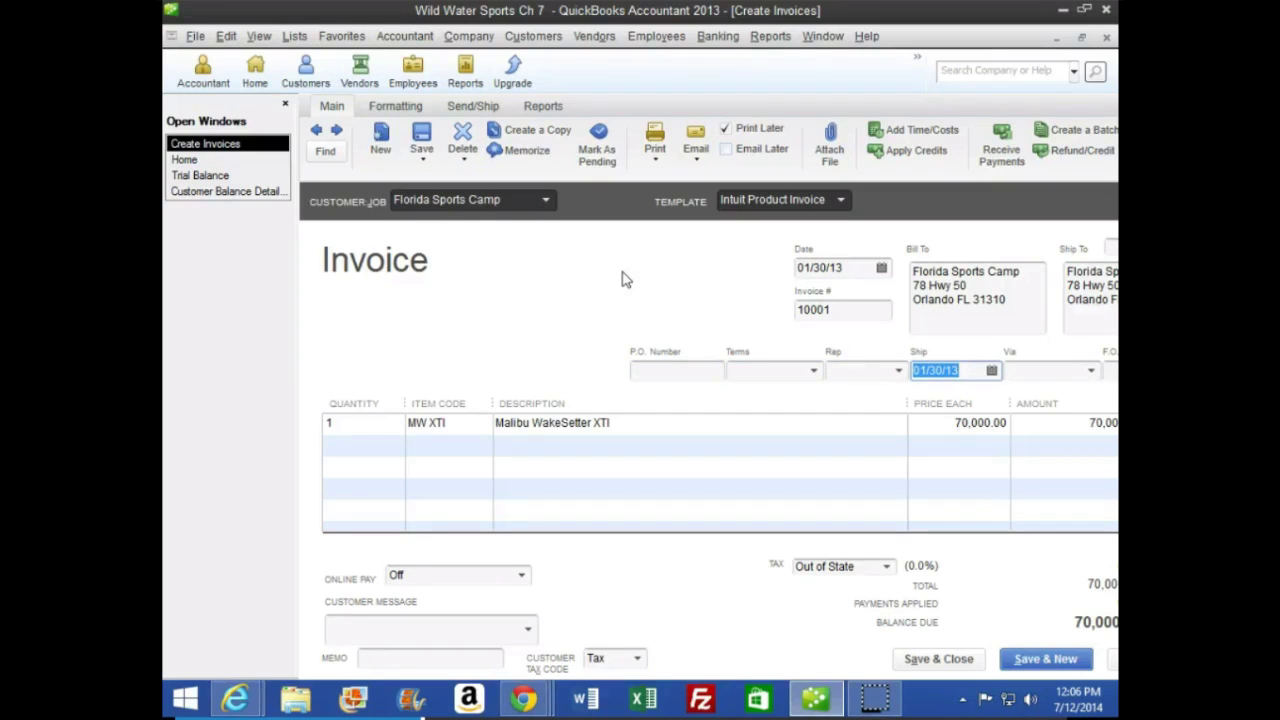
pyautogui.press('Tab')
pyautogui.press('Tab')
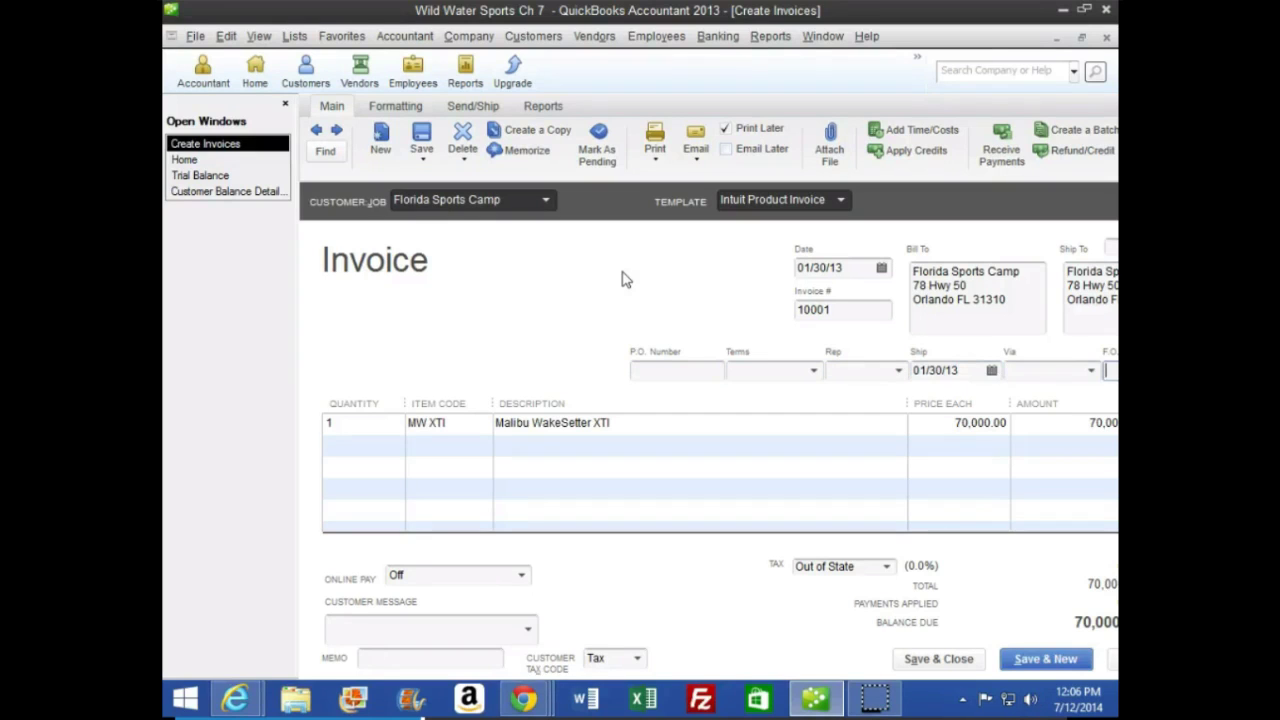
# Set the tax on the Florida Sports Camp invoice to State Tax.
pyautogui.press('Tab')
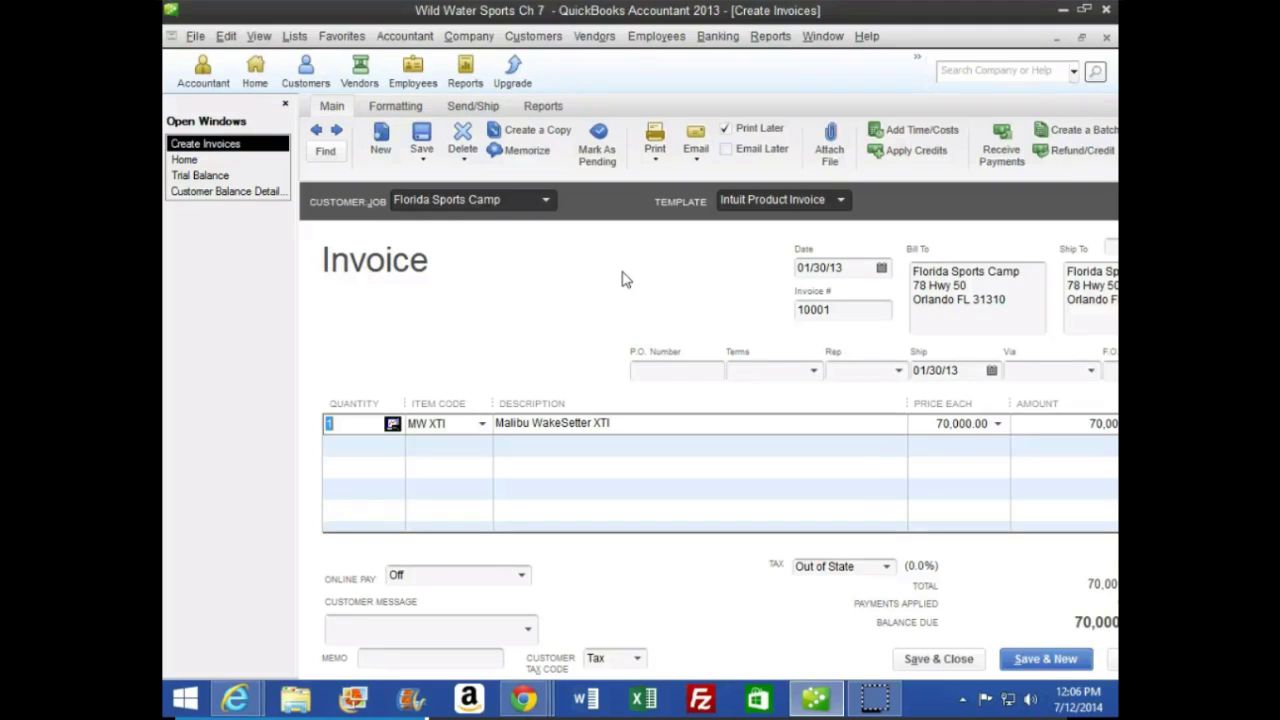
pyautogui.click(668, 311)
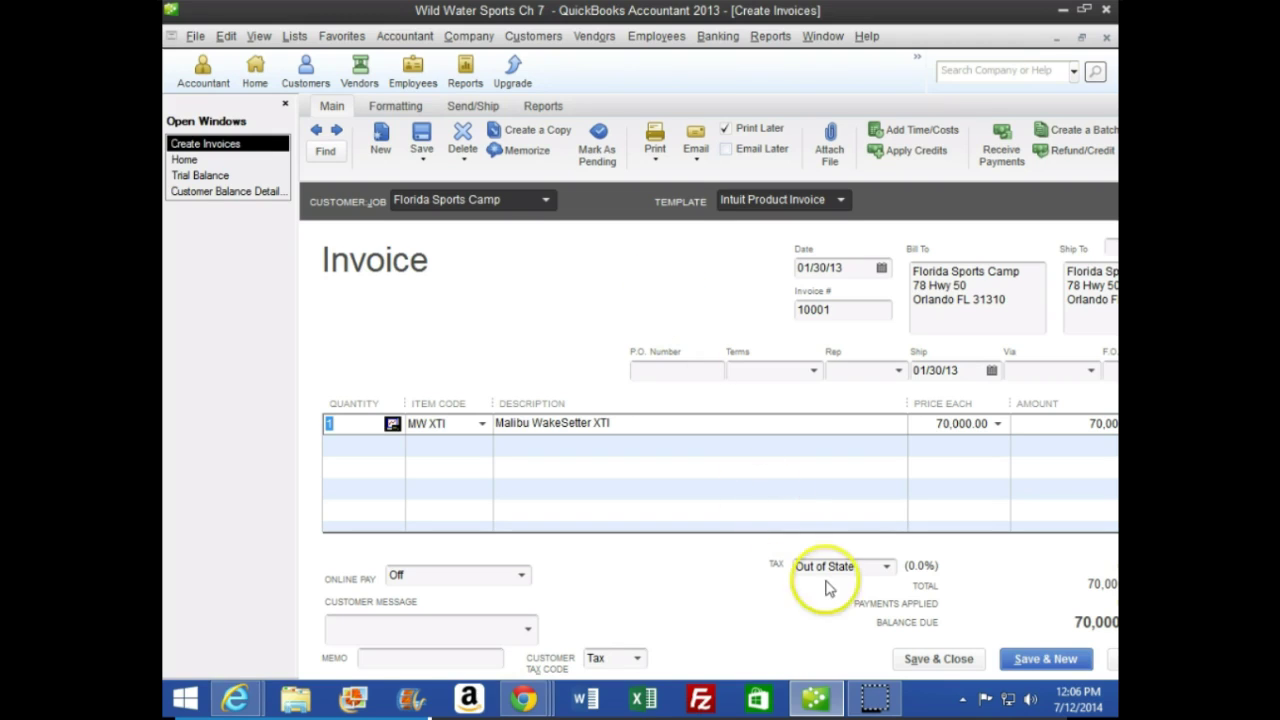
pyautogui.click(888, 567)
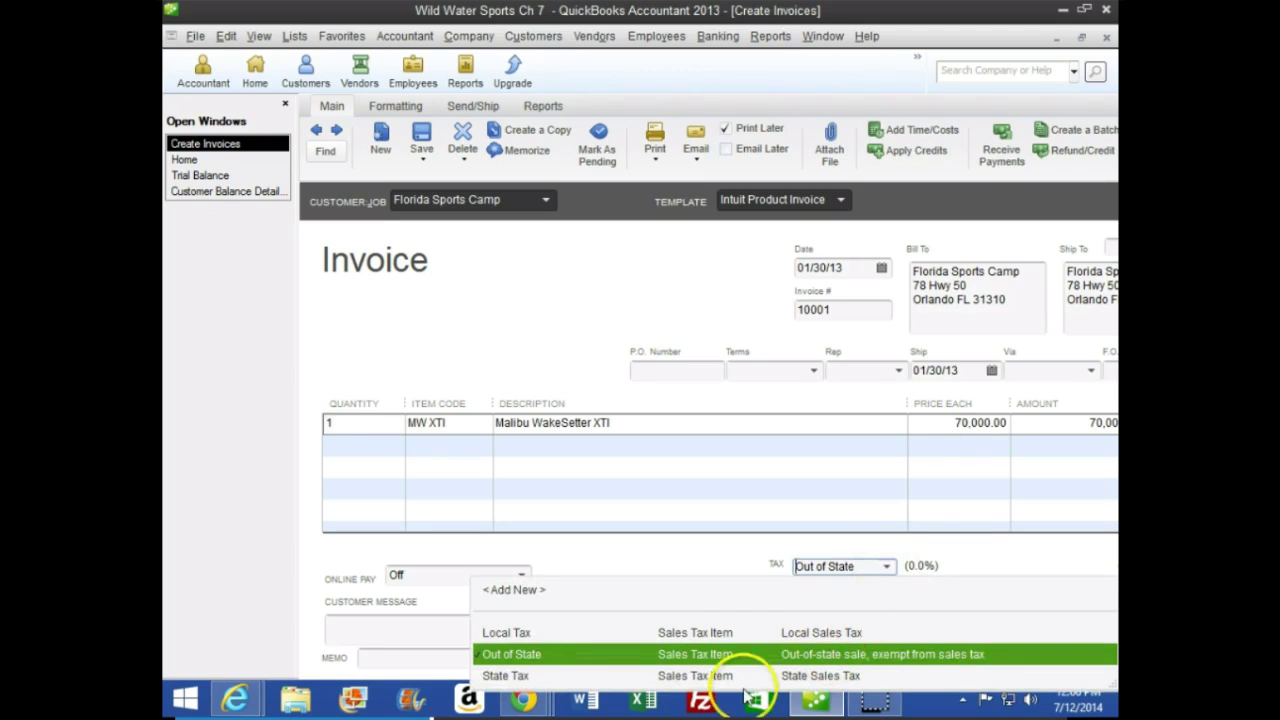
pyautogui.click(516, 680)
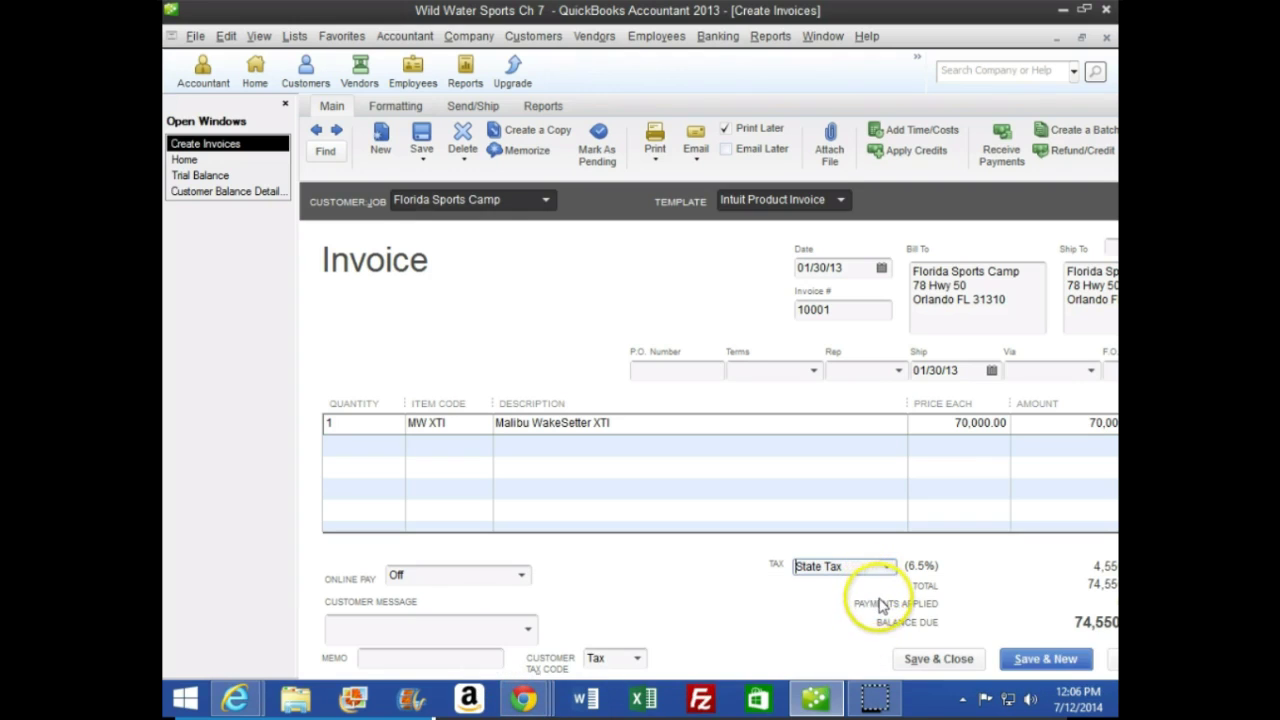
# Consult textbook steps 8 and 9 in Chrome, and start applying credits to the Florida Sports Camp invoice in QuickBooks.
pyautogui.moveTo(528, 697)
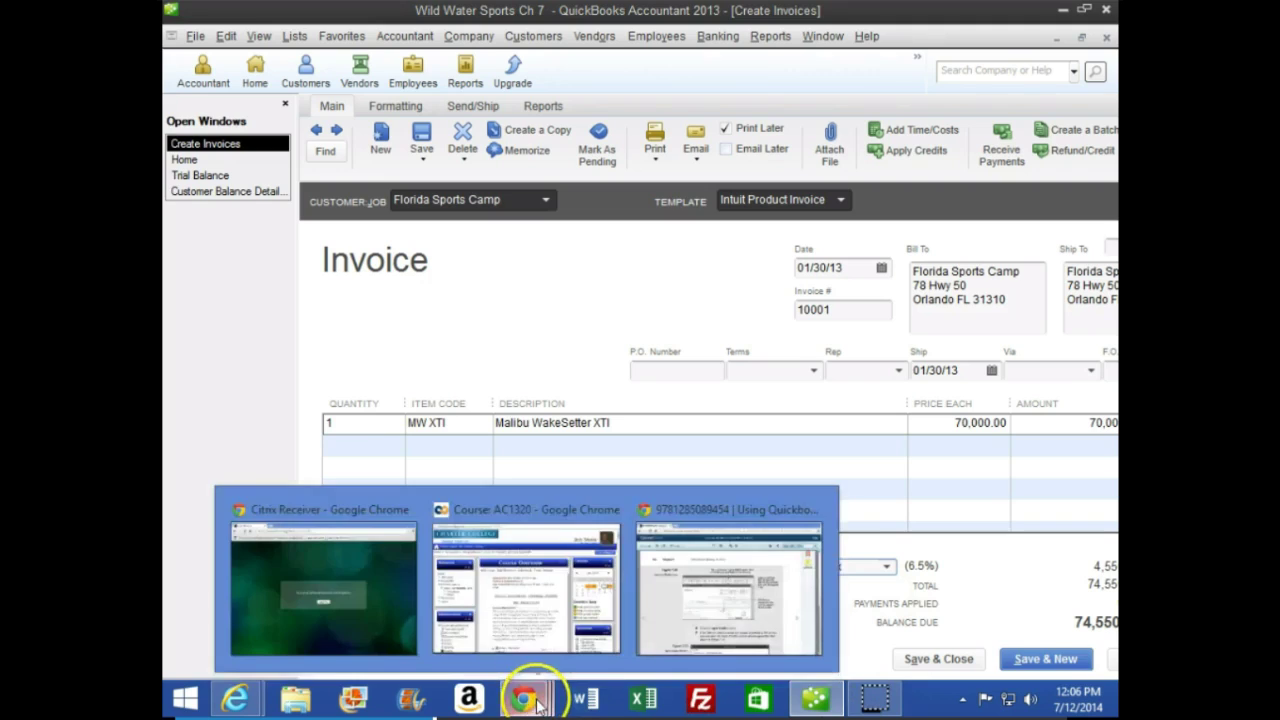
pyautogui.click(649, 605)
pyautogui.scroll(-1, 410, 550)
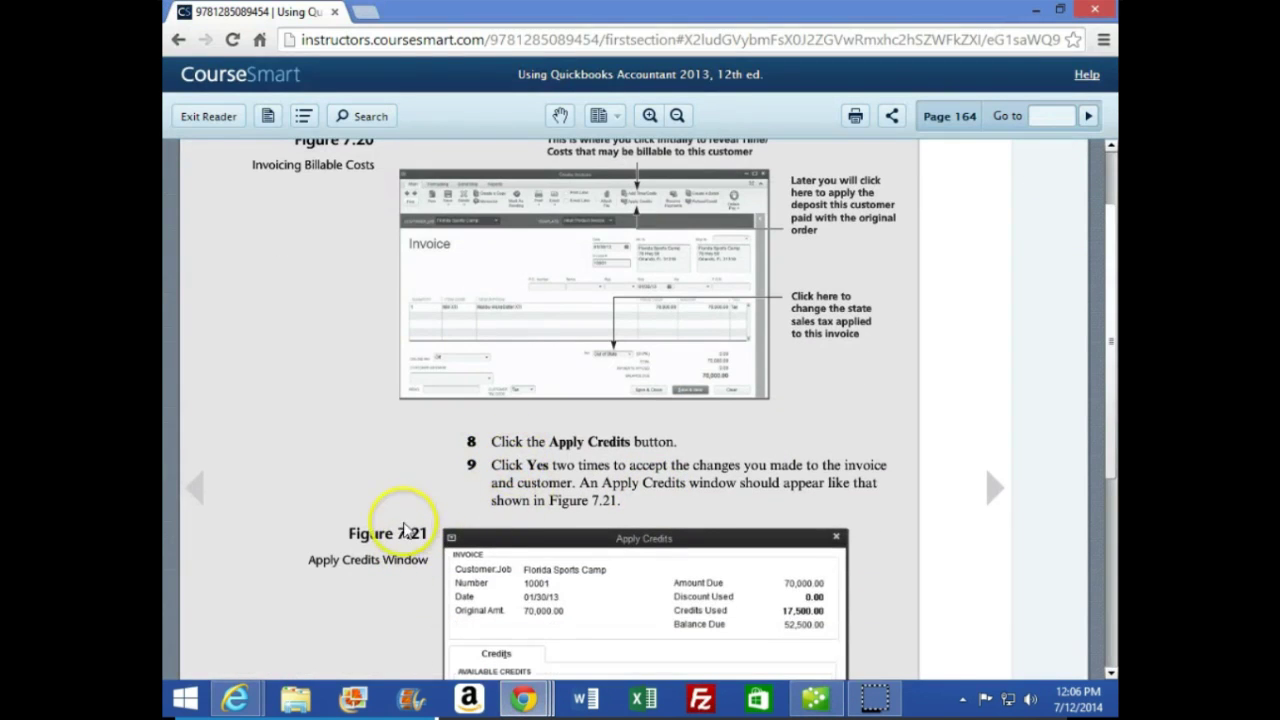
pyautogui.scroll(-1, 405, 530)
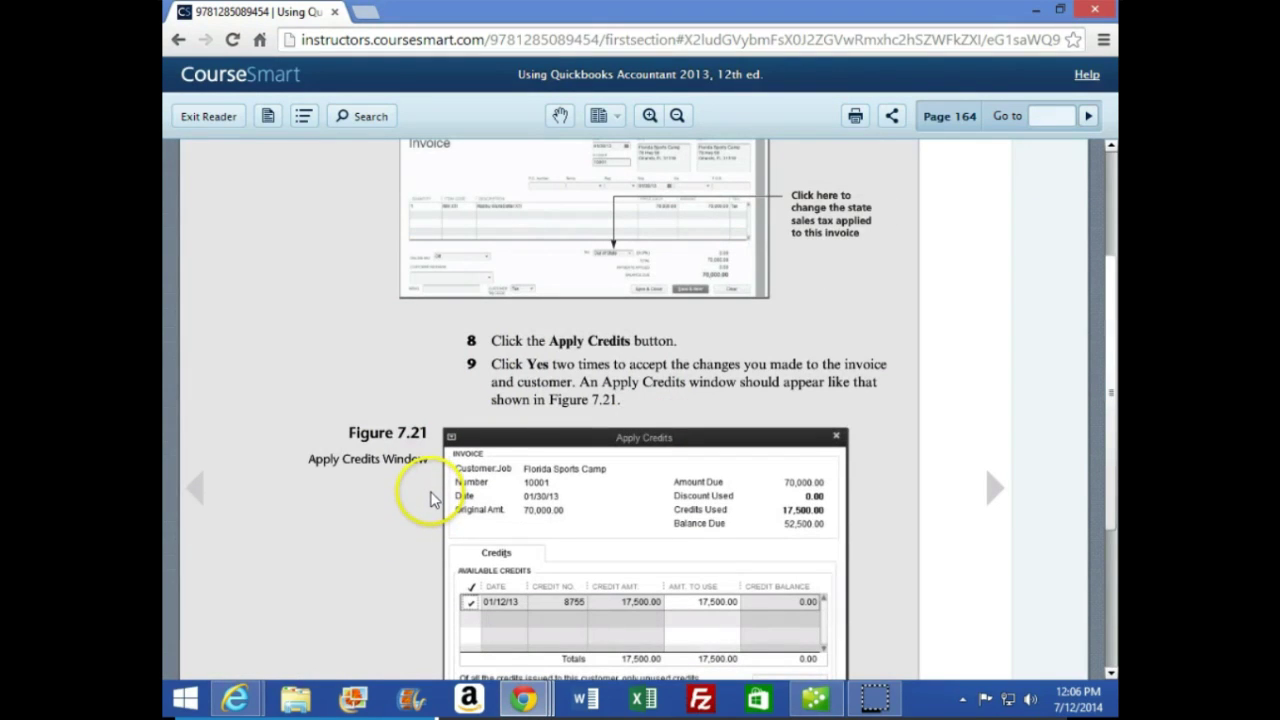
pyautogui.click(818, 698)
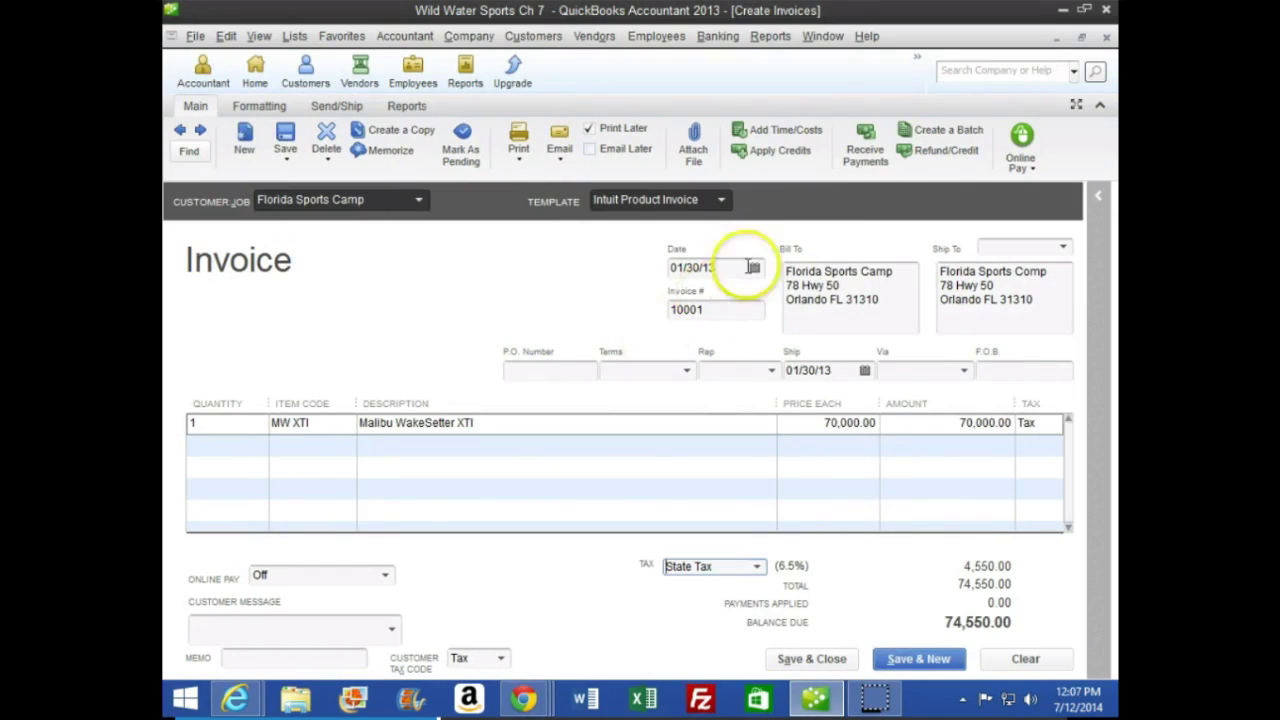
pyautogui.click(753, 160)
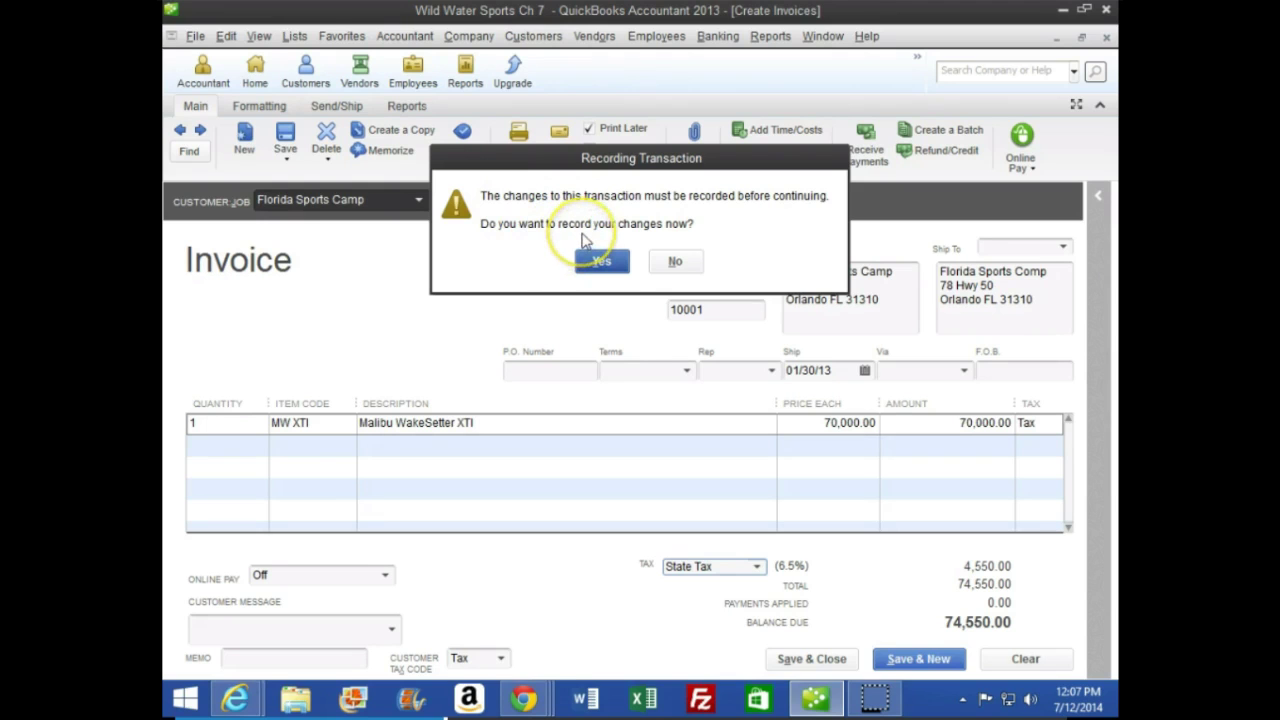
# Check textbook Figure 7.21 in Chrome, and record the invoice changes in QuickBooks, keeping the new billing address and tax item for the customer.
pyautogui.moveTo(548, 688)
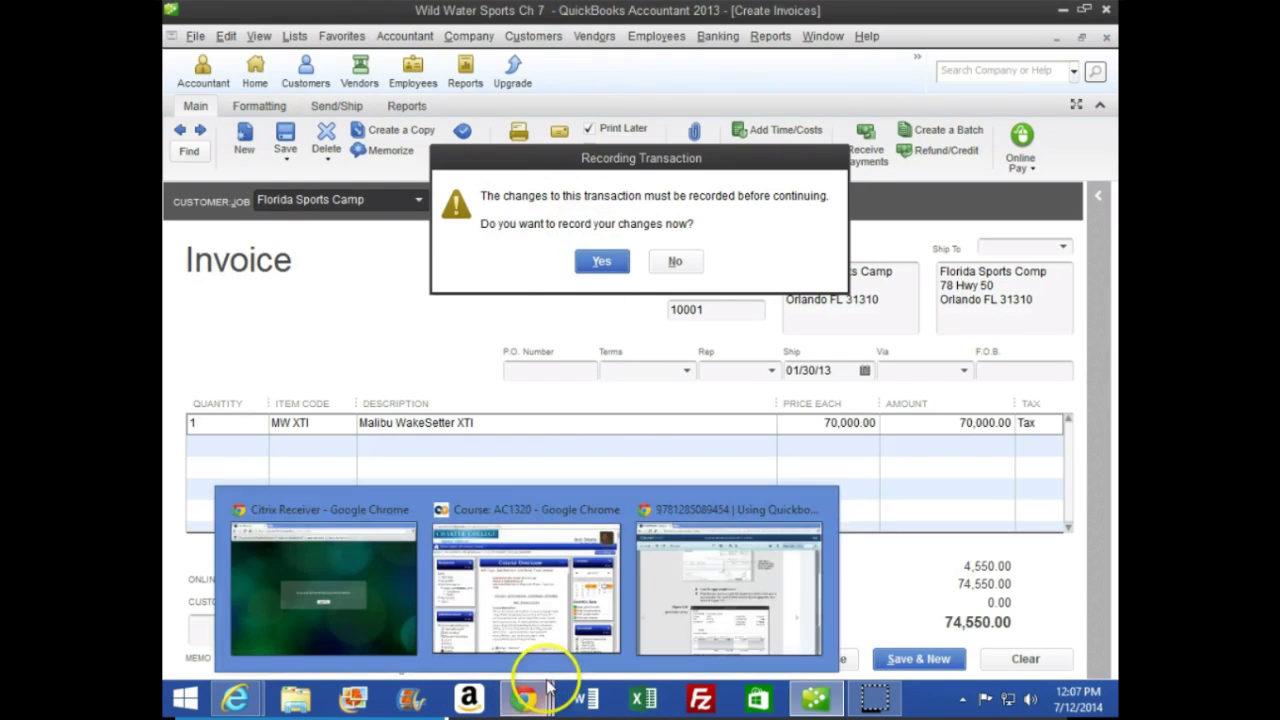
pyautogui.click(686, 560)
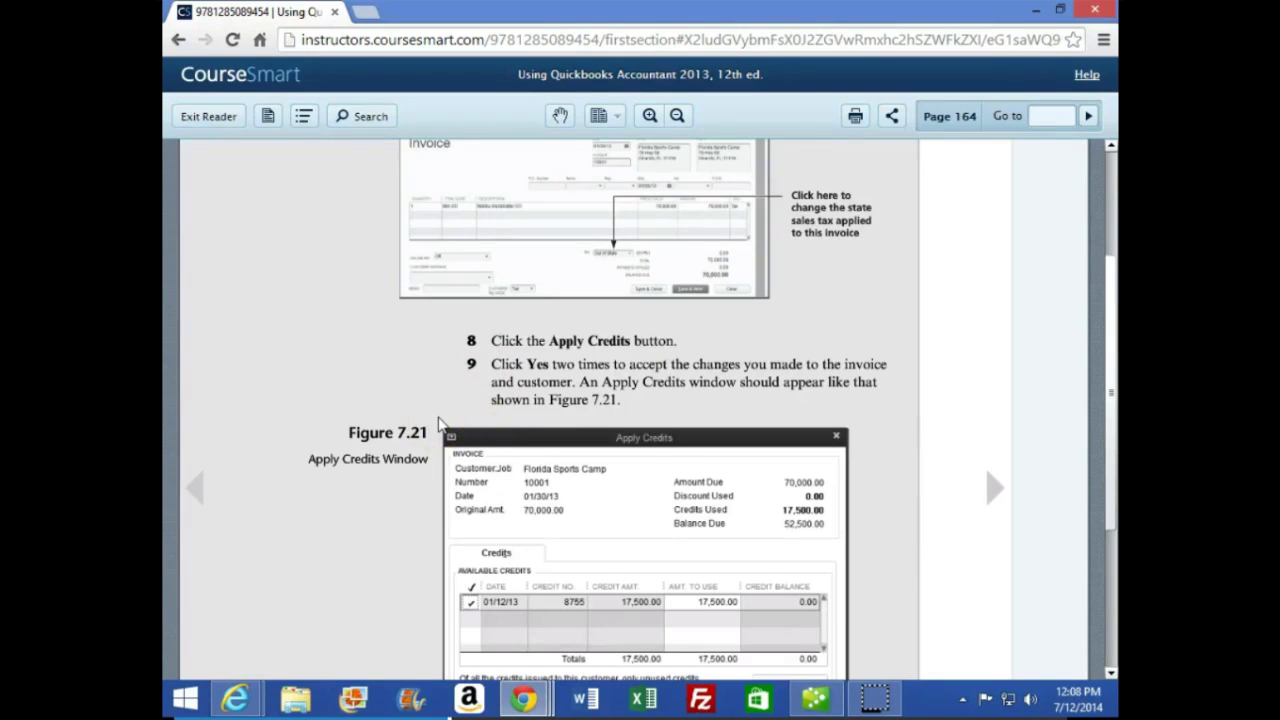
pyautogui.scroll(-4, 438, 422)
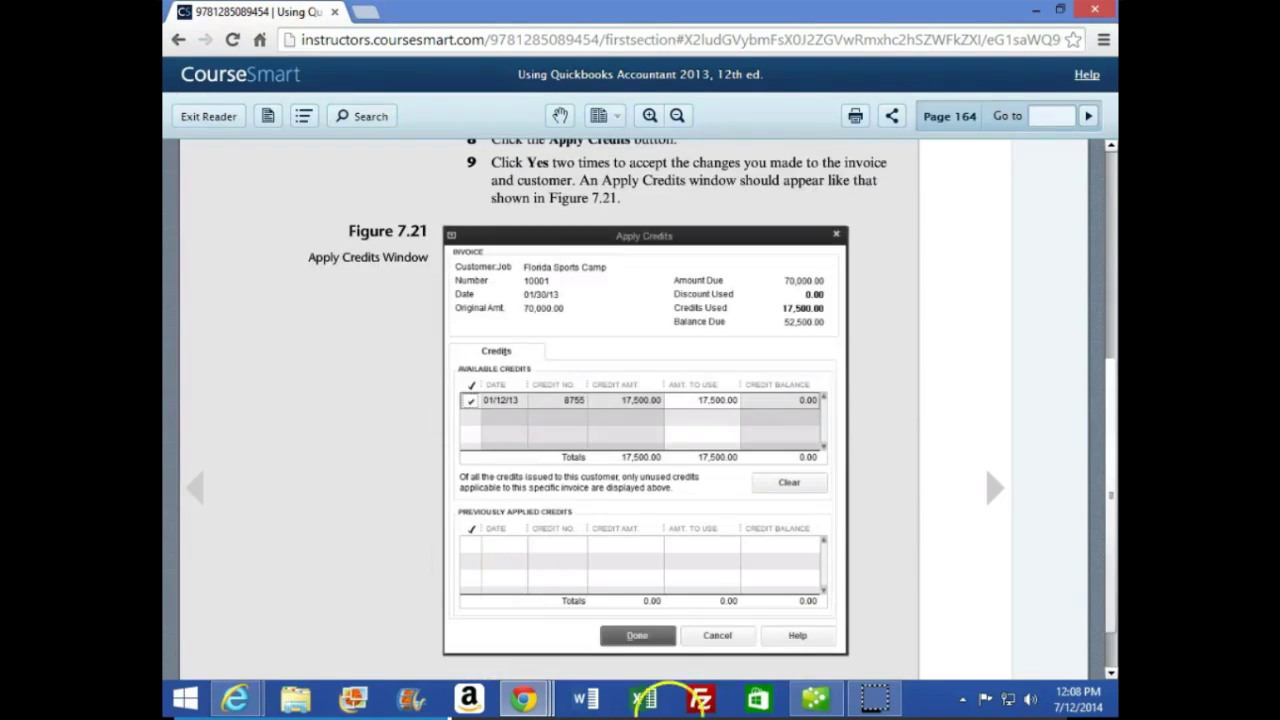
pyautogui.click(816, 698)
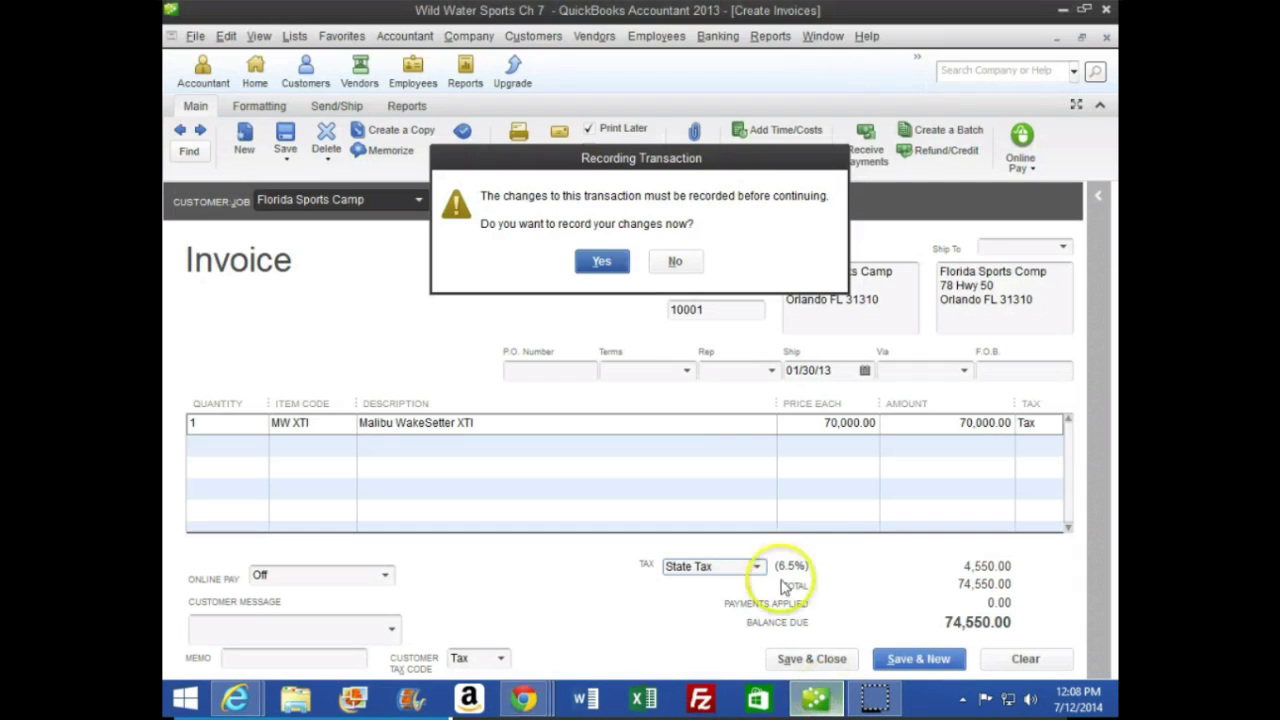
pyautogui.click(598, 262)
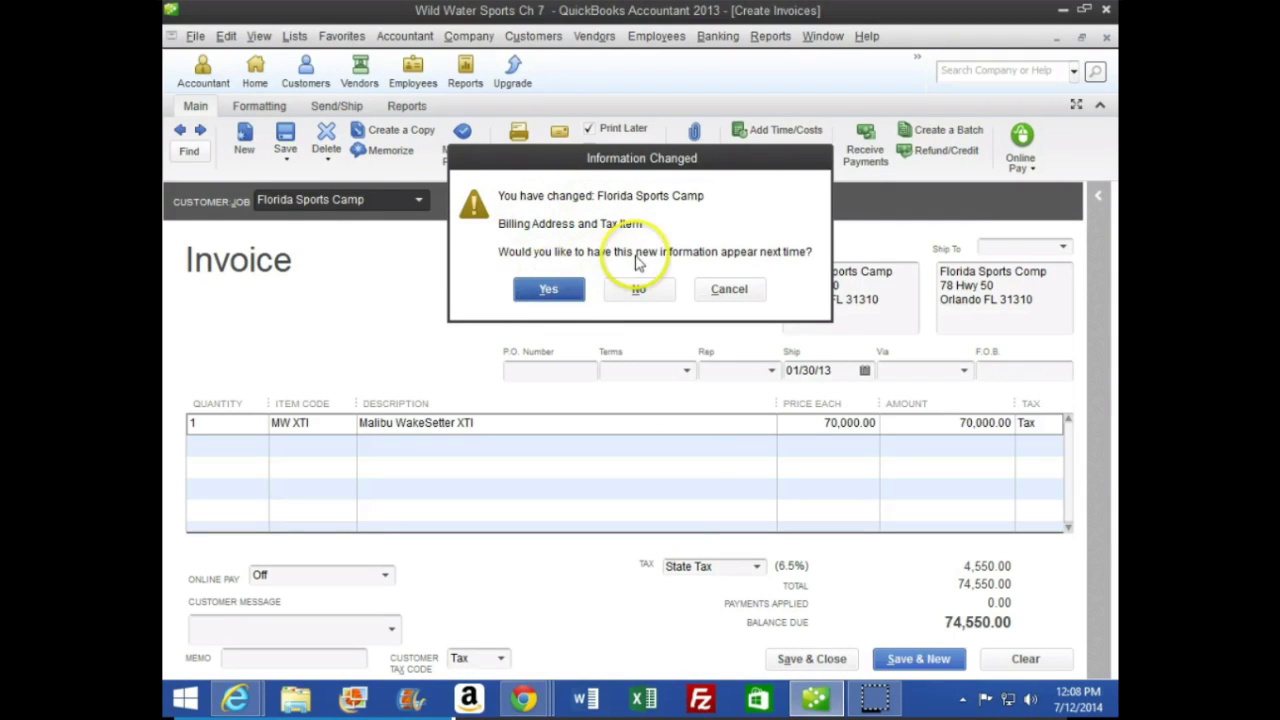
pyautogui.click(549, 289)
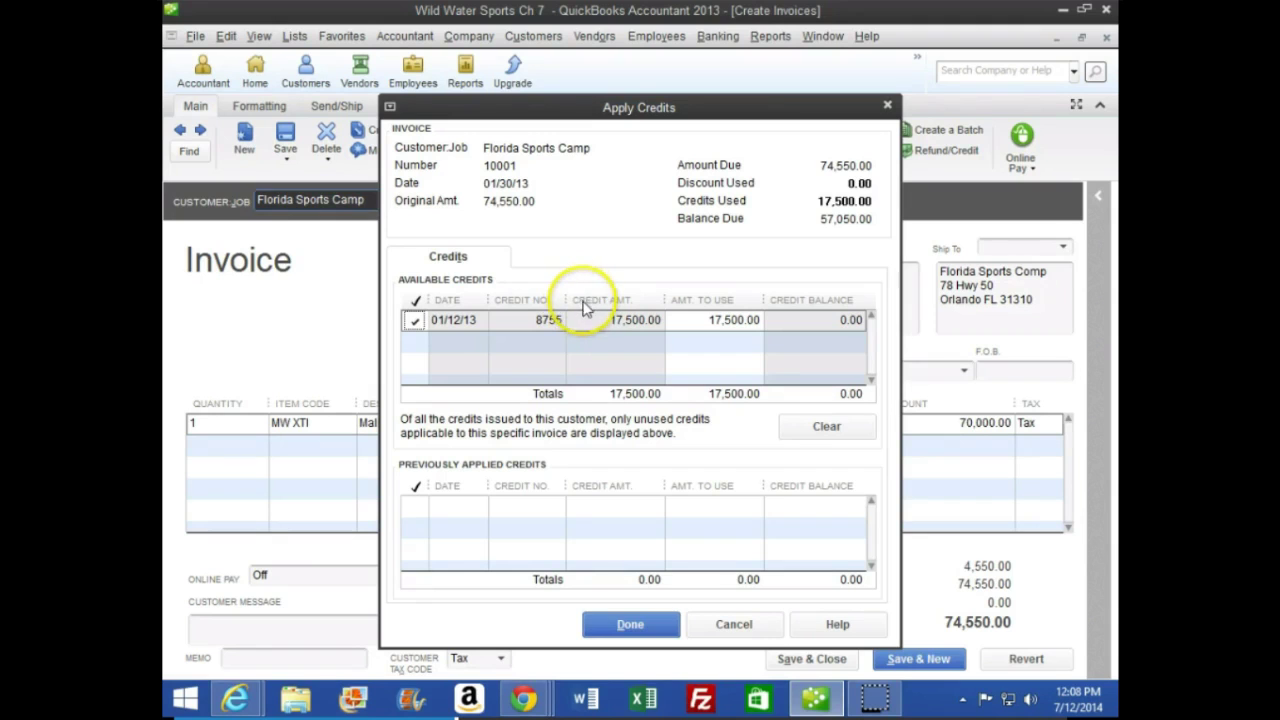
# Read textbook steps 10 to 17 on page 165 in Chrome, and apply the prechecked 17,500.00 credit to the invoice in QuickBooks.
pyautogui.moveTo(527, 695)
pyautogui.click(703, 605)
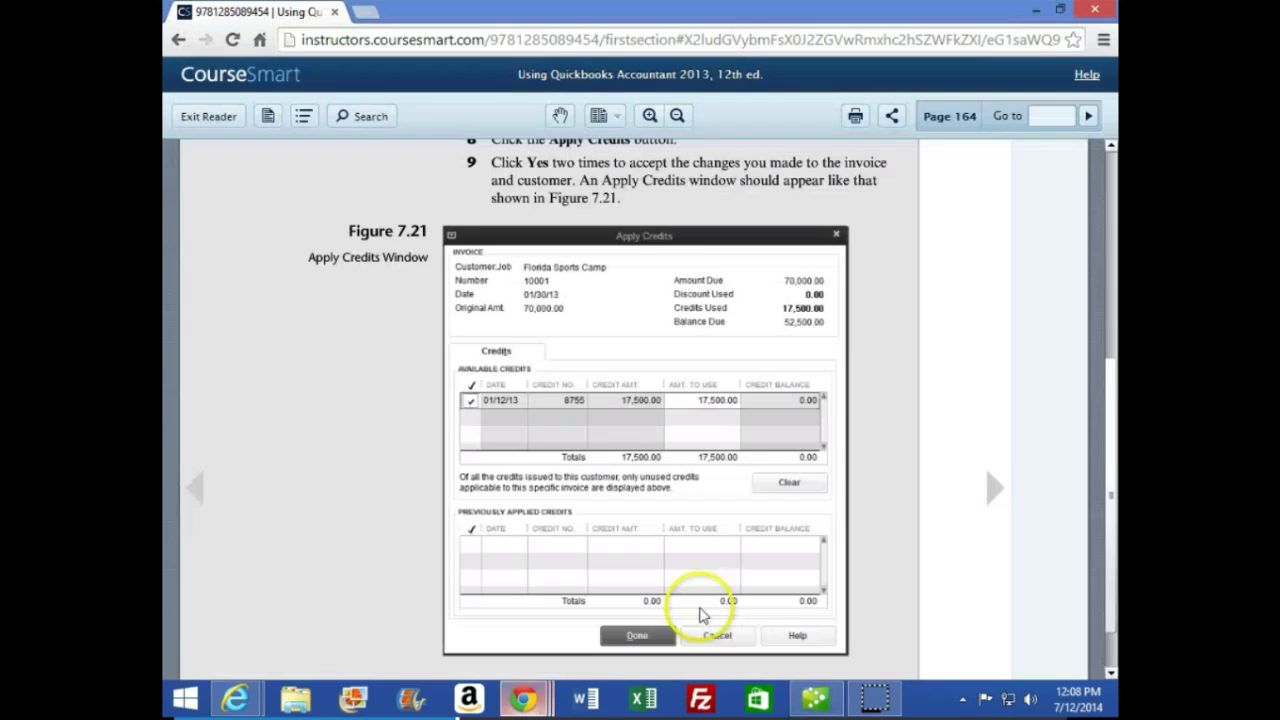
pyautogui.click(994, 487)
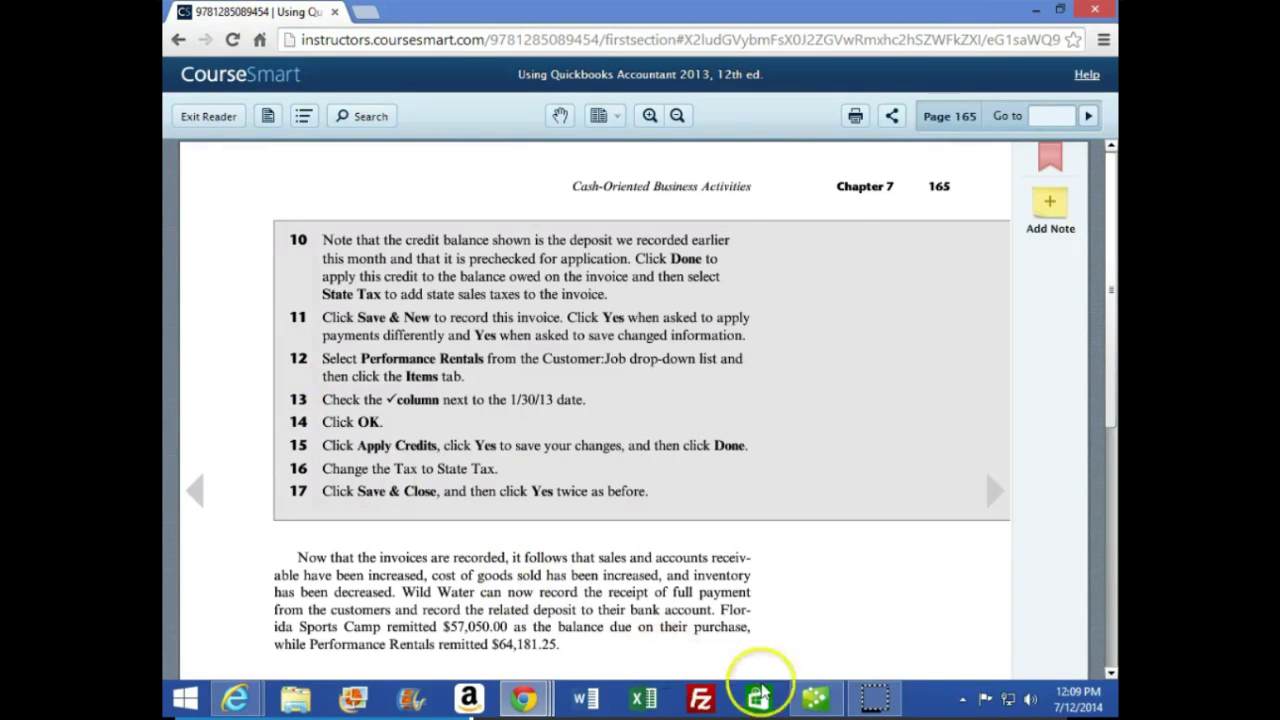
pyautogui.click(816, 700)
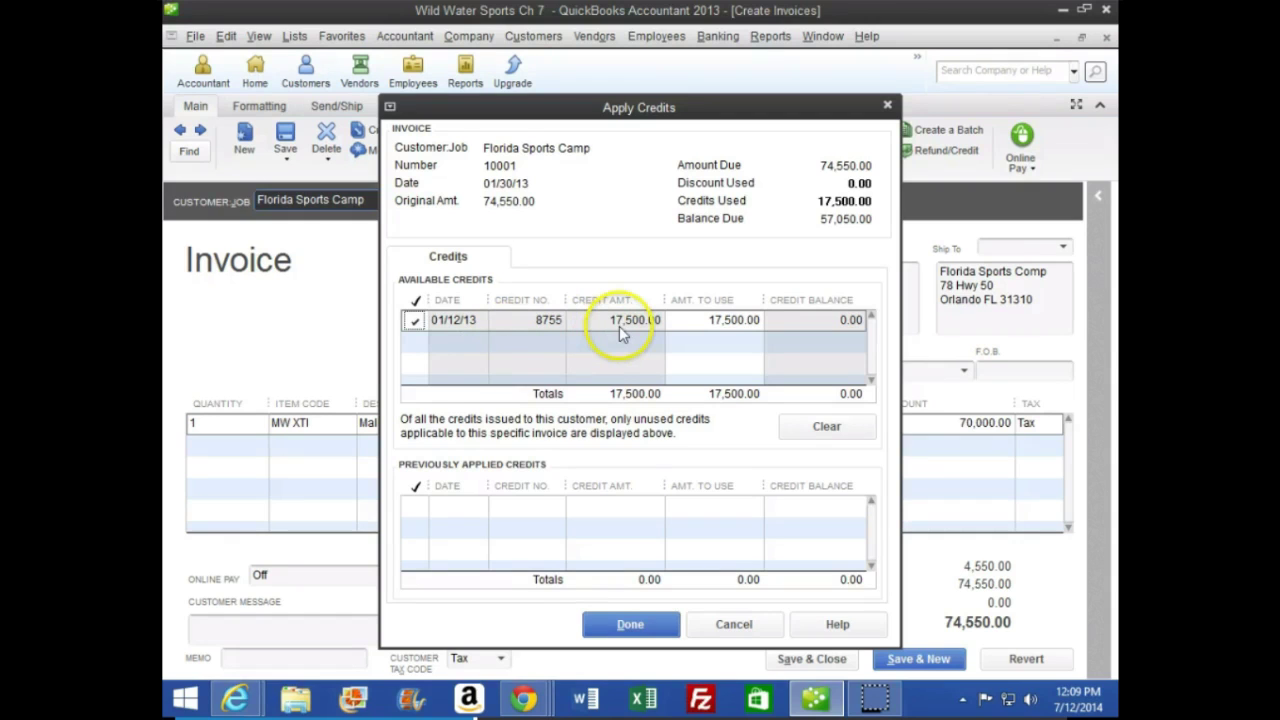
pyautogui.click(640, 625)
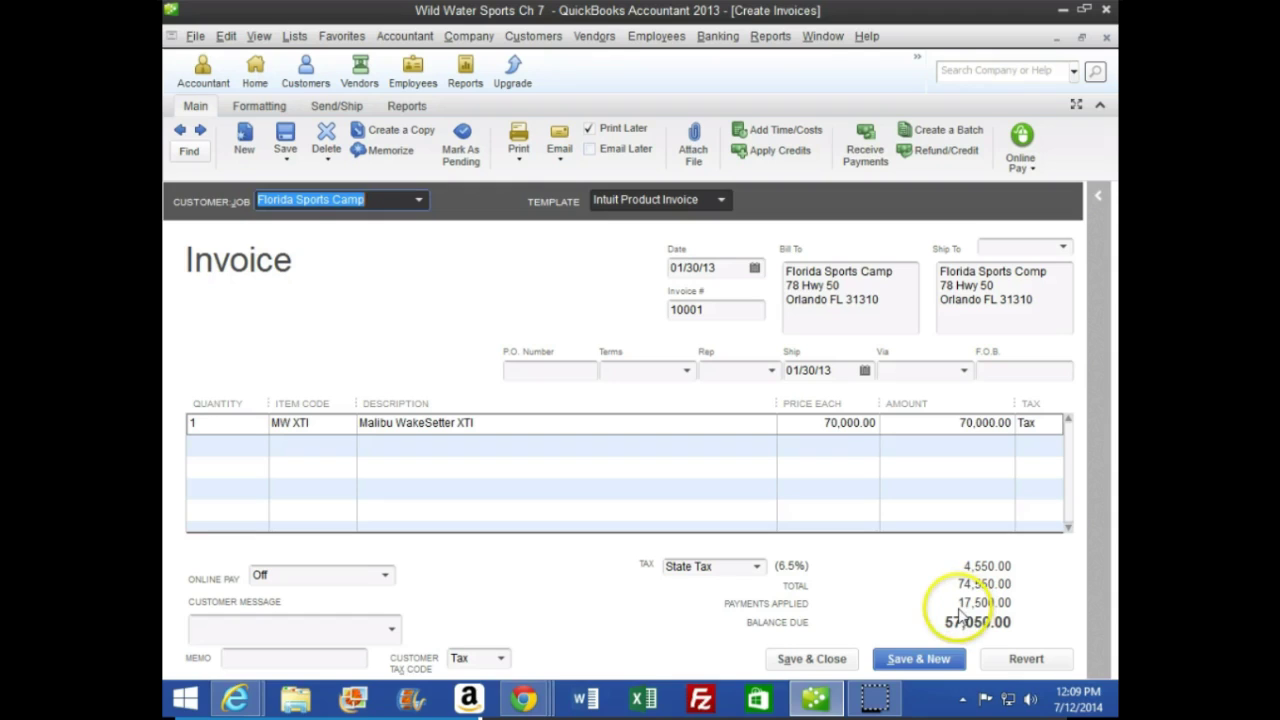
# Save the Florida Sports Camp invoice and start a new one, with the open window list shown.
pyautogui.click(922, 662)
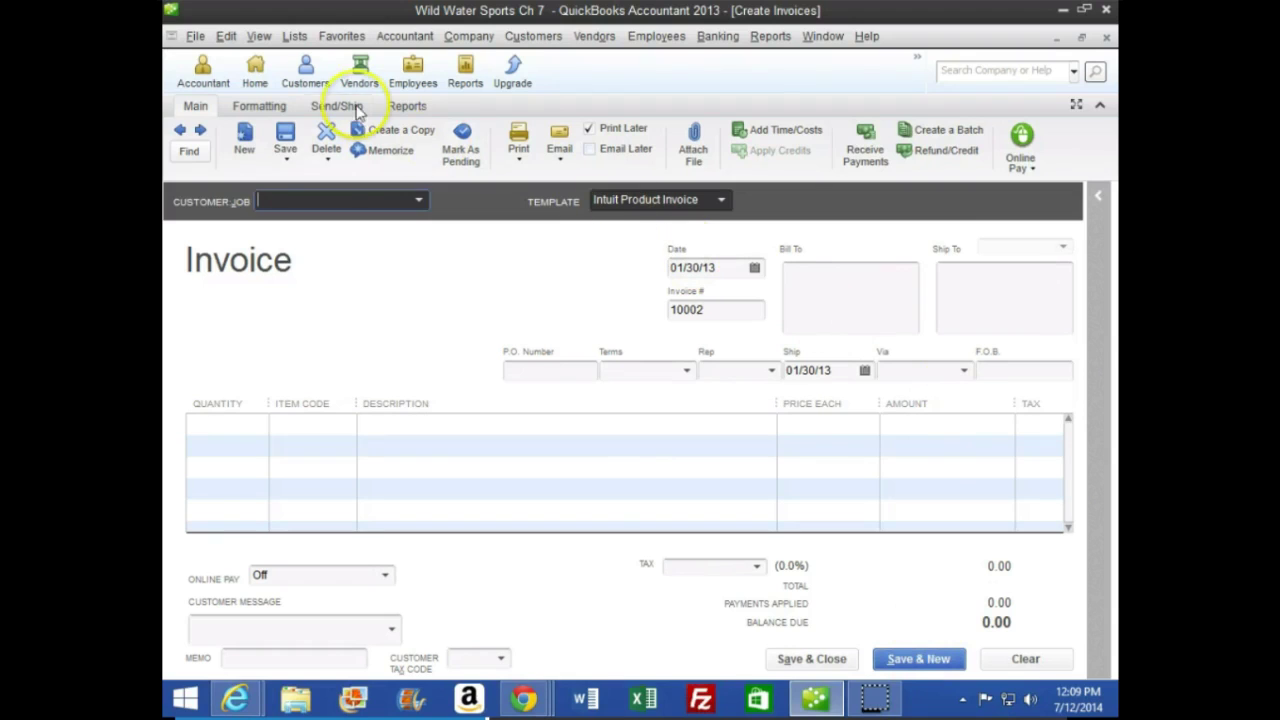
pyautogui.click(258, 36)
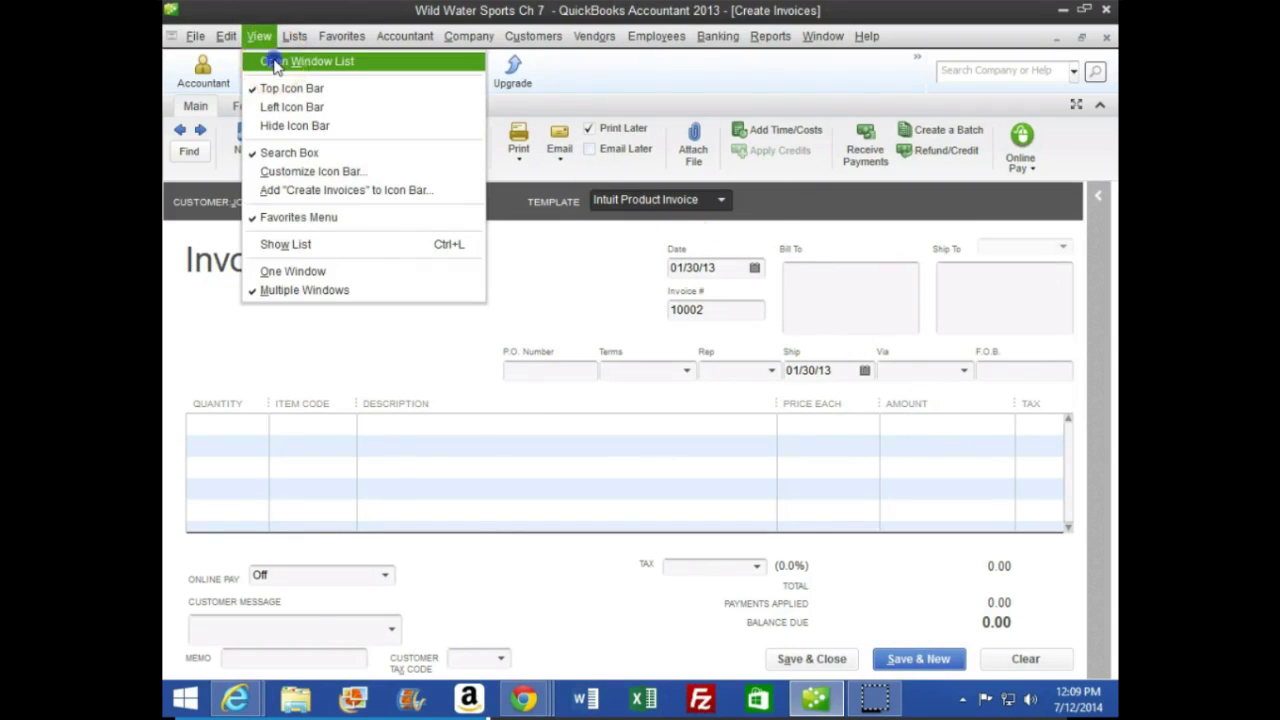
pyautogui.click(285, 58)
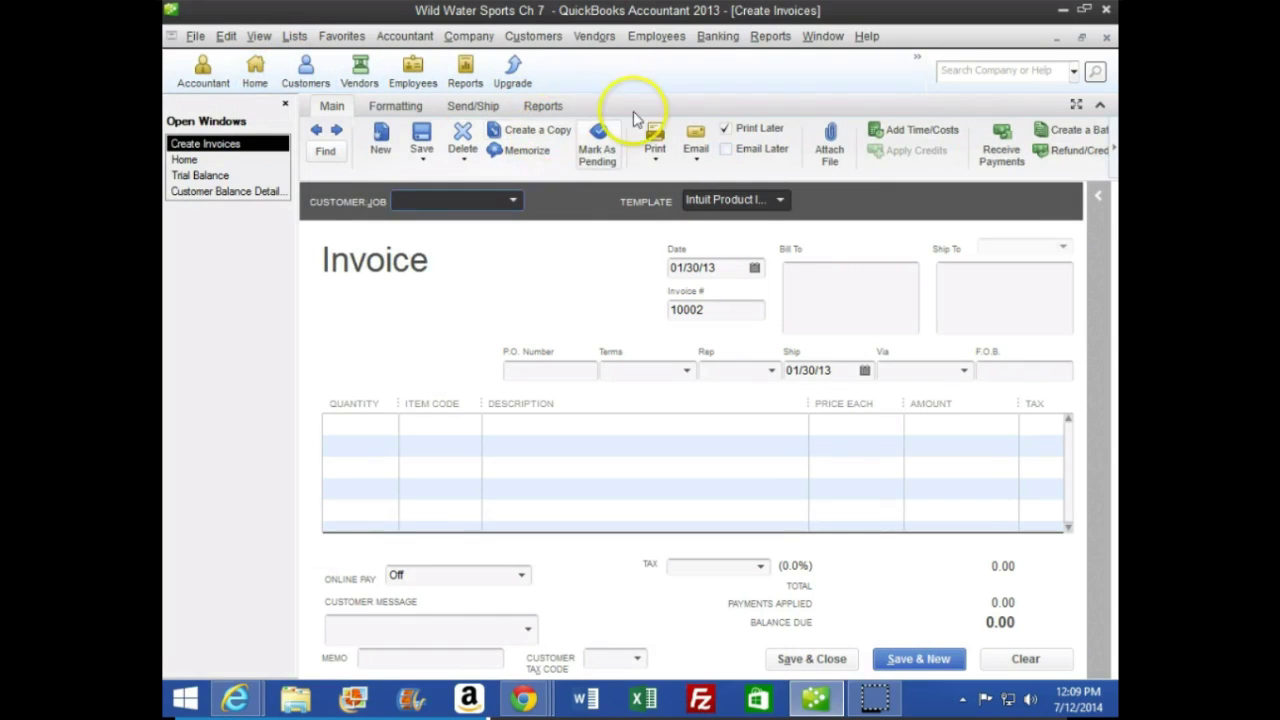
# Open the Customer Balance Detail report and examine Florida Sports Camp's payment, invoice and total balance.
pyautogui.click(766, 40)
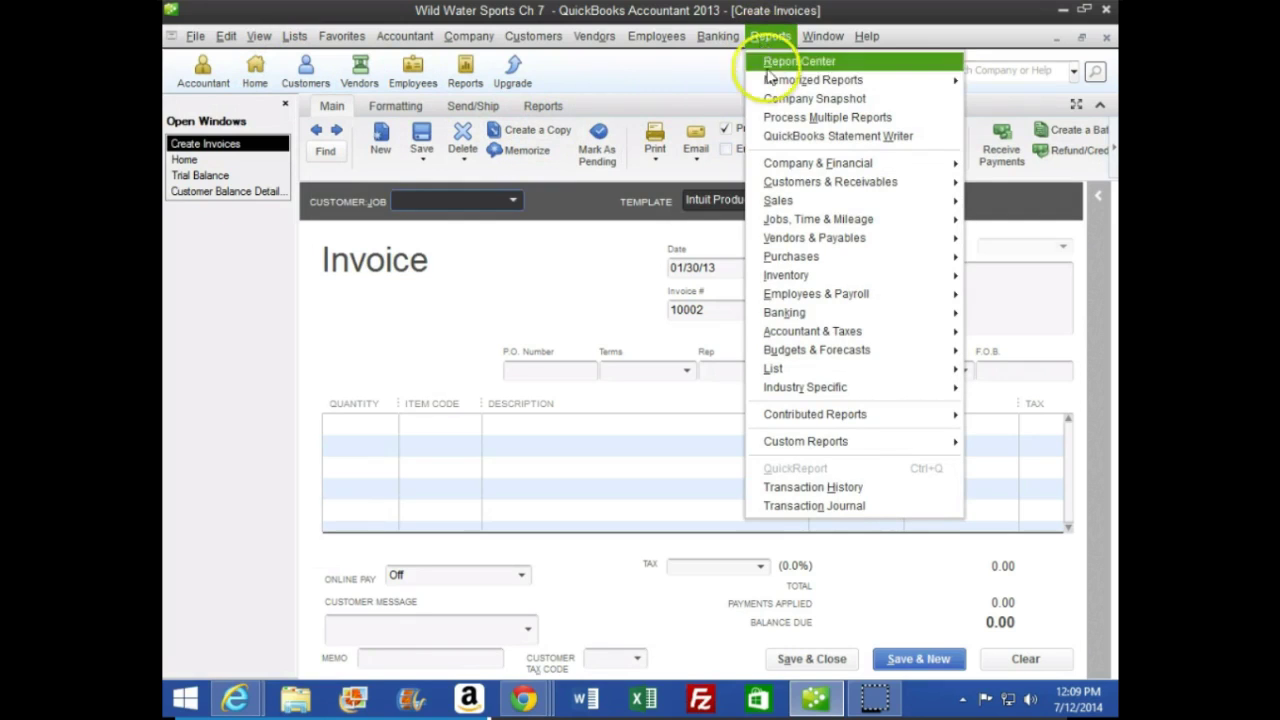
pyautogui.moveTo(793, 188)
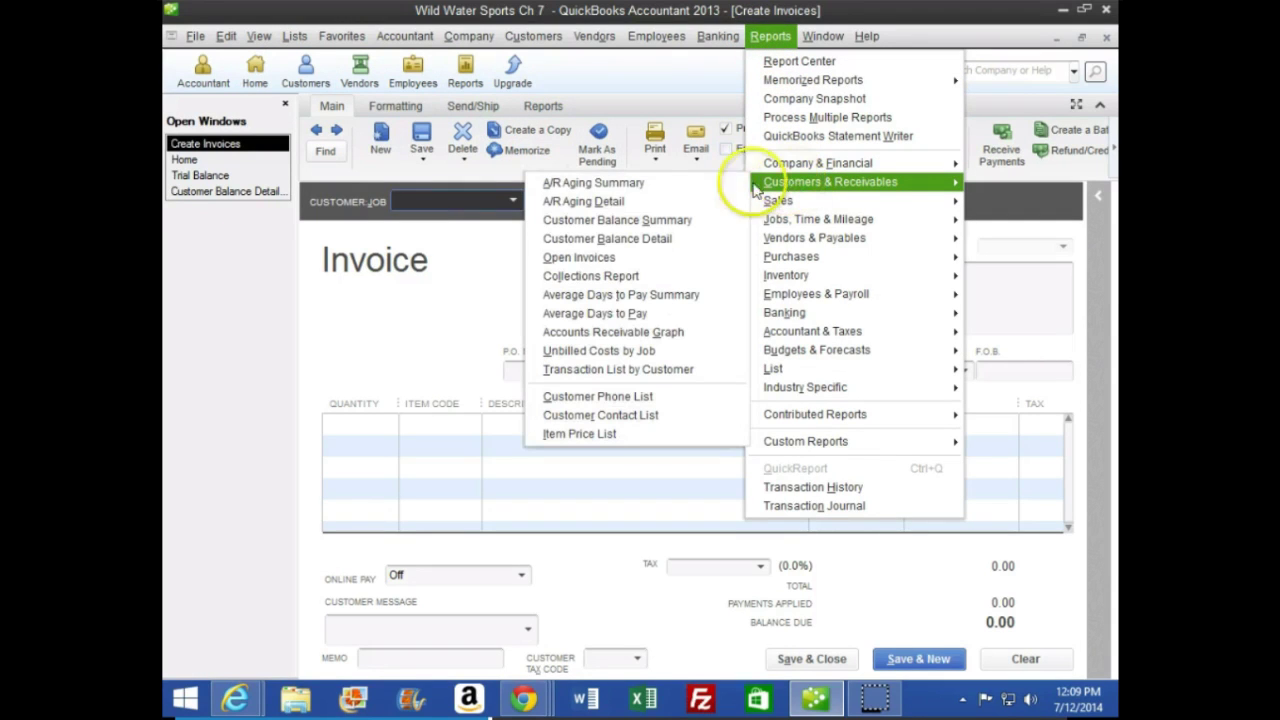
pyautogui.click(700, 243)
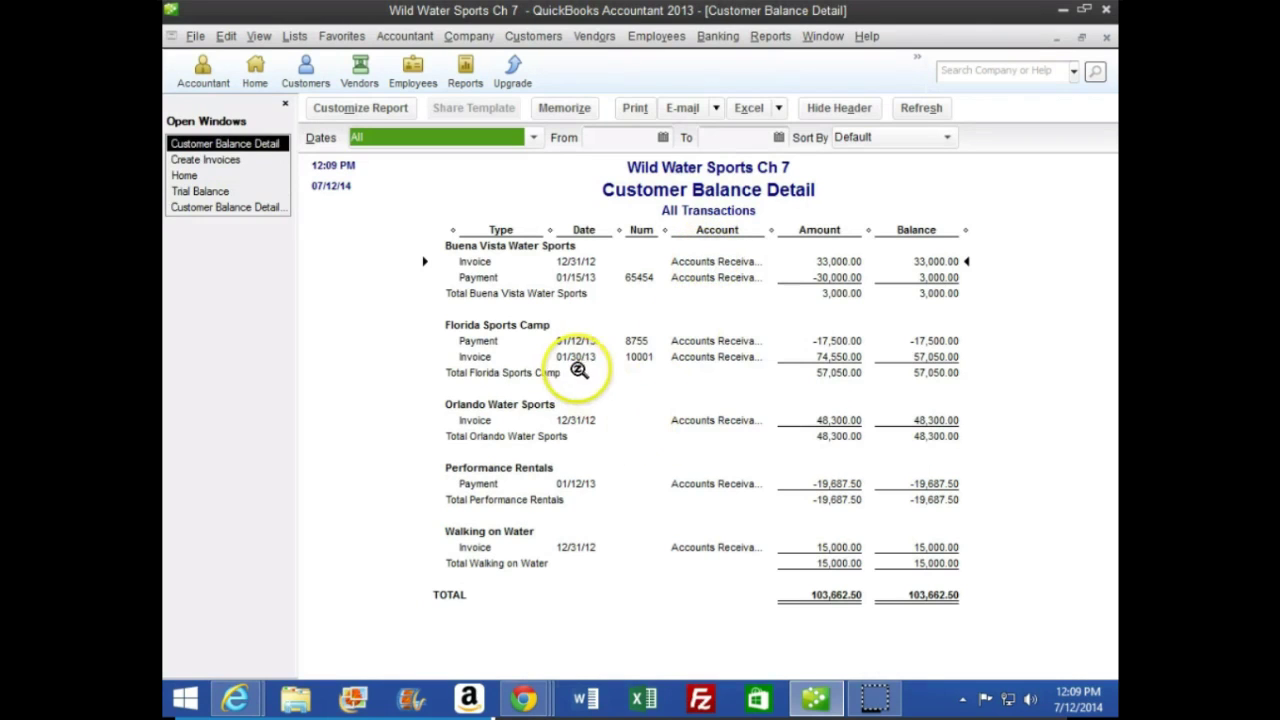
pyautogui.click(835, 343)
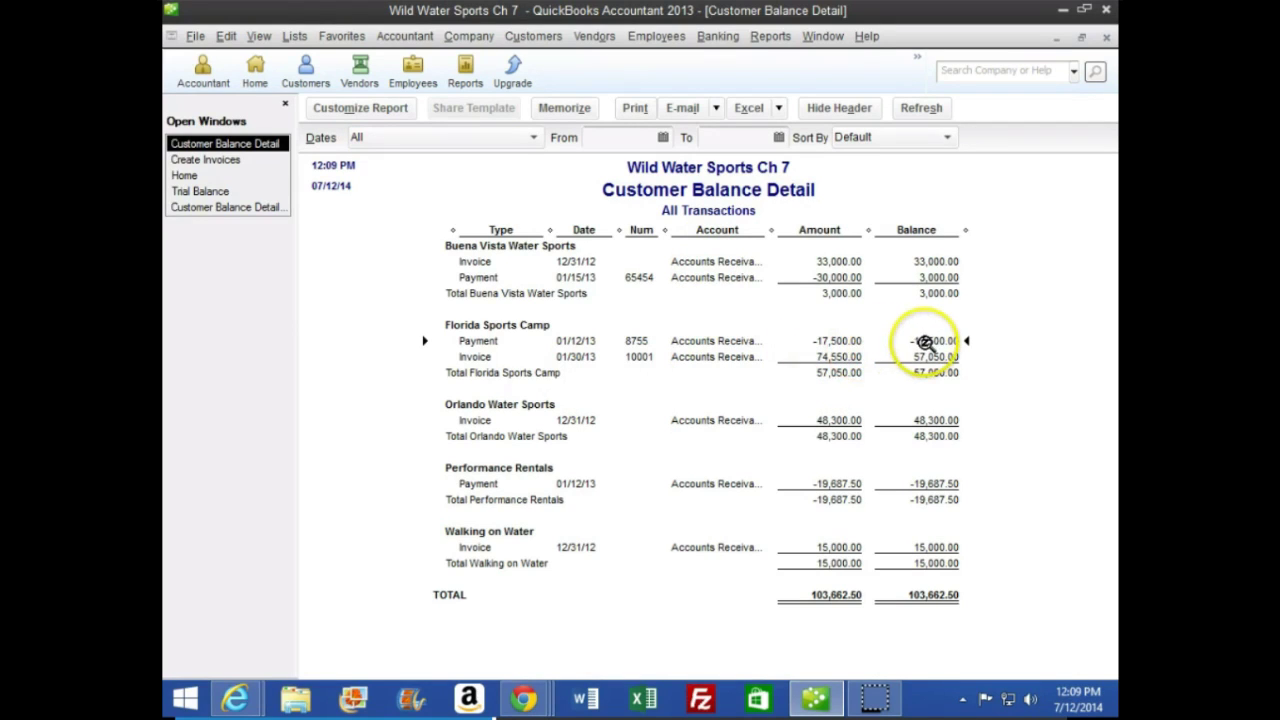
pyautogui.click(836, 358)
pyautogui.click(829, 366)
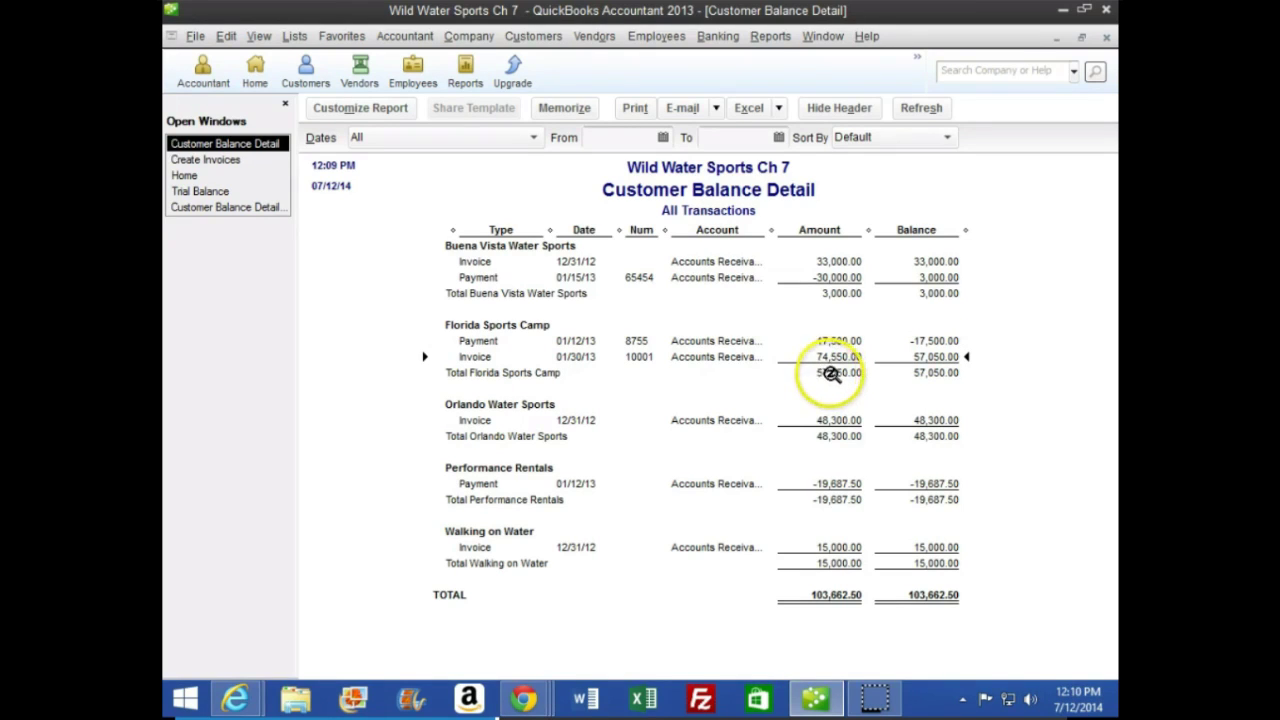
pyautogui.click(938, 374)
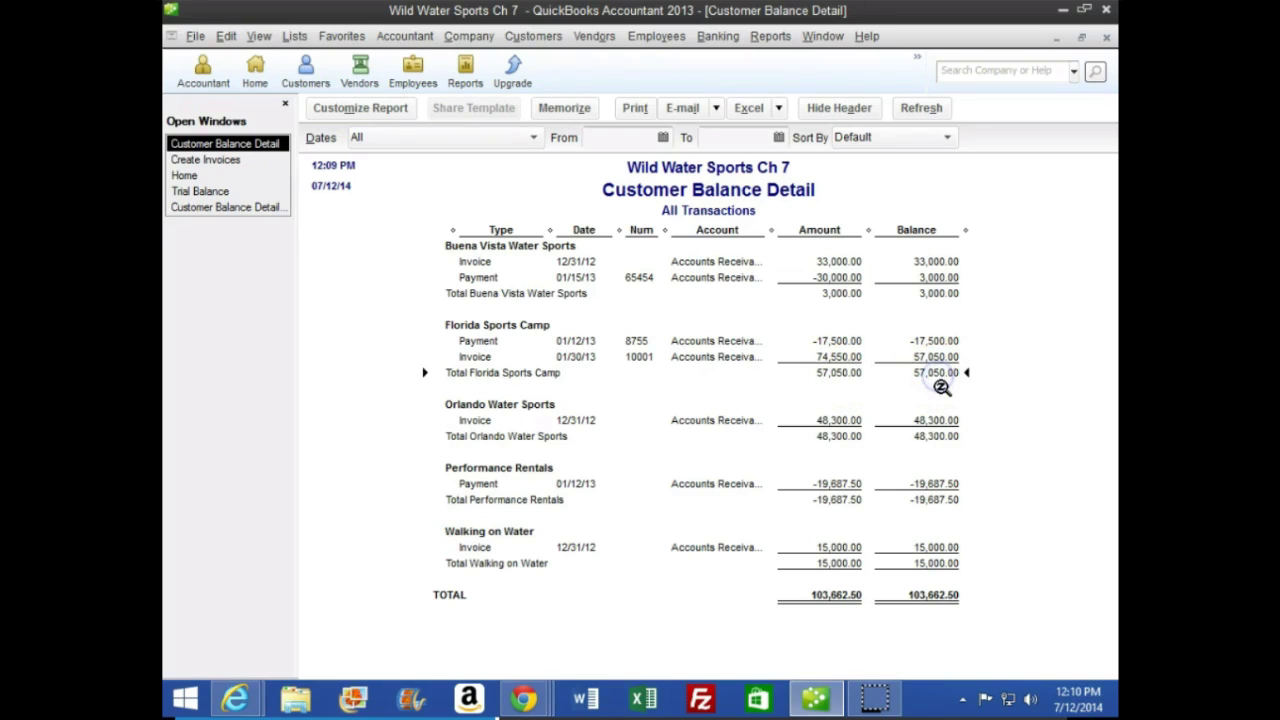
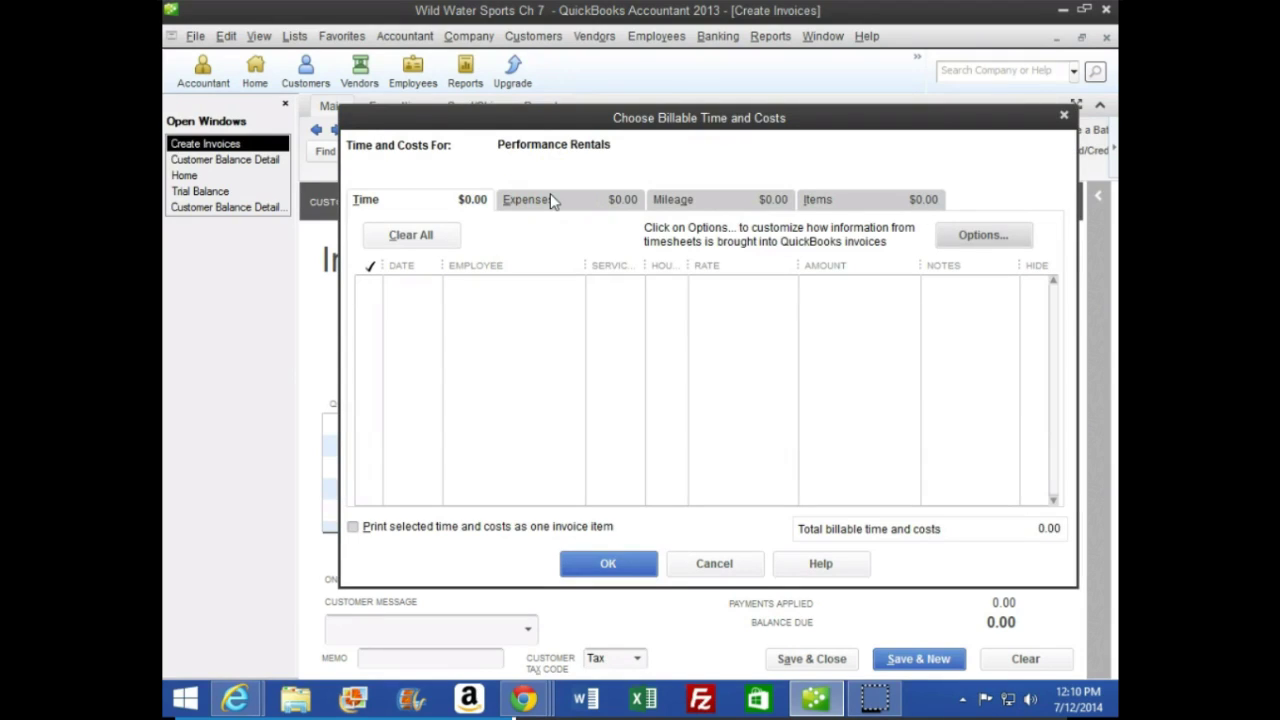
# Add the billable Tige 22v item dated 01/30/13 to the Performance Rentals invoice.
pyautogui.click(875, 203)
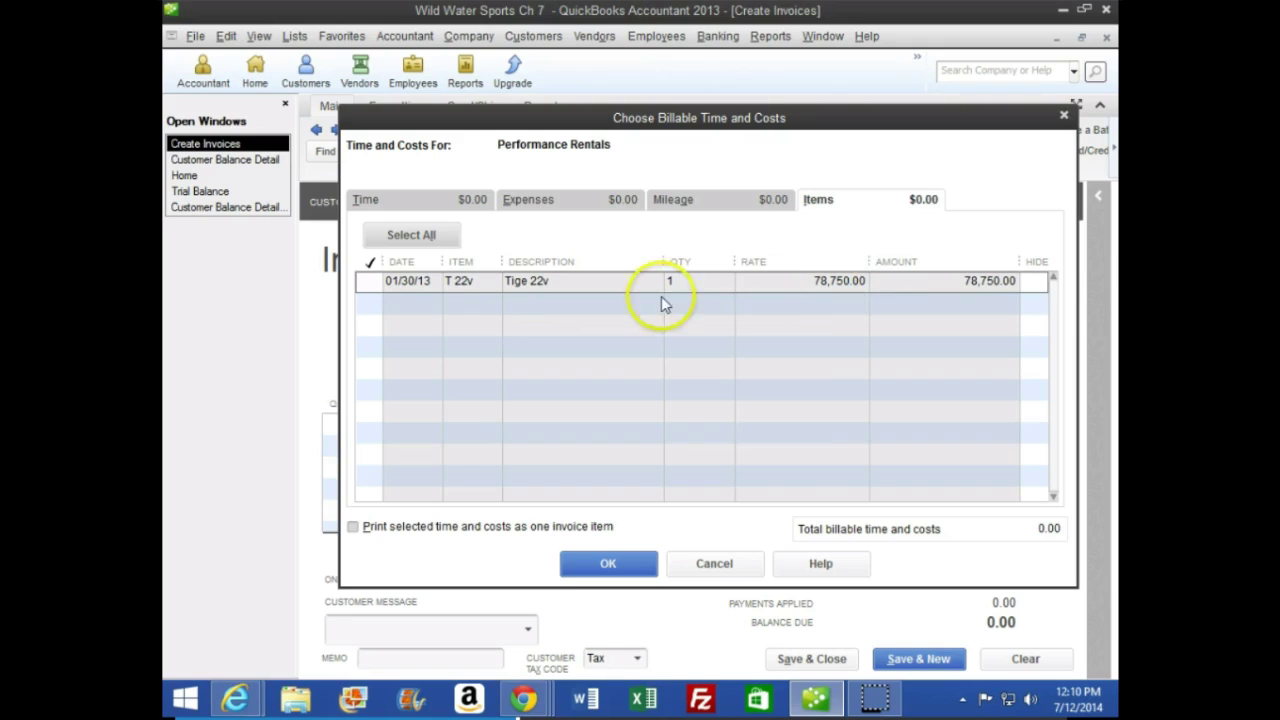
pyautogui.click(366, 281)
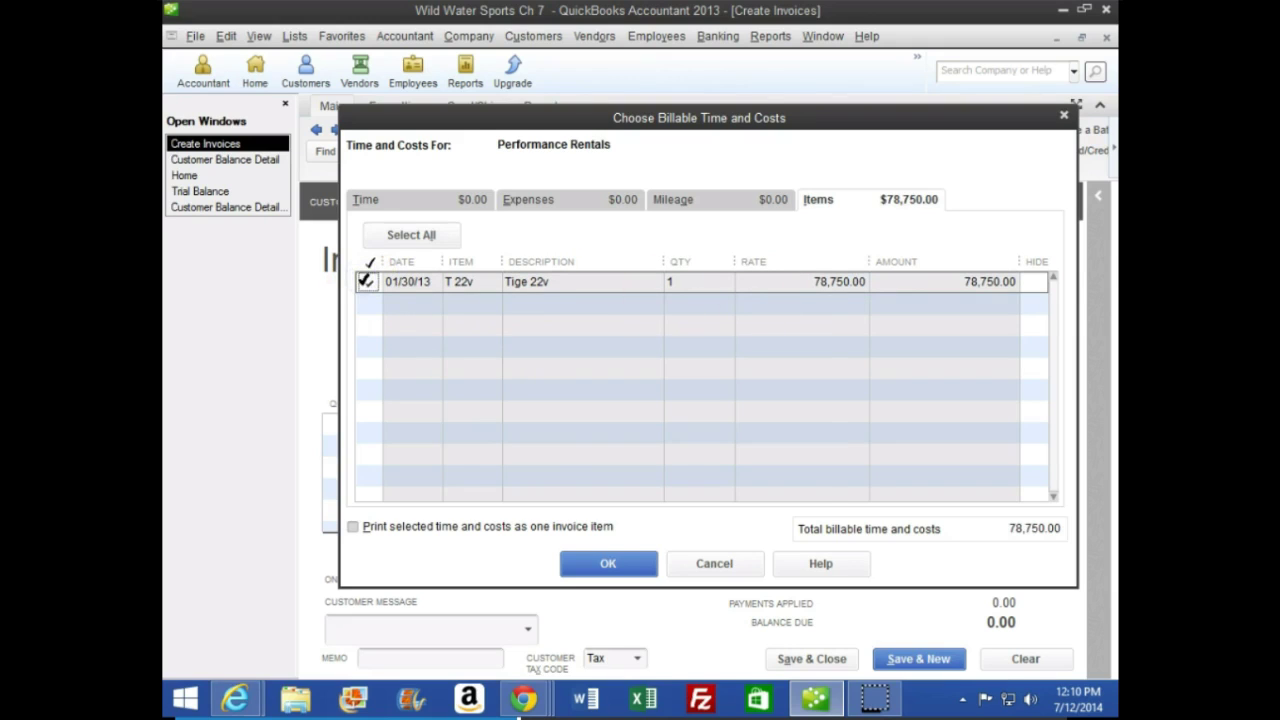
pyautogui.click(599, 564)
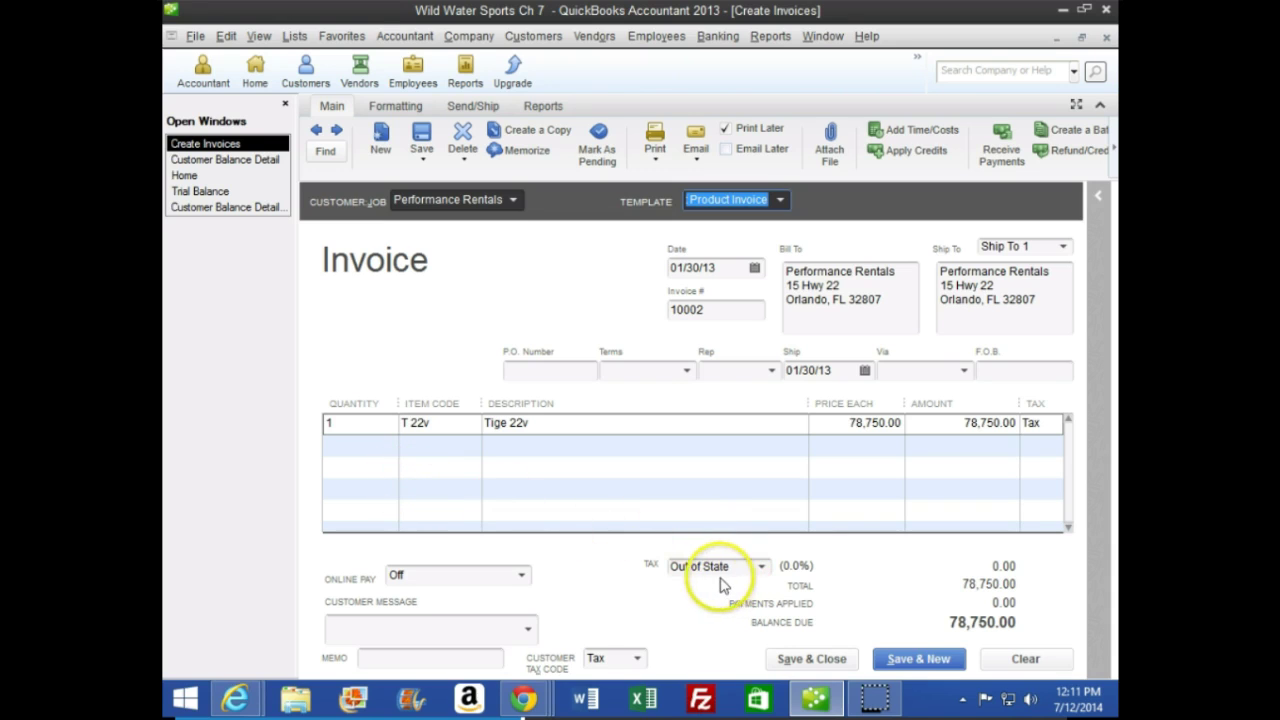
# Set the tax on the Performance Rentals invoice to State Tax.
pyautogui.click(763, 568)
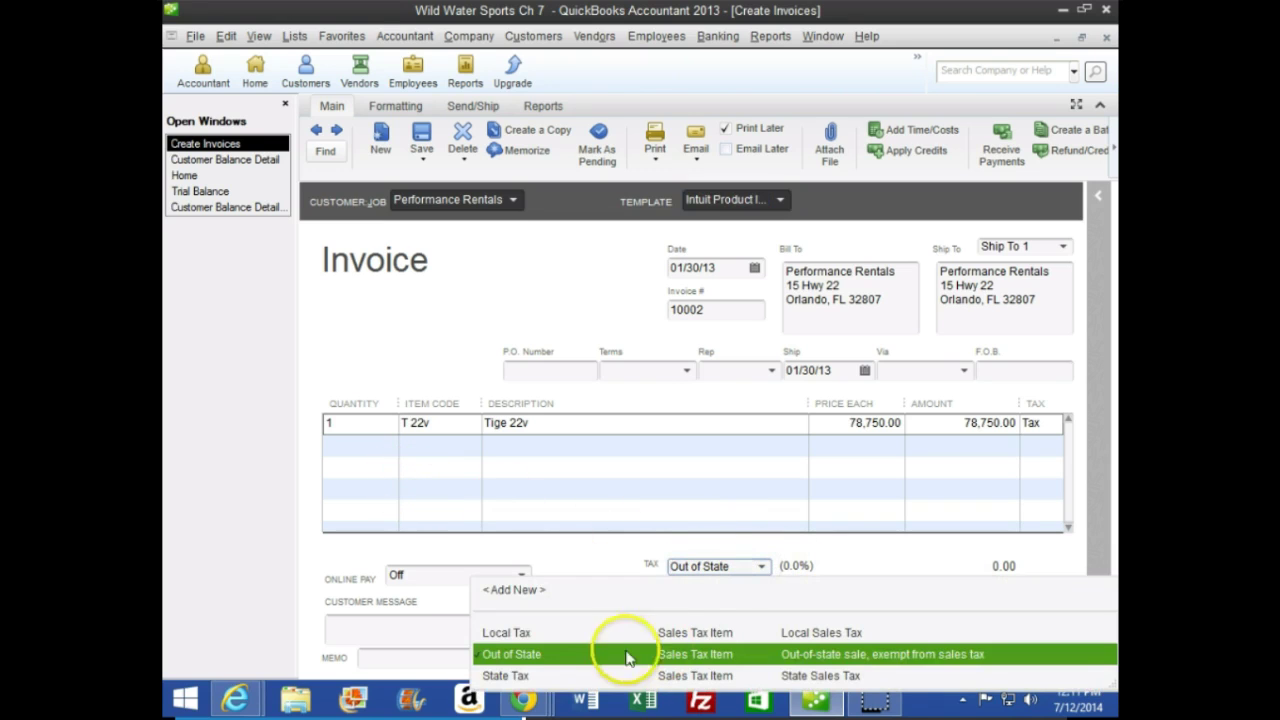
pyautogui.click(506, 676)
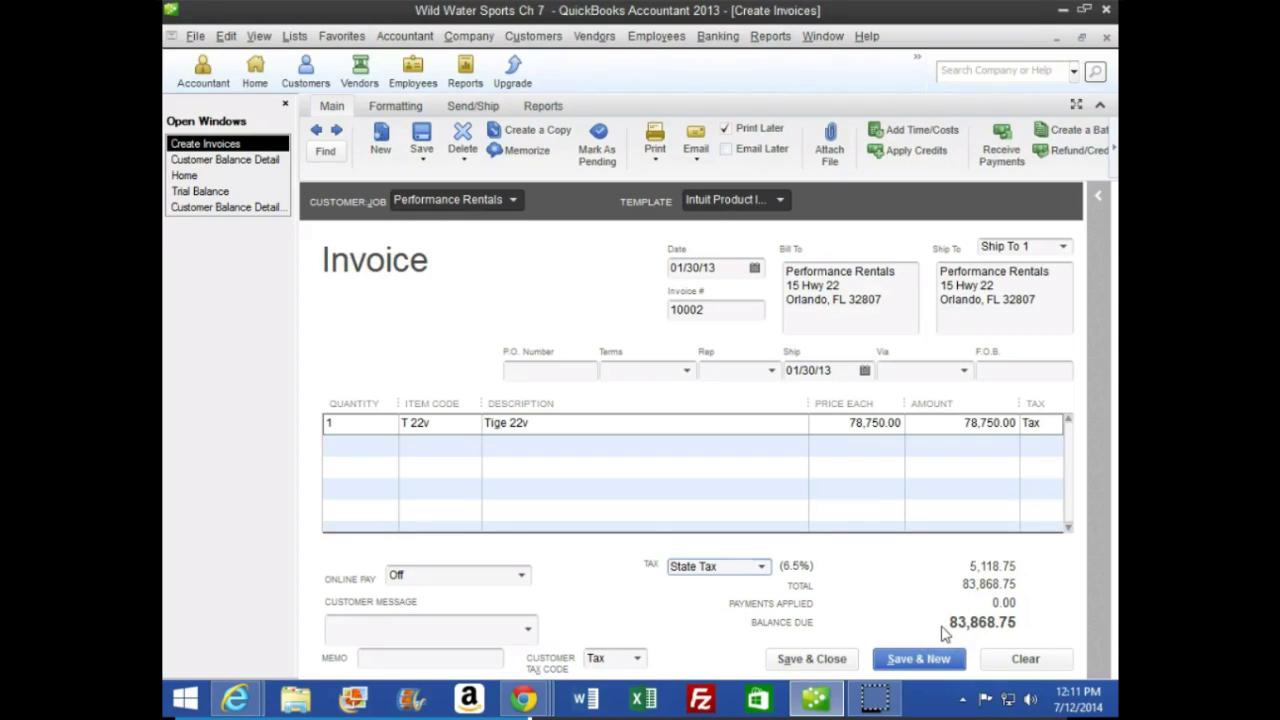
pyautogui.click(900, 518)
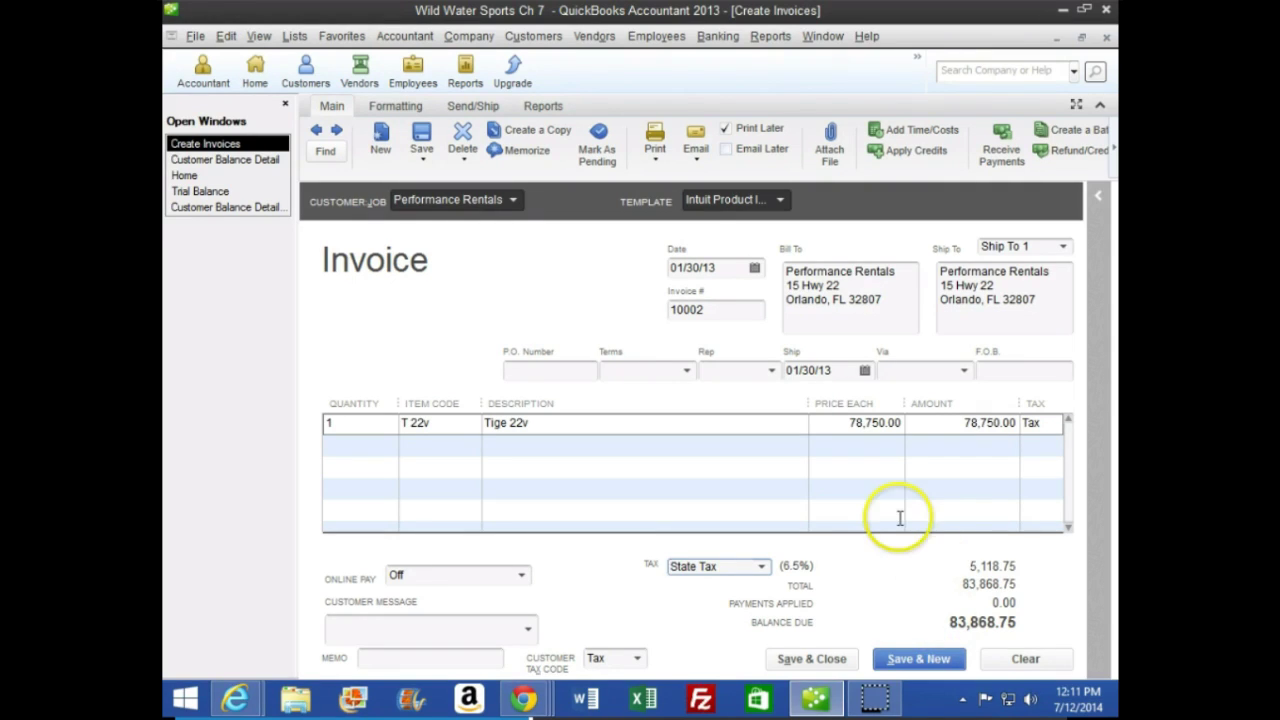
# Record the Performance Rentals invoice changes, apply the 01/12/13 credit of 19,687.50, and save and close the invoice.
pyautogui.click(883, 157)
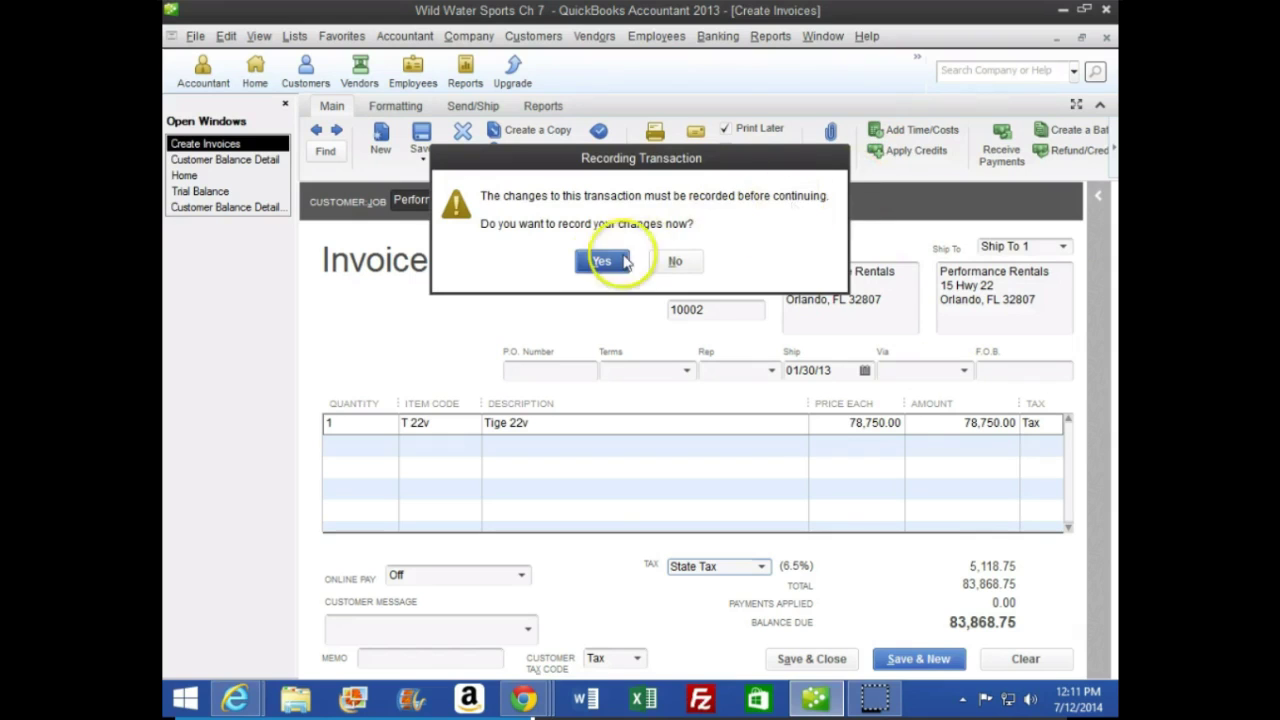
pyautogui.click(624, 261)
pyautogui.click(556, 288)
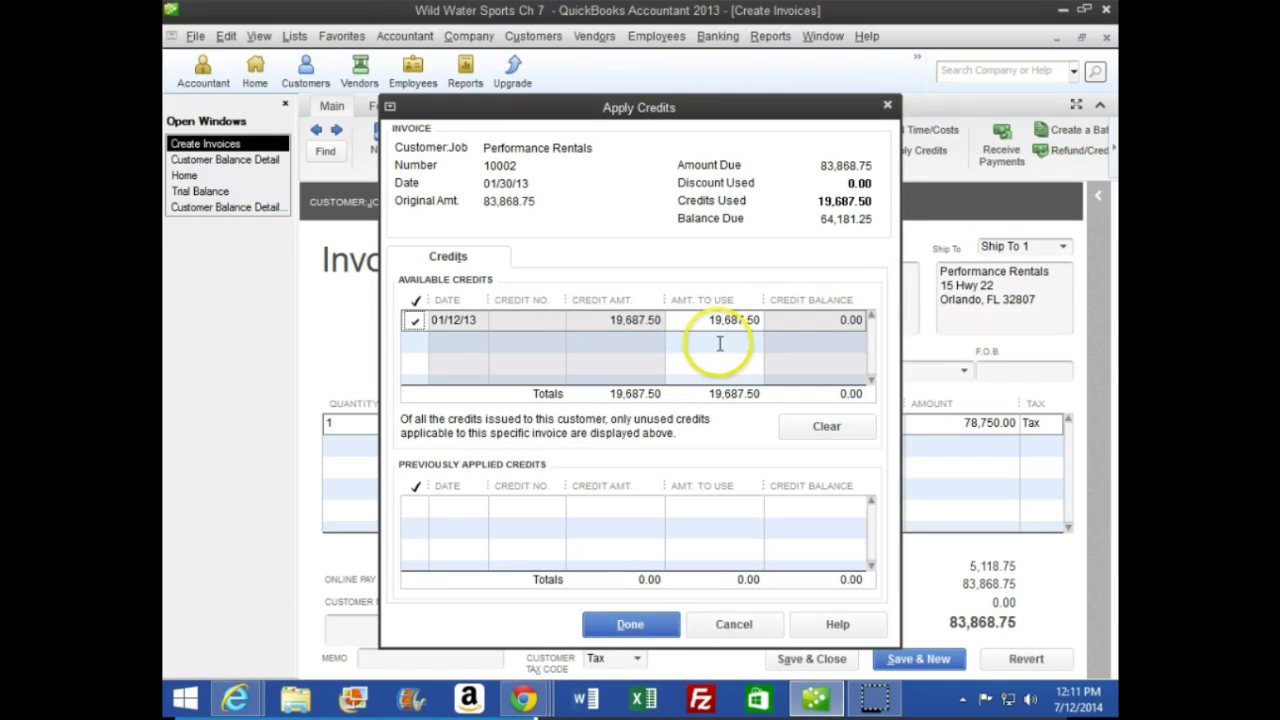
pyautogui.click(644, 630)
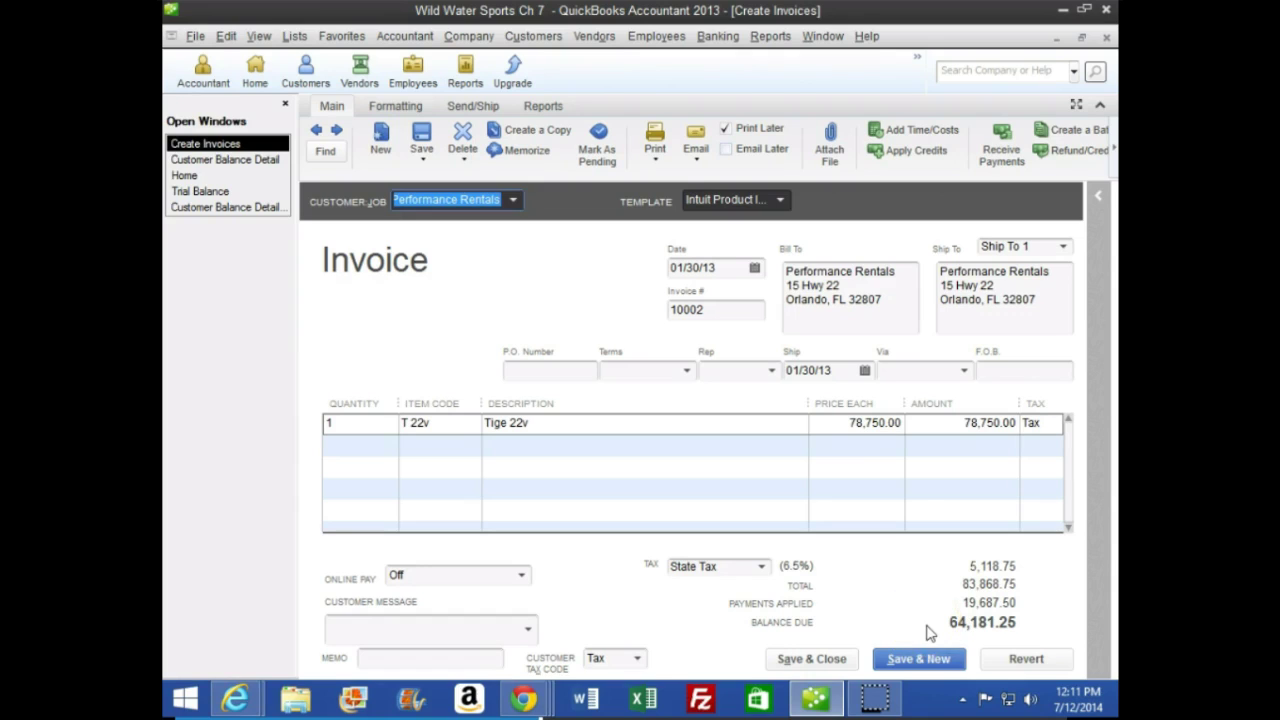
pyautogui.click(812, 660)
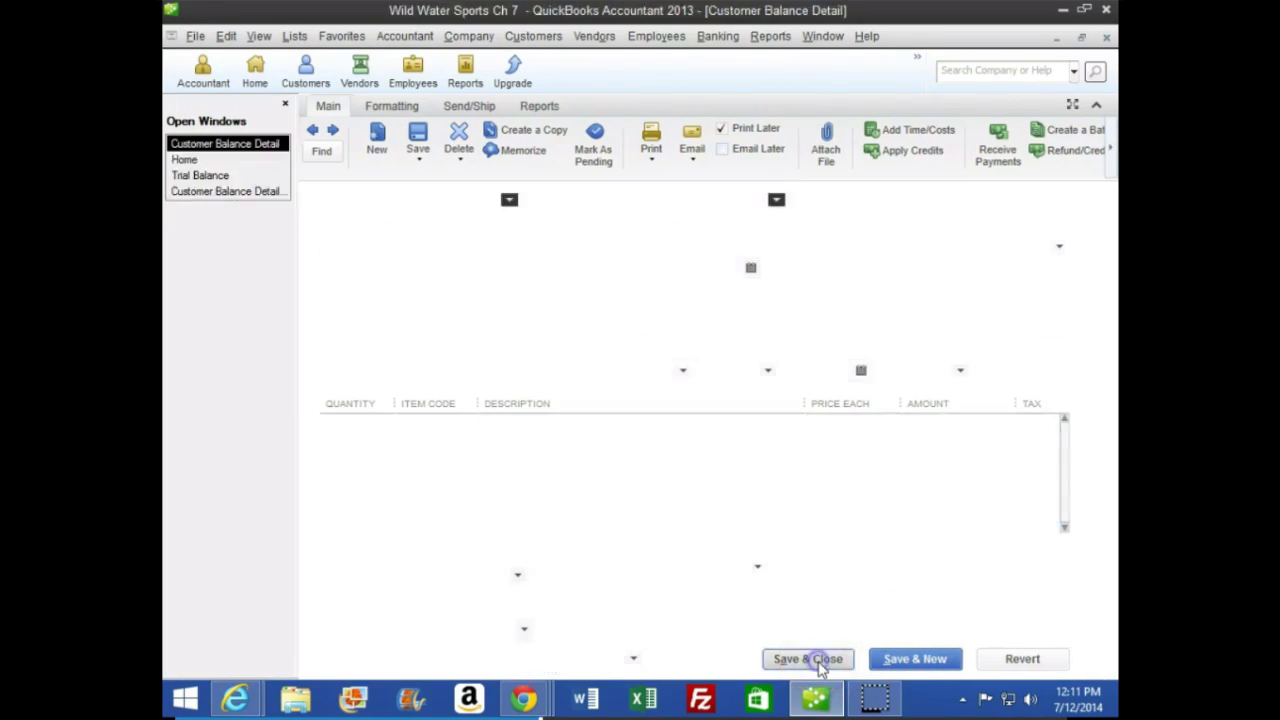
# Examine Performance Rentals' payment, invoice and total balance in the Customer Balance Detail report.
pyautogui.click(839, 495)
pyautogui.click(838, 485)
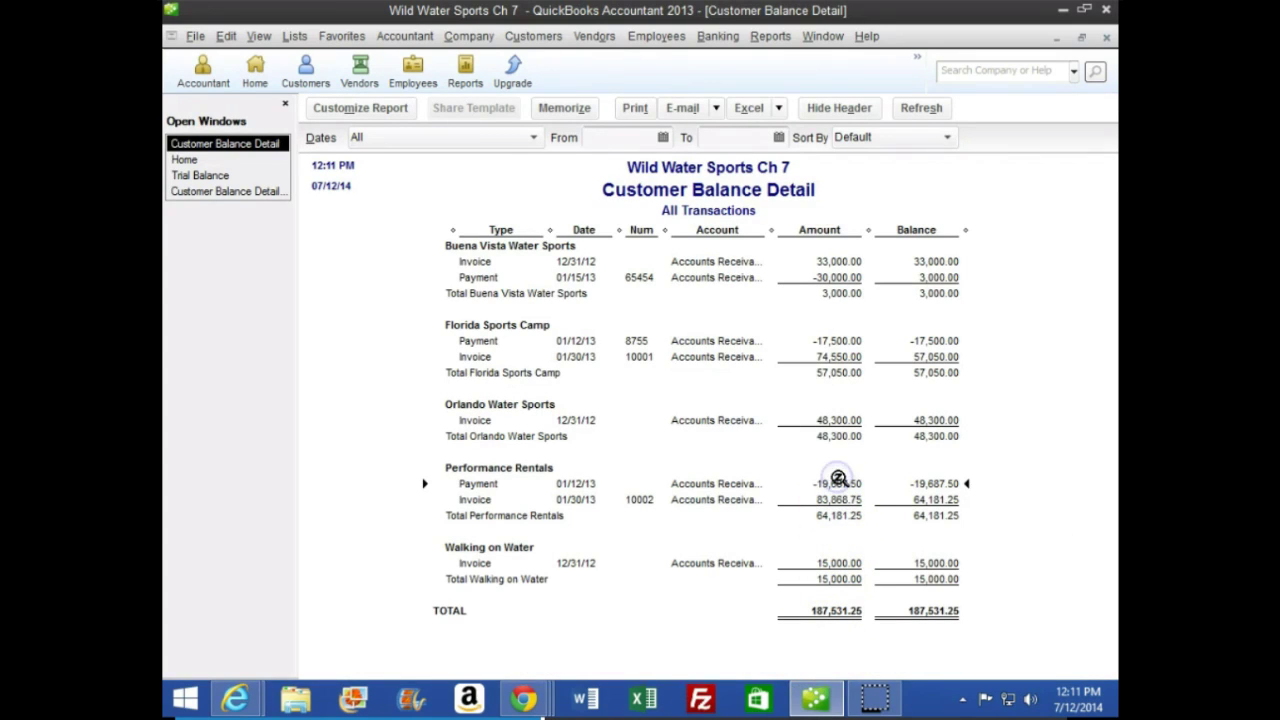
pyautogui.click(838, 497)
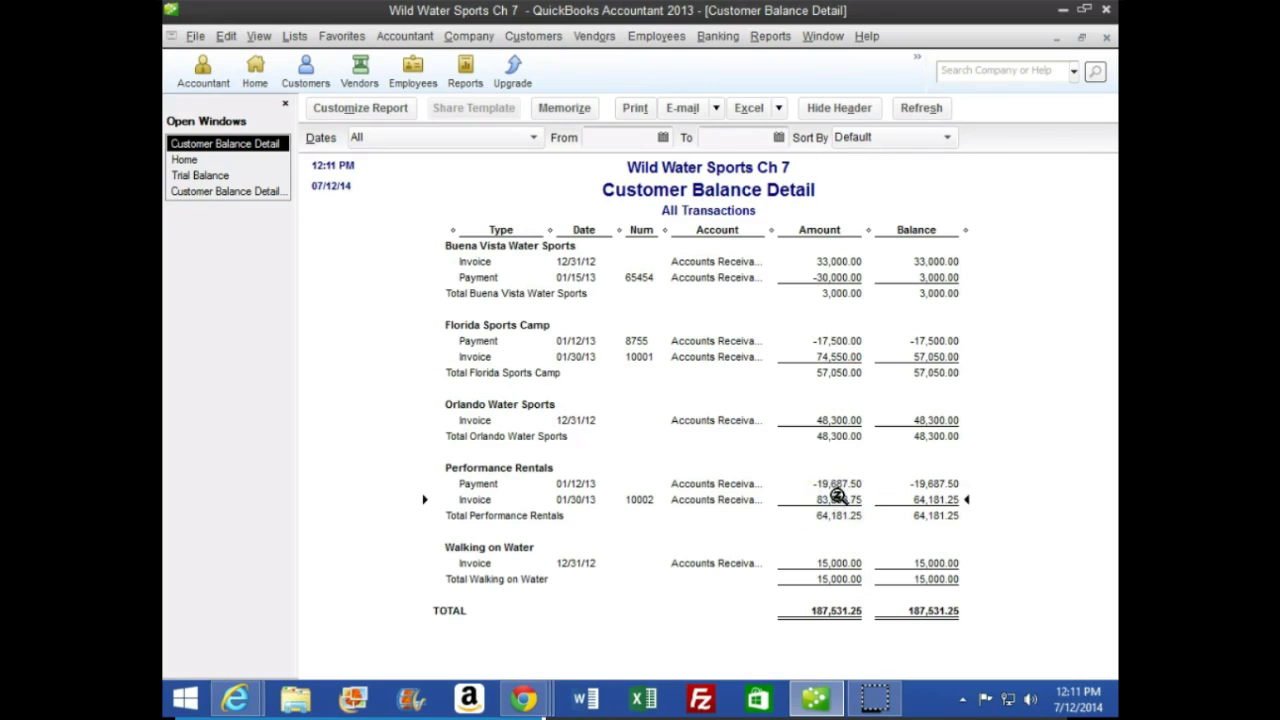
pyautogui.click(922, 518)
pyautogui.click(724, 566)
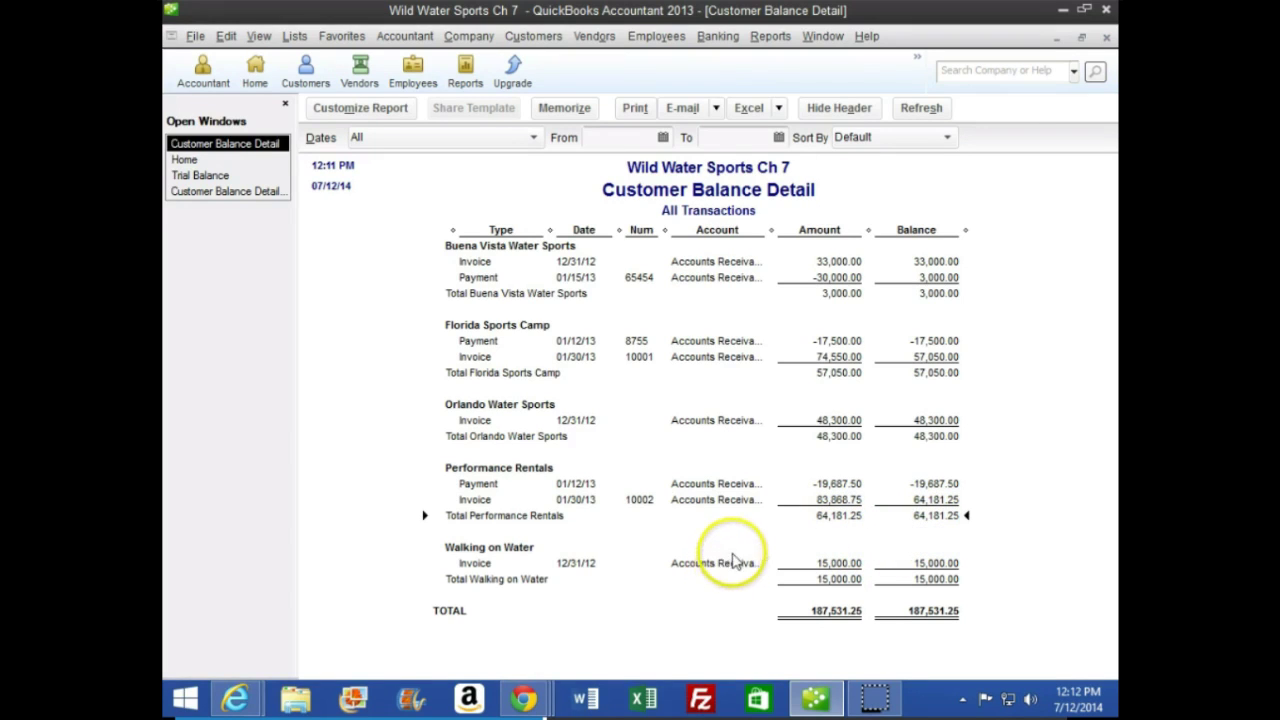
# Switch to the CourseSmart textbook in Chrome and read the steps for recording payments and deposits from boat sales.
pyautogui.moveTo(524, 697)
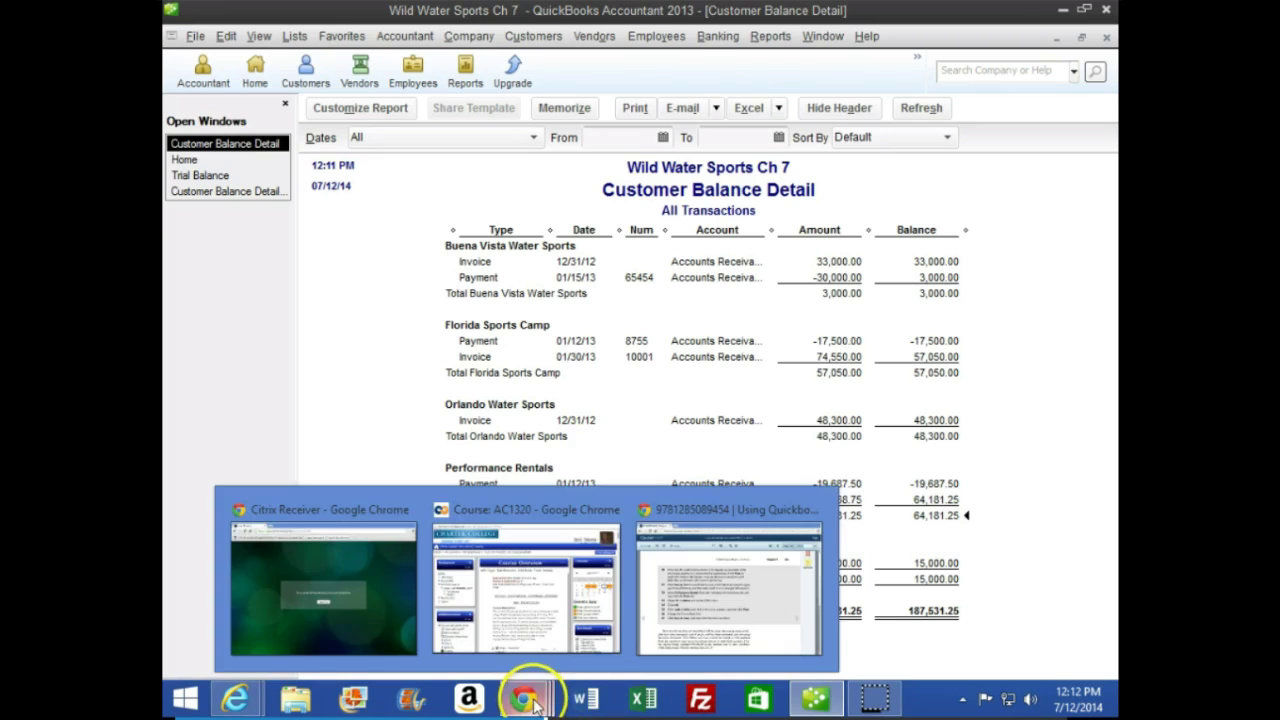
pyautogui.click(693, 500)
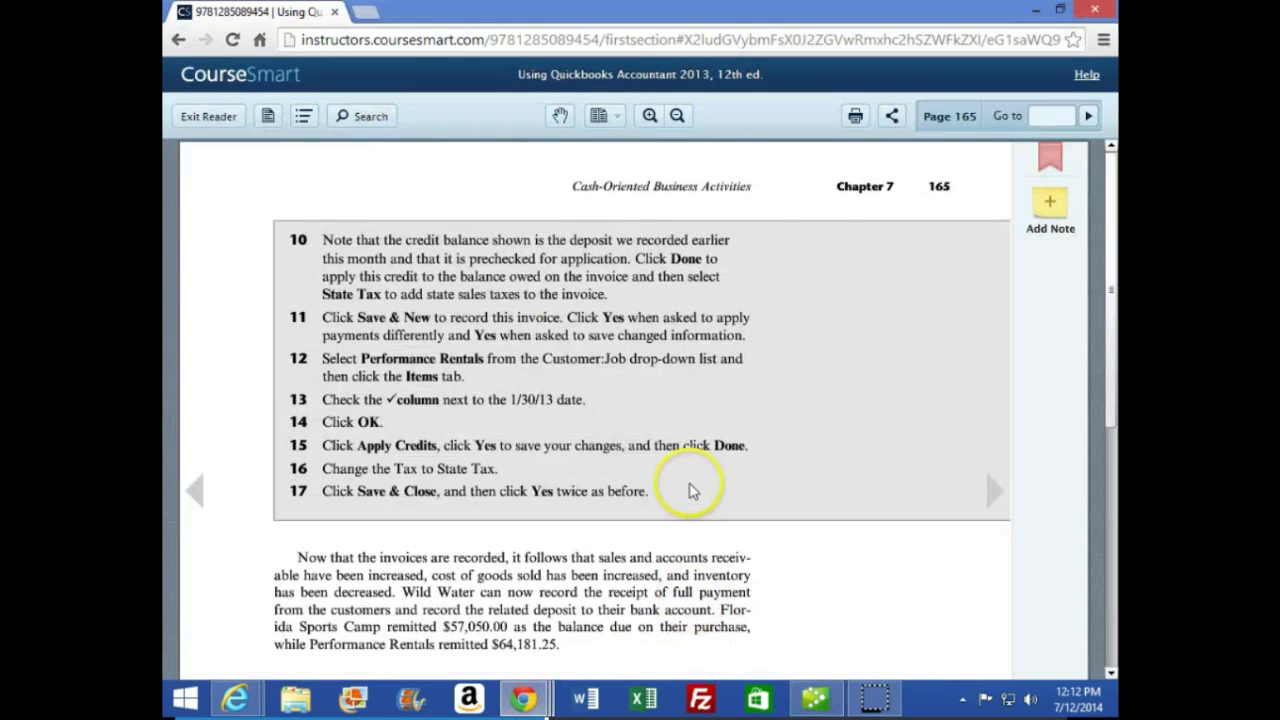
pyautogui.scroll(-4, 693, 488)
pyautogui.scroll(-1, 380, 530)
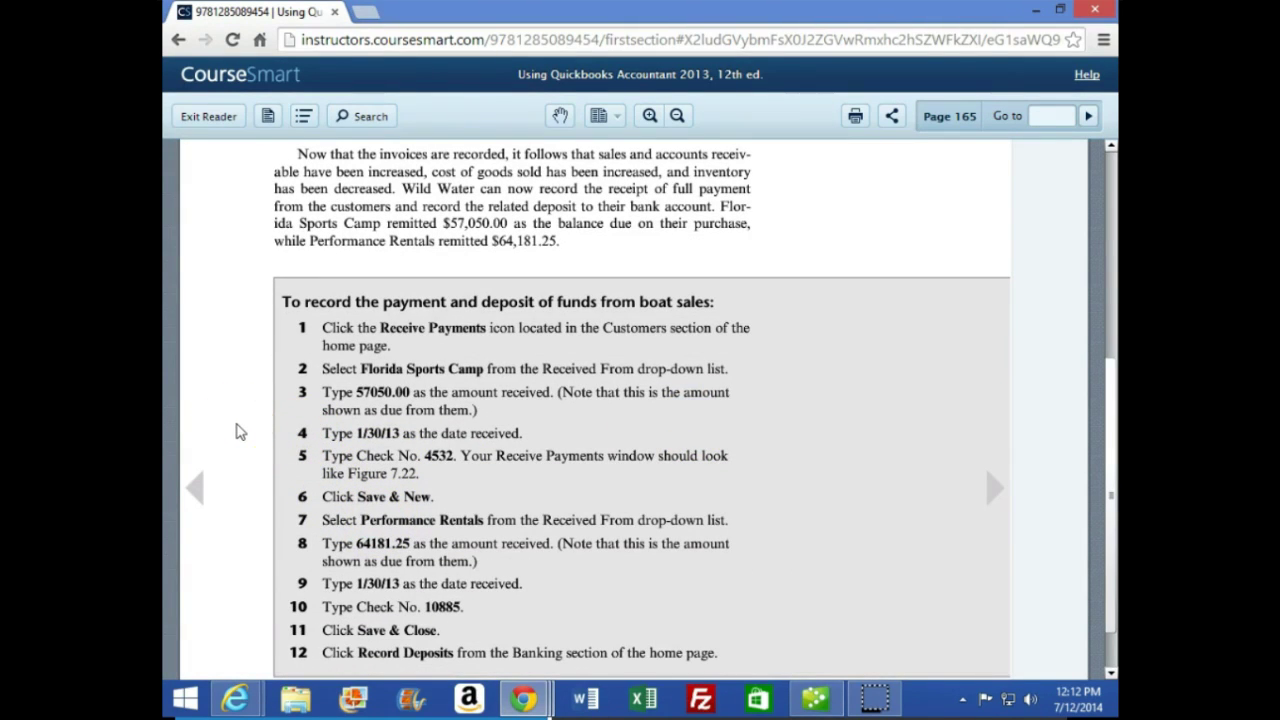
pyautogui.scroll(-1, 230, 422)
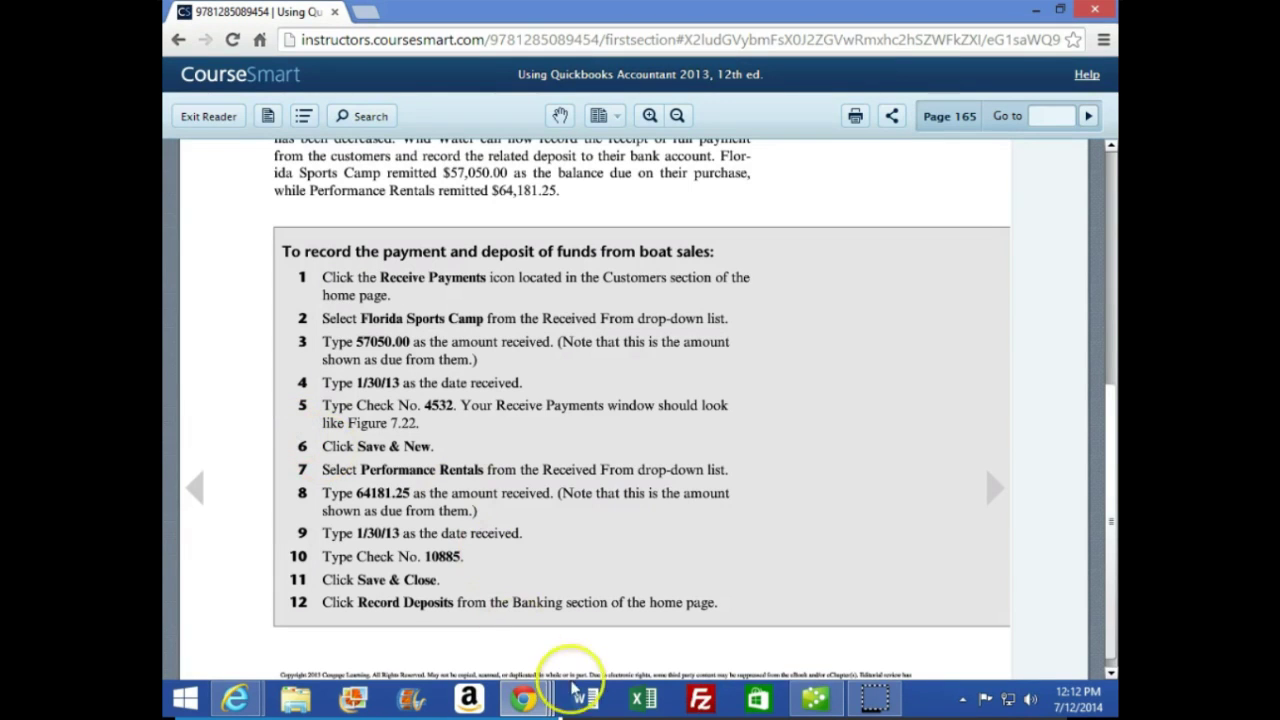
# Return to QuickBooks and start a customer payment received from Florida Sports Camp.
pyautogui.click(812, 700)
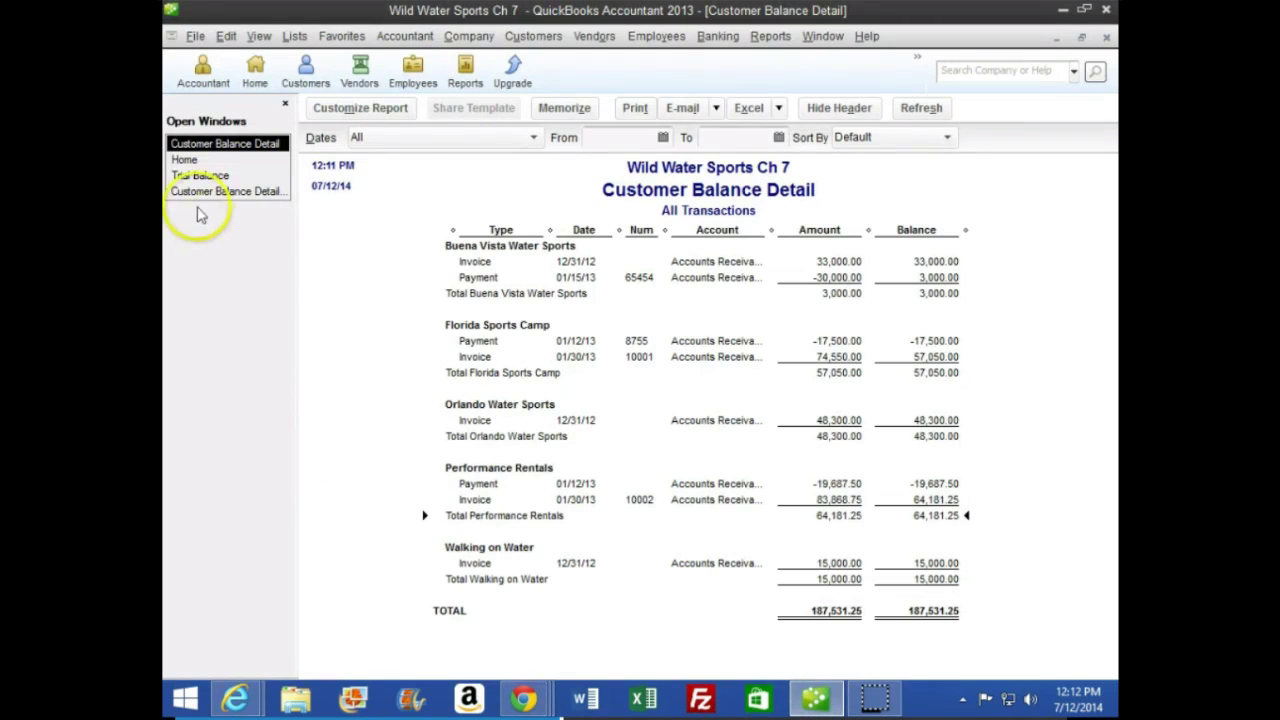
pyautogui.click(195, 160)
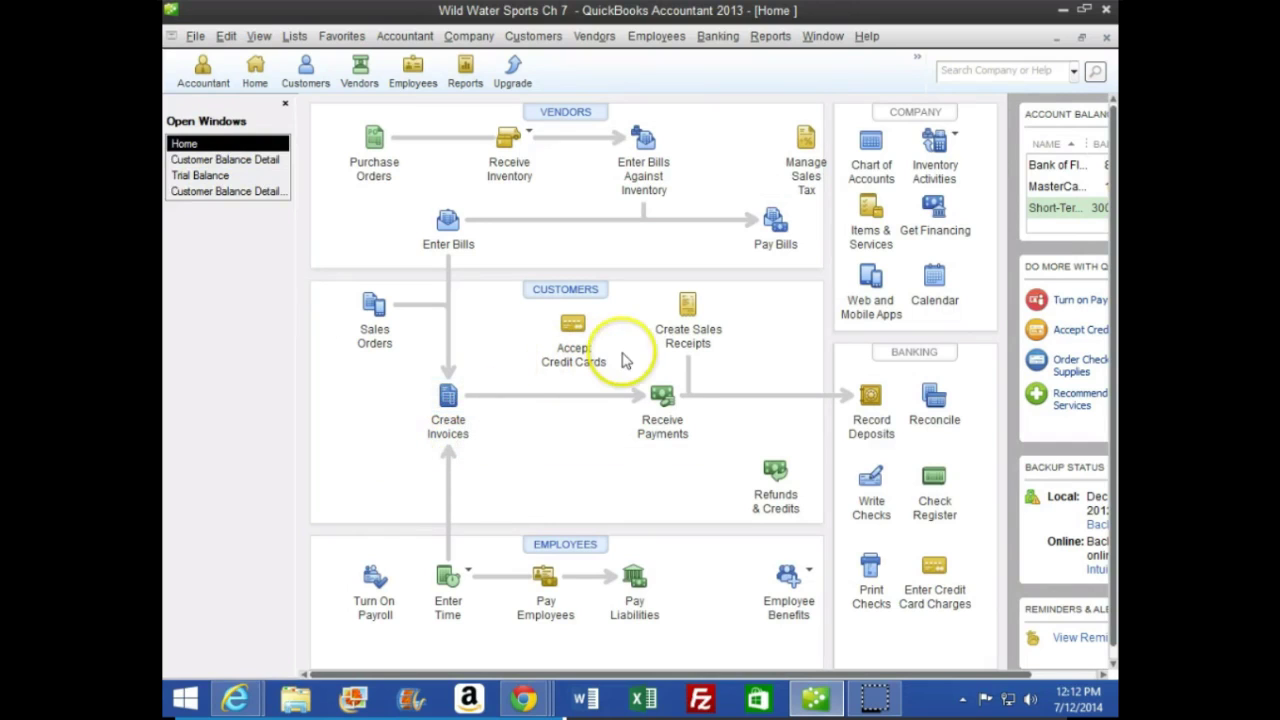
pyautogui.click(662, 400)
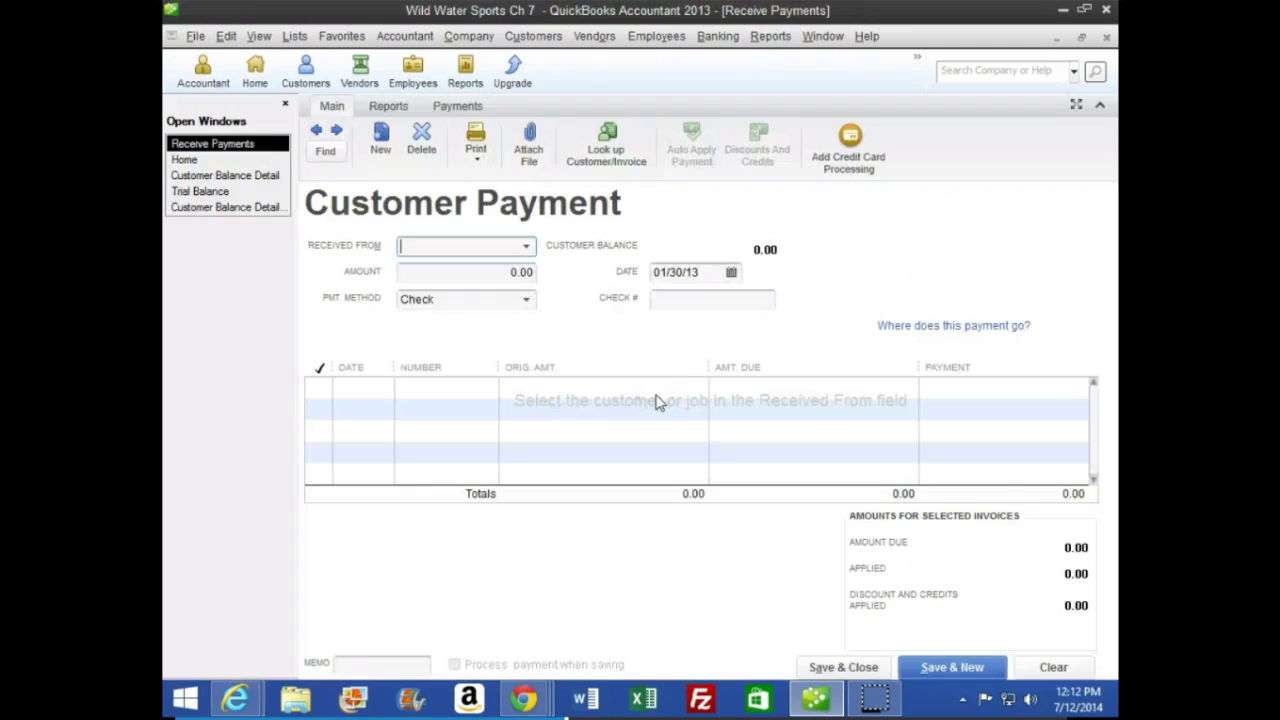
pyautogui.click(605, 320)
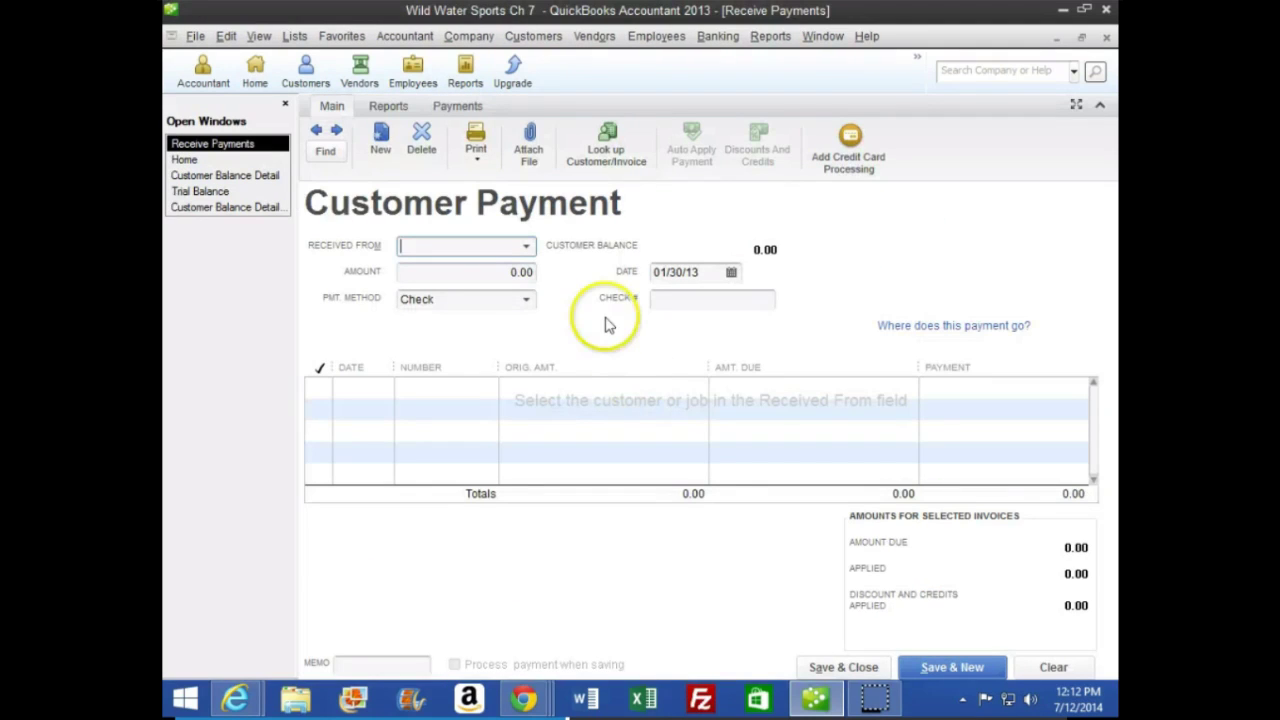
pyautogui.write('fl')
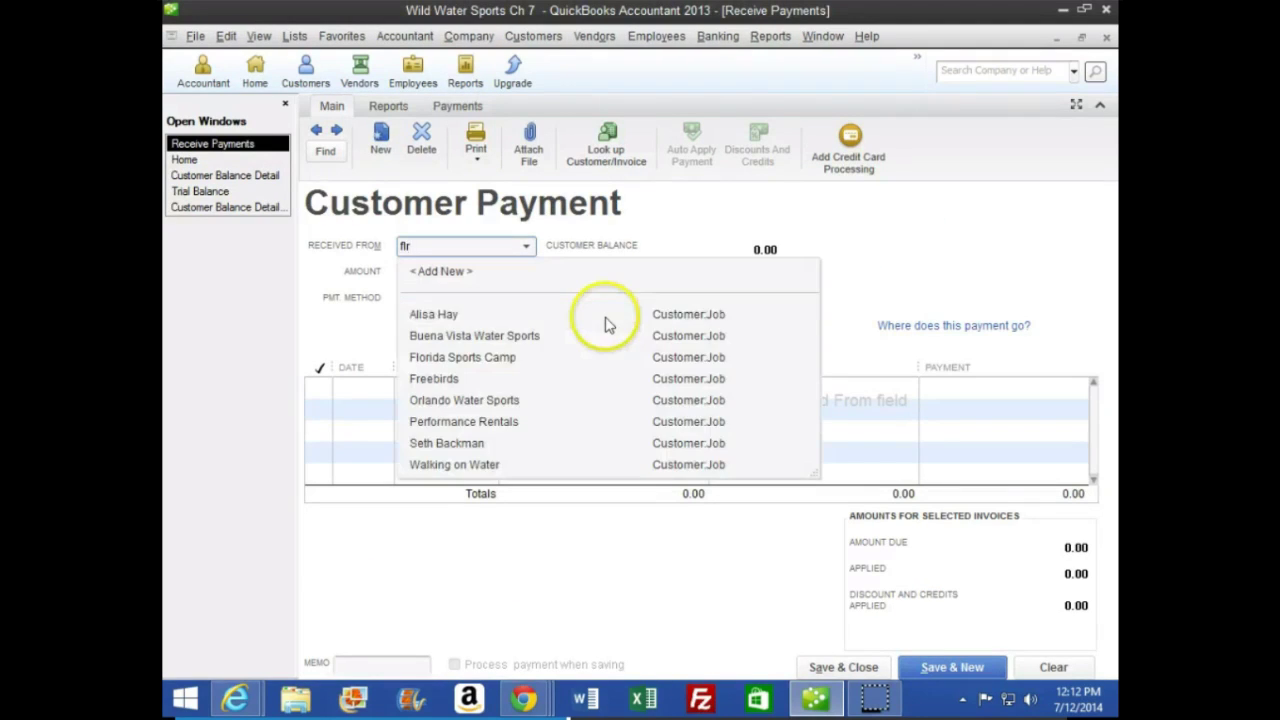
pyautogui.write('orida Sports Camp')
pyautogui.click(607, 322)
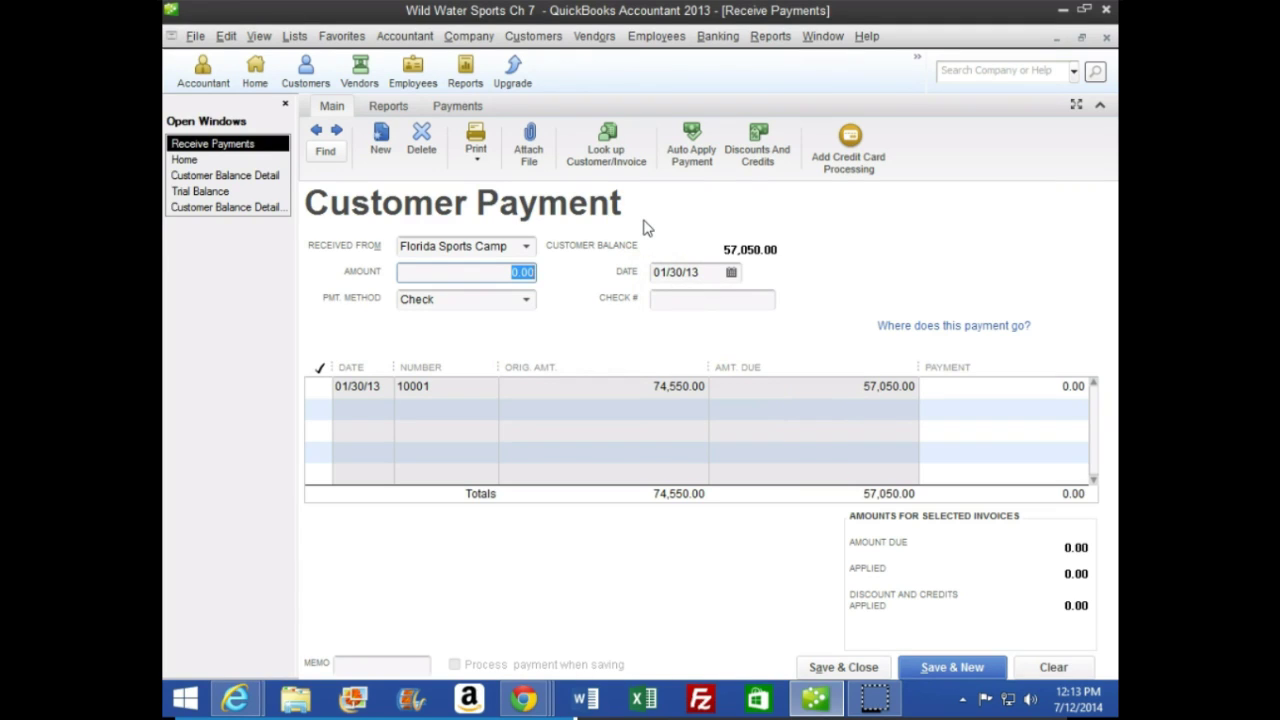
# Enter 57,050.00 as the Florida Sports Camp payment with check number 4532, keep the date 01/30/13, and save and close it.
pyautogui.write('5')
pyautogui.press('Tab')
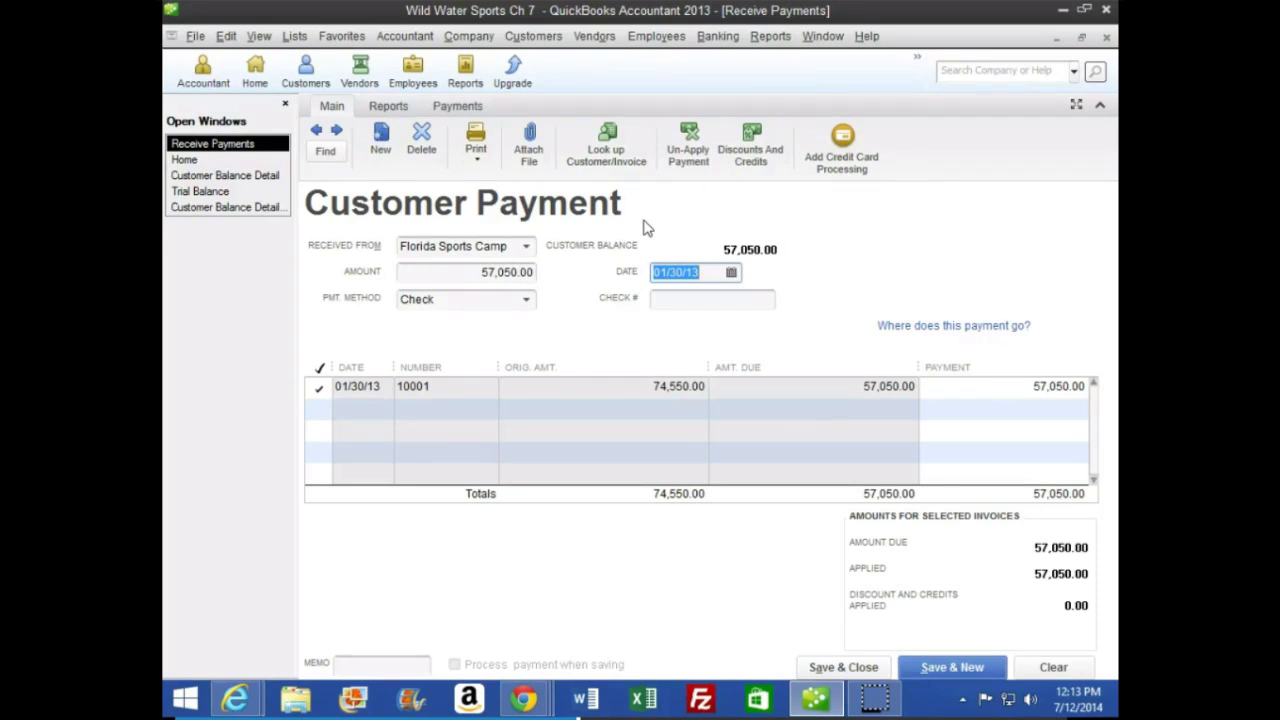
pyautogui.press('Tab')
pyautogui.press('Tab')
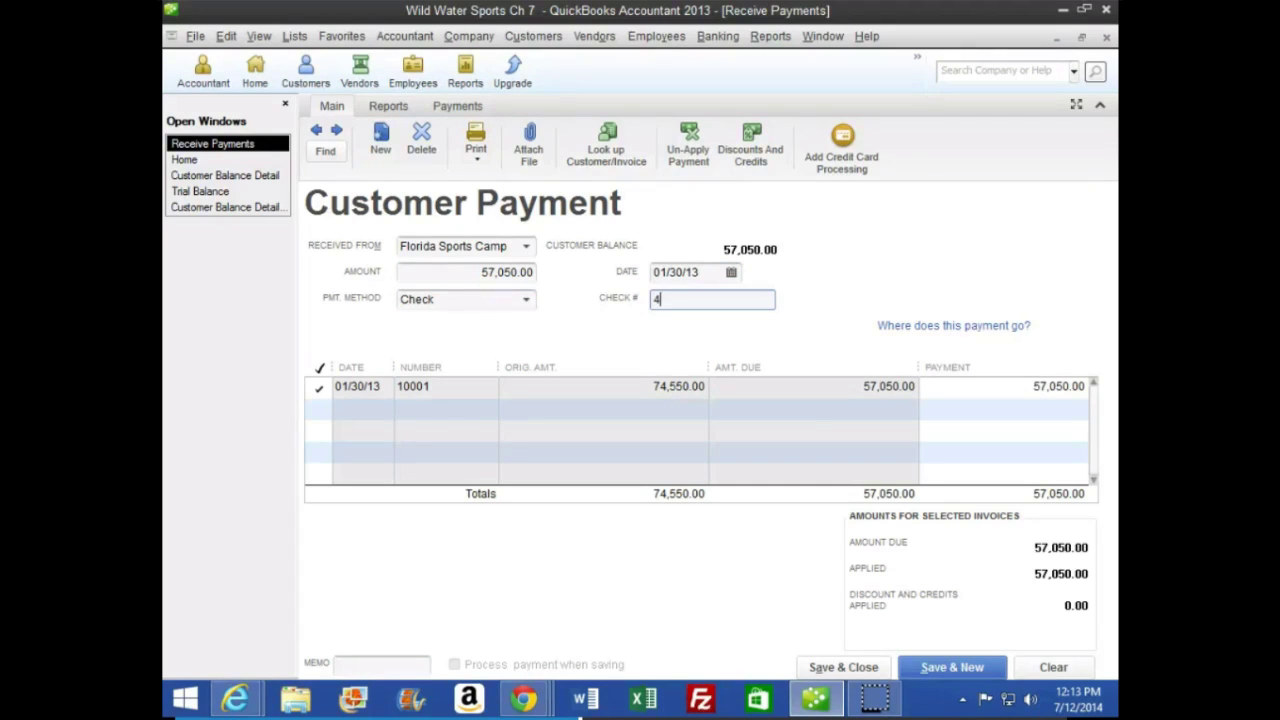
pyautogui.press('Tab')
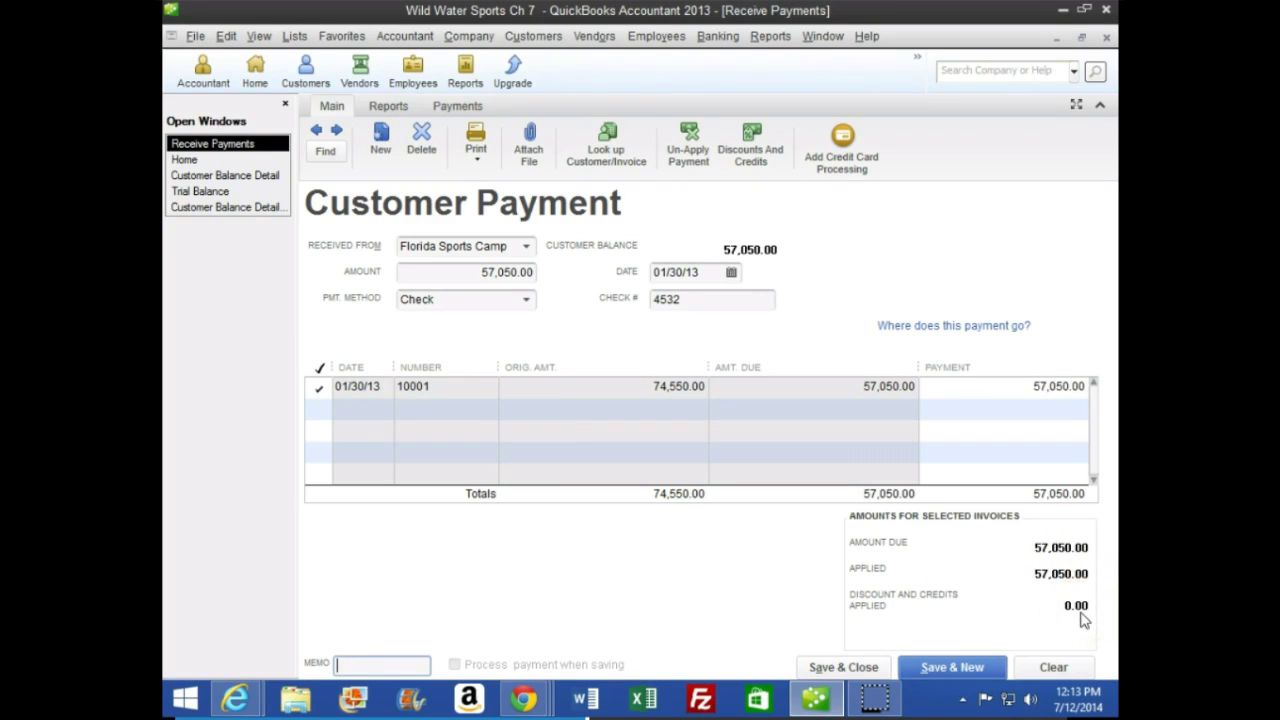
pyautogui.click(840, 668)
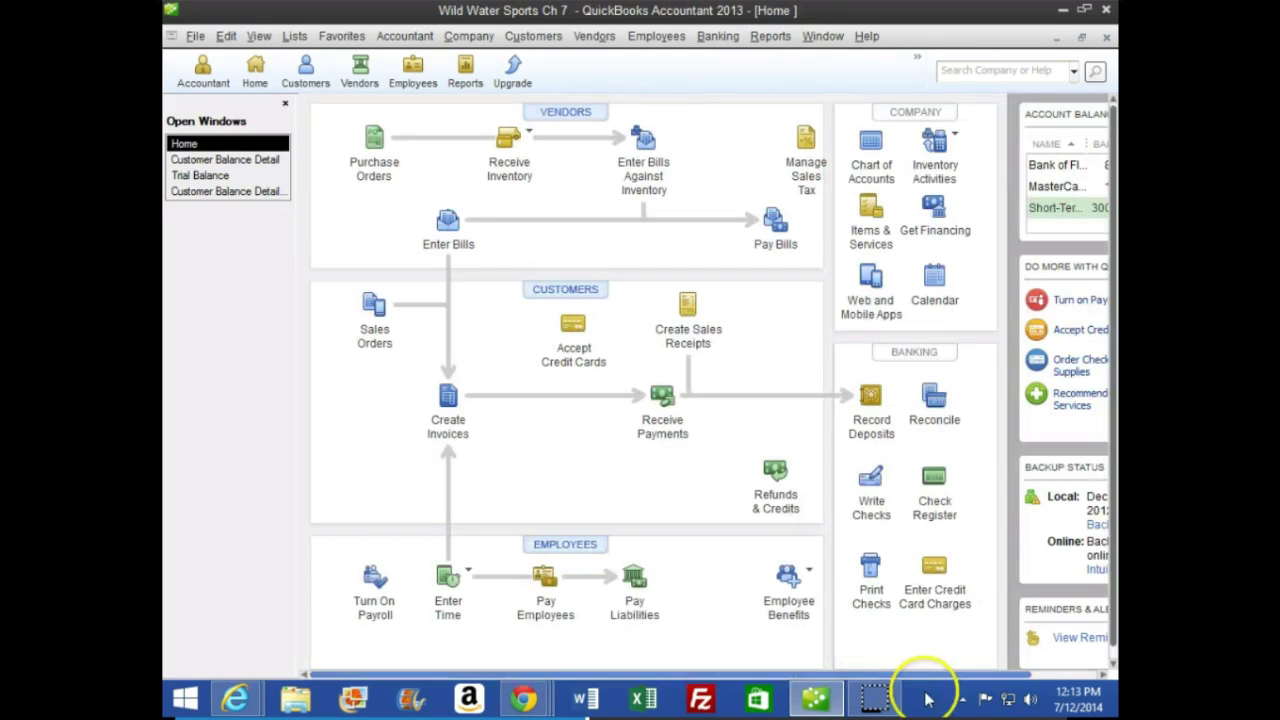
# Review Florida Sports Camp's payments, invoice and total balance in the Customer Balance Detail report.
pyautogui.click(262, 163)
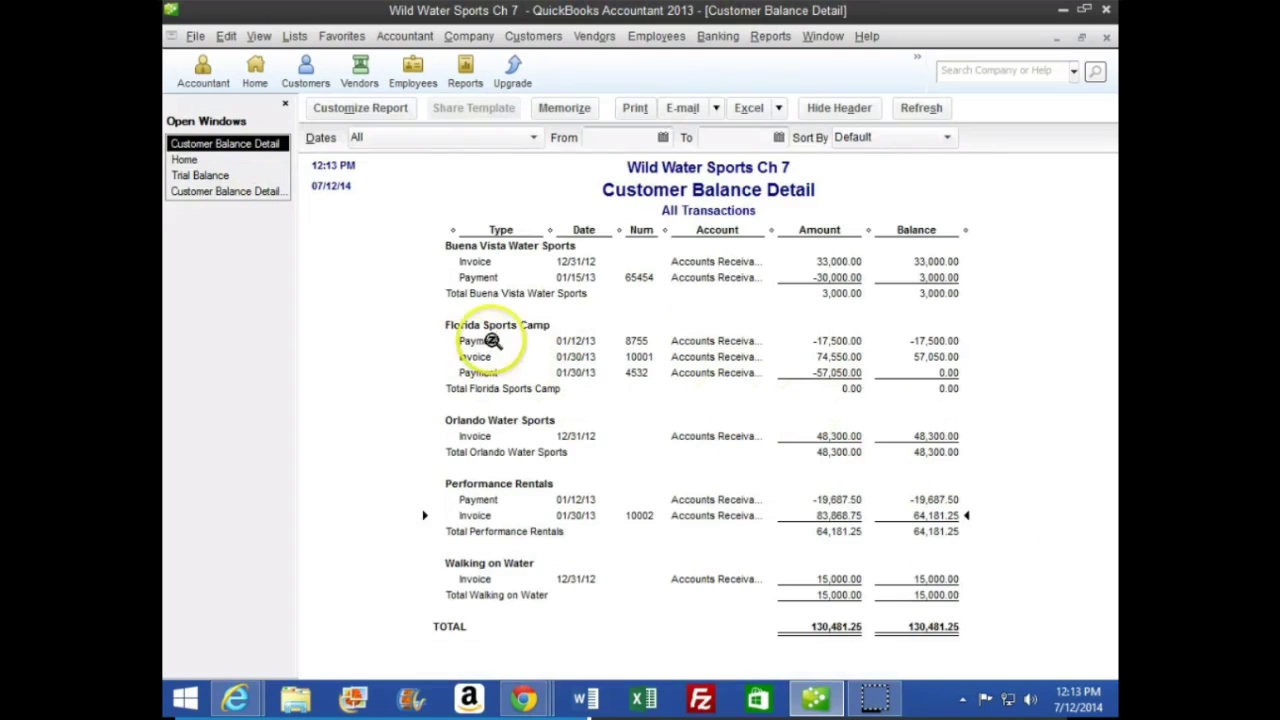
pyautogui.click(836, 341)
pyautogui.click(837, 356)
pyautogui.click(841, 371)
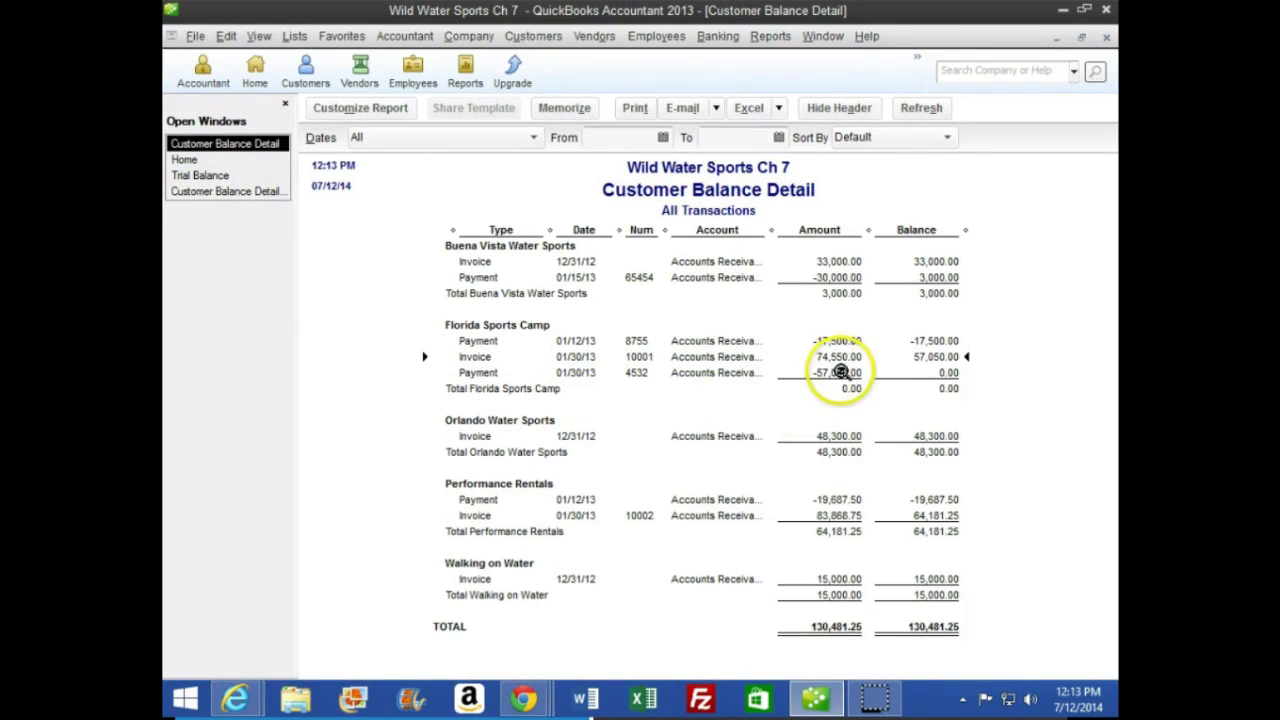
pyautogui.click(842, 394)
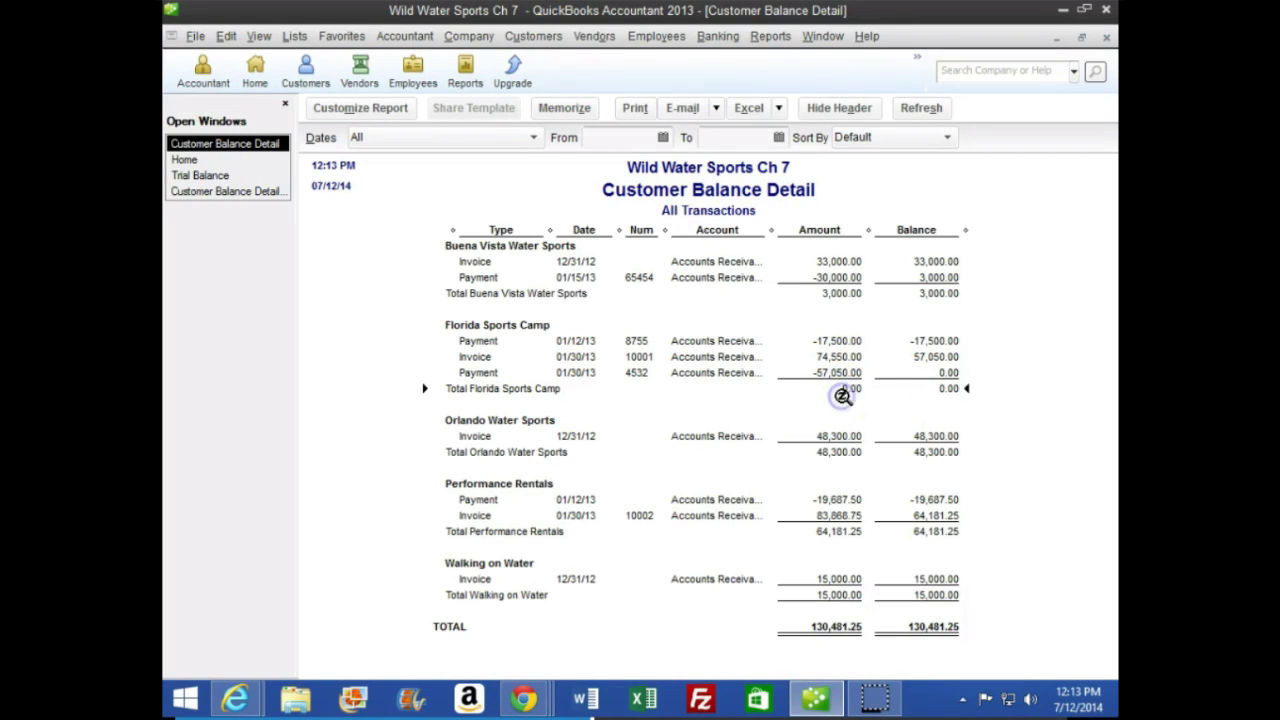
# Close the duplicate Customer Balance Detail report and return to the Home page.
pyautogui.click(205, 192)
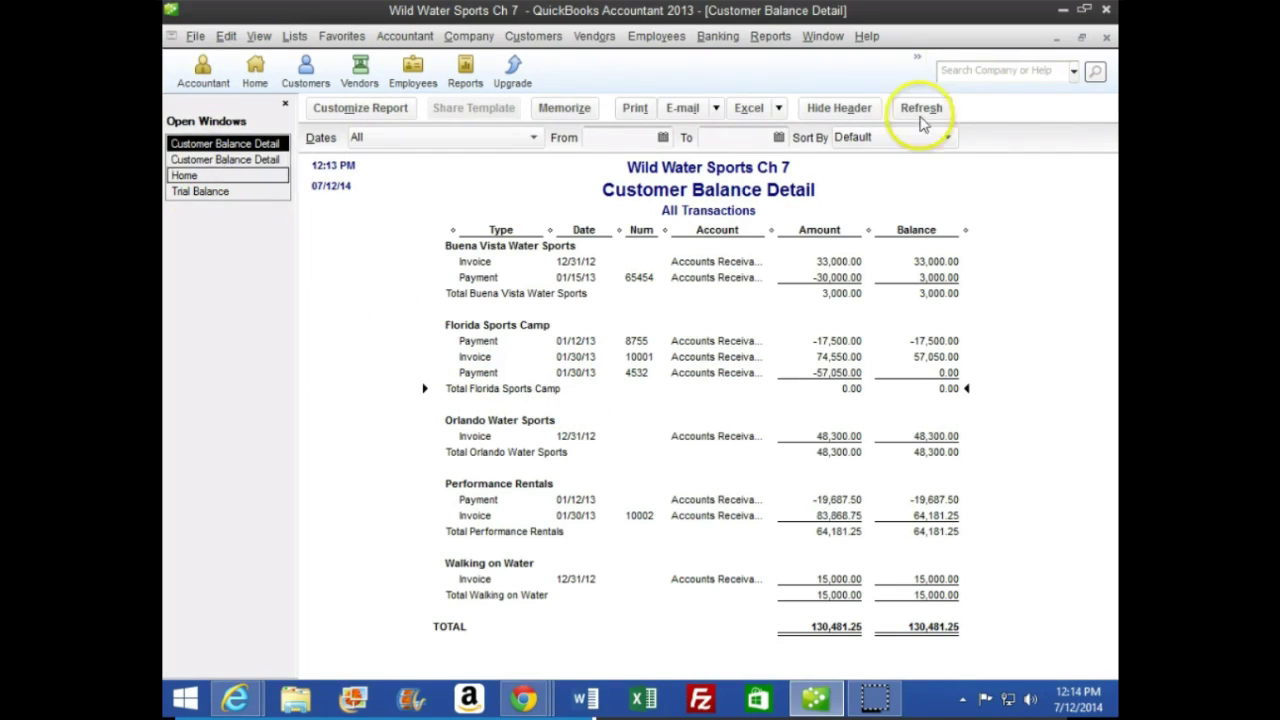
pyautogui.click(1106, 38)
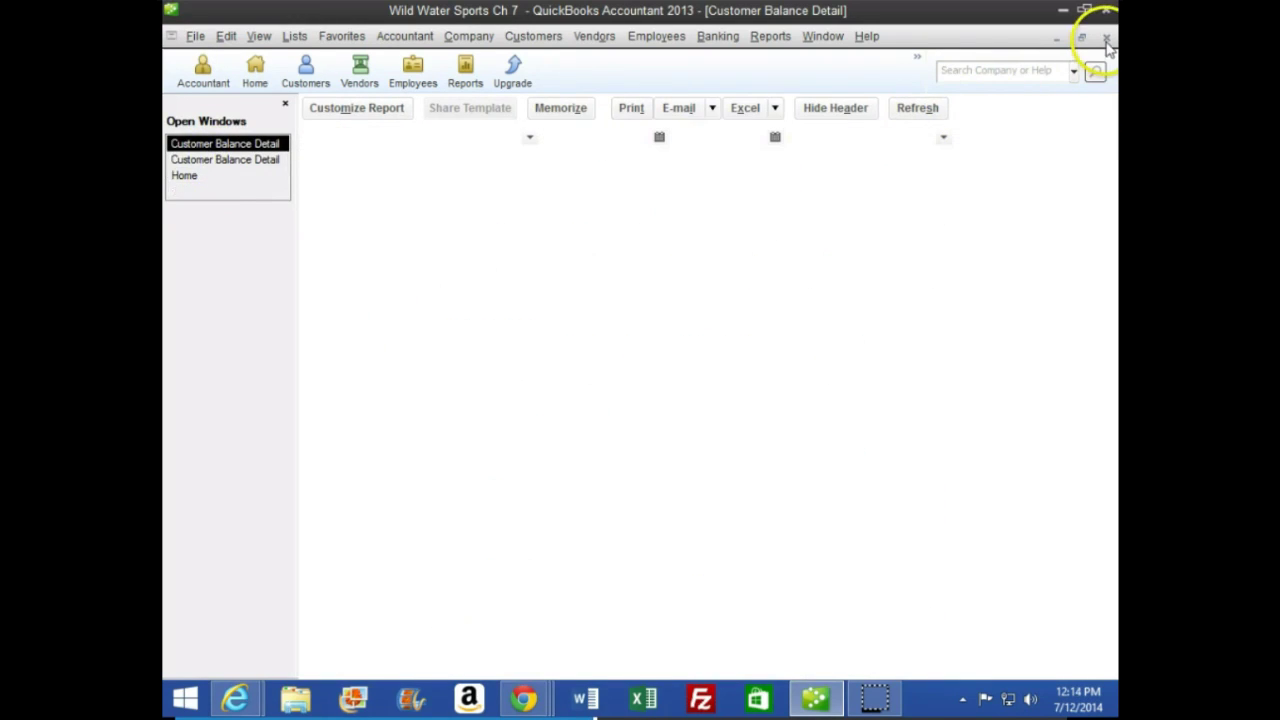
pyautogui.click(205, 176)
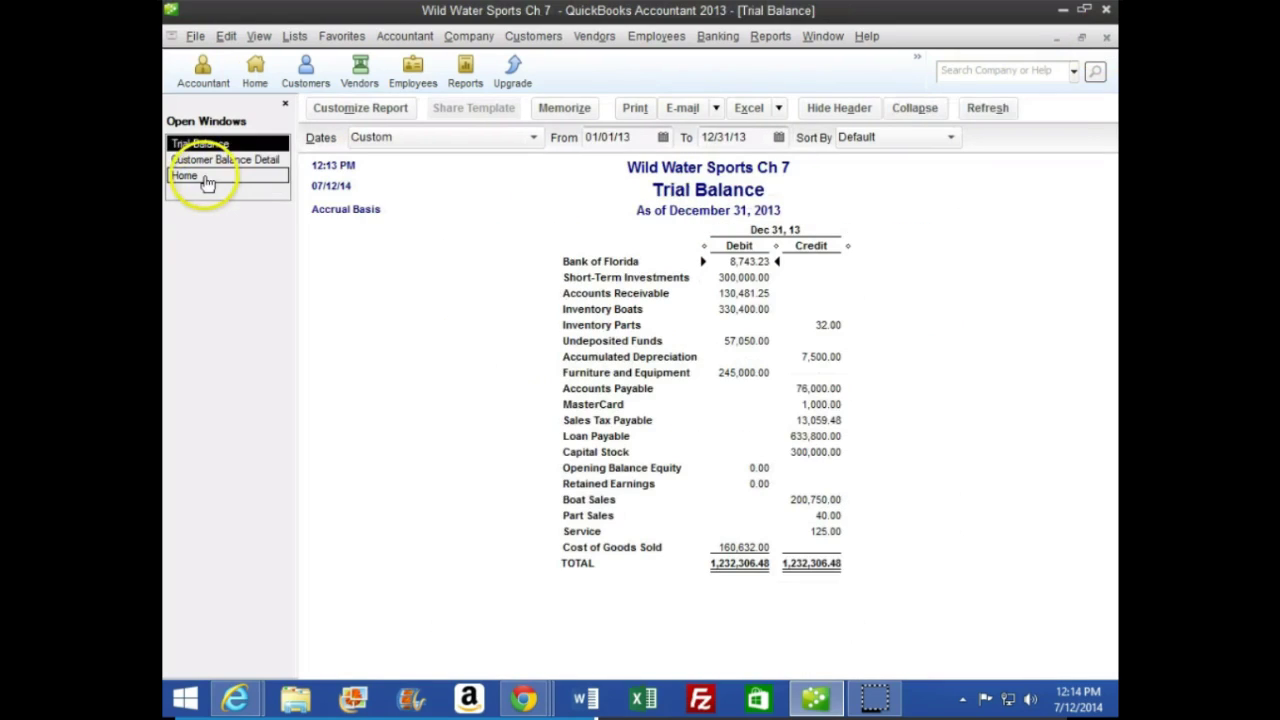
pyautogui.click(206, 161)
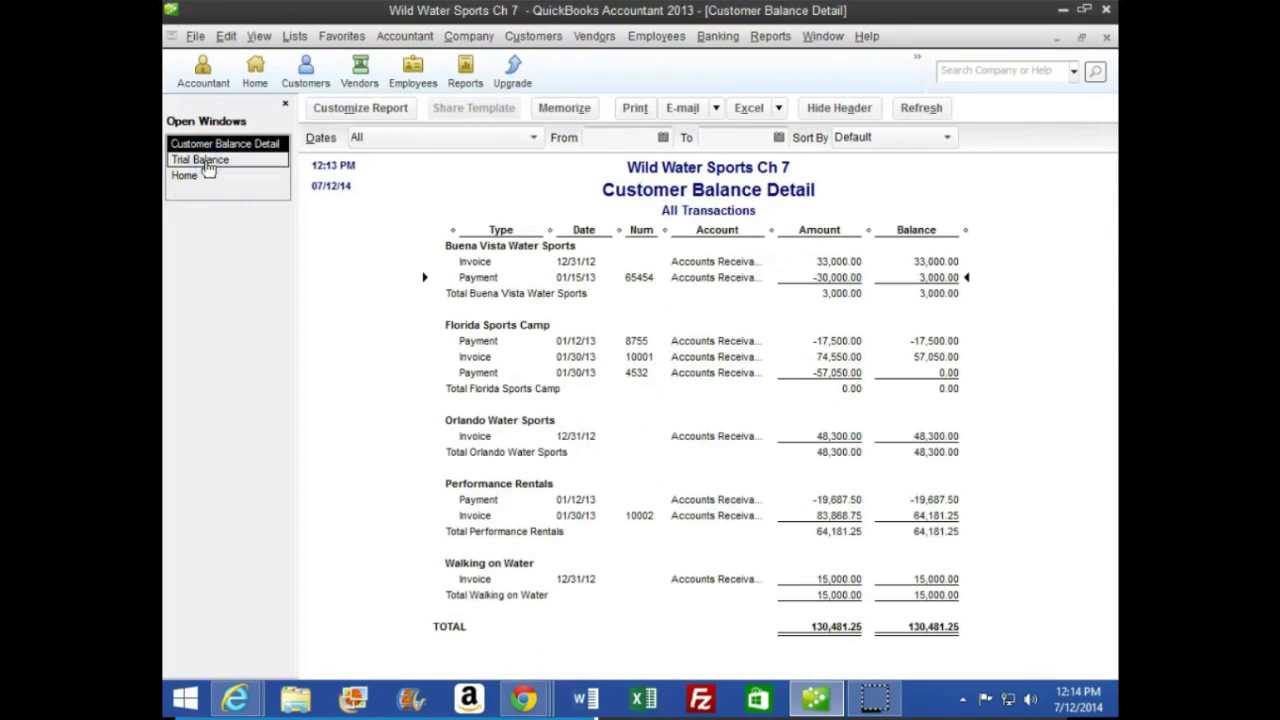
pyautogui.click(185, 176)
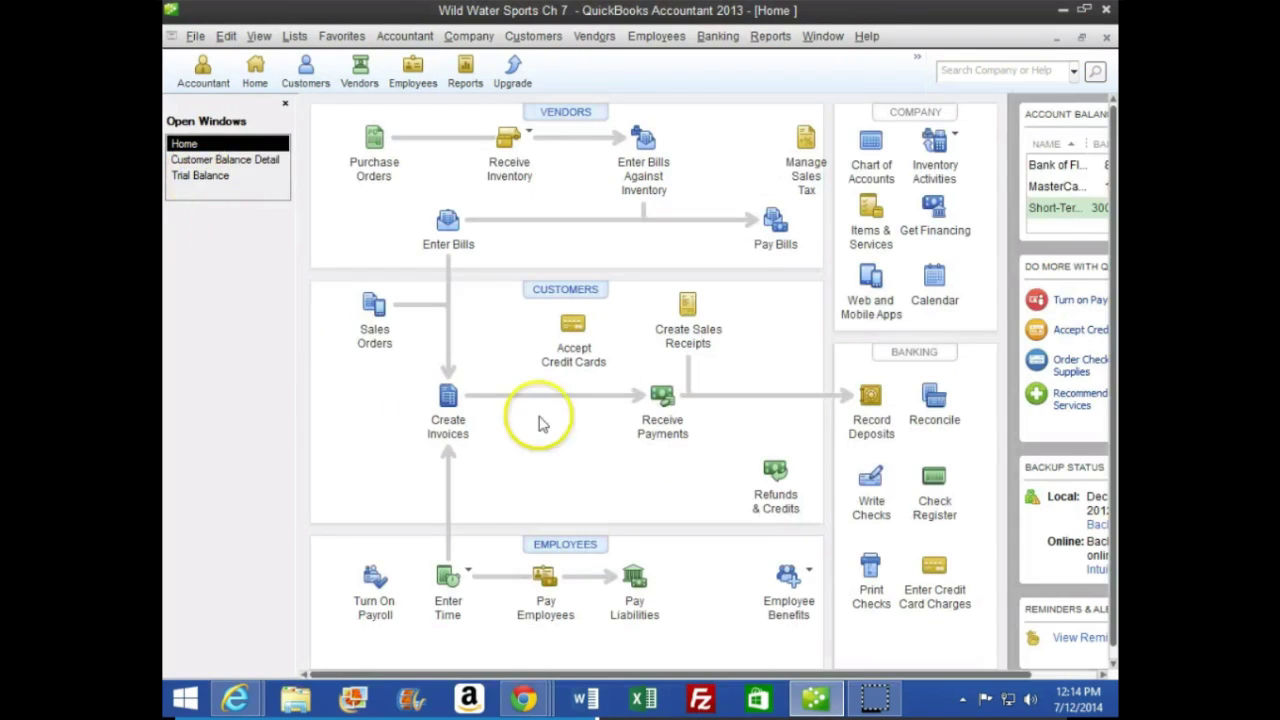
# Open a blank customer payment and consult the CourseSmart textbook's steps for the Performance Rentals payment.
pyautogui.click(658, 405)
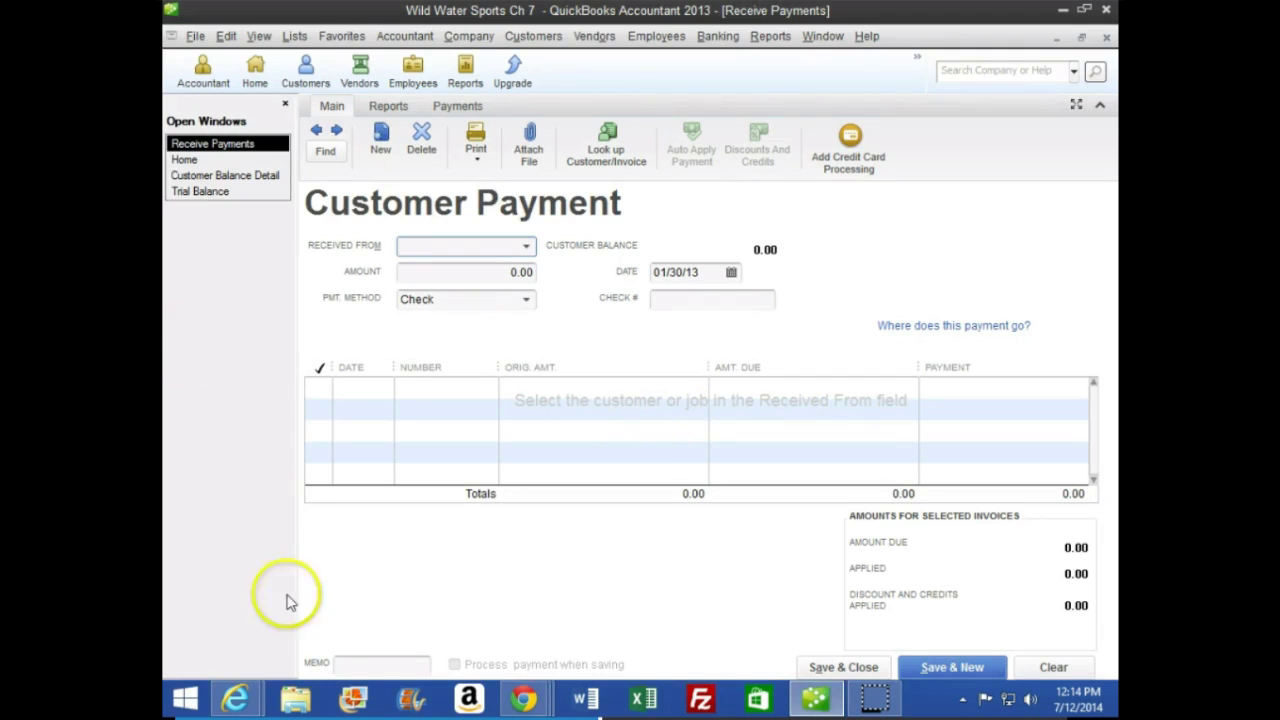
pyautogui.moveTo(523, 696)
pyautogui.click(730, 637)
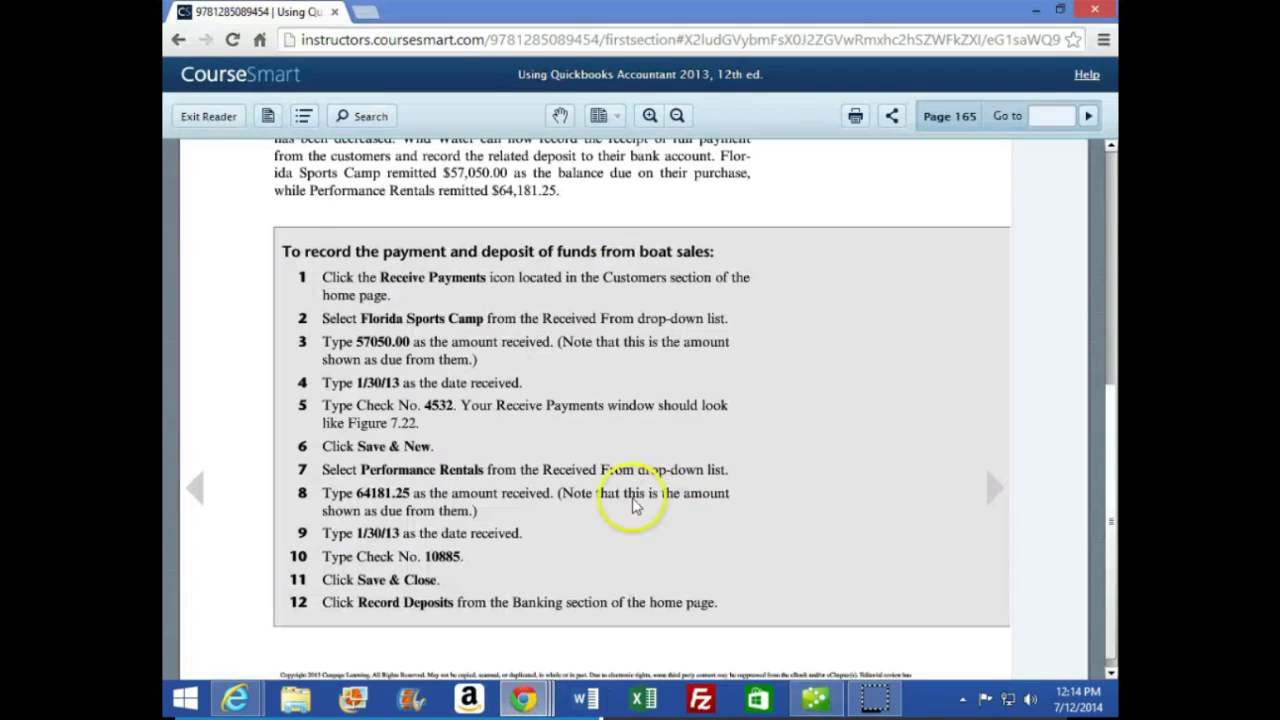
pyautogui.scroll(-1, 540, 500)
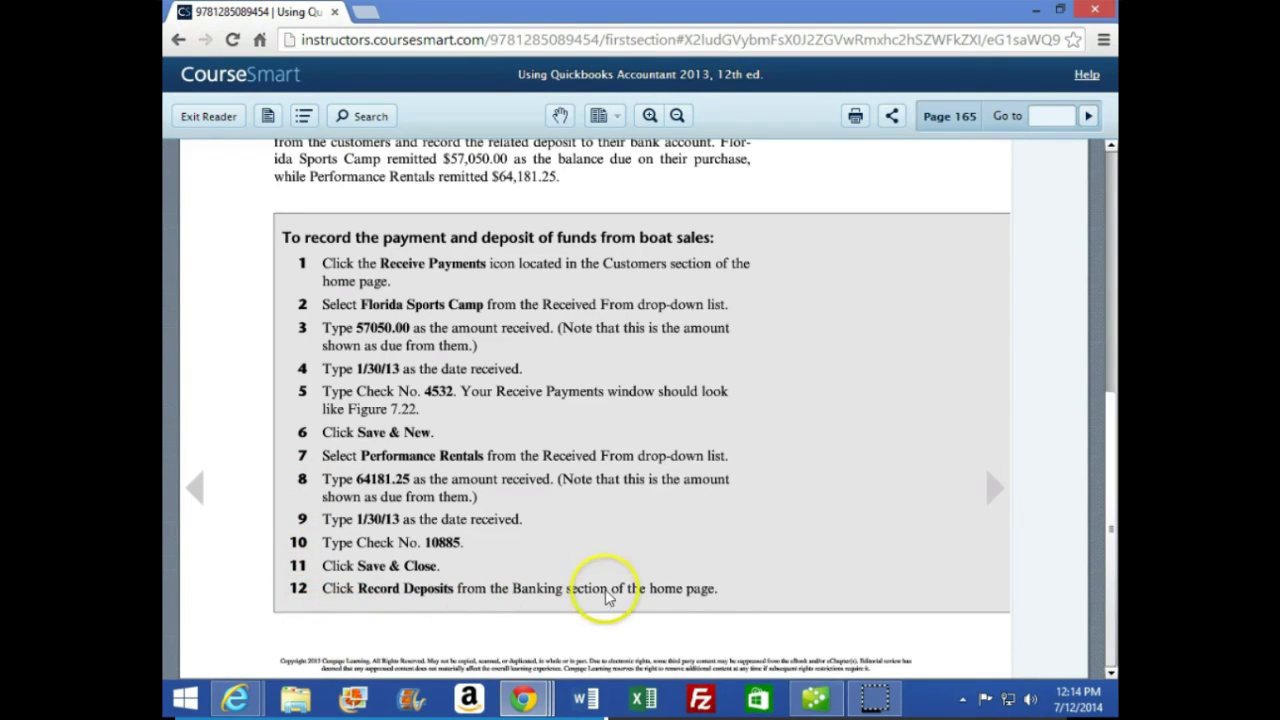
# Return to QuickBooks and record Performance Rentals' 64,181.25 payment dated 01/30/13 with check number 10885, then save and close it.
pyautogui.click(815, 703)
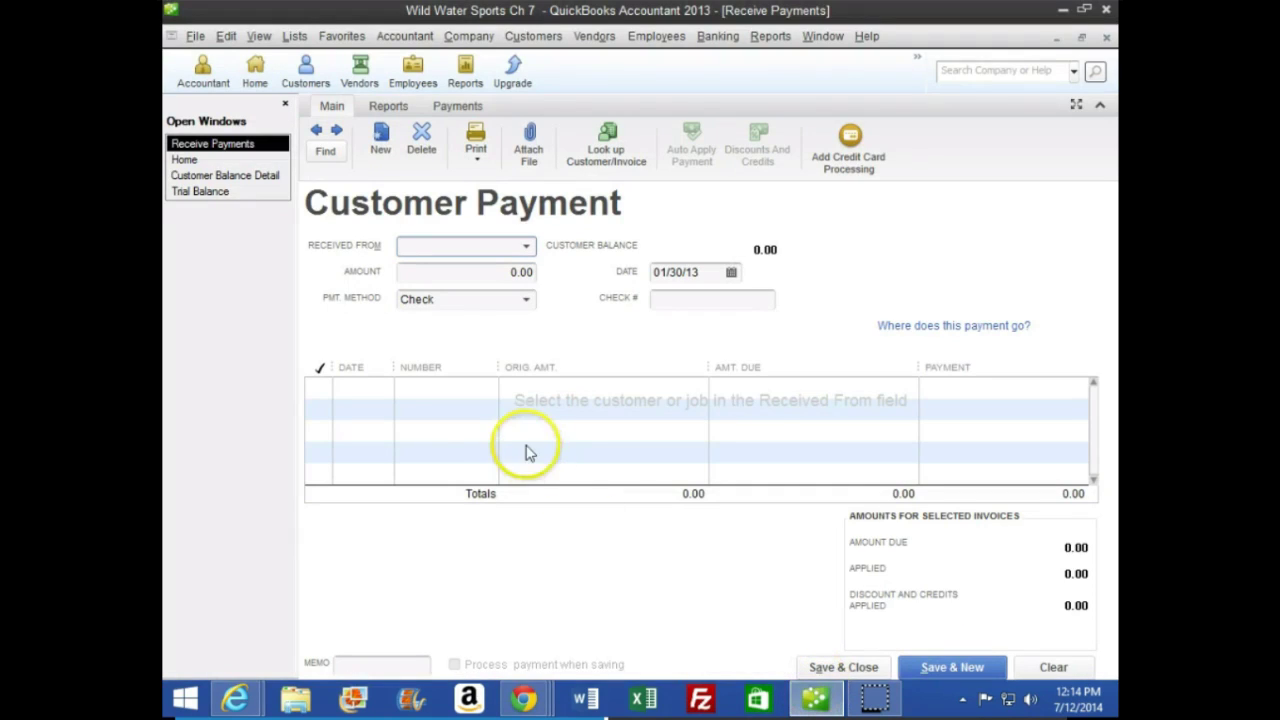
pyautogui.write('Performance Rentals')
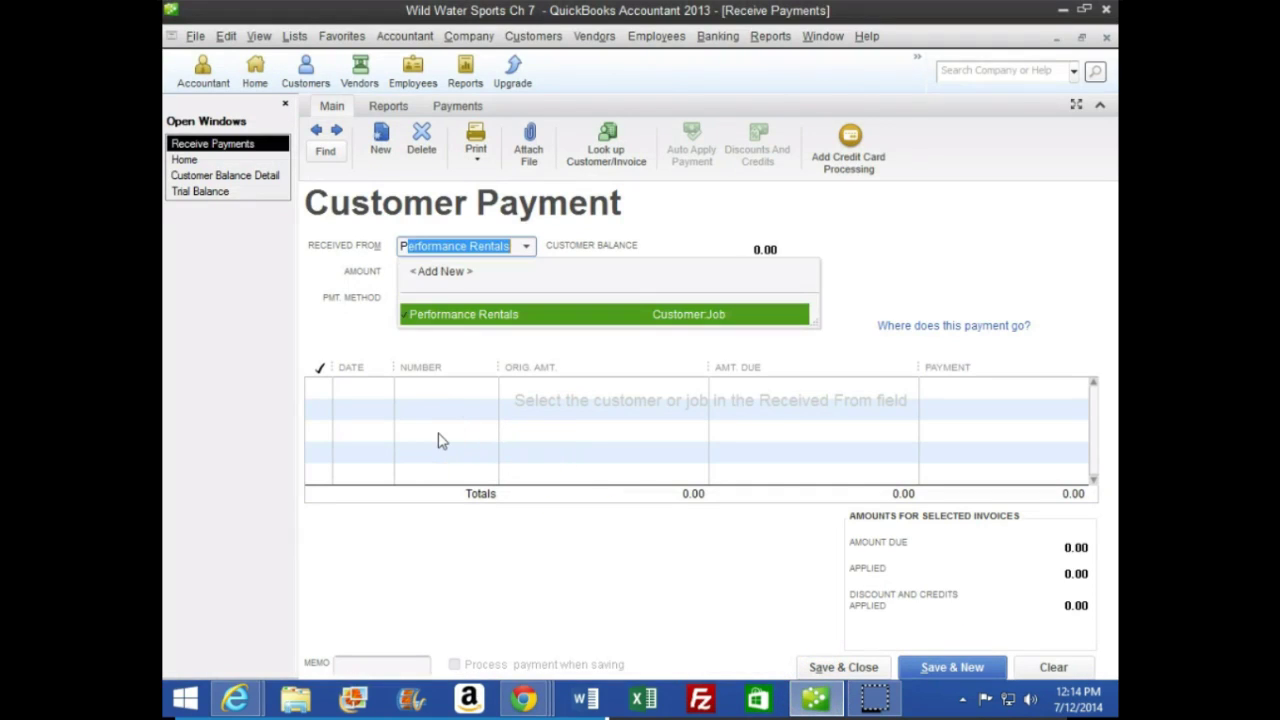
pyautogui.press('Tab')
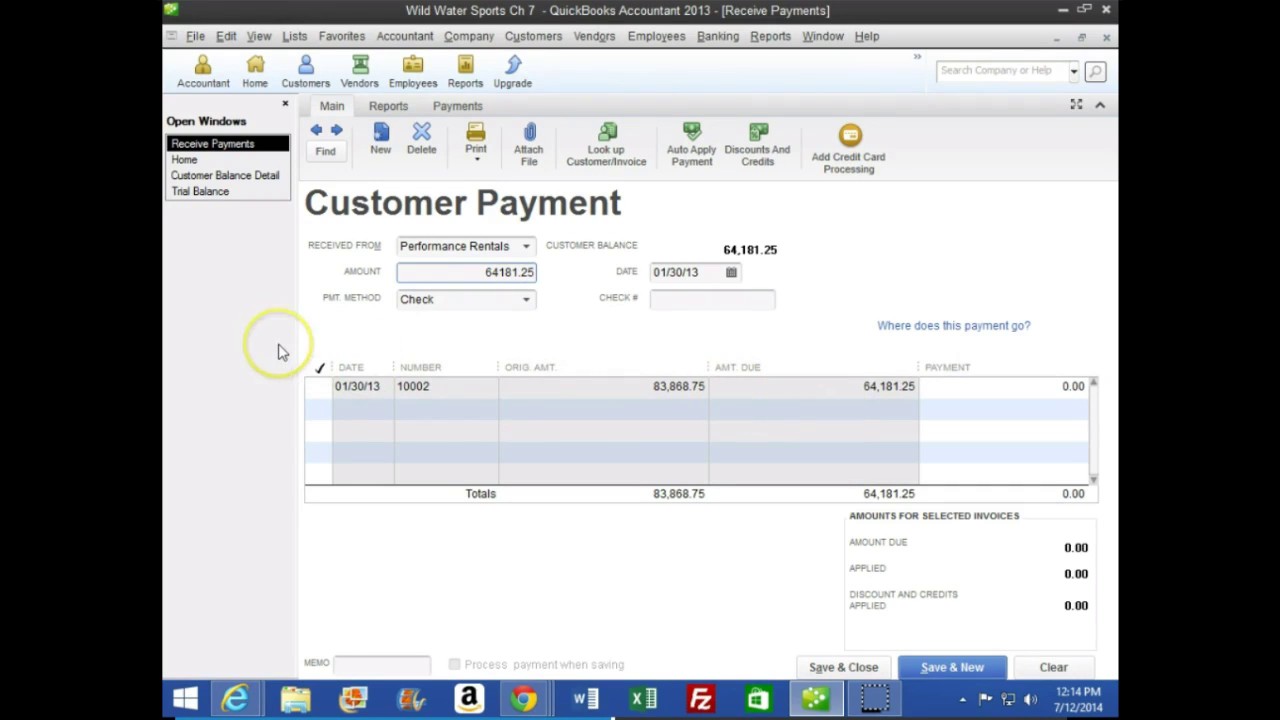
pyautogui.press('Tab')
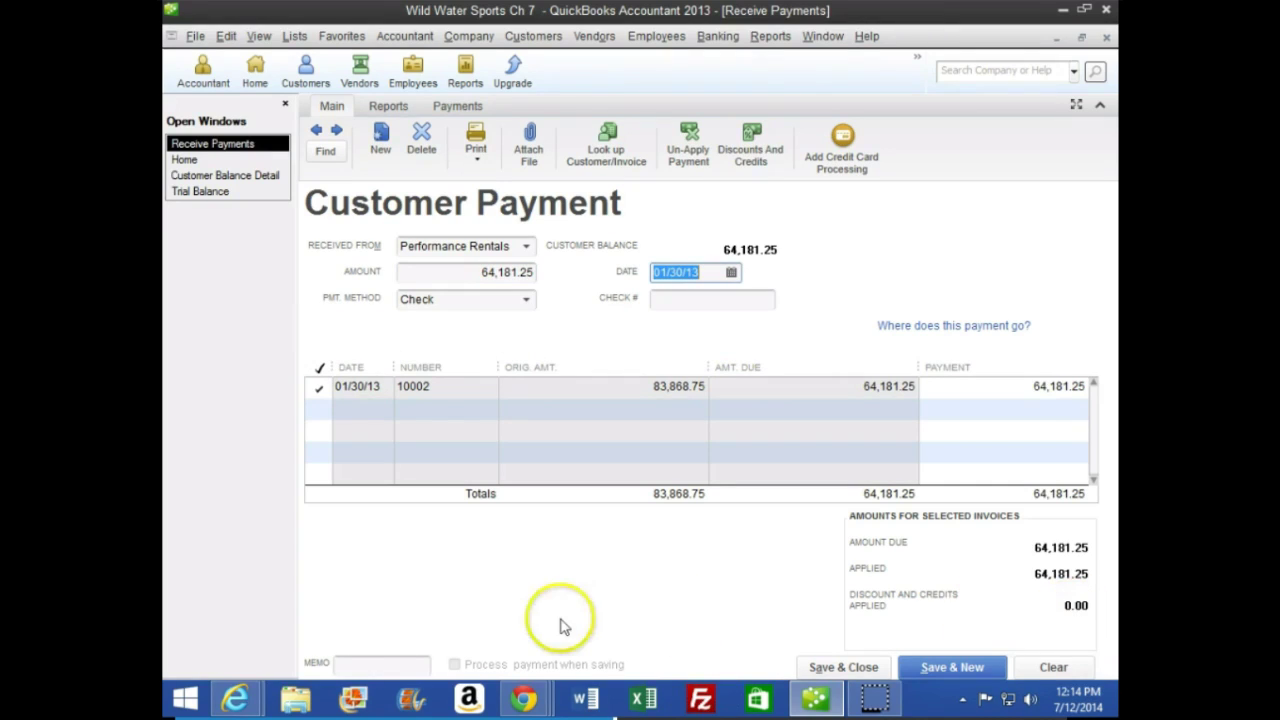
pyautogui.press('Tab')
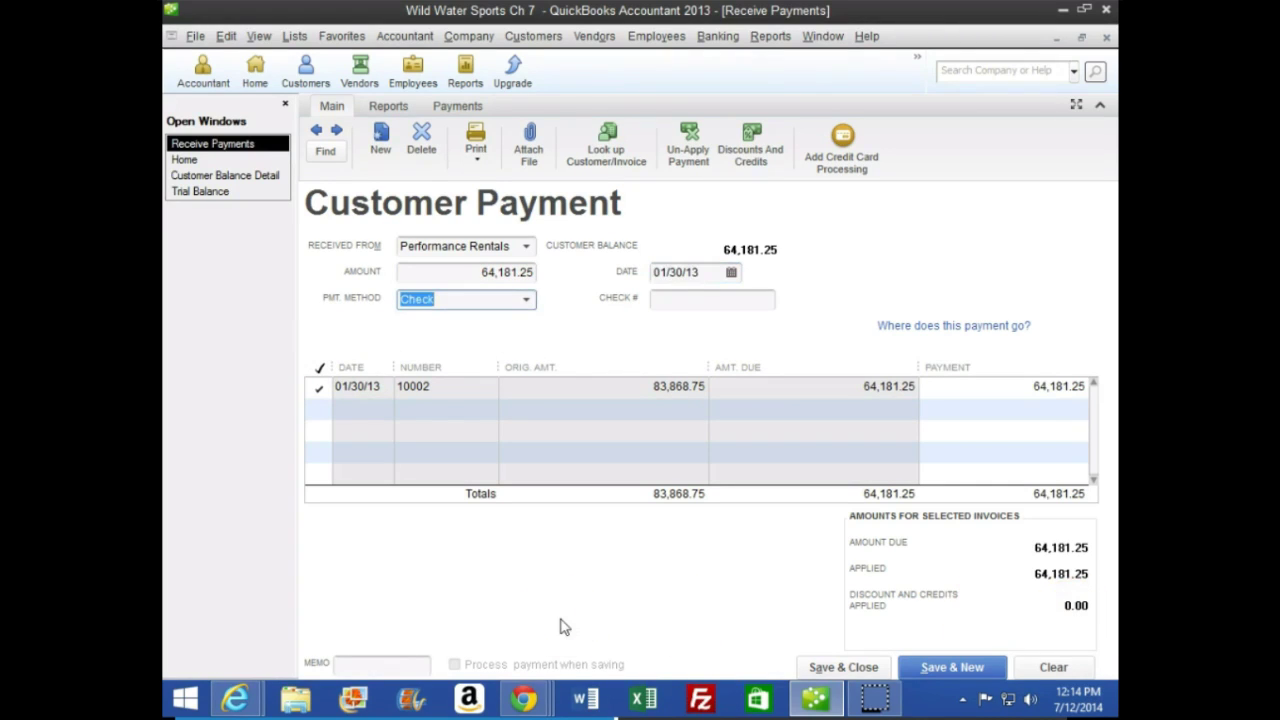
pyautogui.press('Tab')
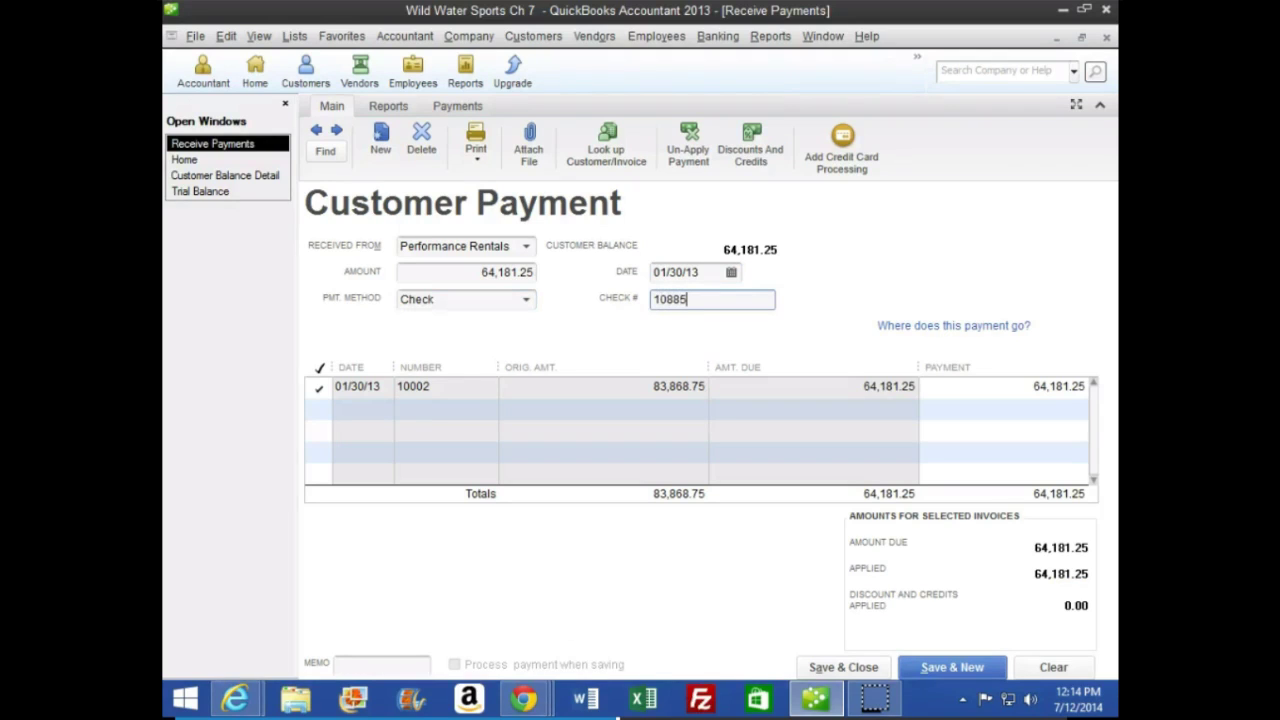
pyautogui.press('Tab')
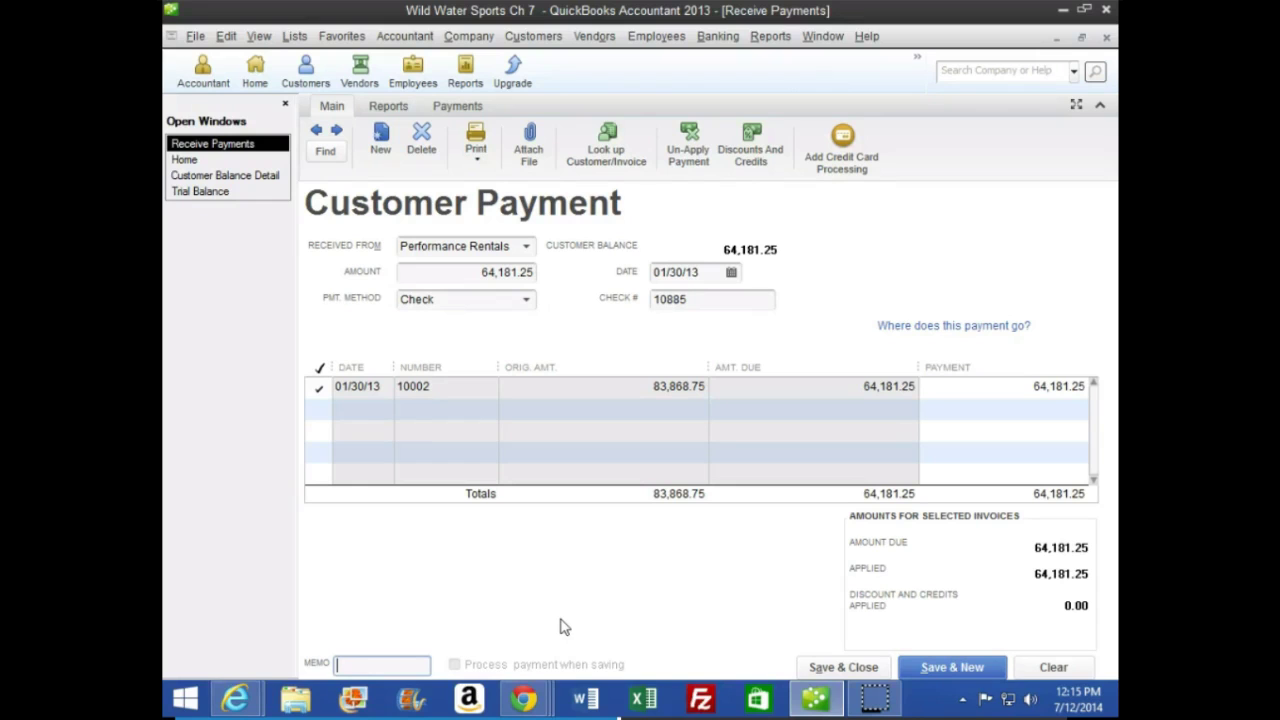
pyautogui.click(866, 667)
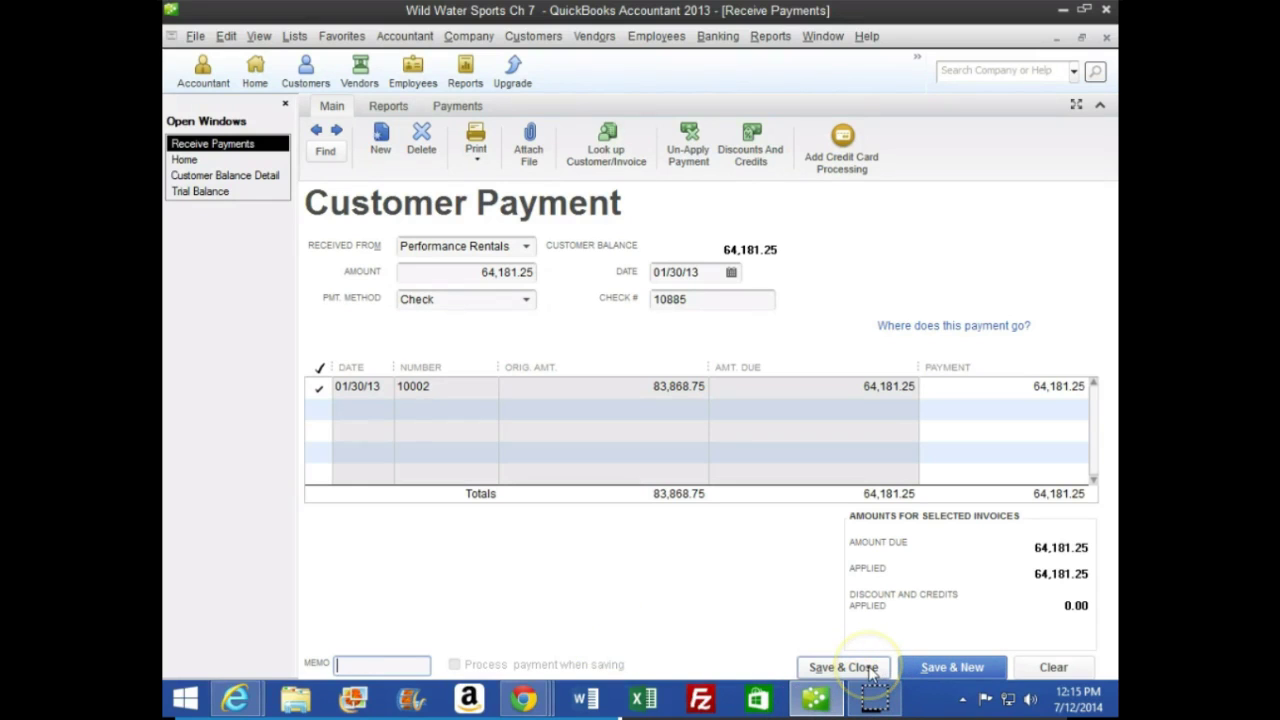
# Review Performance Rentals' balance in the Customer Balance Detail report and the transactions behind Undeposited Funds in the Trial Balance.
pyautogui.click(271, 162)
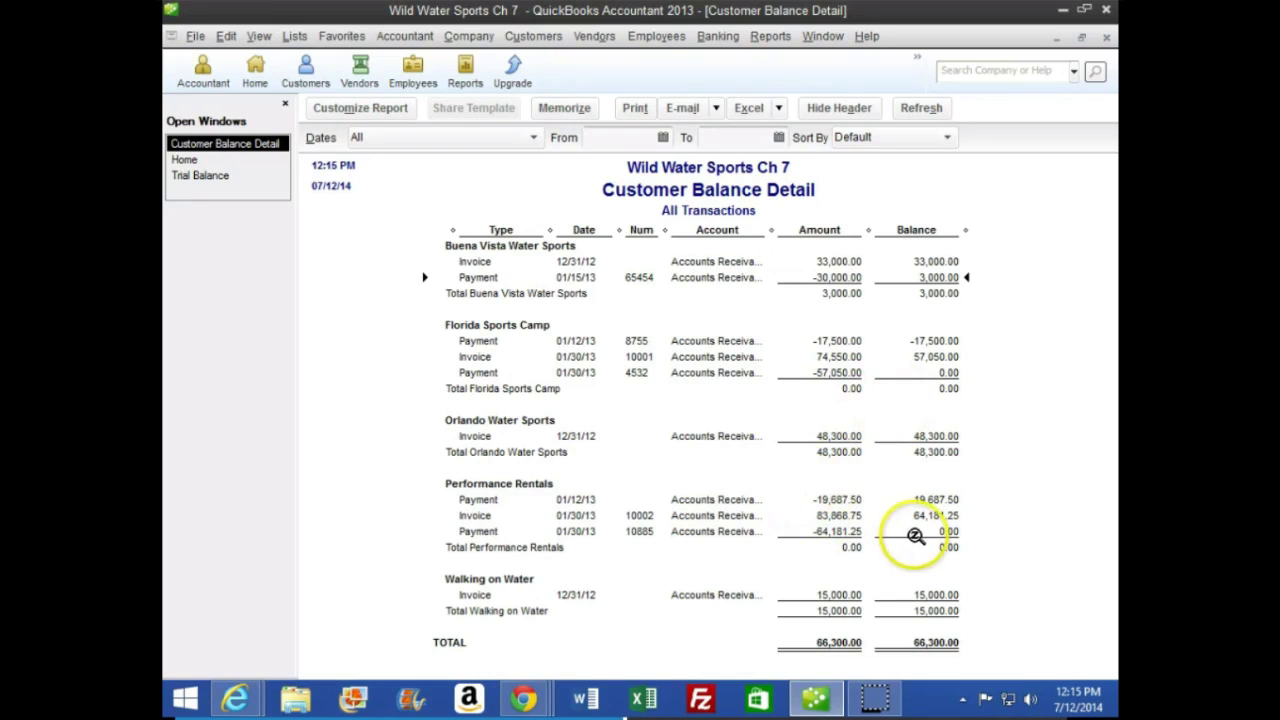
pyautogui.click(205, 175)
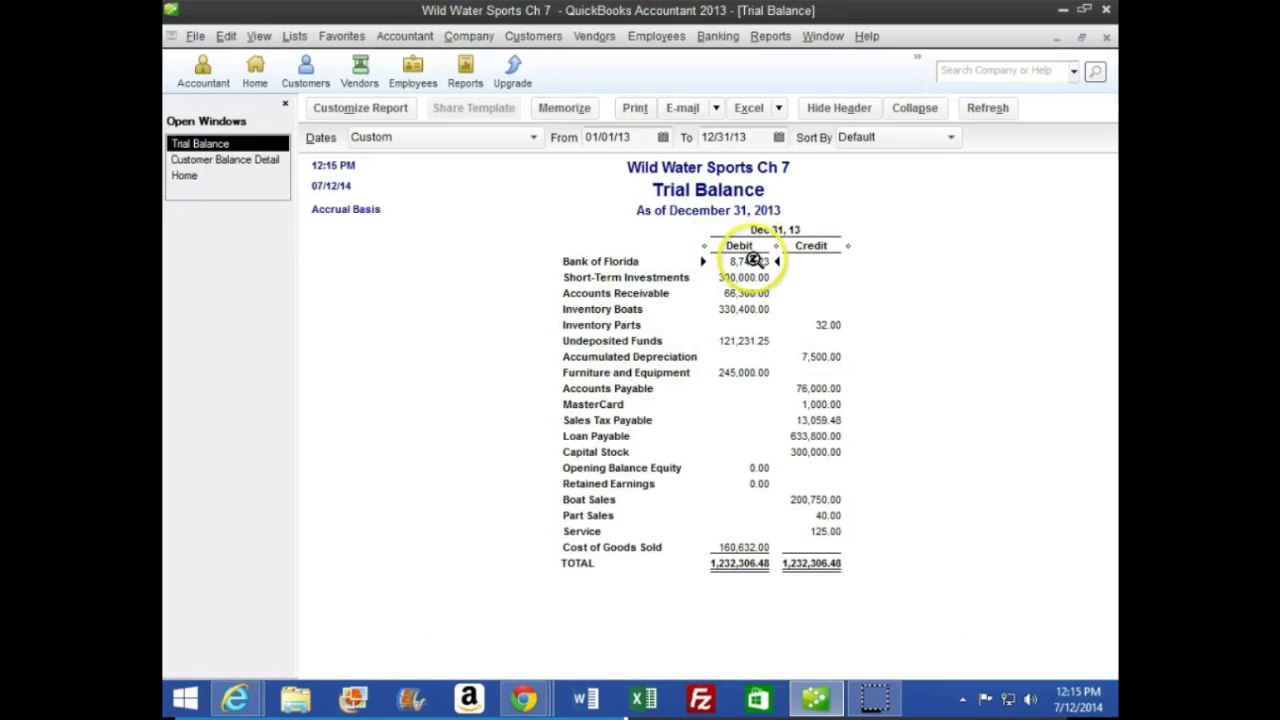
pyautogui.doubleClick(742, 340)
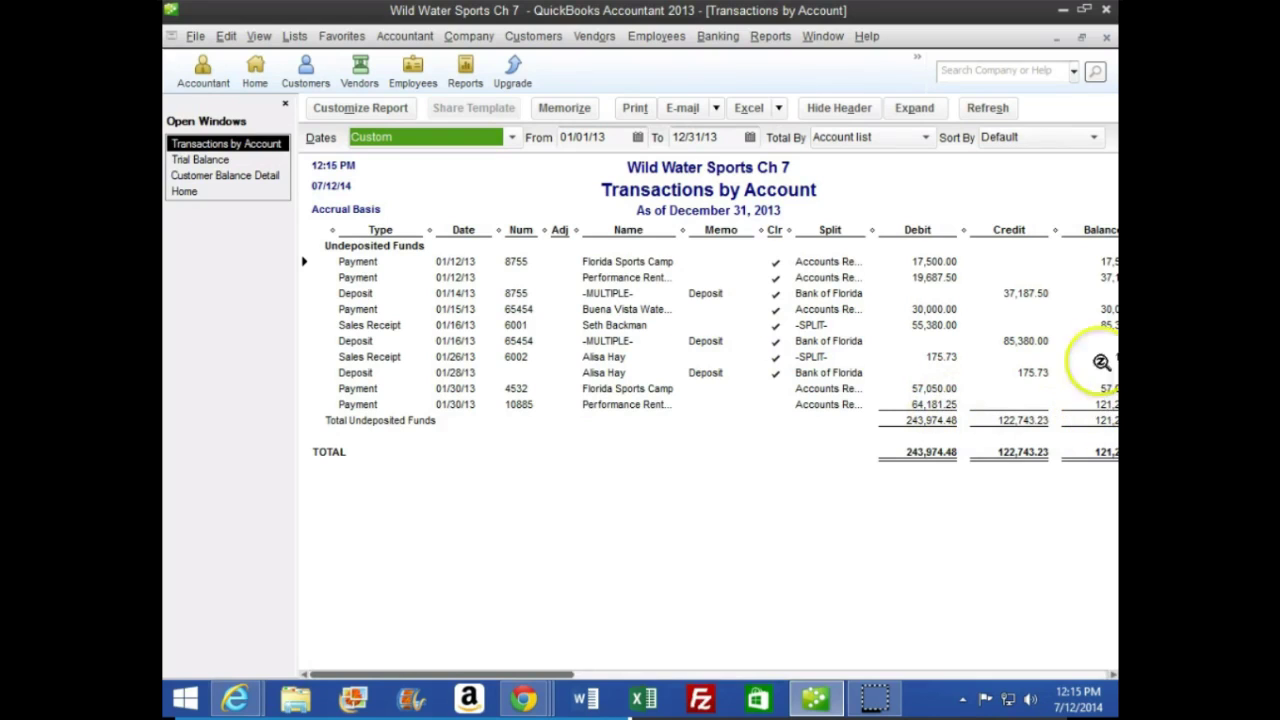
pyautogui.click(1106, 37)
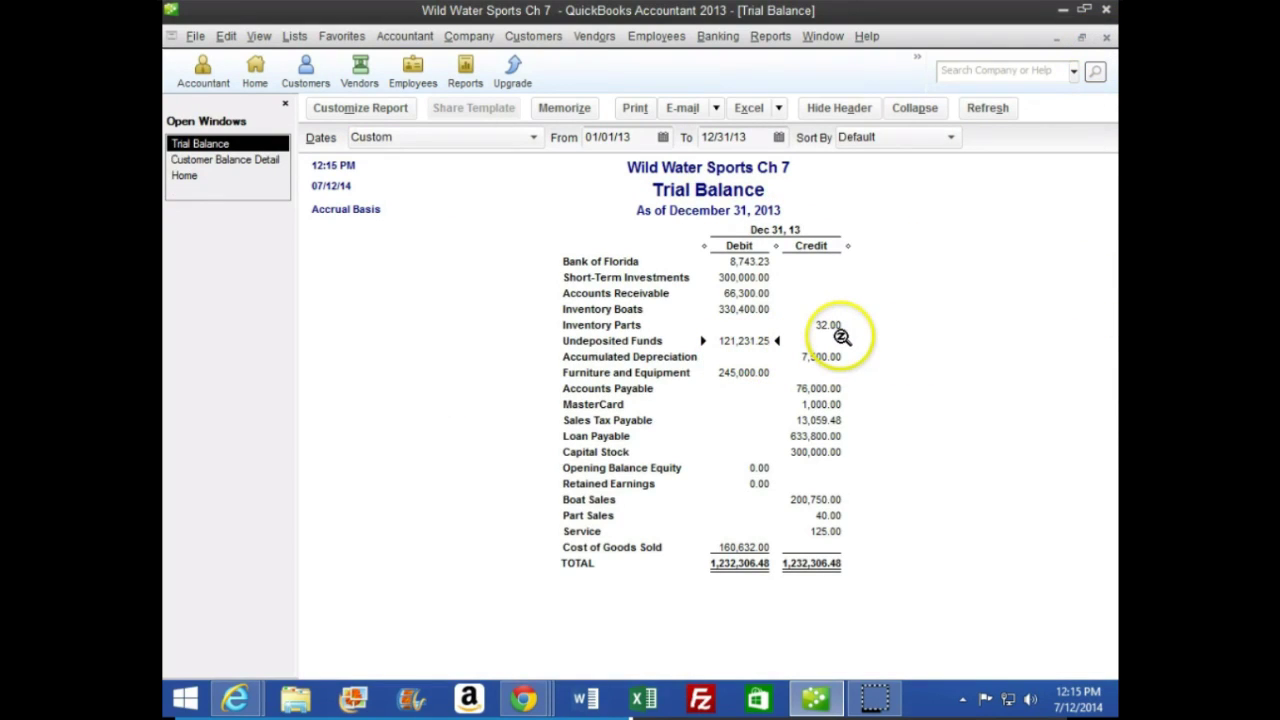
# Open a new bank deposit and consult the remaining deposit steps on page 166 of the CourseSmart textbook.
pyautogui.click(255, 75)
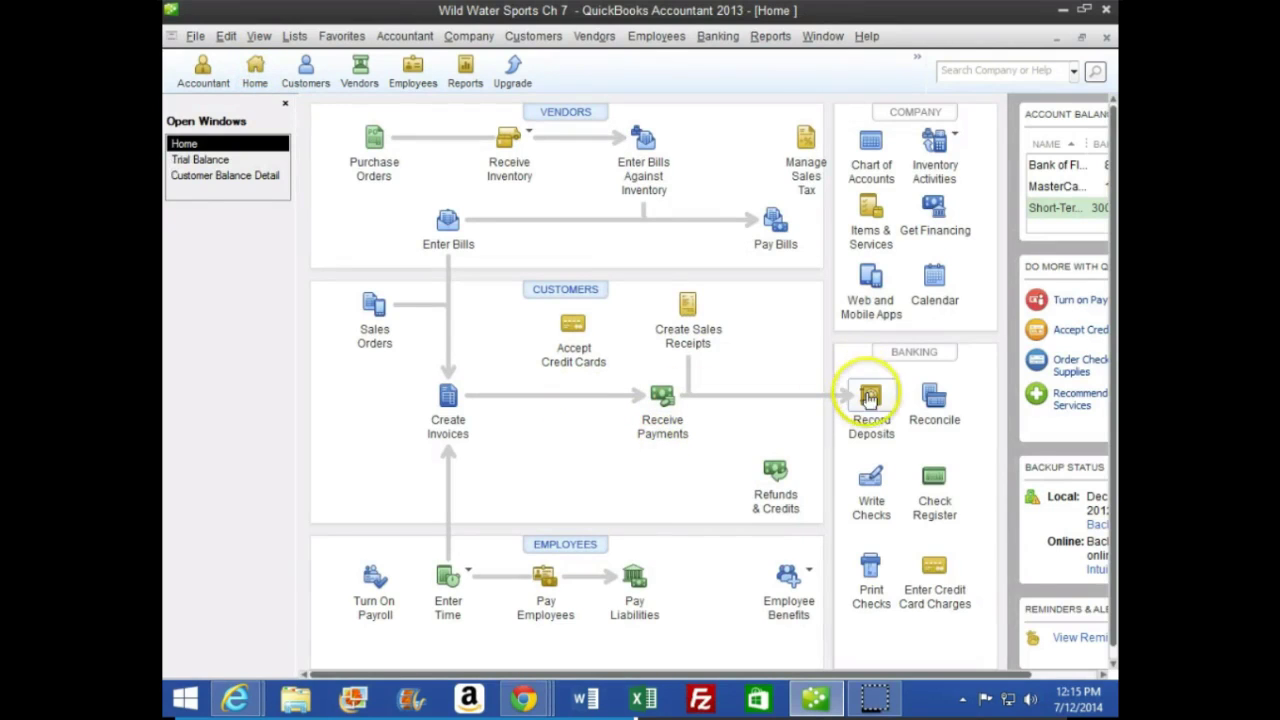
pyautogui.click(870, 400)
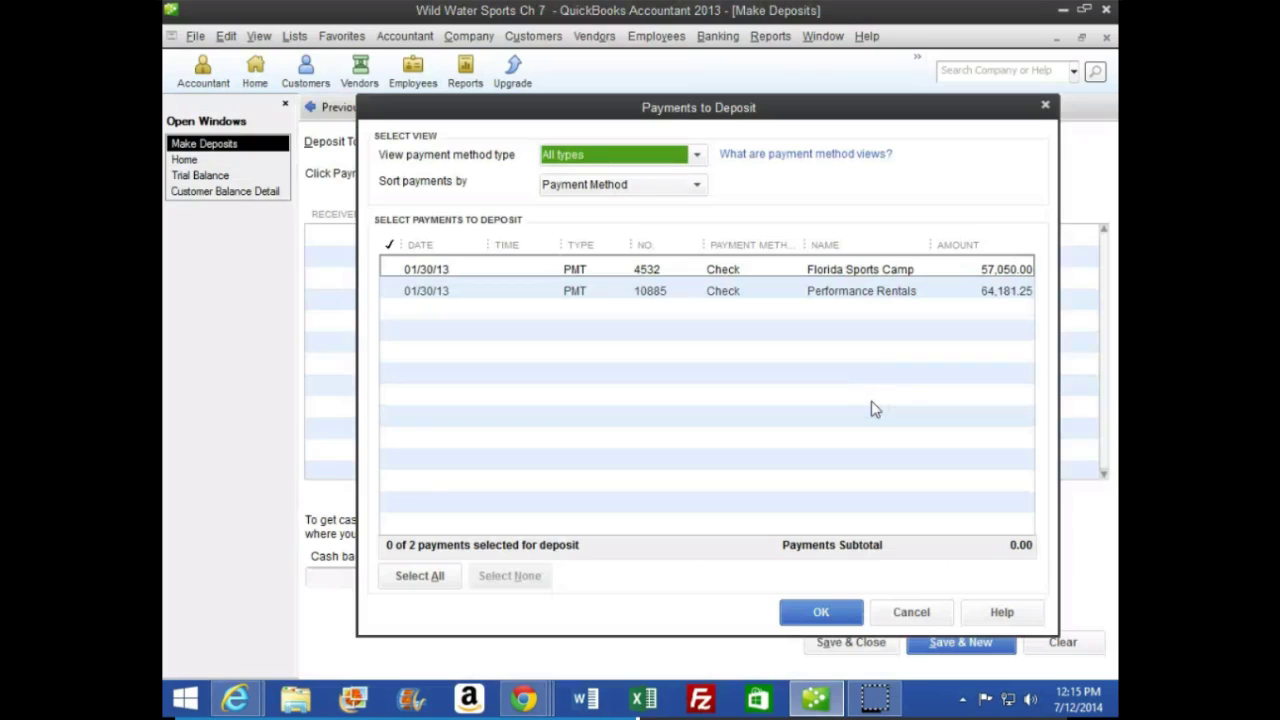
pyautogui.click(526, 697)
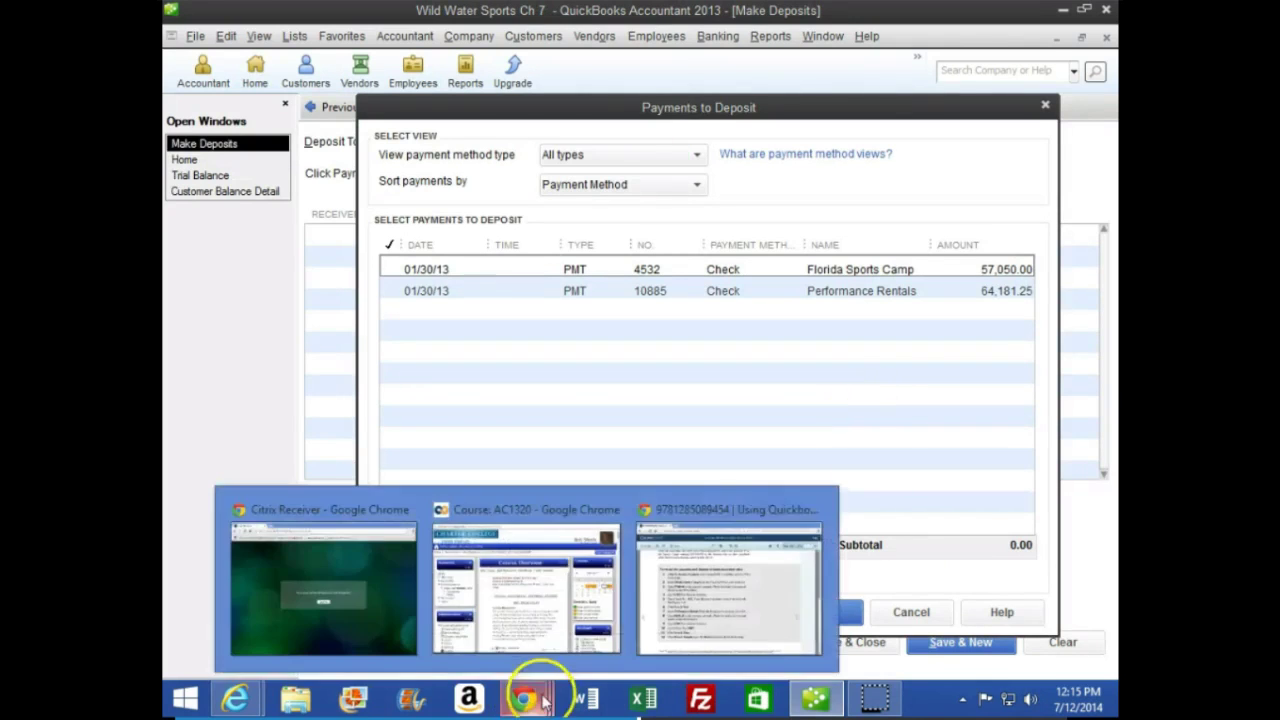
pyautogui.click(720, 582)
pyautogui.click(995, 490)
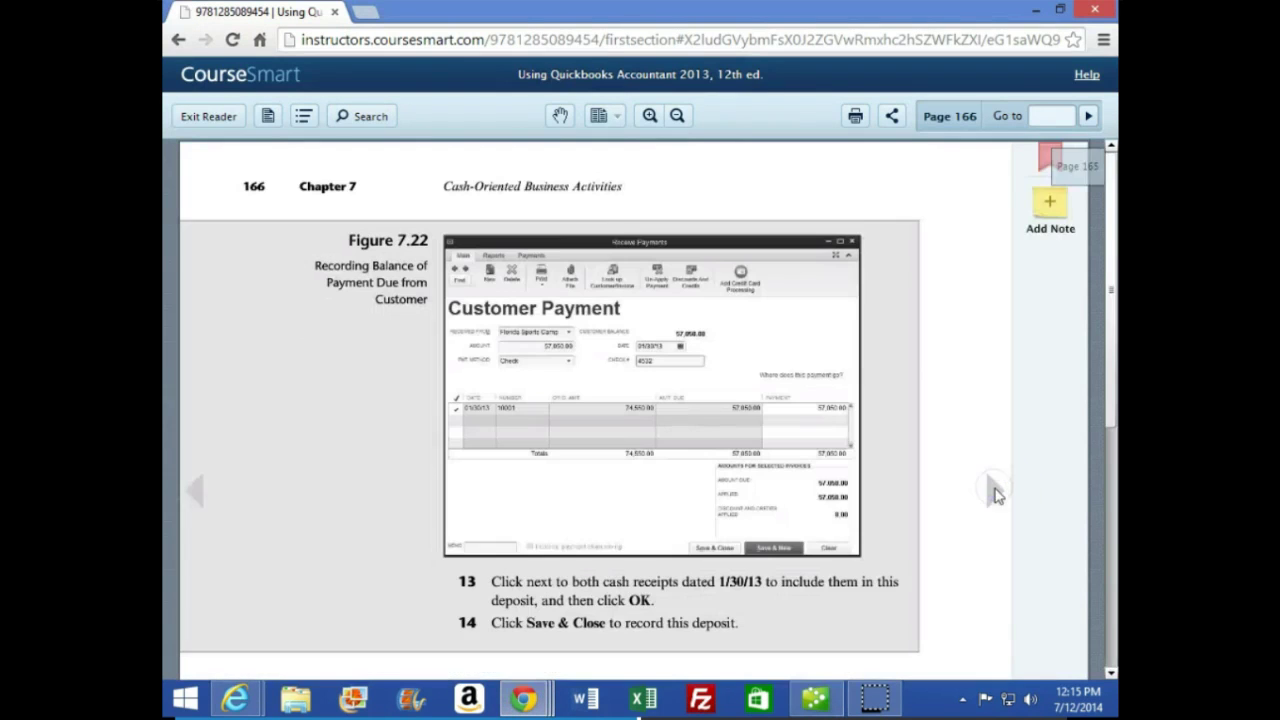
pyautogui.scroll(-1, 391, 505)
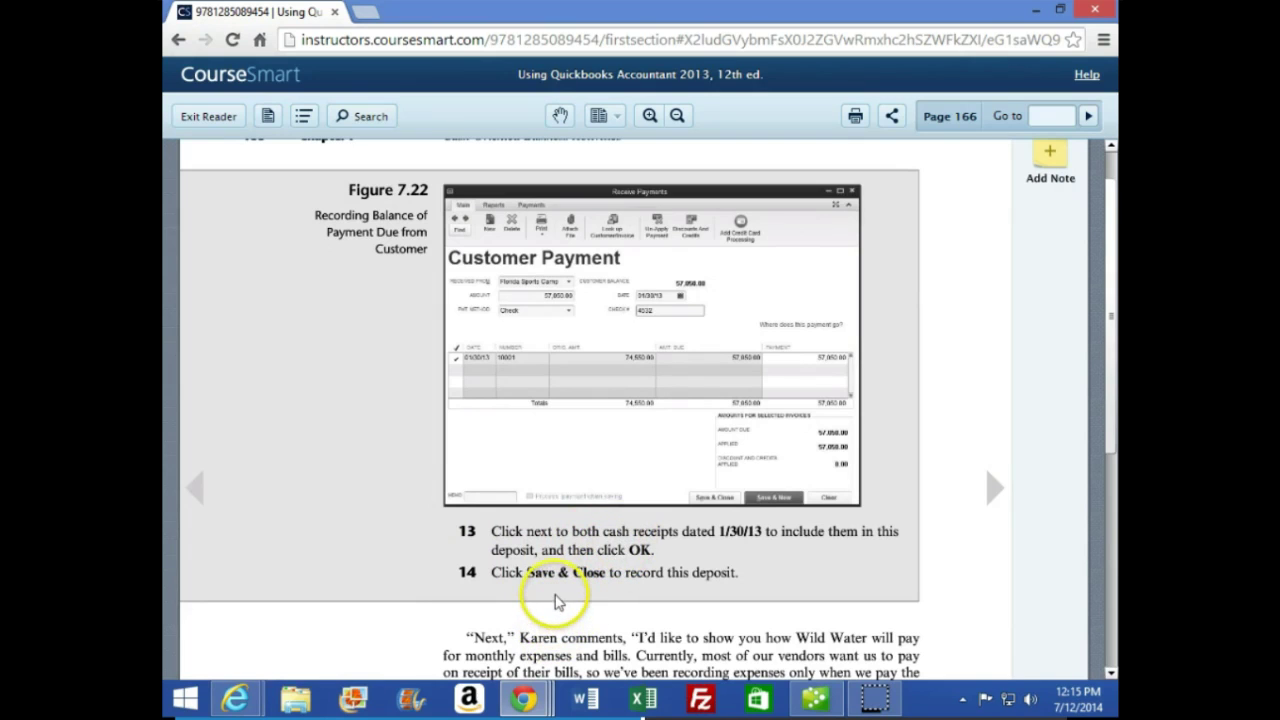
# Back in QuickBooks, include the Florida Sports Camp and Performance Rentals payments in the Bank of Florida deposit, then save and close it.
pyautogui.click(815, 695)
pyautogui.click(391, 268)
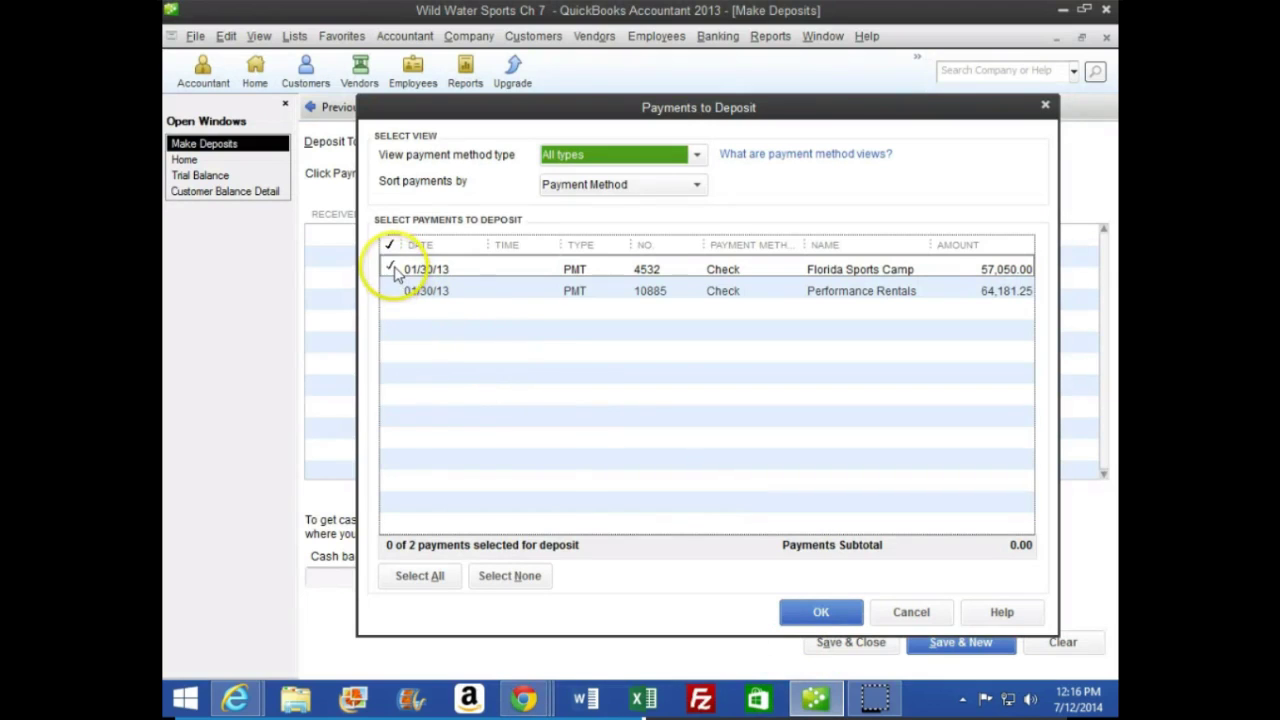
pyautogui.click(393, 291)
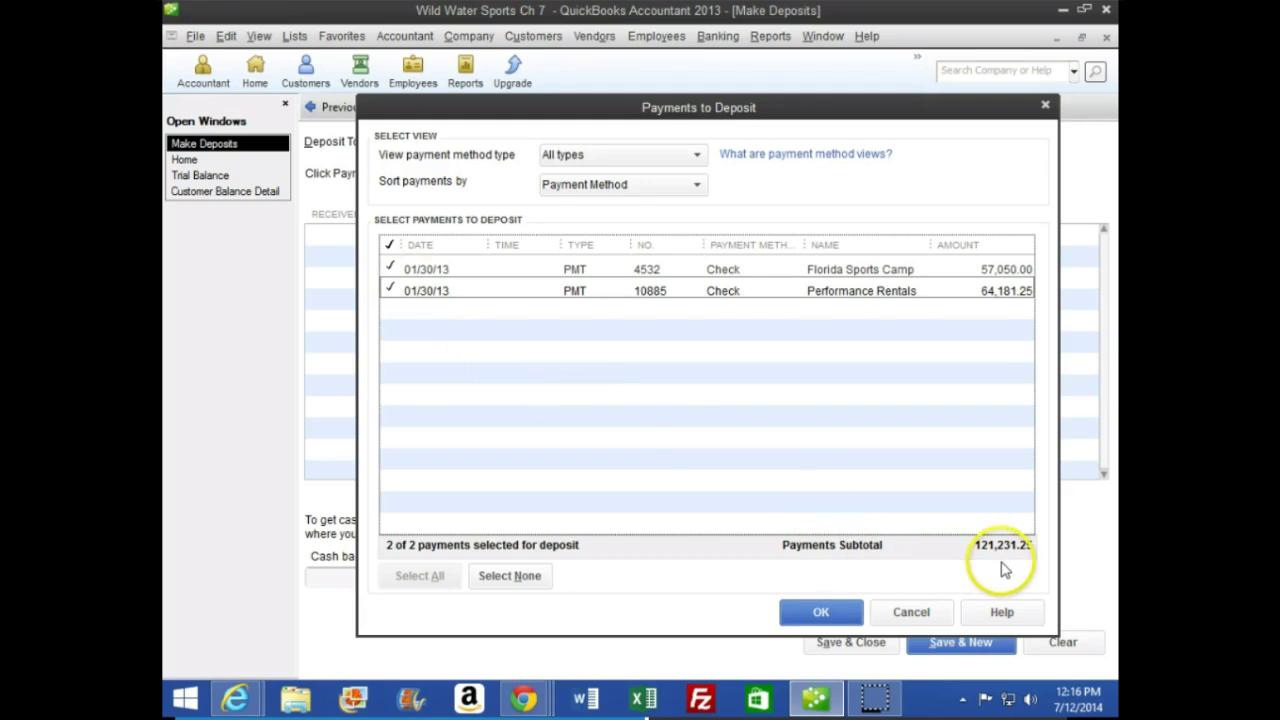
pyautogui.click(821, 612)
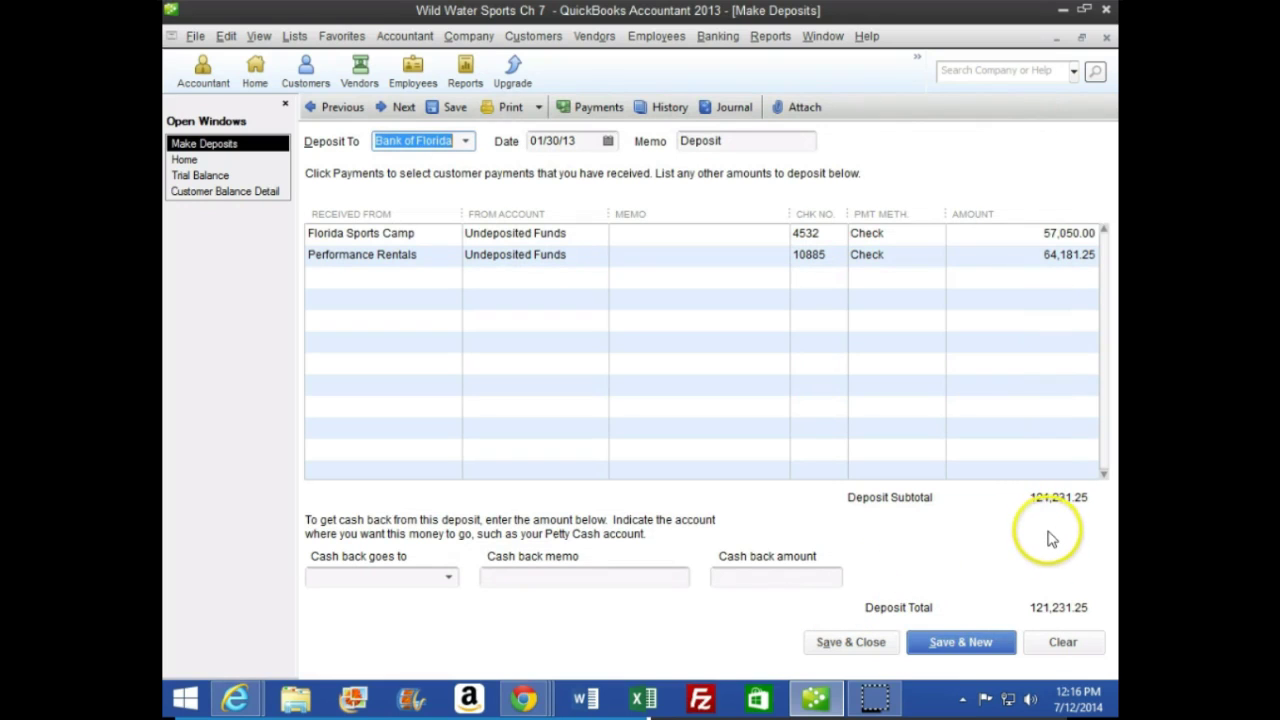
pyautogui.click(845, 643)
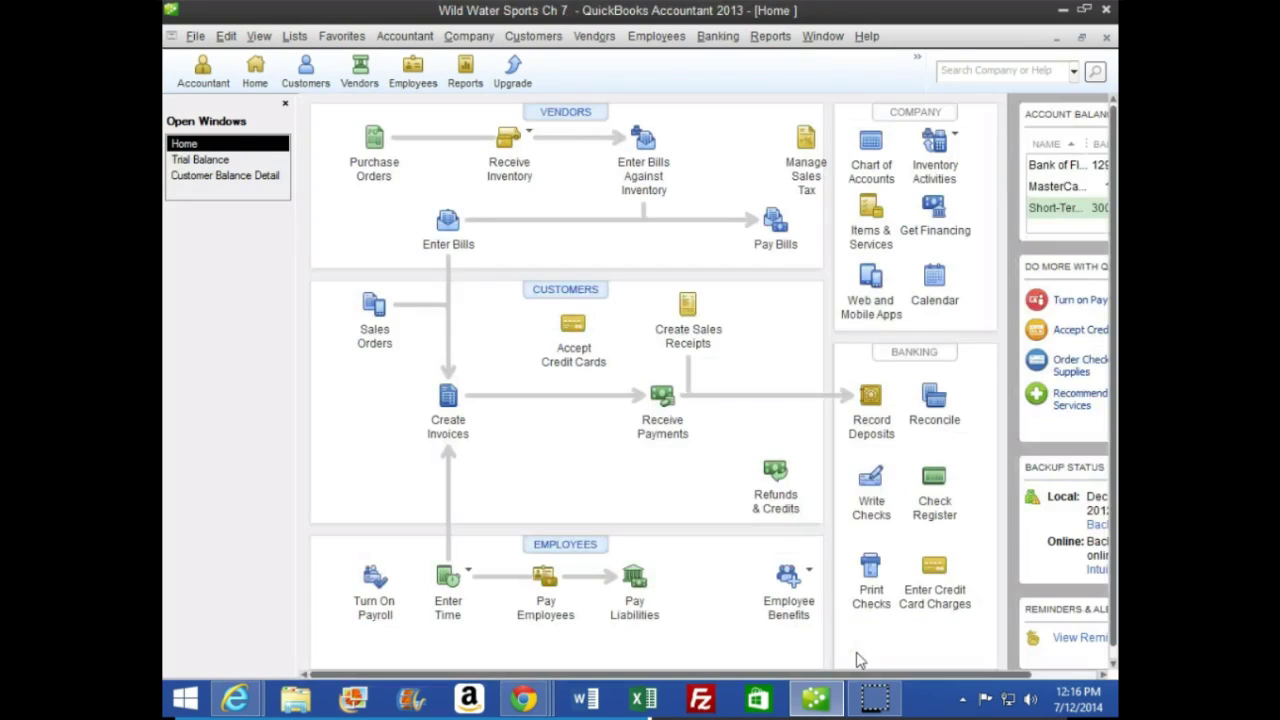
# Review the Bank of Florida and Undeposited Funds balances in the Trial Balance.
pyautogui.click(203, 161)
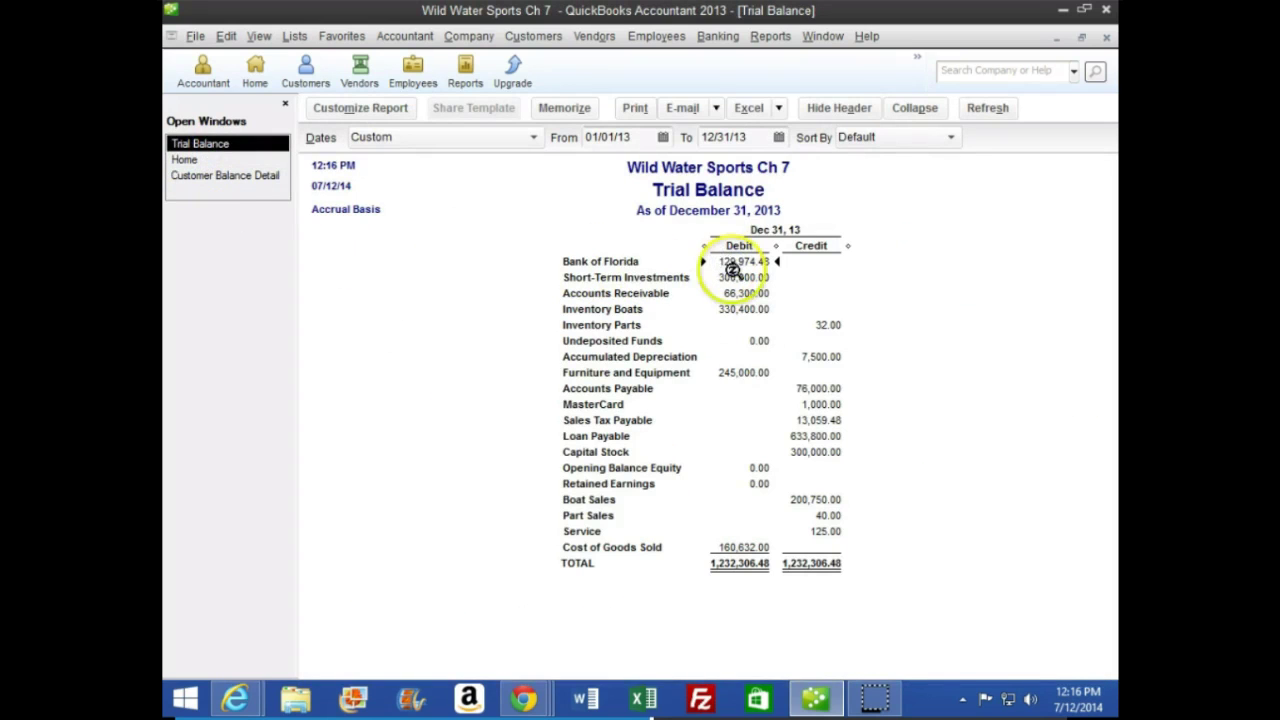
pyautogui.doubleClick(740, 284)
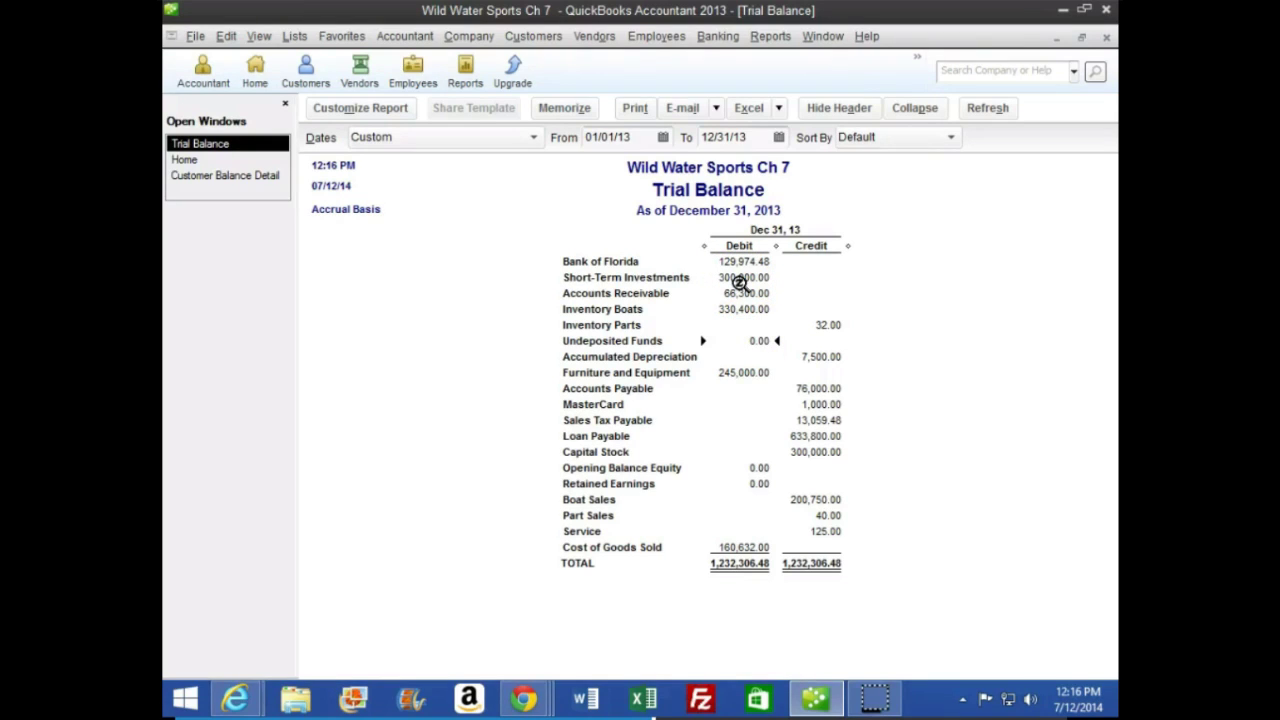
pyautogui.doubleClick(736, 265)
# Consult the CourseSmart textbook's check-writing instructions, then start Bank of Florida check 1006 in QuickBooks with the date 01/31/13.
pyautogui.moveTo(523, 697)
pyautogui.click(698, 602)
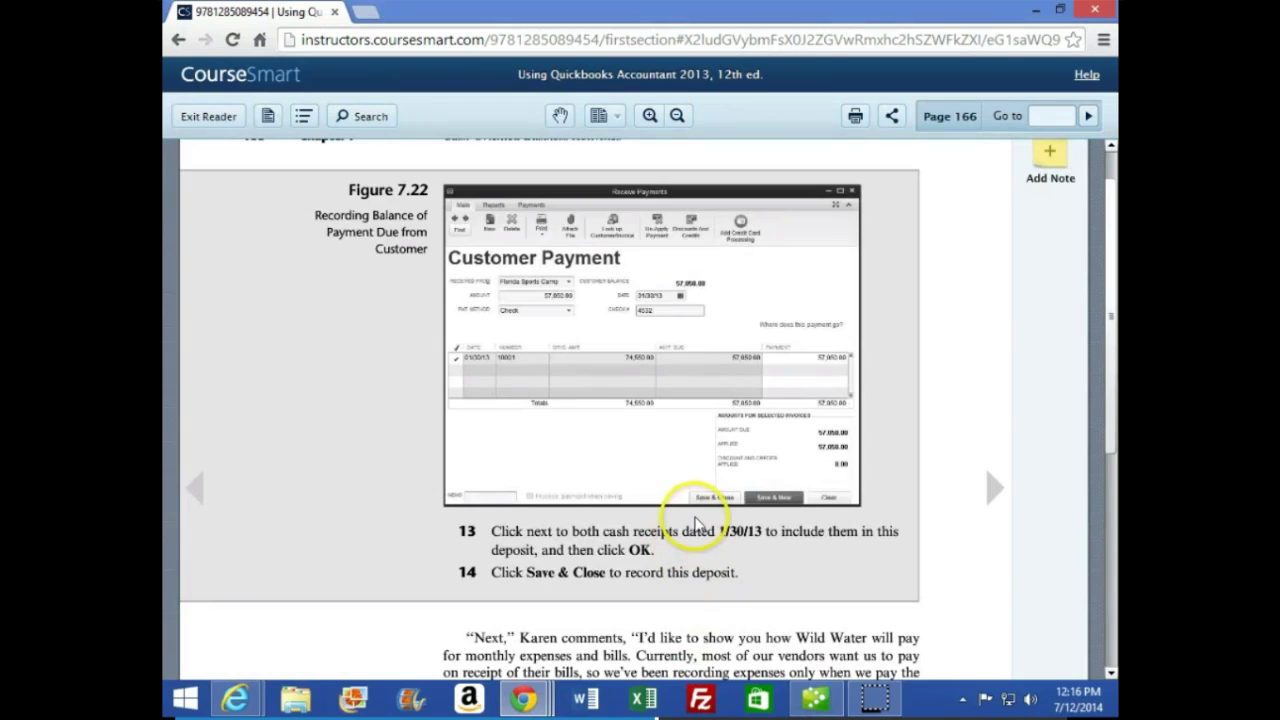
pyautogui.scroll(-5, 697, 524)
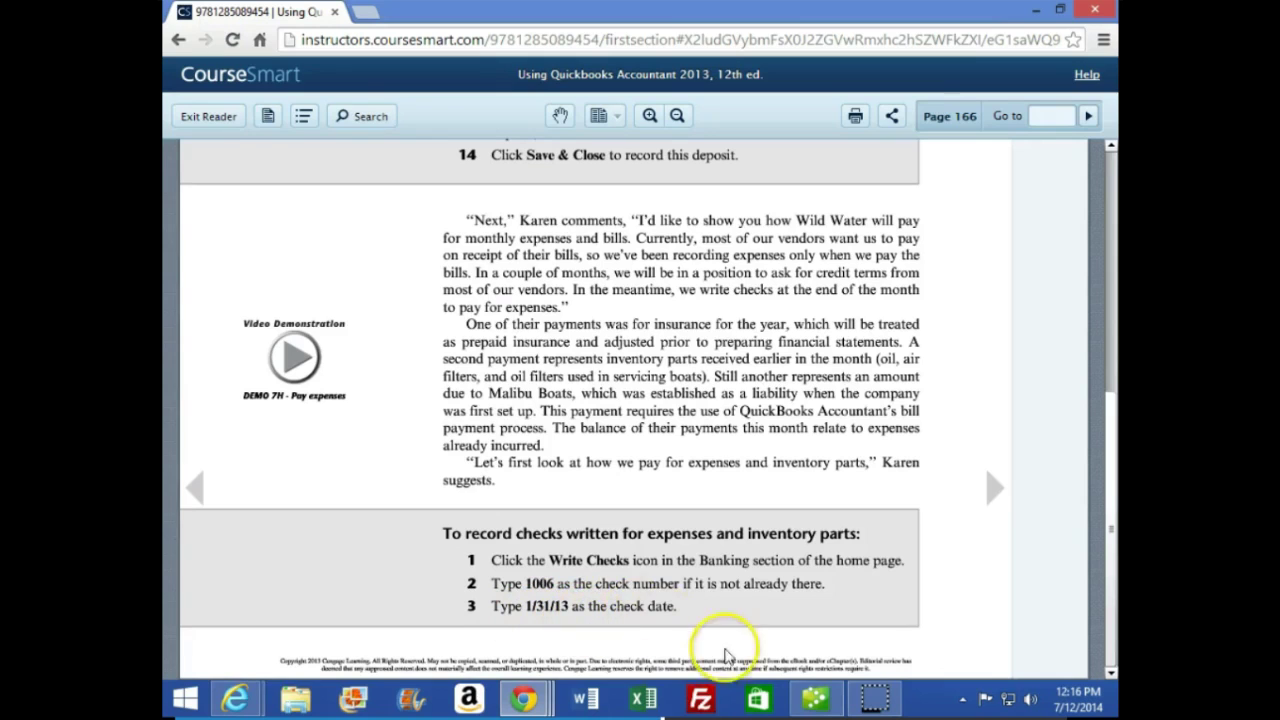
pyautogui.click(822, 702)
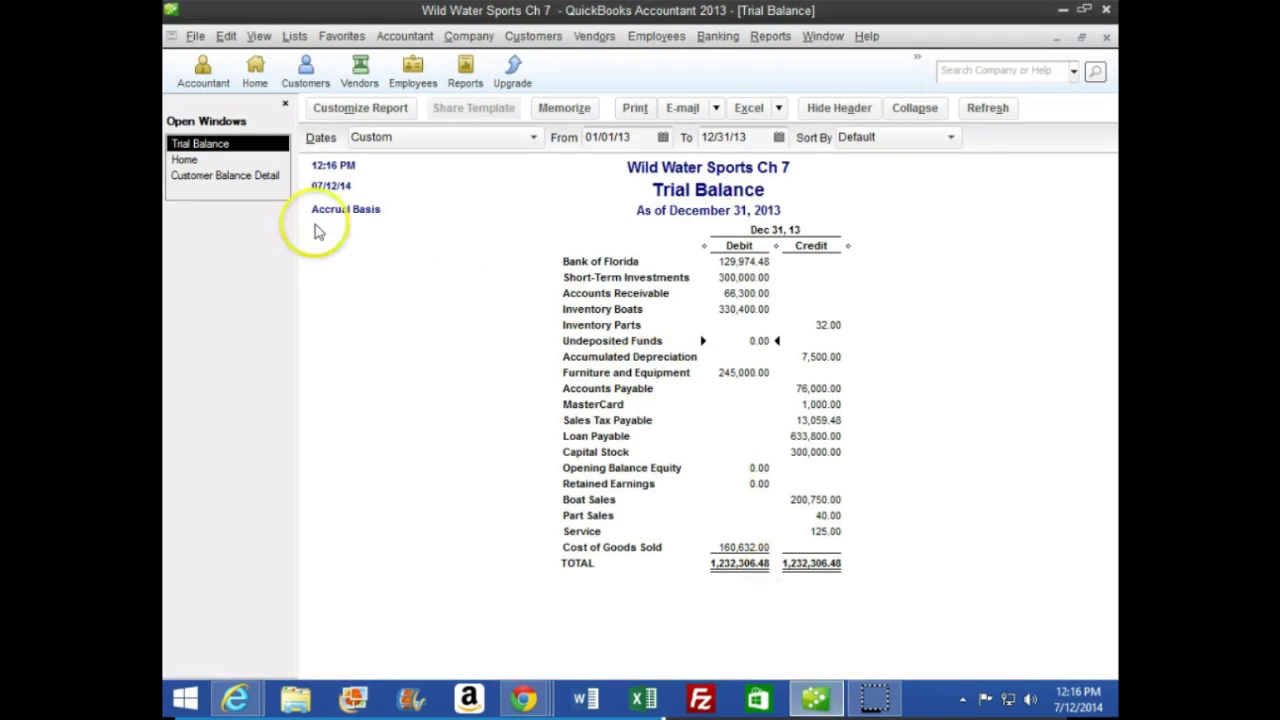
pyautogui.click(193, 160)
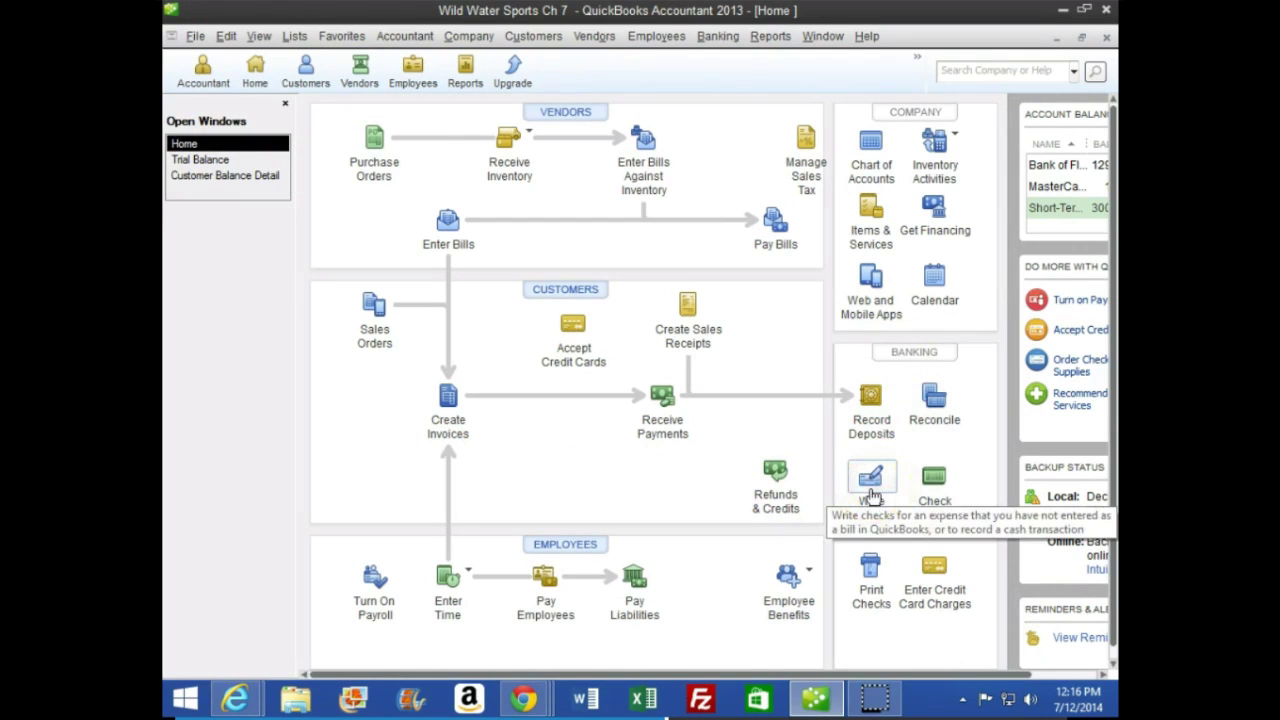
pyautogui.click(871, 490)
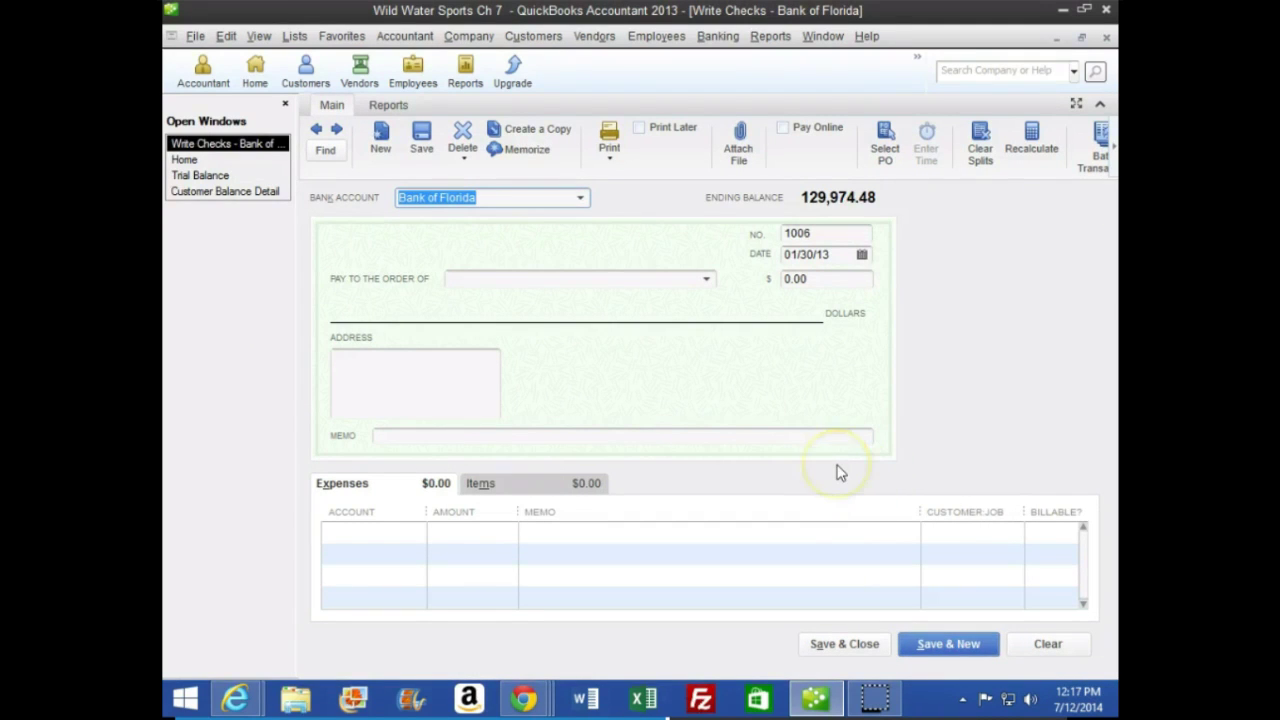
pyautogui.press('Tab')
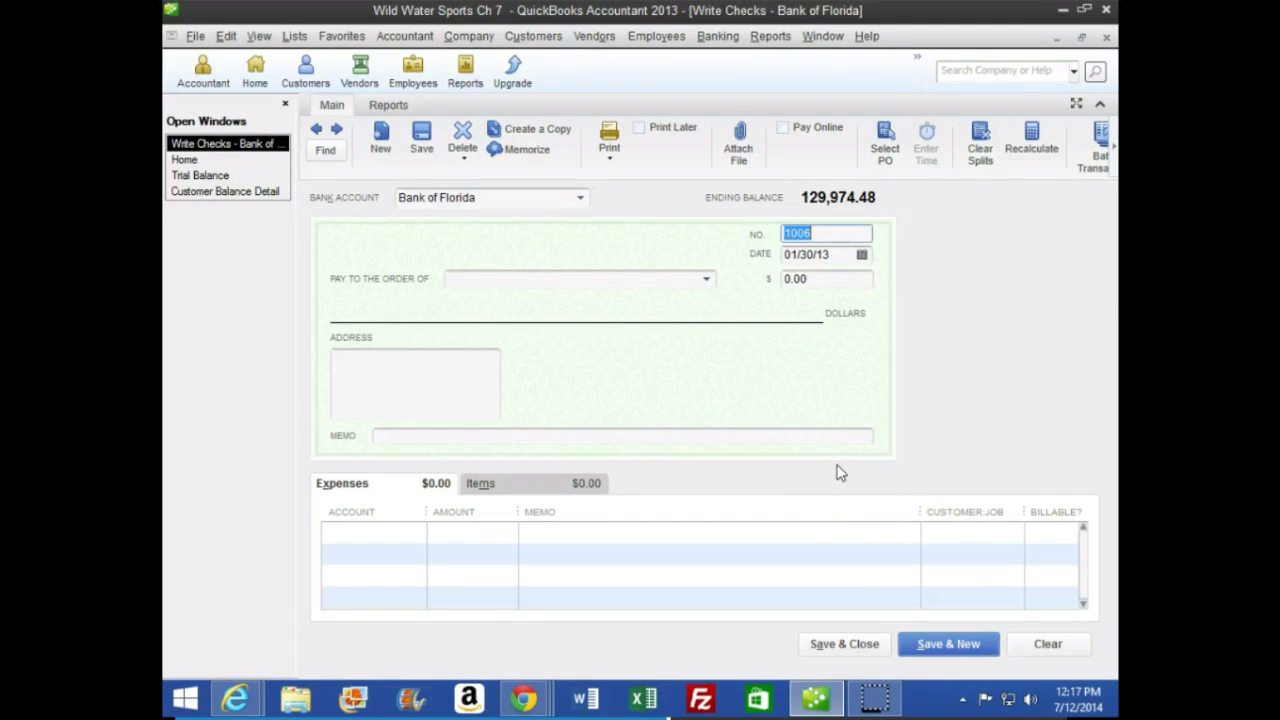
pyautogui.press('Tab')
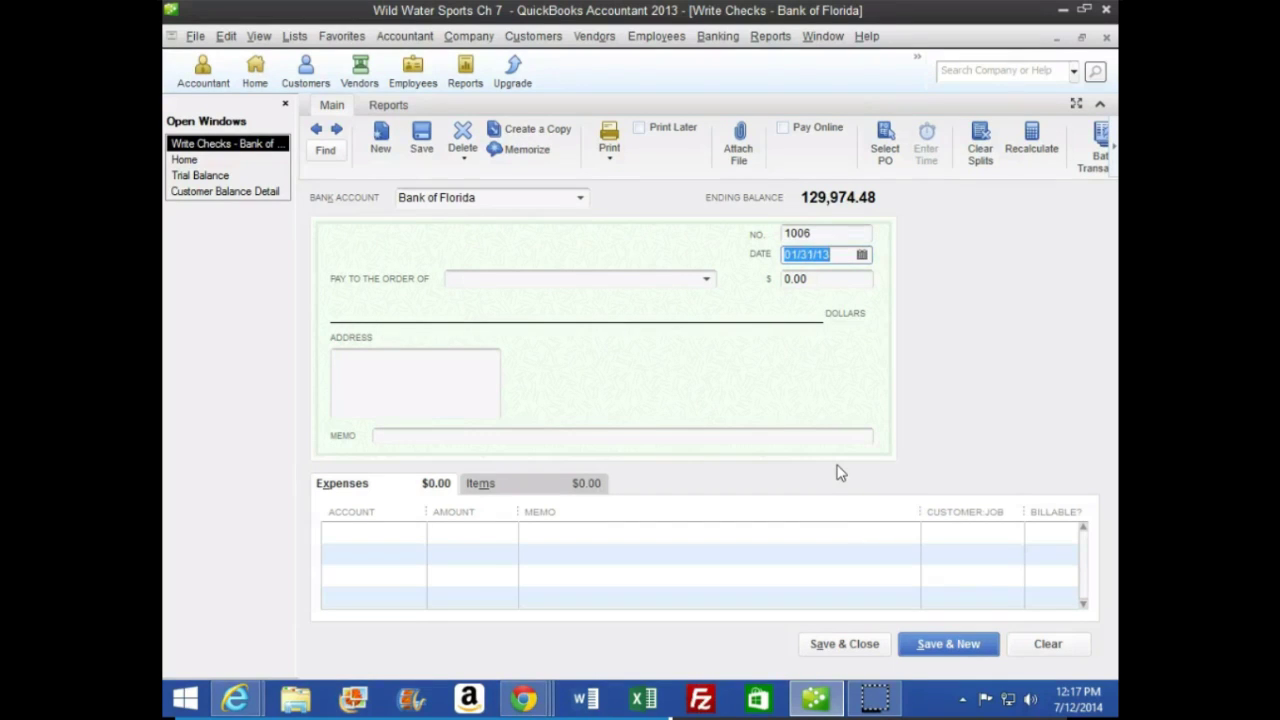
pyautogui.press('Tab')
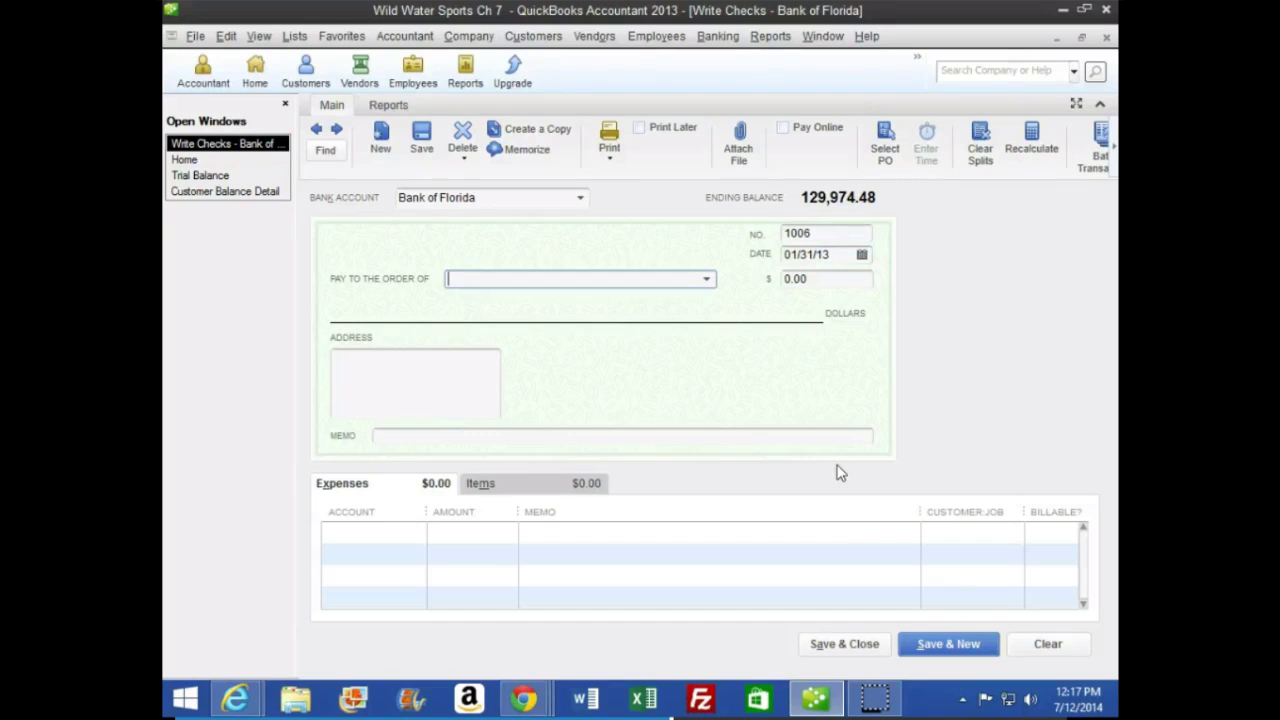
# Consult the Manchester Insurance check-writing steps on page 167 of the CourseSmart textbook.
pyautogui.moveTo(516, 696)
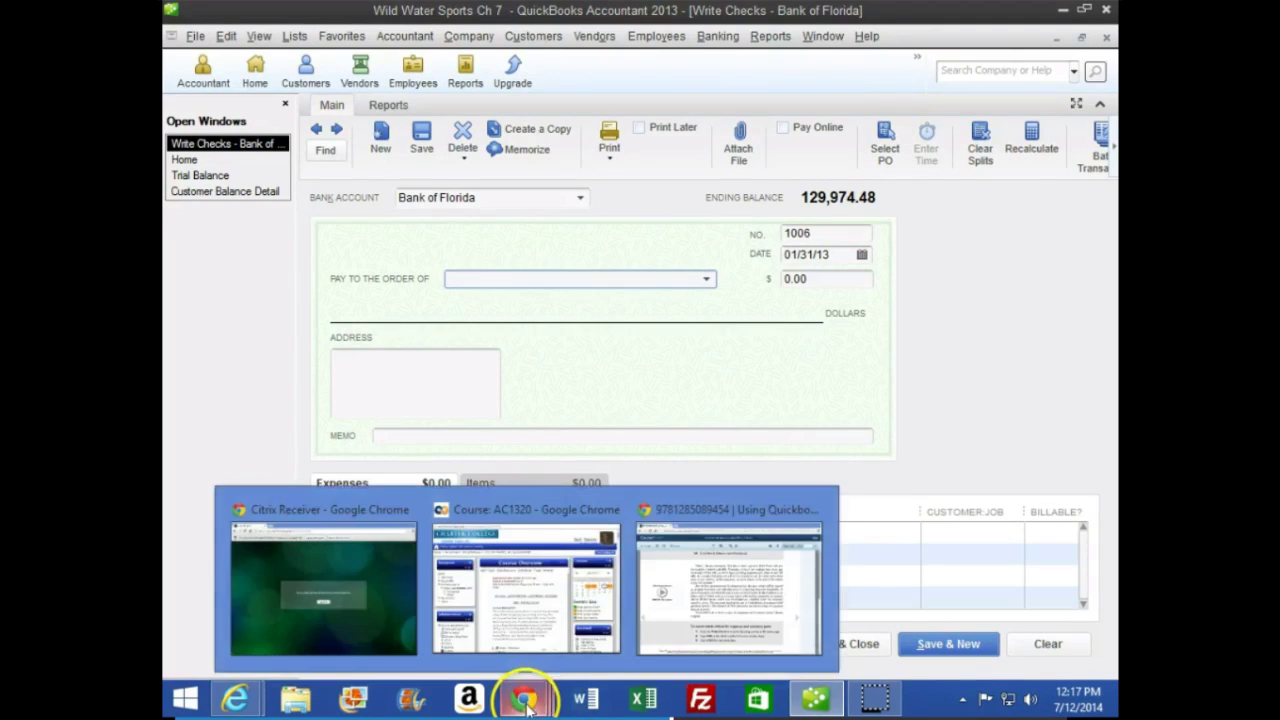
pyautogui.click(725, 622)
pyautogui.click(992, 487)
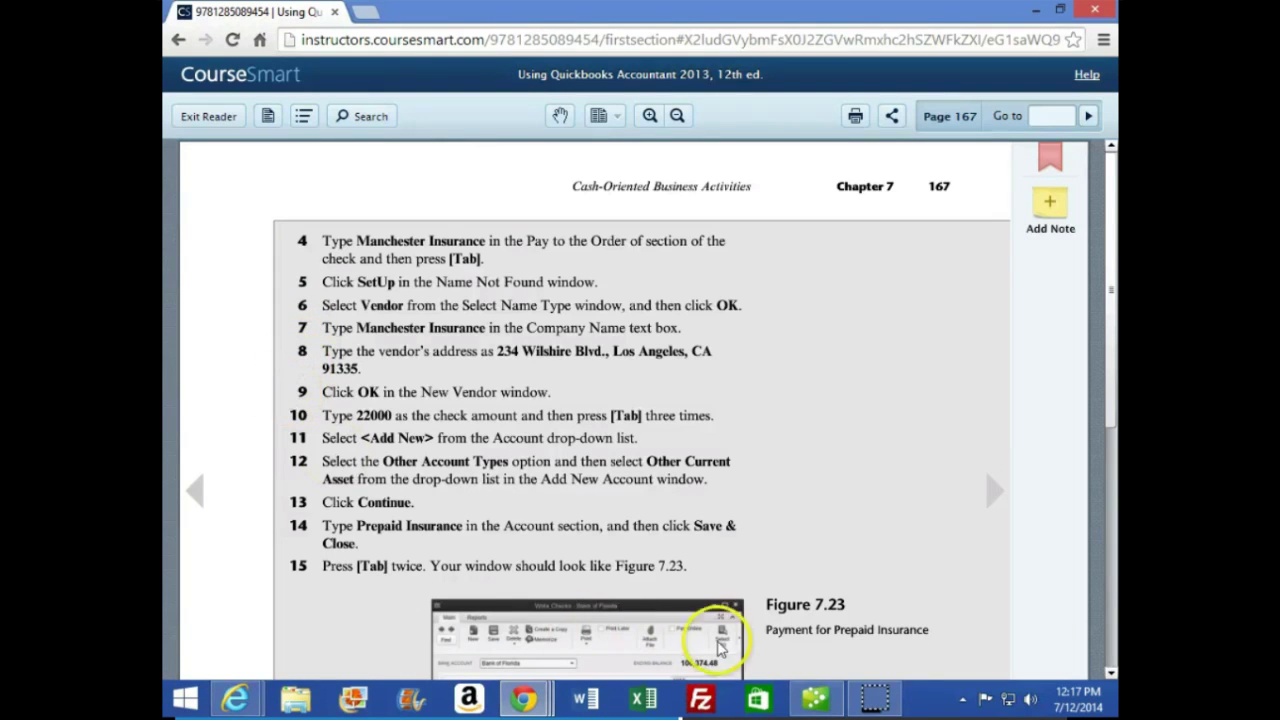
# Back in QuickBooks, make check 1006 payable to Manchester Insurance and start setting up that name as a detailed new vendor.
pyautogui.click(818, 697)
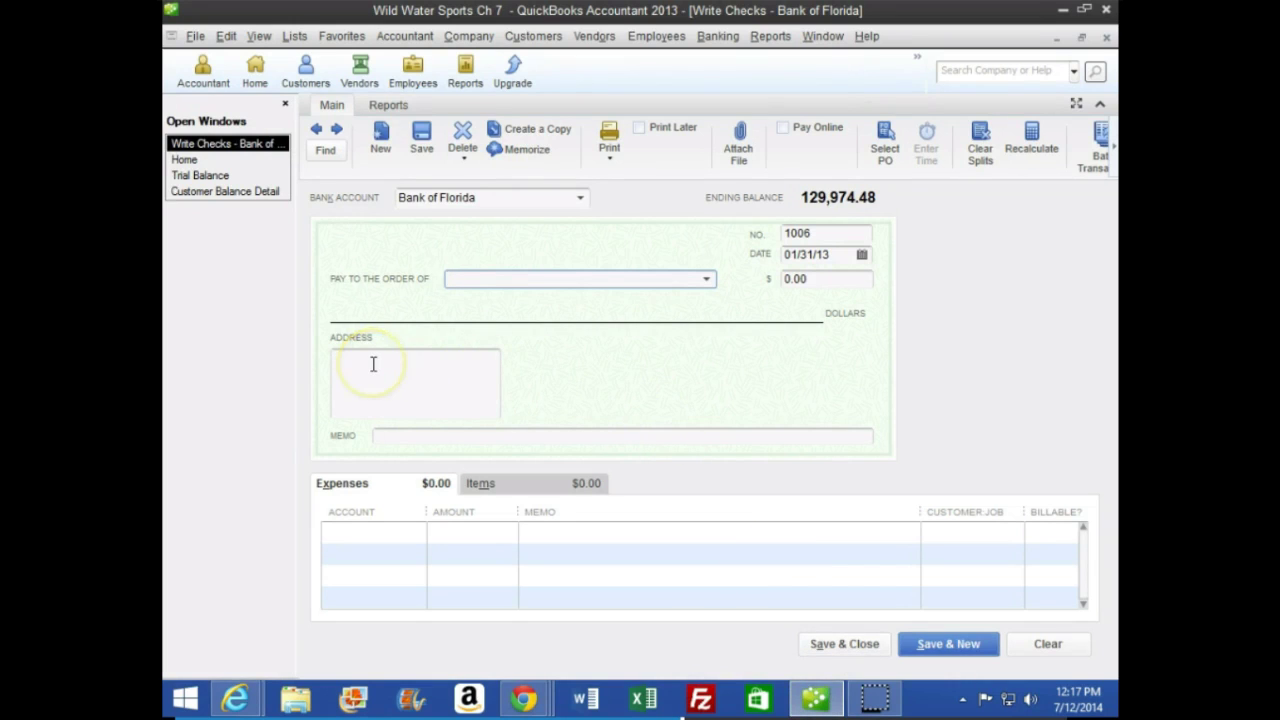
pyautogui.write('Manc')
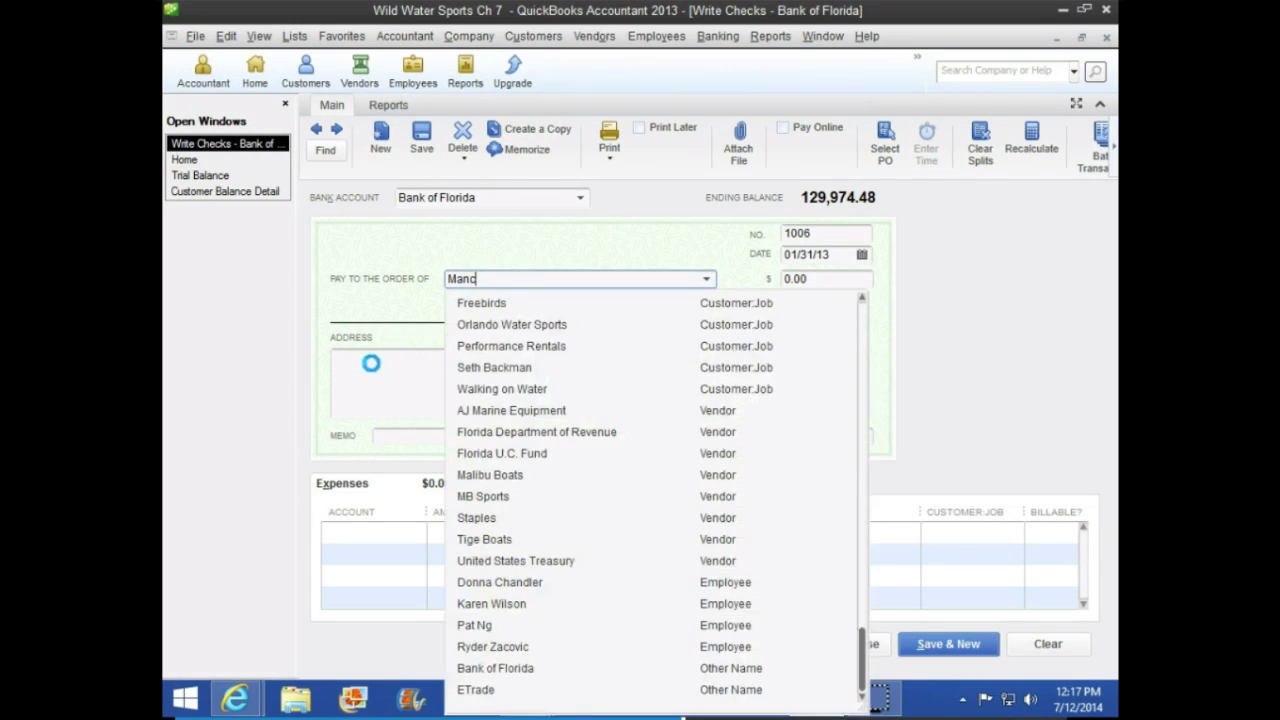
pyautogui.write('hester Insurance')
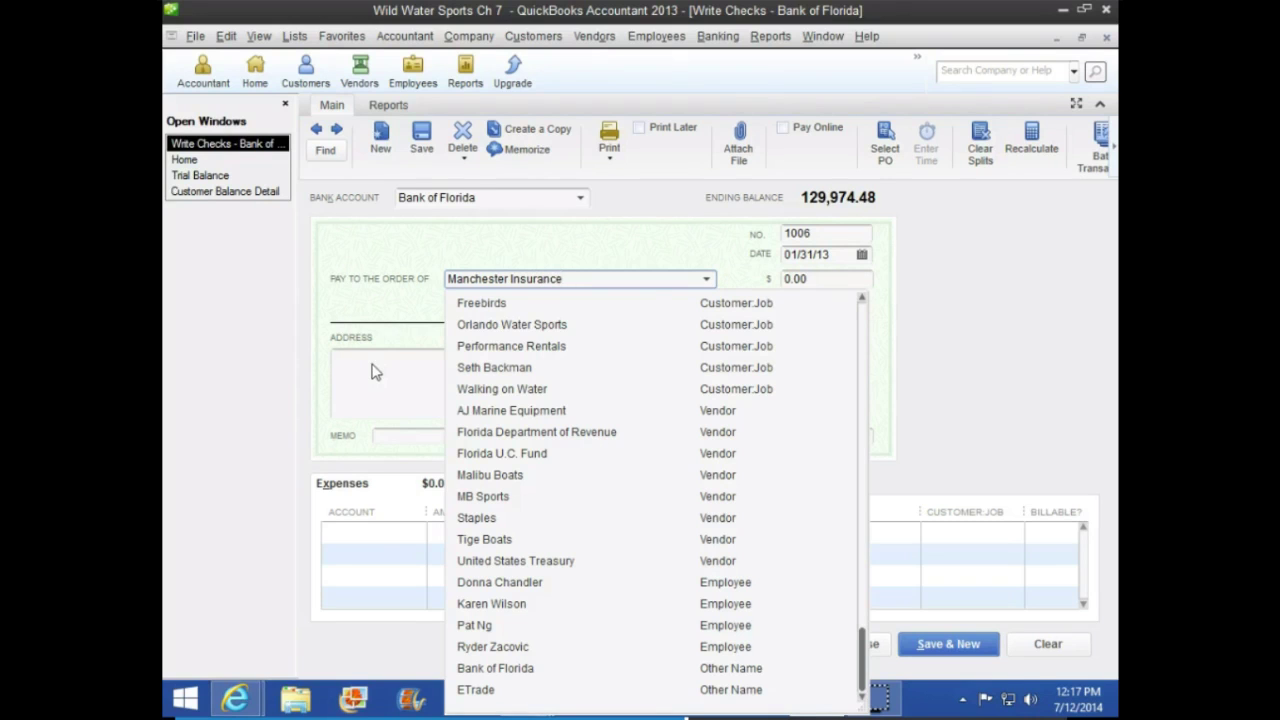
pyautogui.press('Tab')
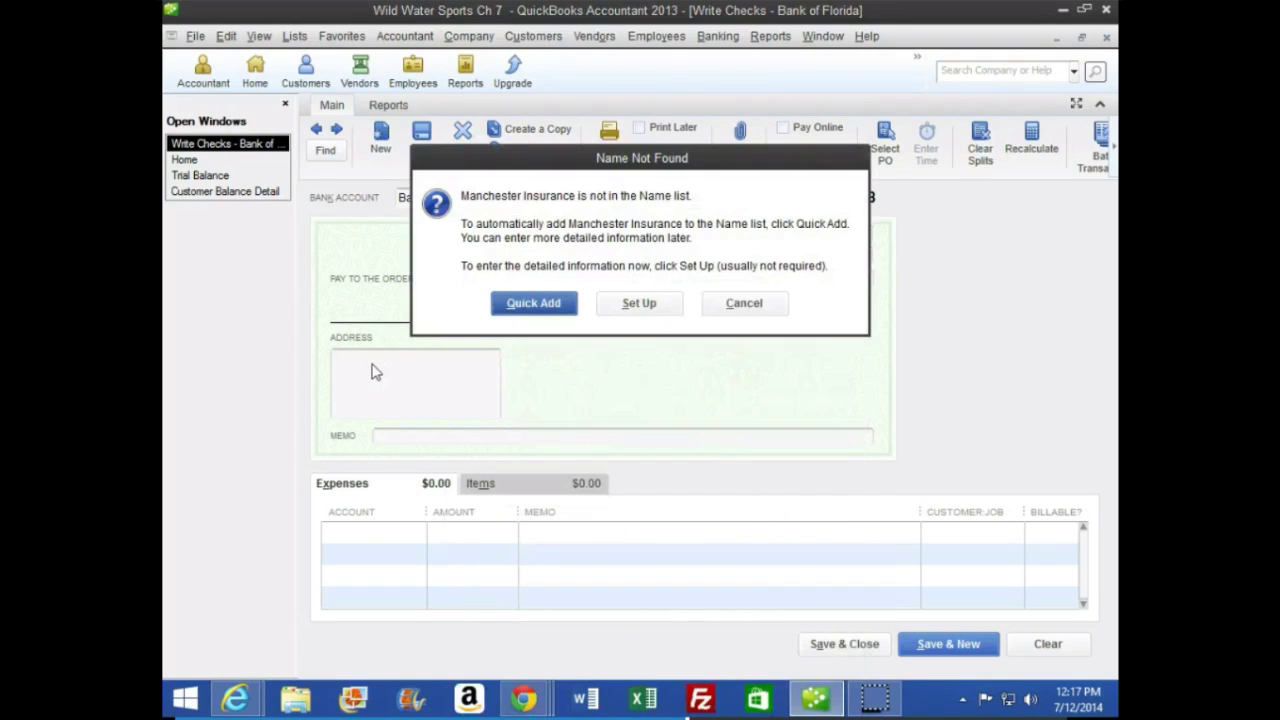
pyautogui.click(641, 305)
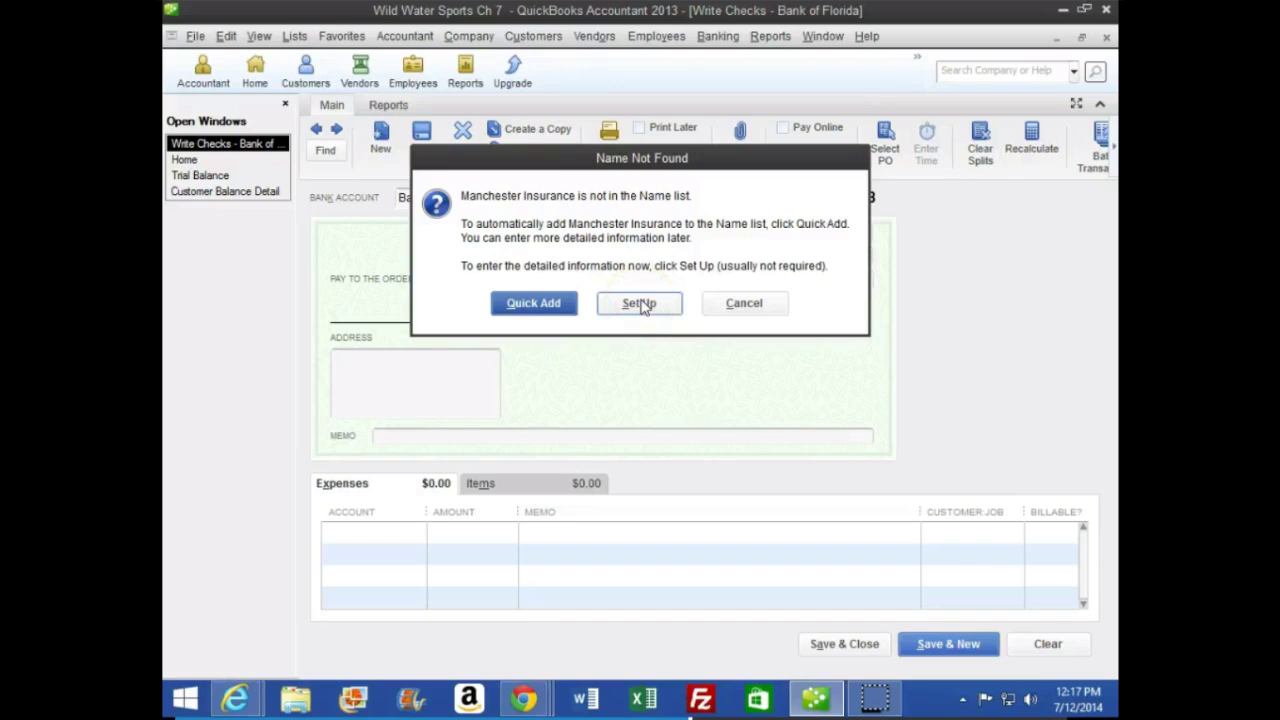
pyautogui.click(641, 304)
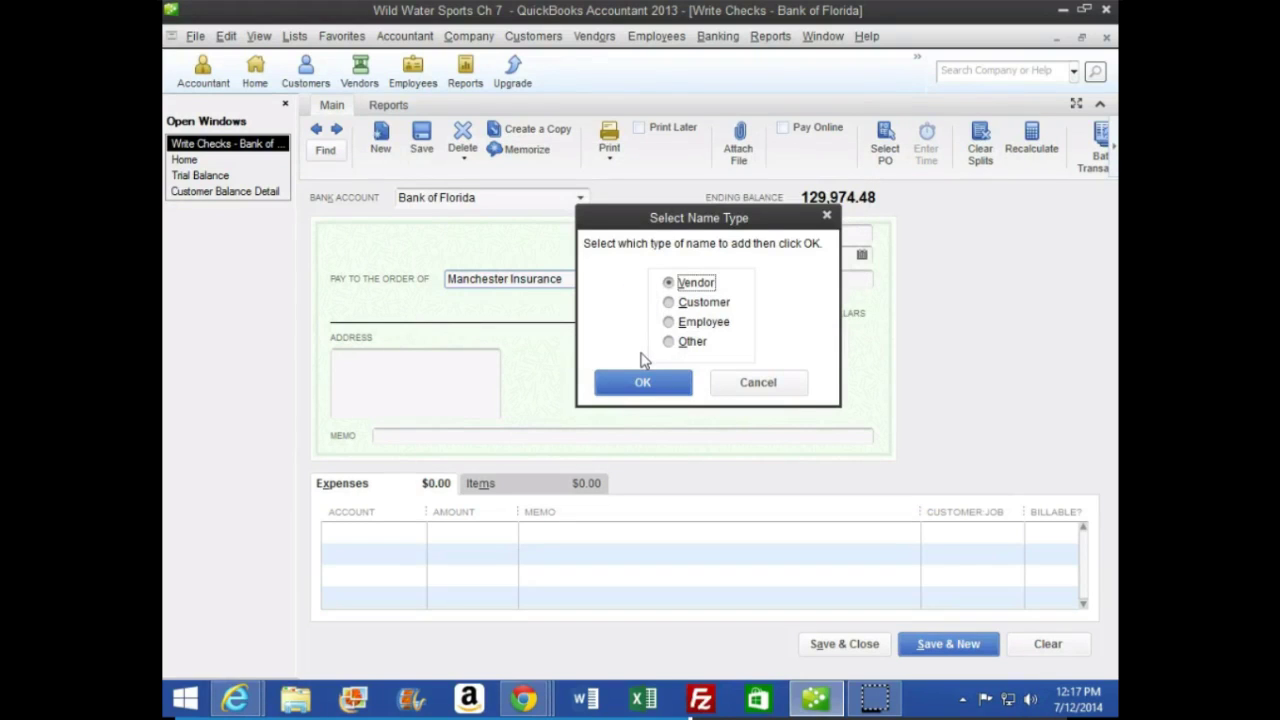
pyautogui.click(641, 390)
pyautogui.click(641, 390)
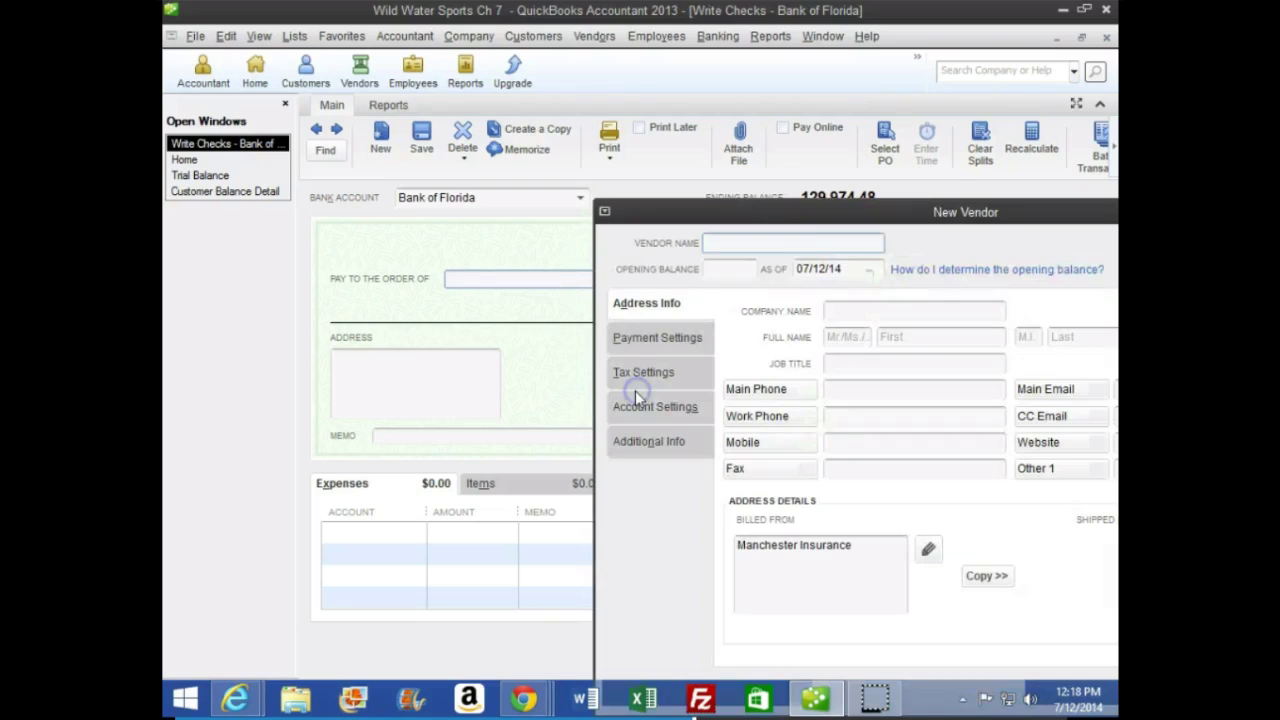
# Set the new vendor's opening balance date to 01/31/13 and its company name to Manchester Insurance.
pyautogui.moveTo(715, 207); pyautogui.dragTo(549, 83)
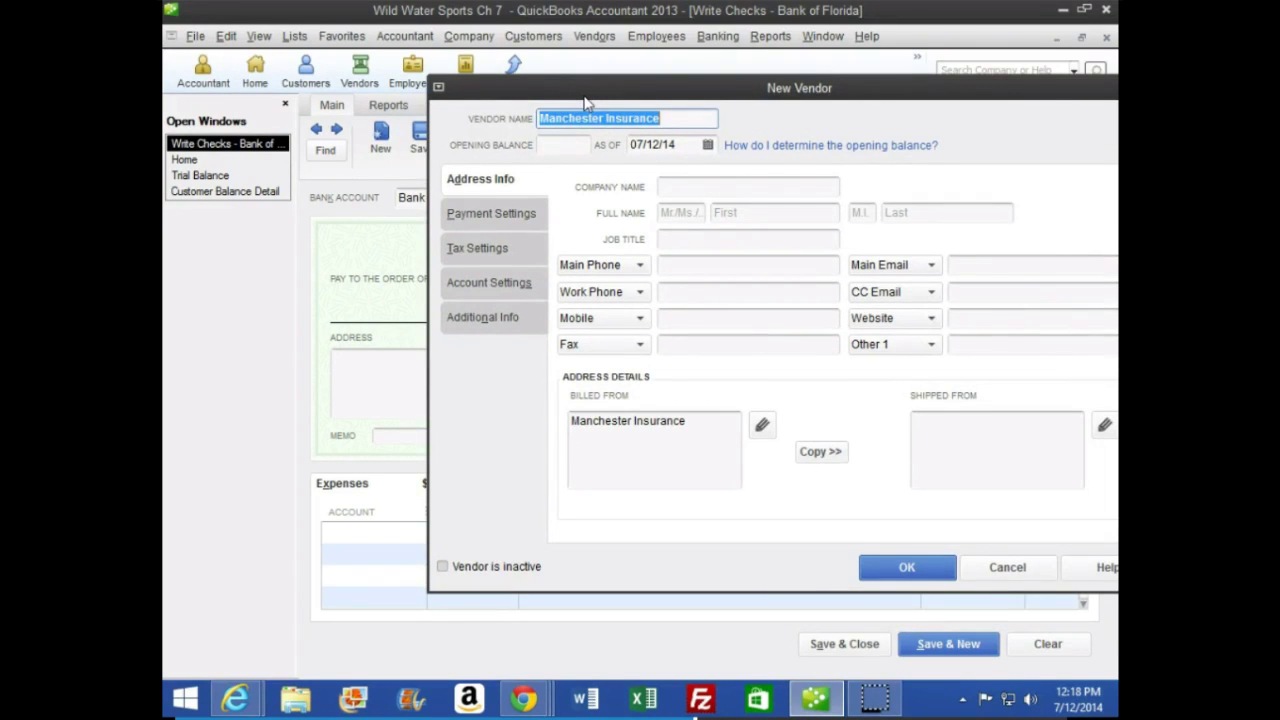
pyautogui.press('Tab')
pyautogui.press('Tab')
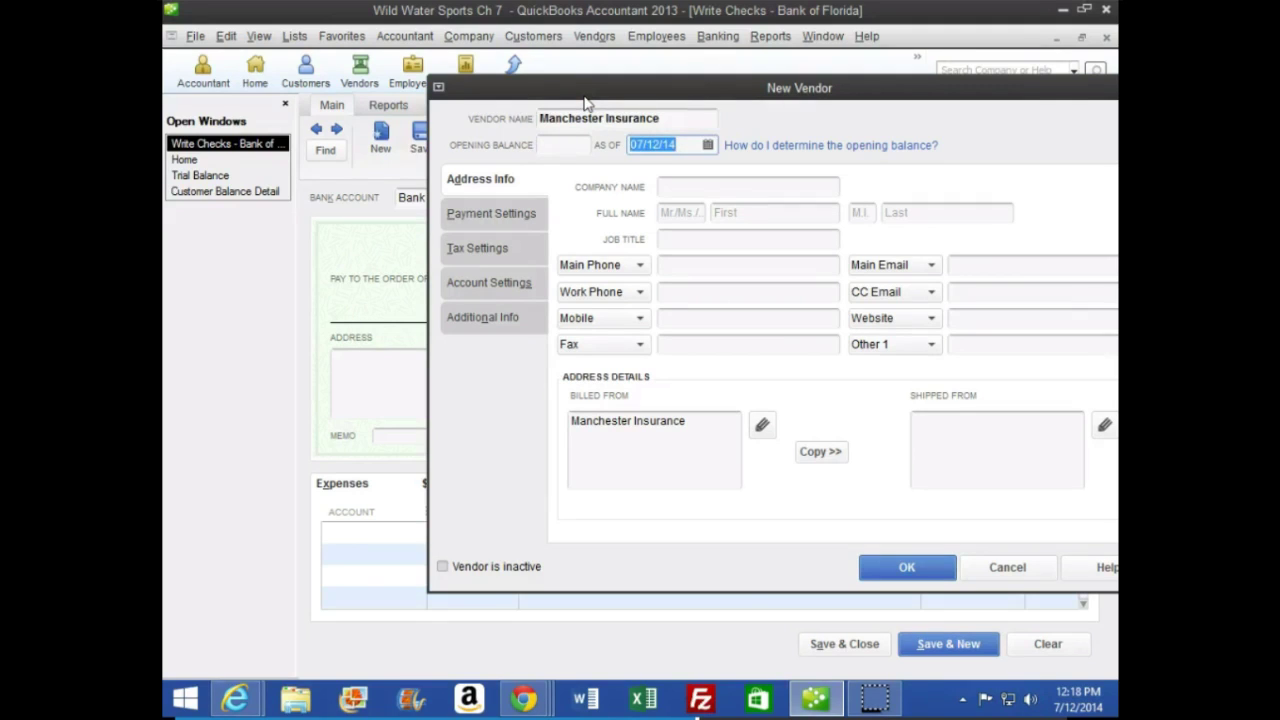
pyautogui.write('013113')
pyautogui.press('Tab')
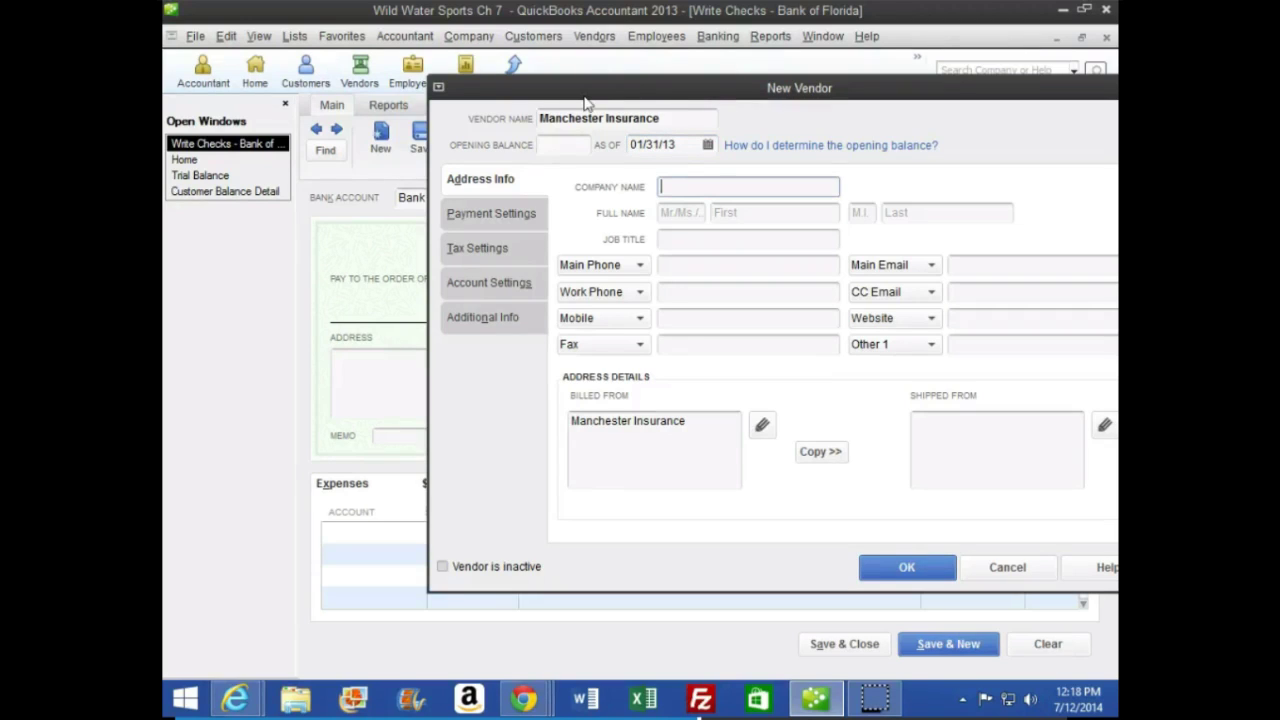
pyautogui.write('Manchester Insurance')
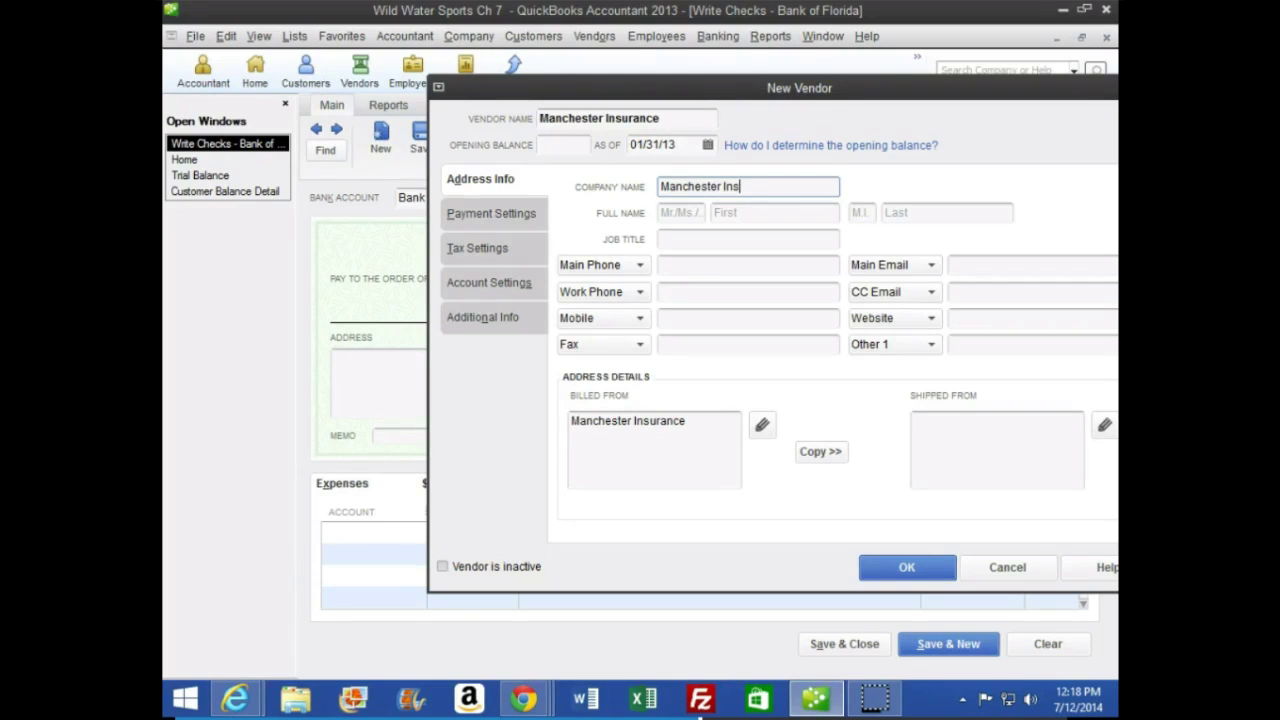
pyautogui.press('Tab')
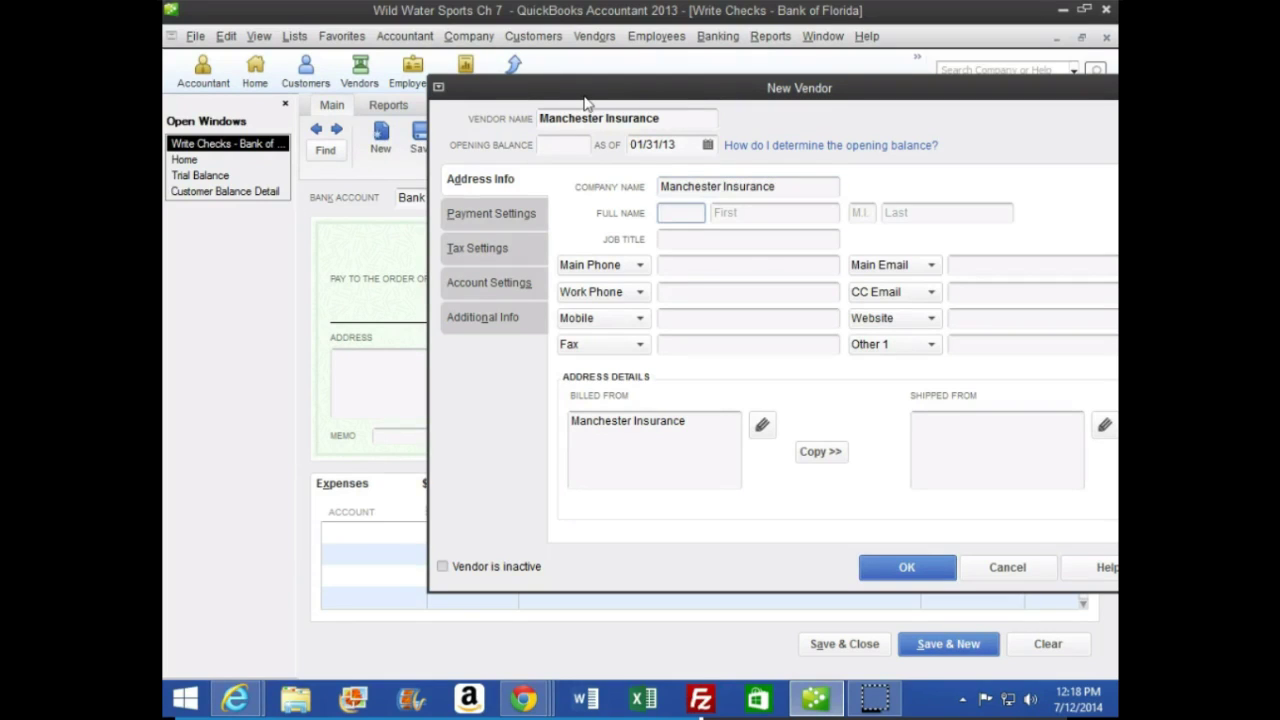
# Enter the vendor's street address, city, state and ZIP as the billed-from address, copy it to the shipped-from address, and save the vendor.
pyautogui.click(692, 425)
pyautogui.press('Return')
pyautogui.write('234 Wilshire Blvd.')
pyautogui.press('Return')
pyautogui.write('Los')
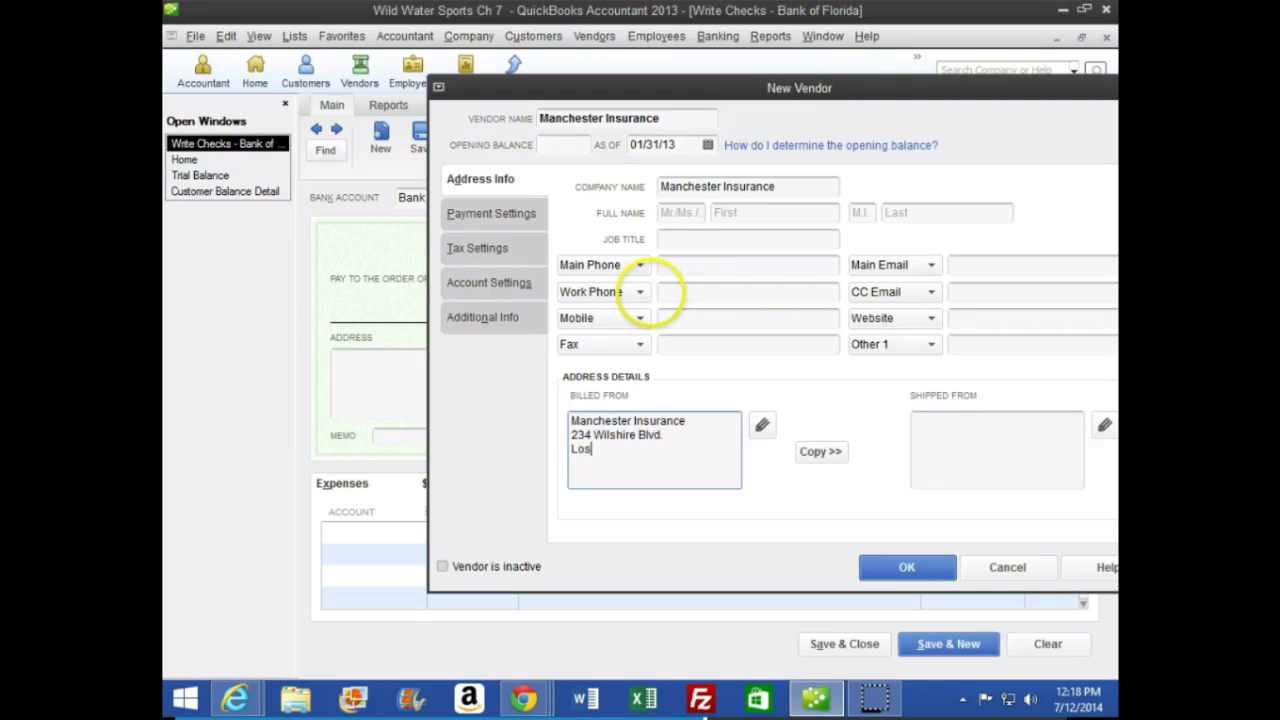
pyautogui.write(' Angeles, CA 91335')
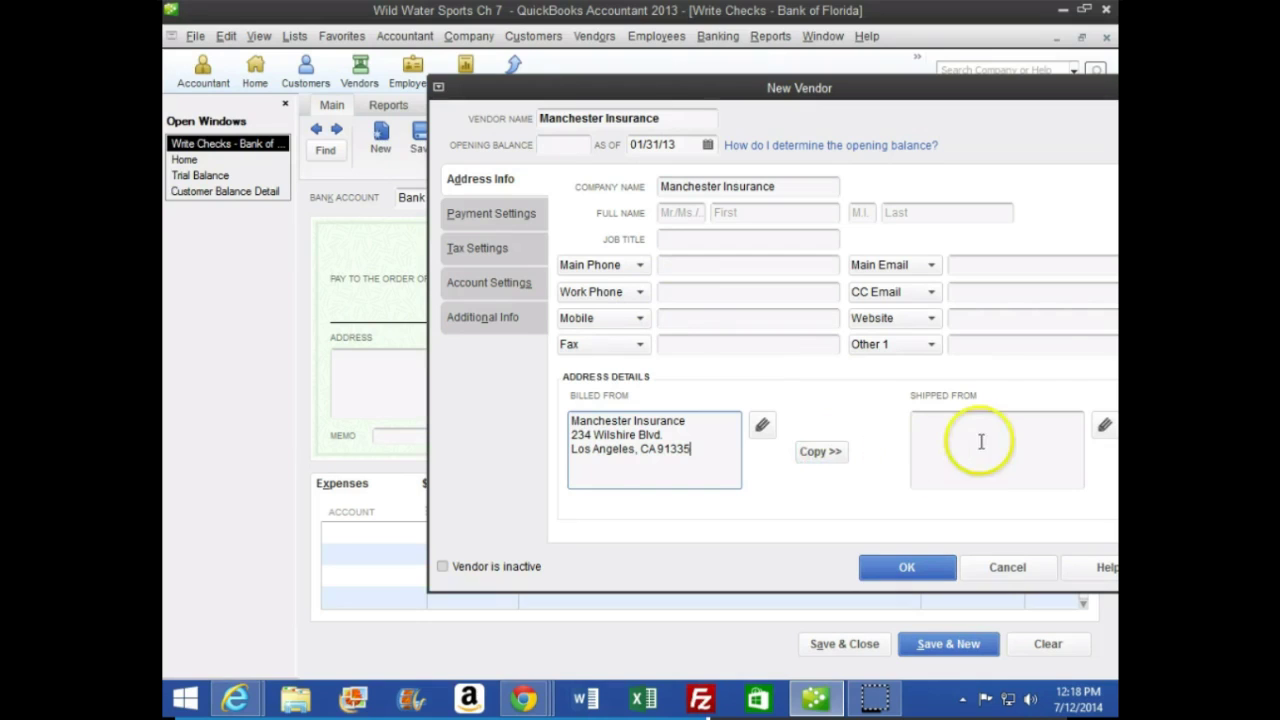
pyautogui.click(820, 451)
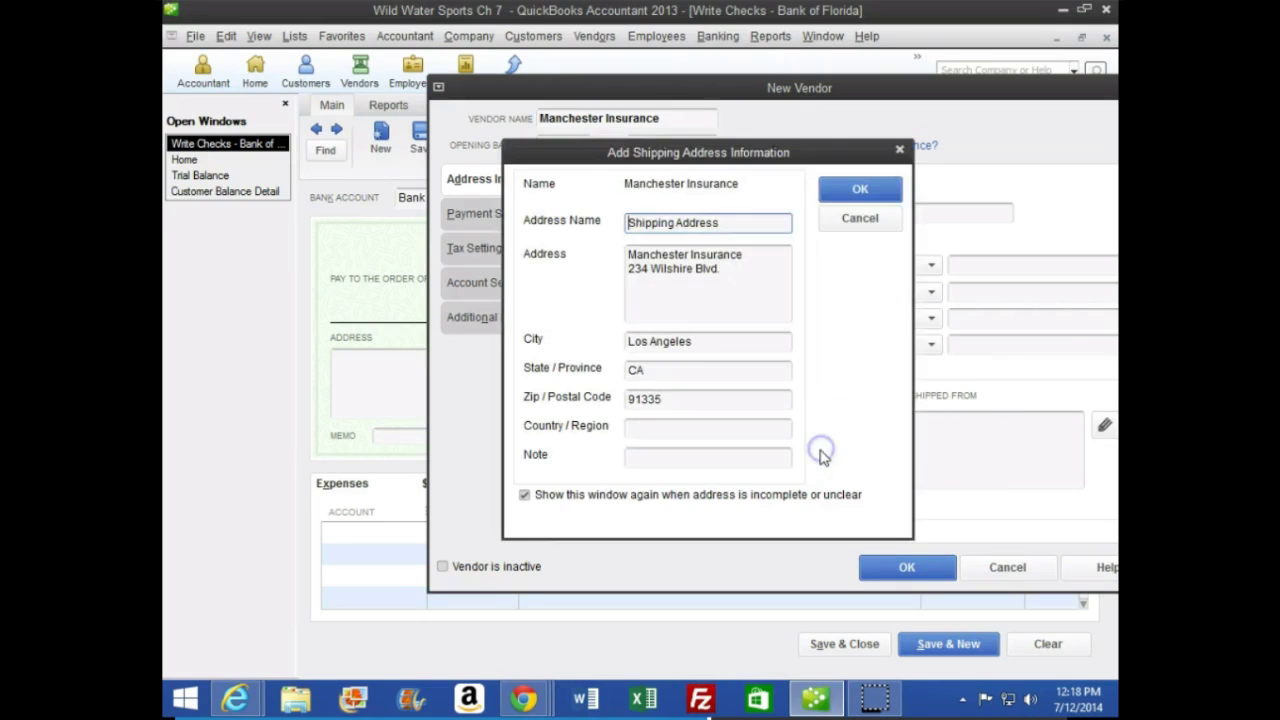
pyautogui.click(860, 192)
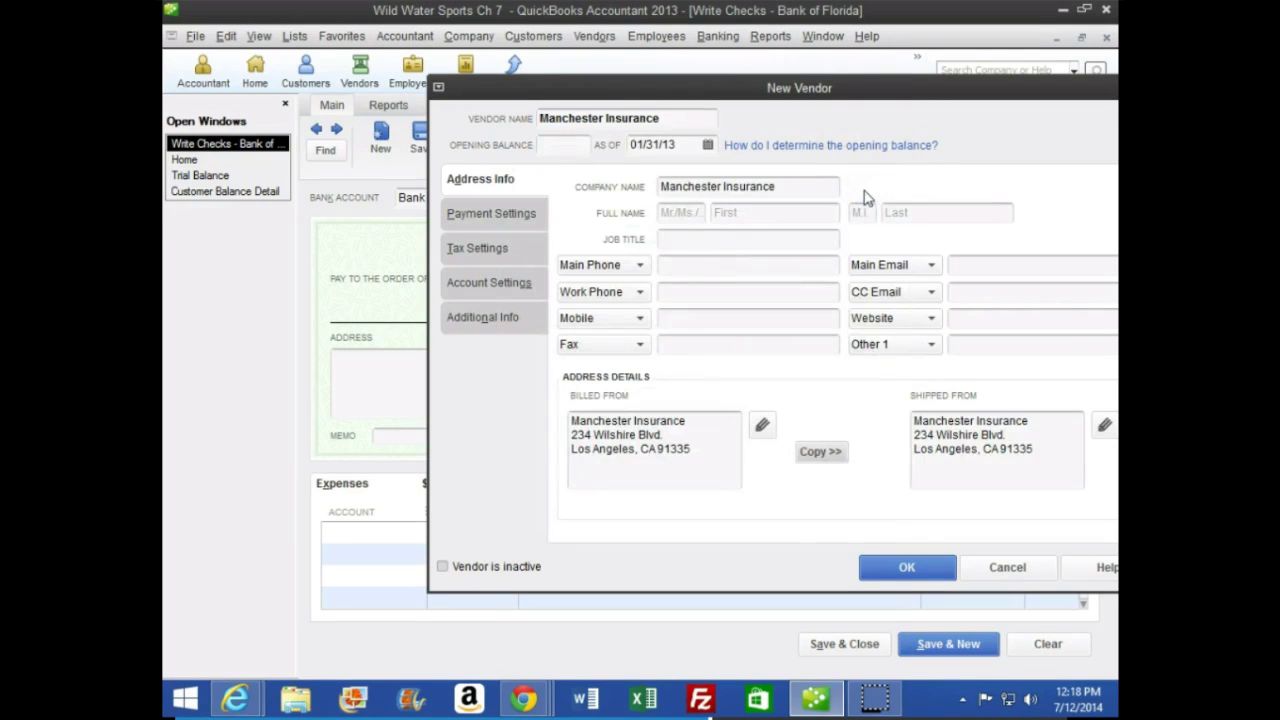
pyautogui.click(891, 566)
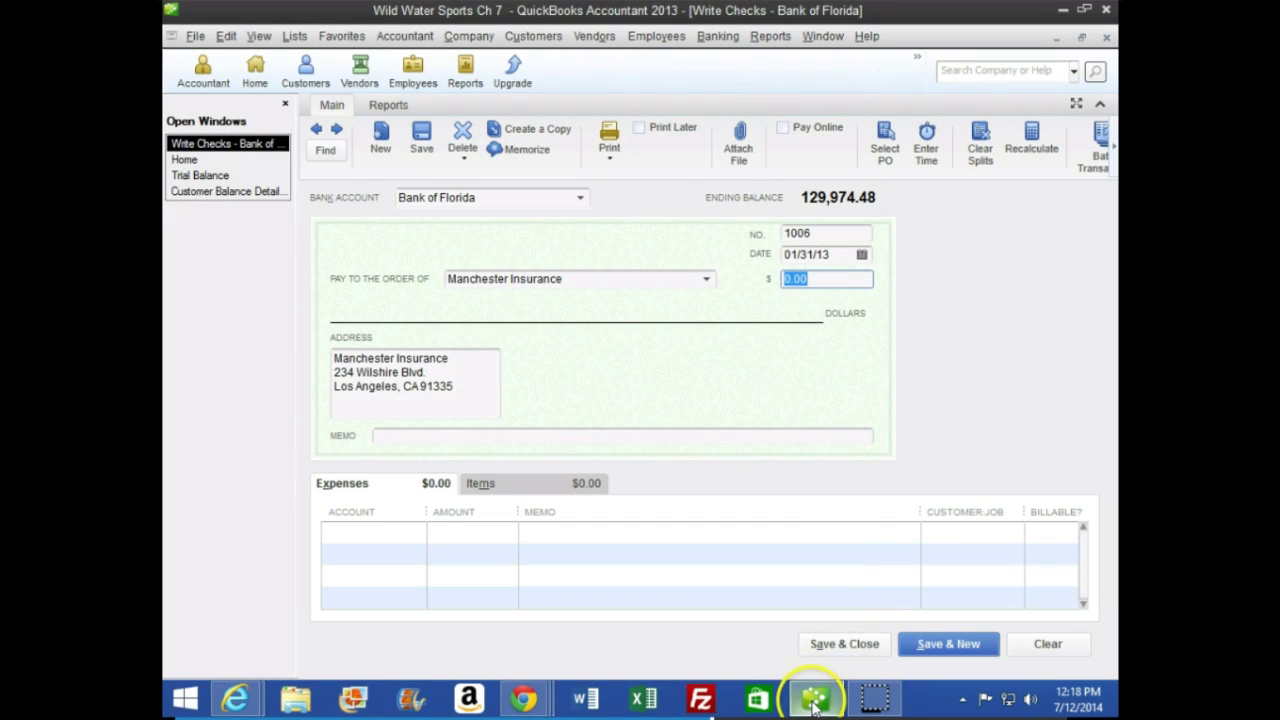
# Consult the textbook's page 167 instructions for the check amount and the Prepaid Insurance account.
pyautogui.click(610, 560)
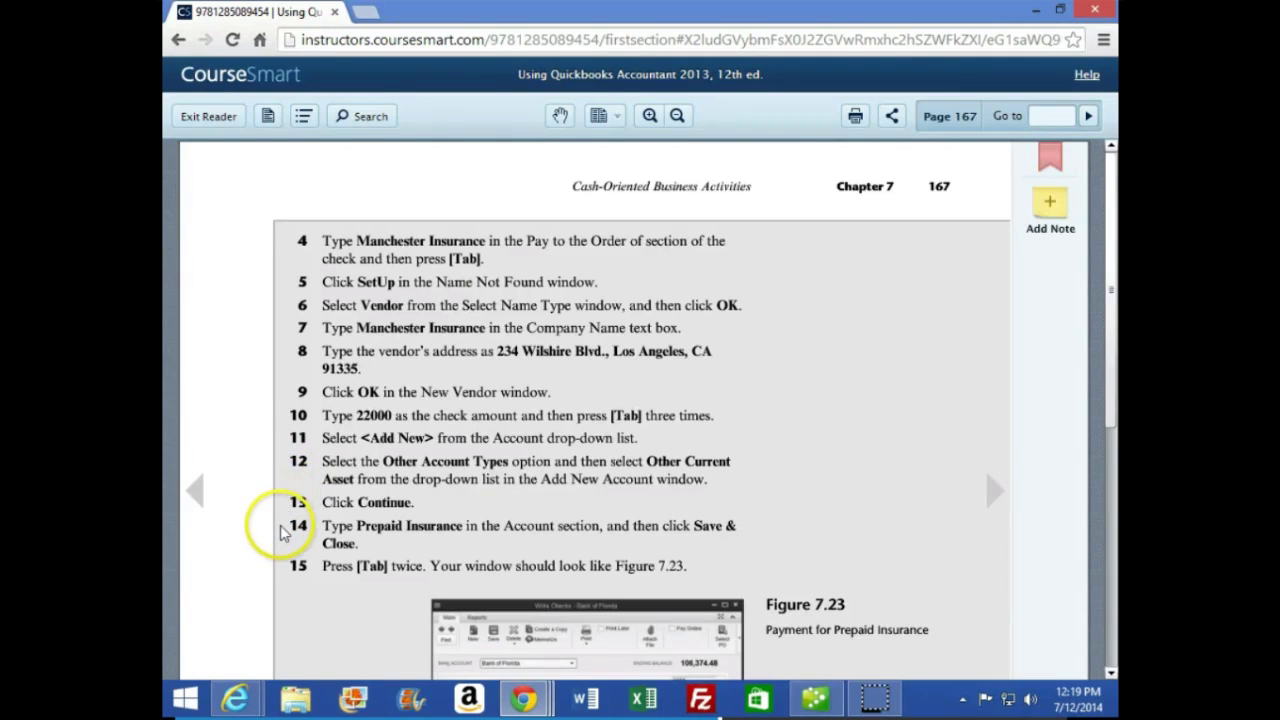
pyautogui.scroll(-1, 283, 515)
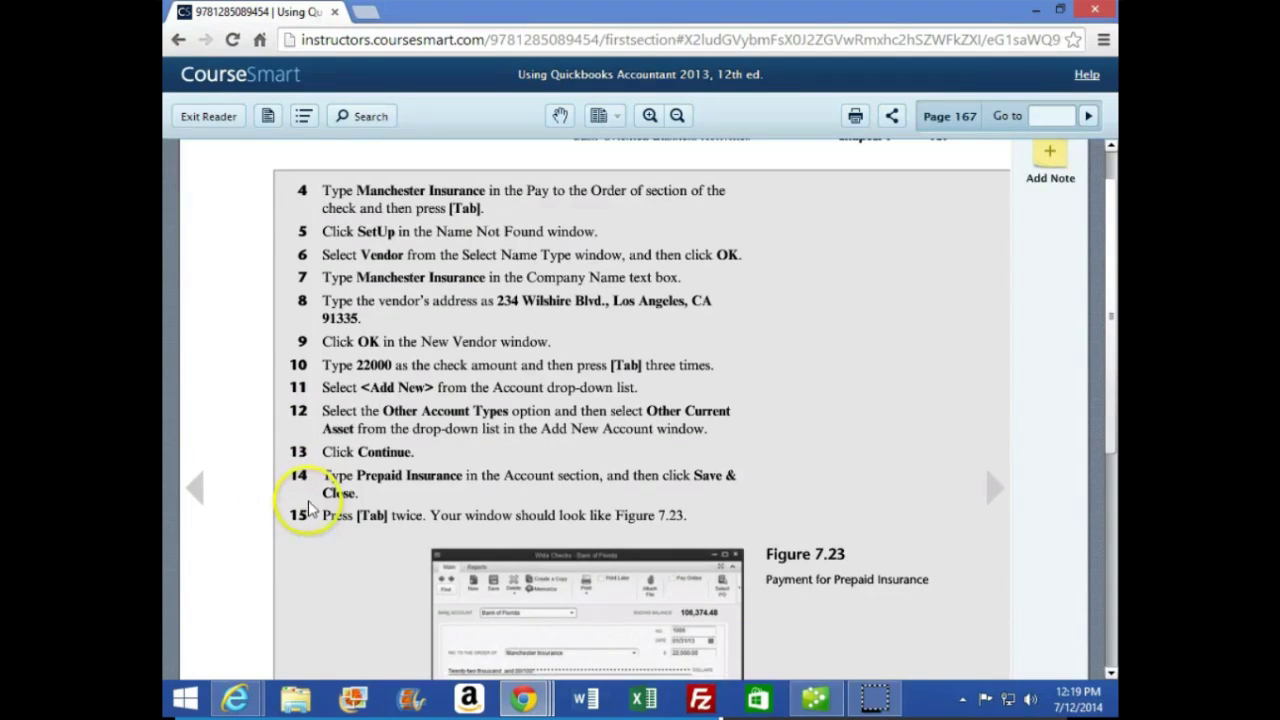
pyautogui.scroll(-1, 305, 508)
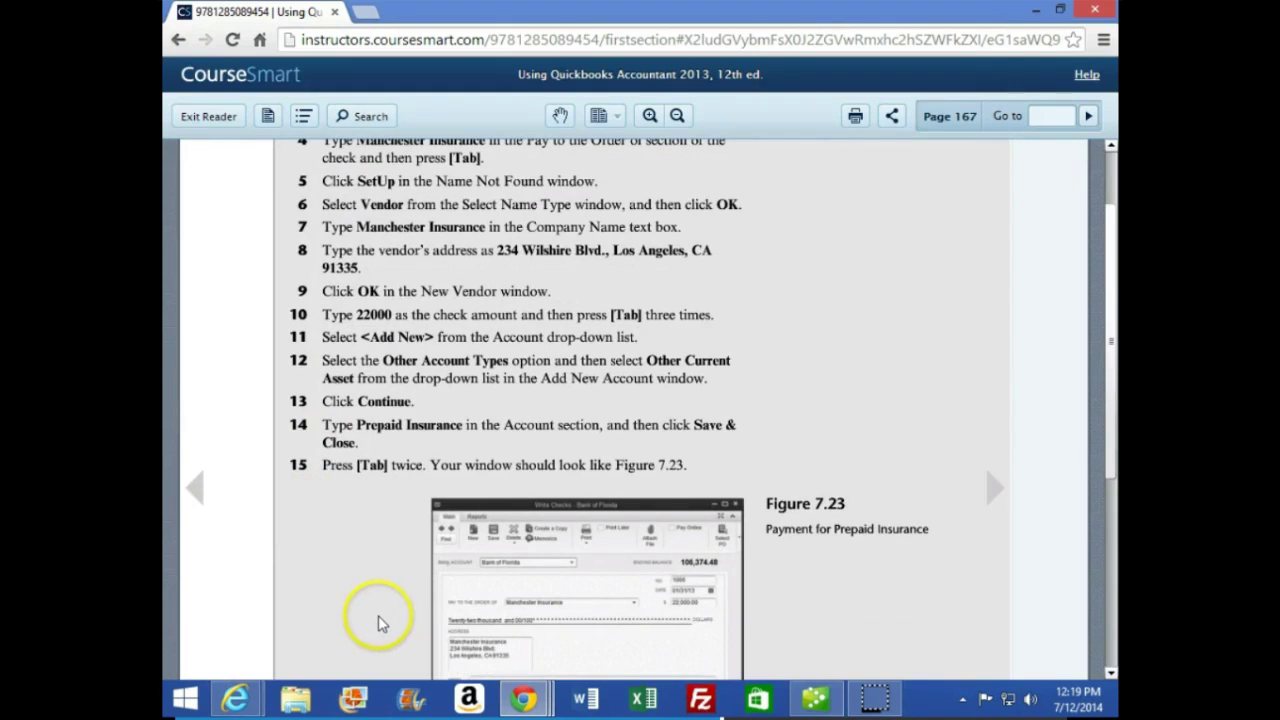
# Back in QuickBooks, set the Manchester Insurance check amount to 22000.
pyautogui.click(820, 702)
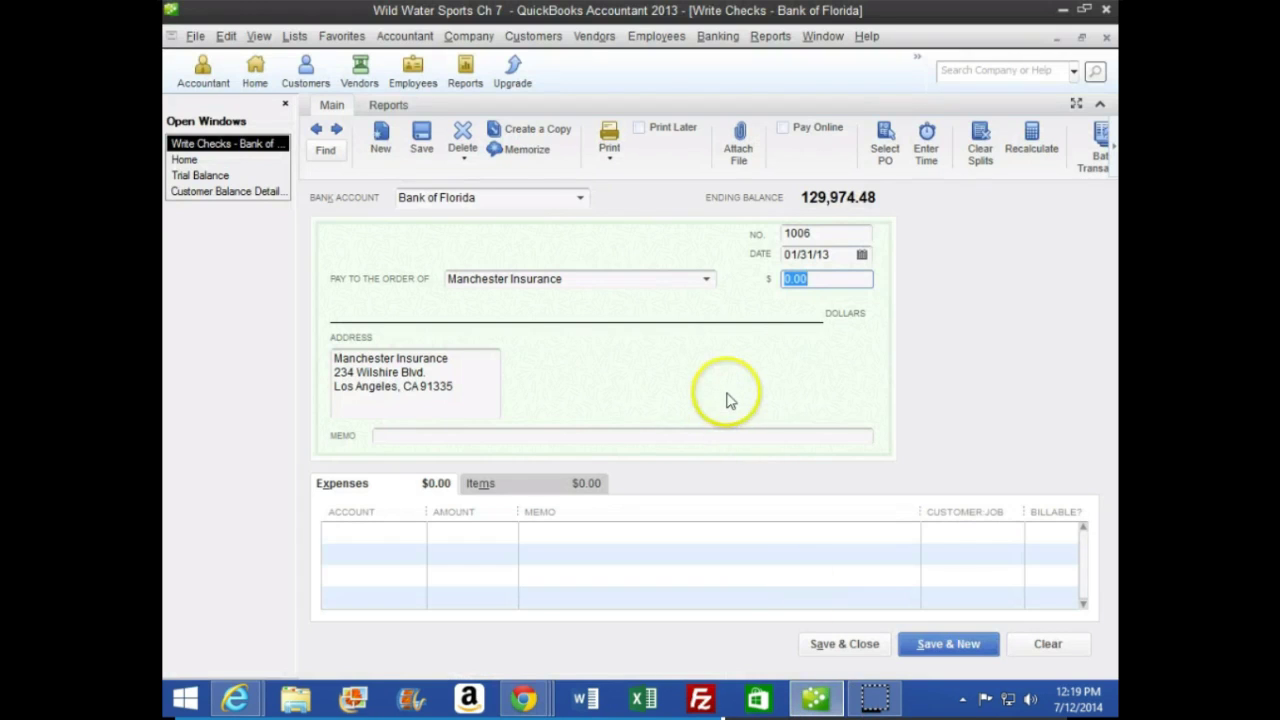
pyautogui.write('22000')
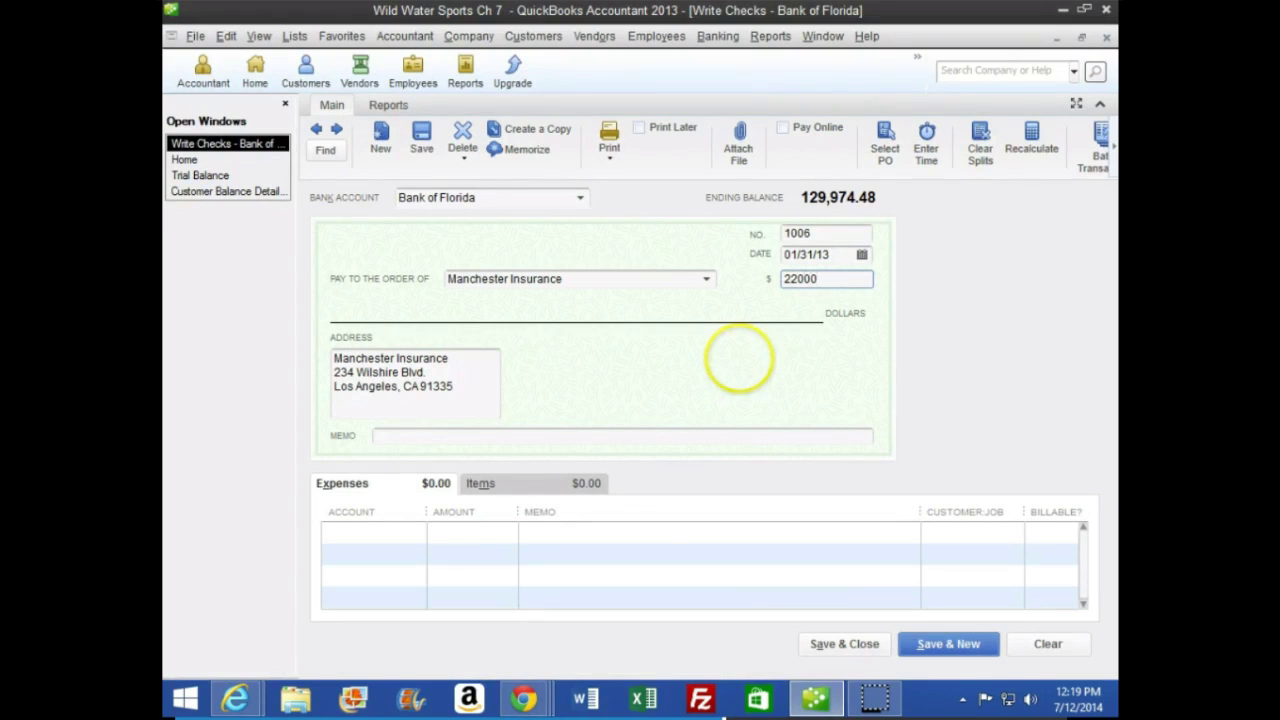
pyautogui.press('Tab')
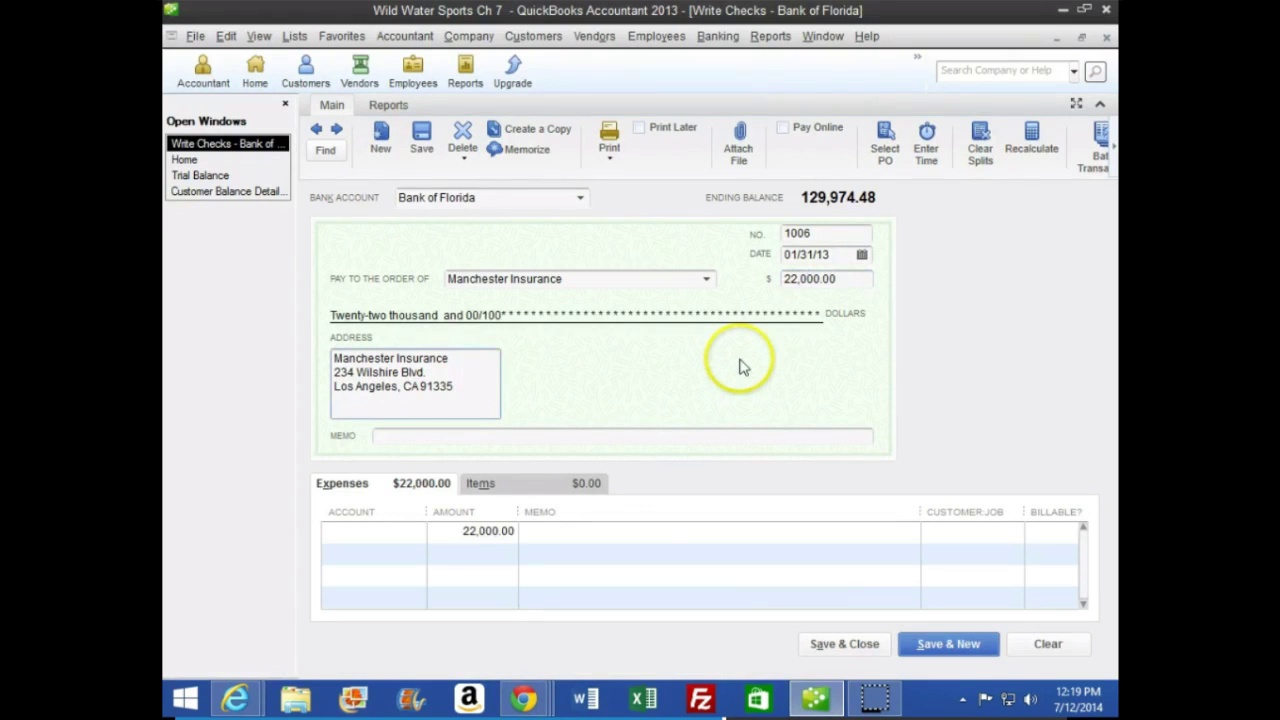
pyautogui.press('Tab')
pyautogui.press('Tab')
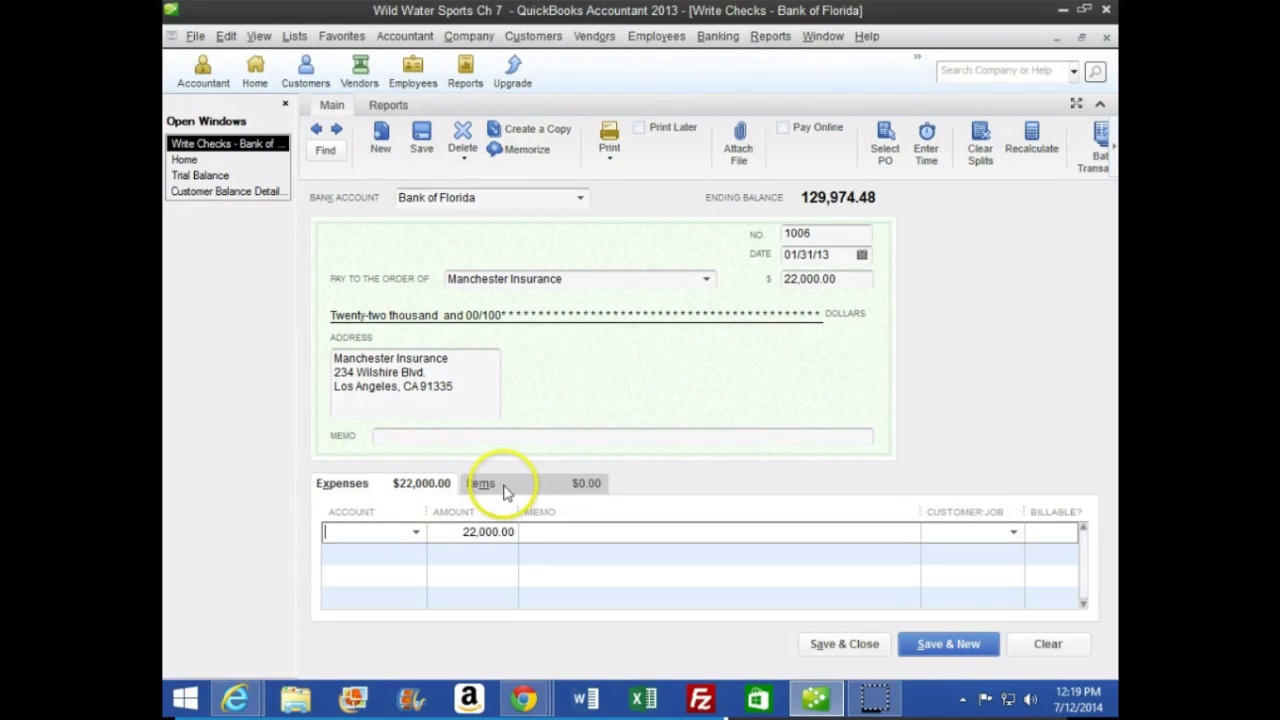
# Enter Prepaid Insurance as the account on the check's first expense line.
pyautogui.click(389, 532)
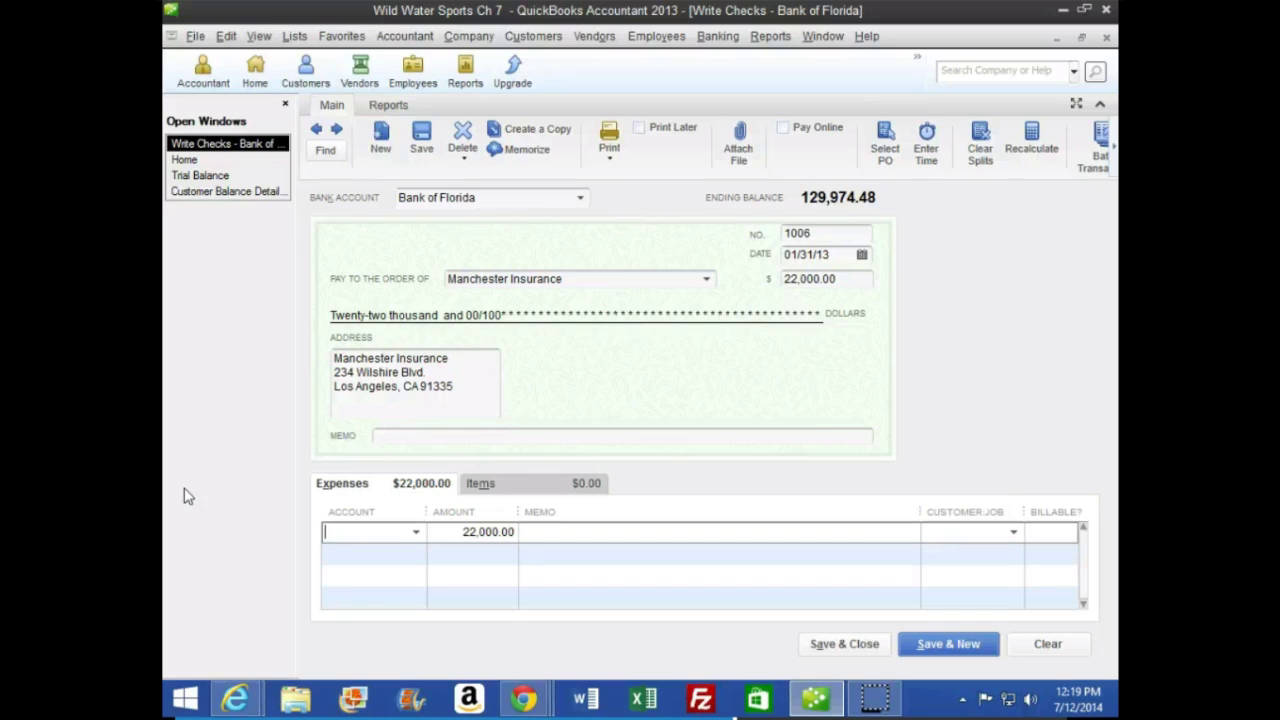
pyautogui.write('p')
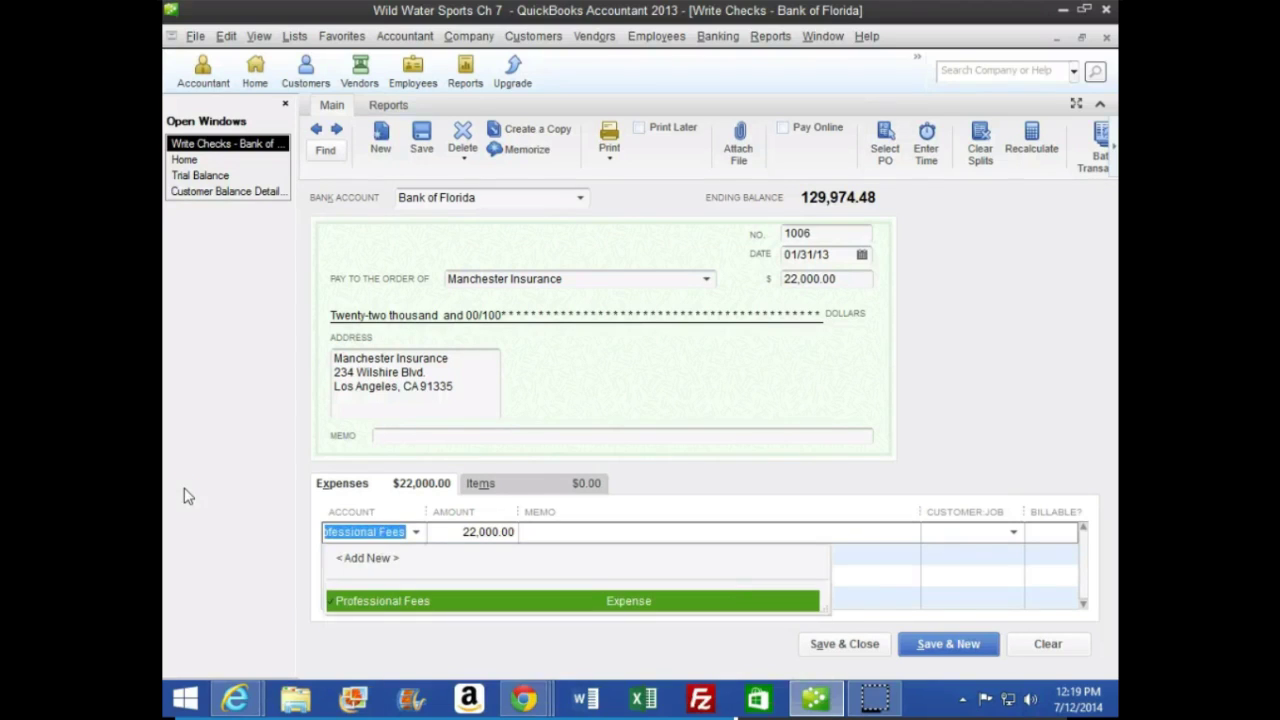
pyautogui.write('rep')
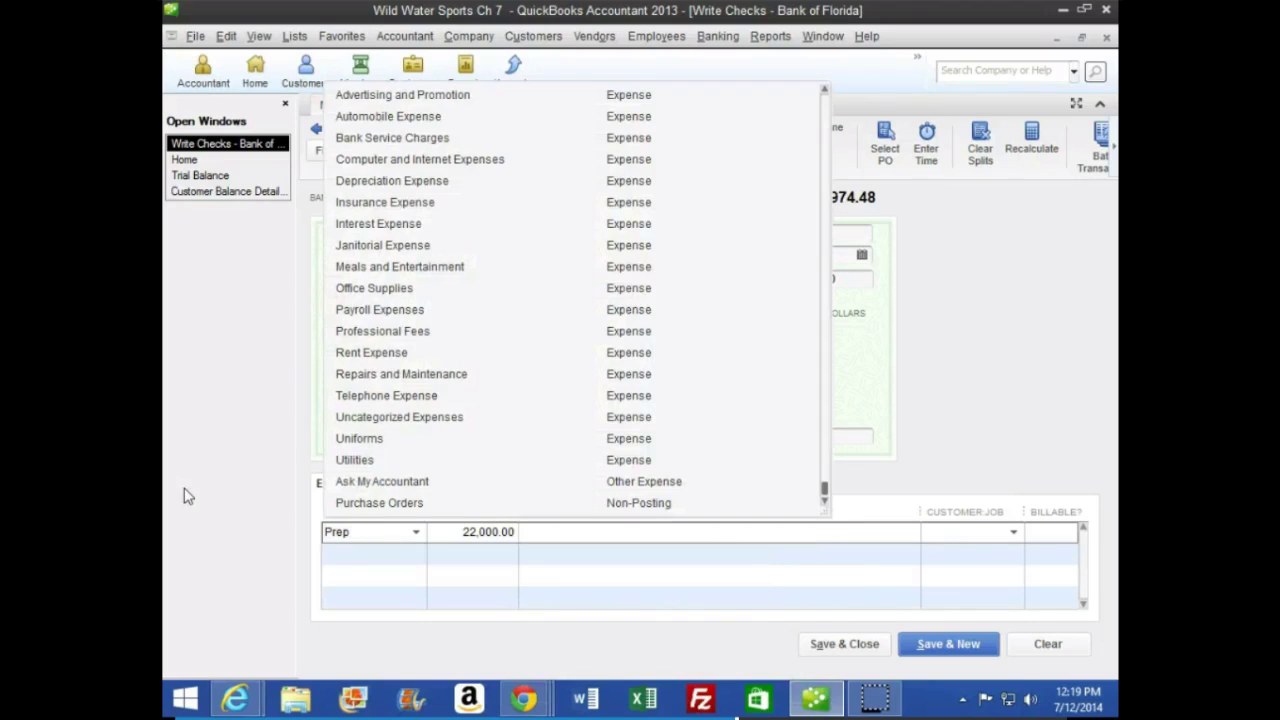
pyautogui.write('aid Insurance')
pyautogui.press('Tab')
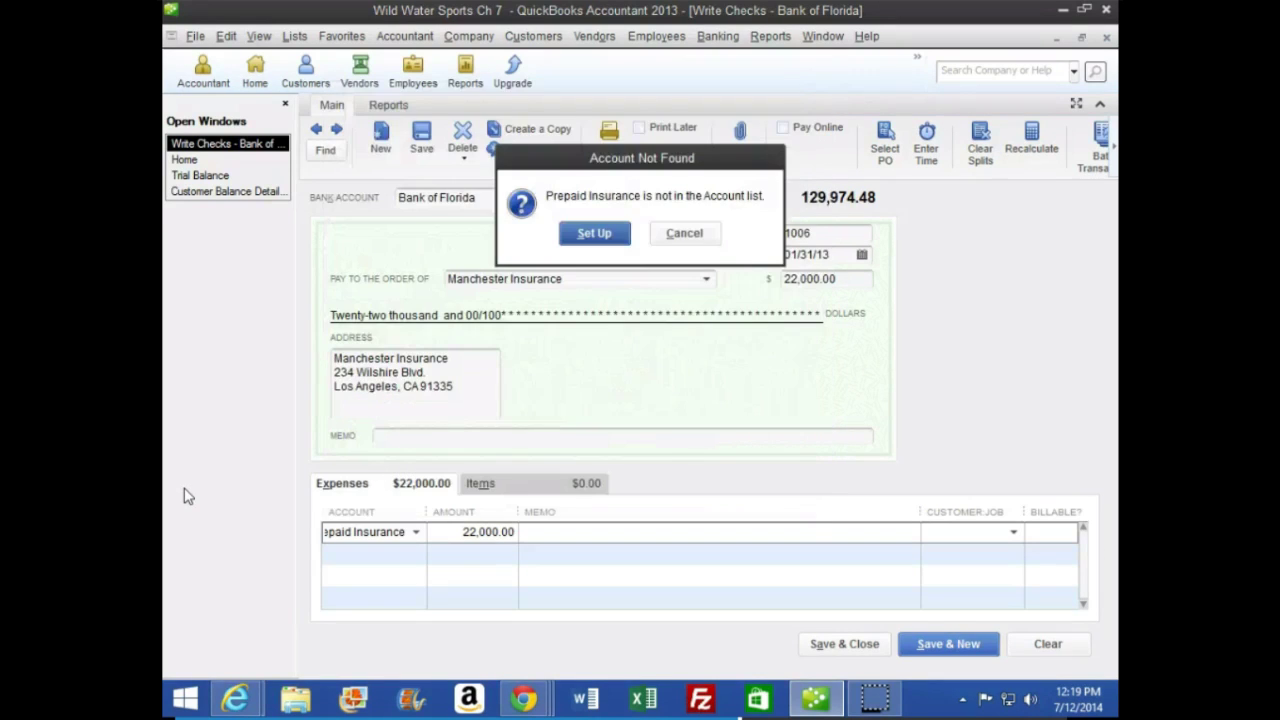
# Set up Prepaid Insurance as a new Other Current Asset account, then save the Manchester Insurance check and start a new one.
pyautogui.click(595, 240)
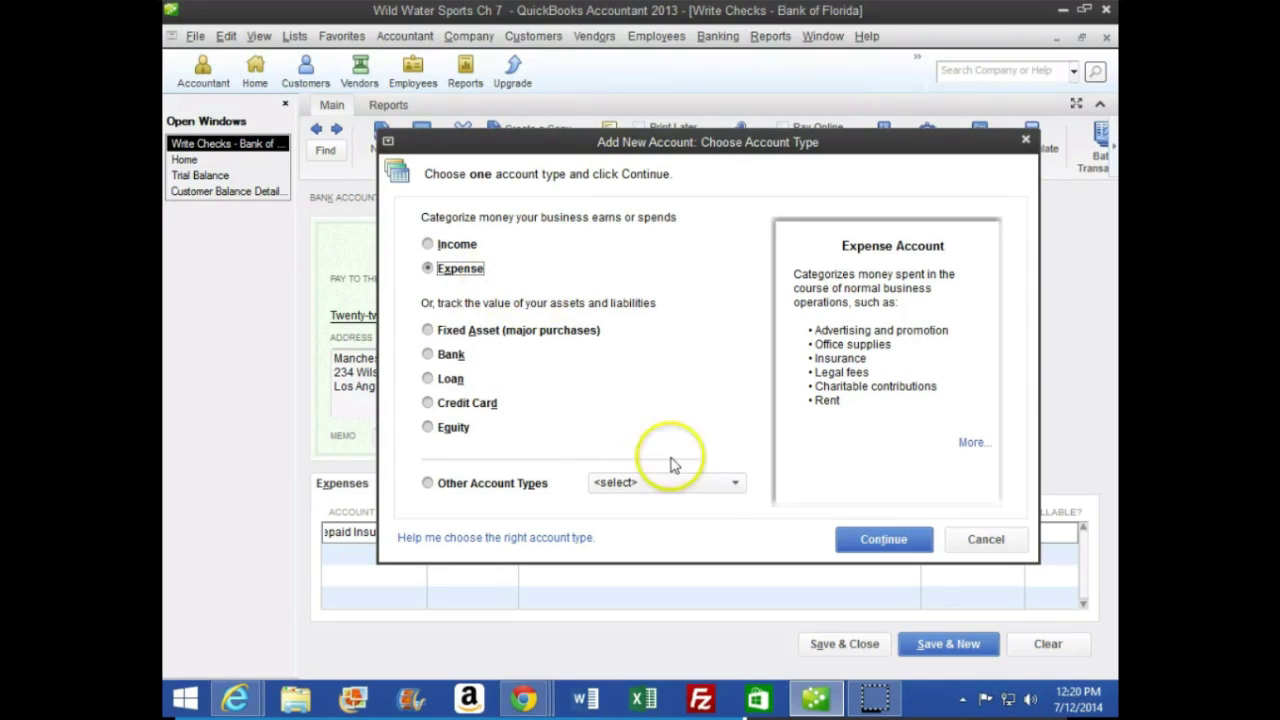
pyautogui.click(737, 485)
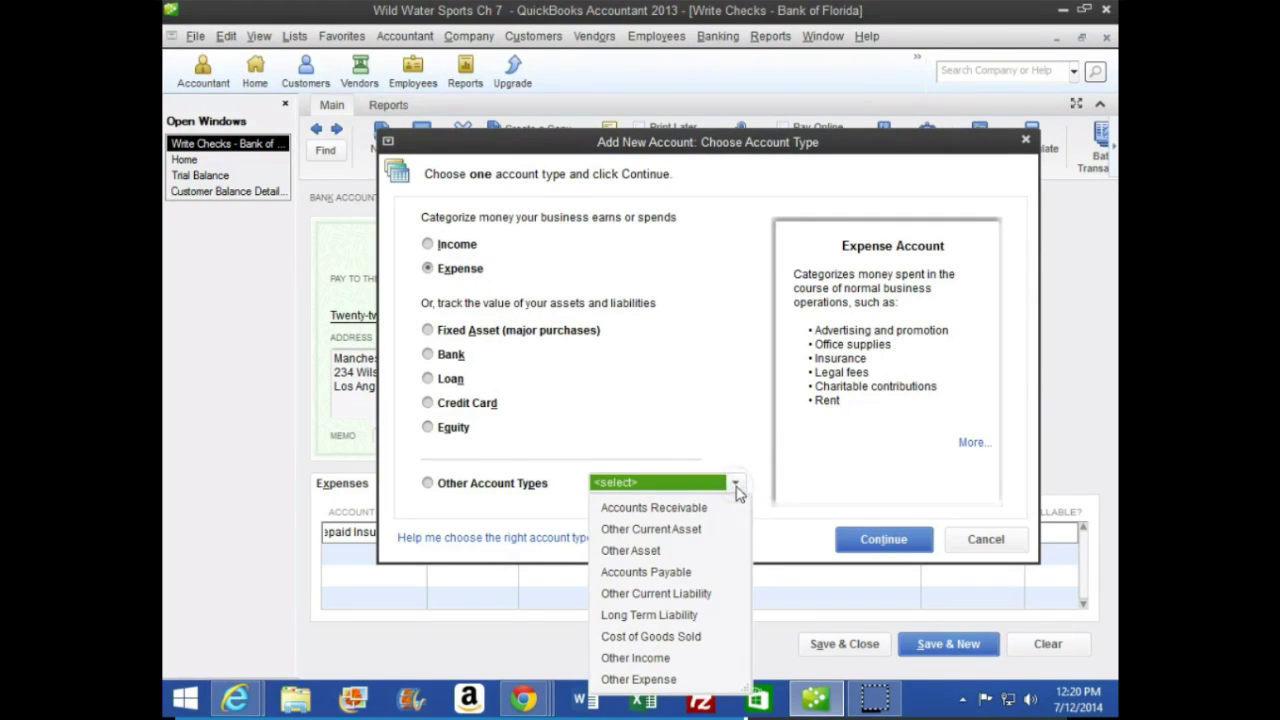
pyautogui.click(677, 530)
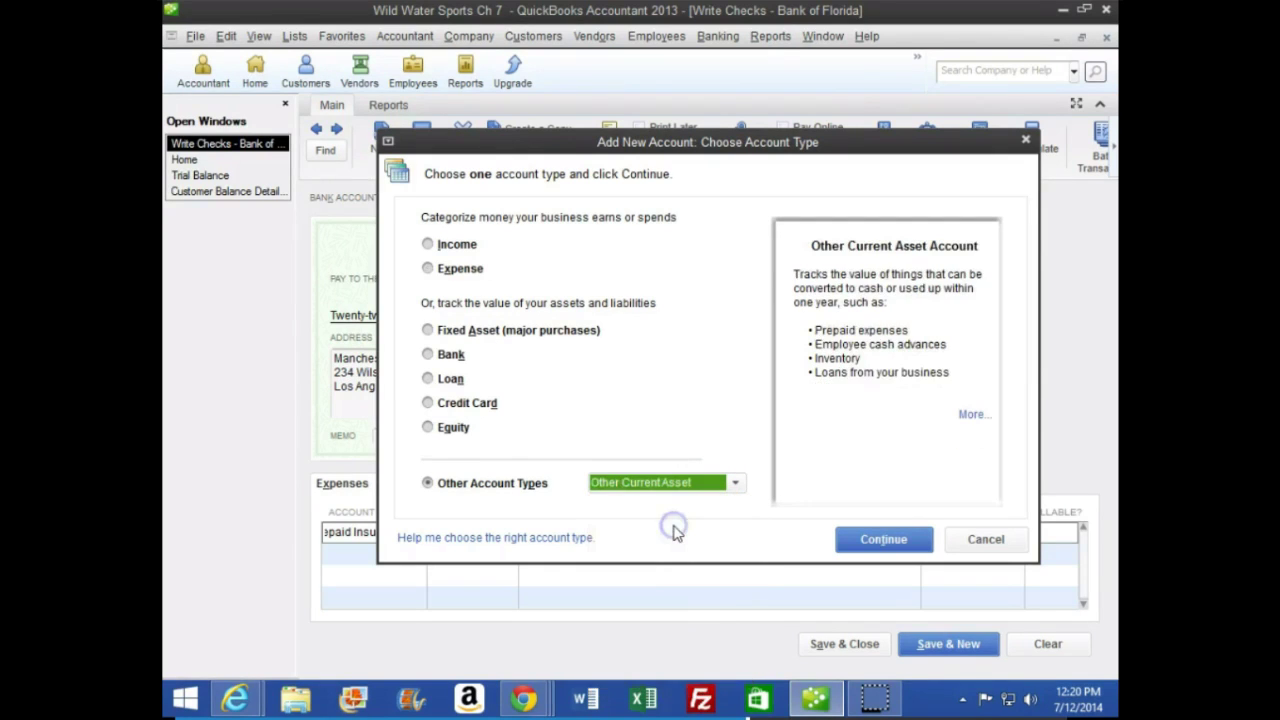
pyautogui.click(852, 540)
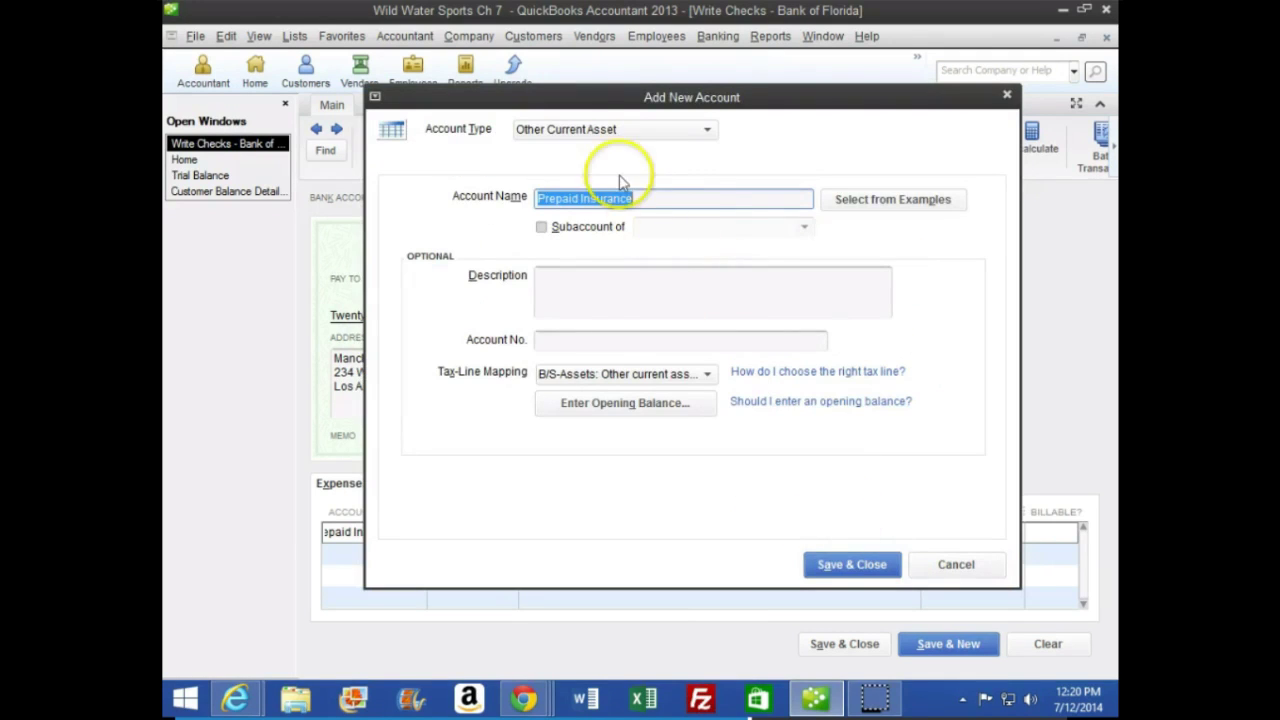
pyautogui.click(636, 131)
pyautogui.click(638, 133)
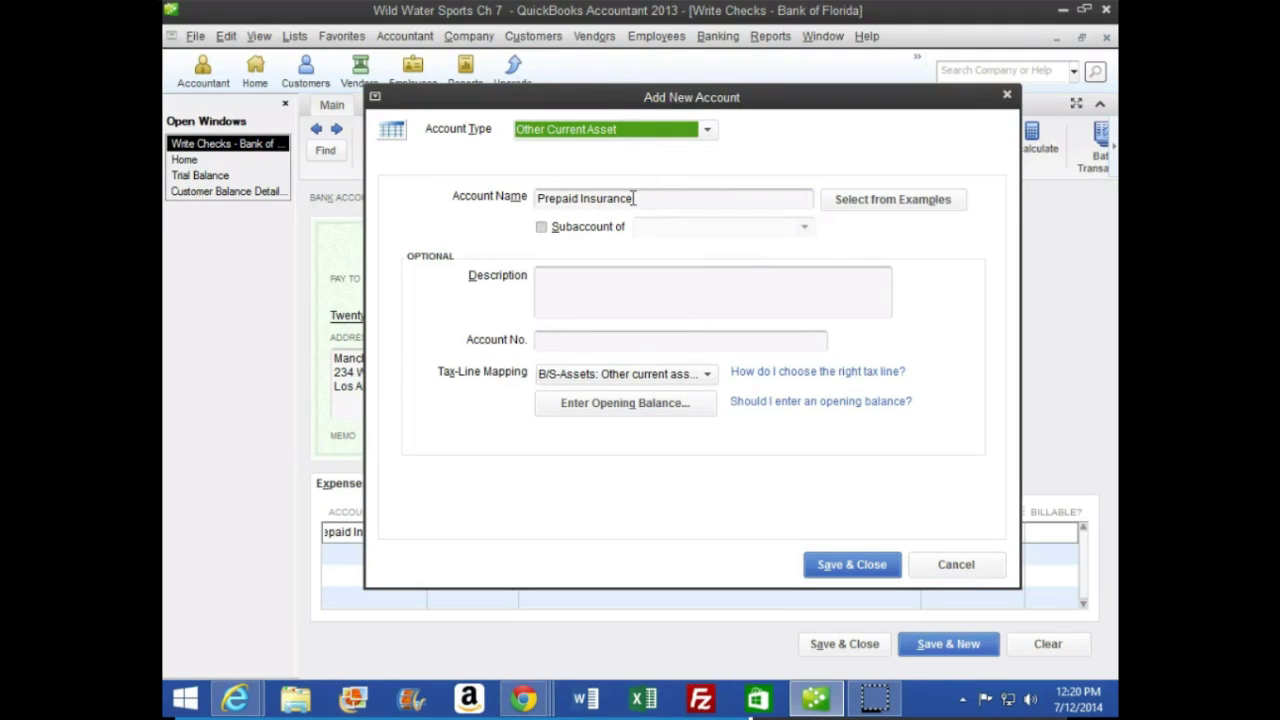
pyautogui.click(852, 565)
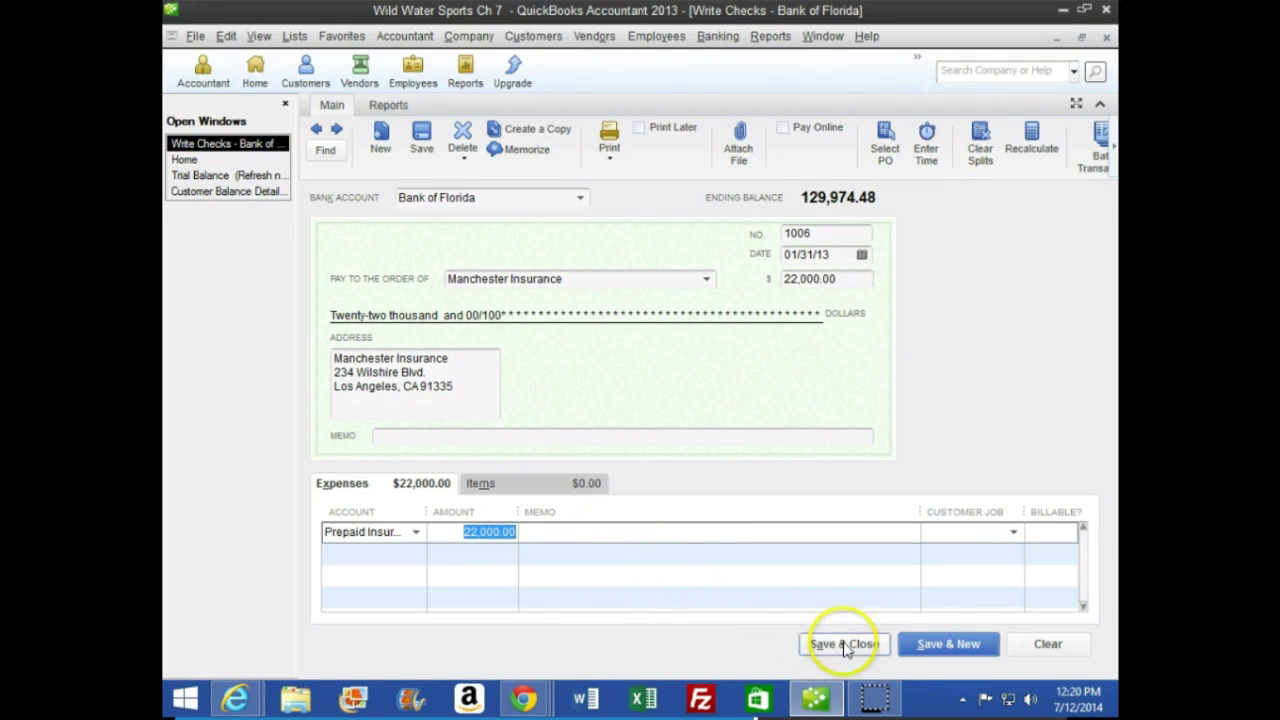
pyautogui.click(945, 648)
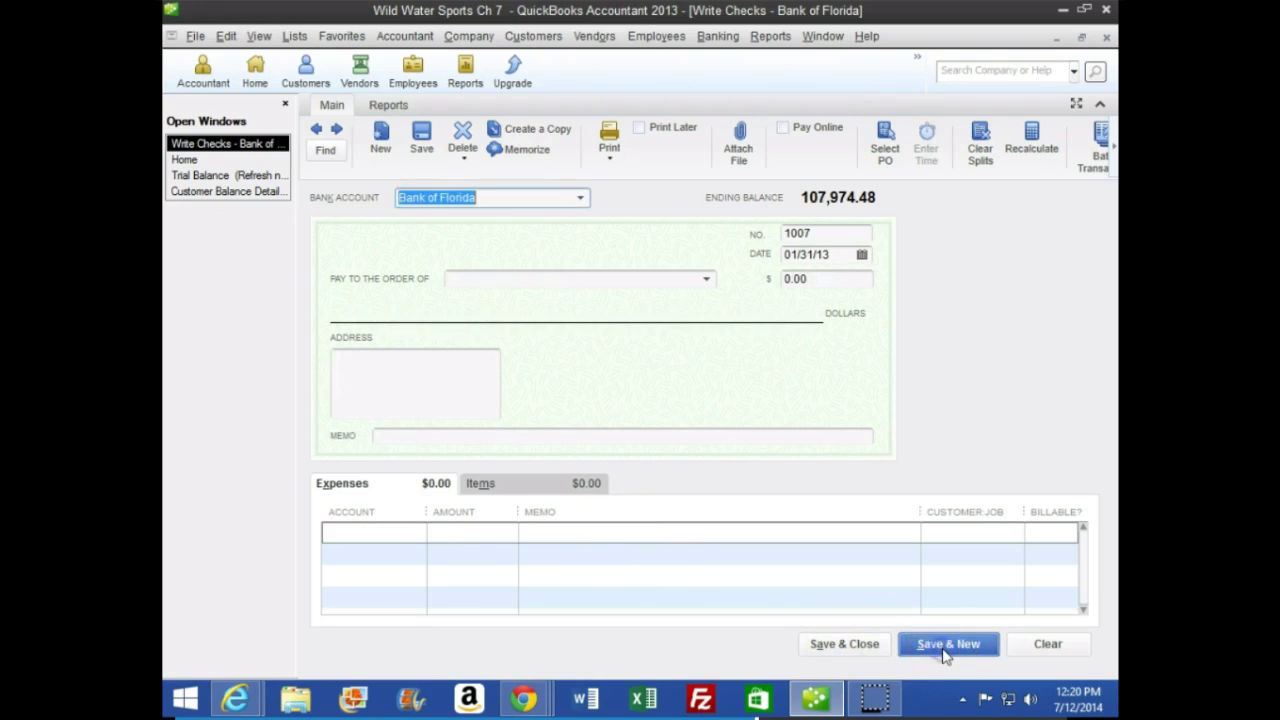
# Review the Prepaid Insurance and Bank of Florida balances in the Trial Balance, inspect Bank of Florida's transactions, and return to the blank check.
pyautogui.click(226, 176)
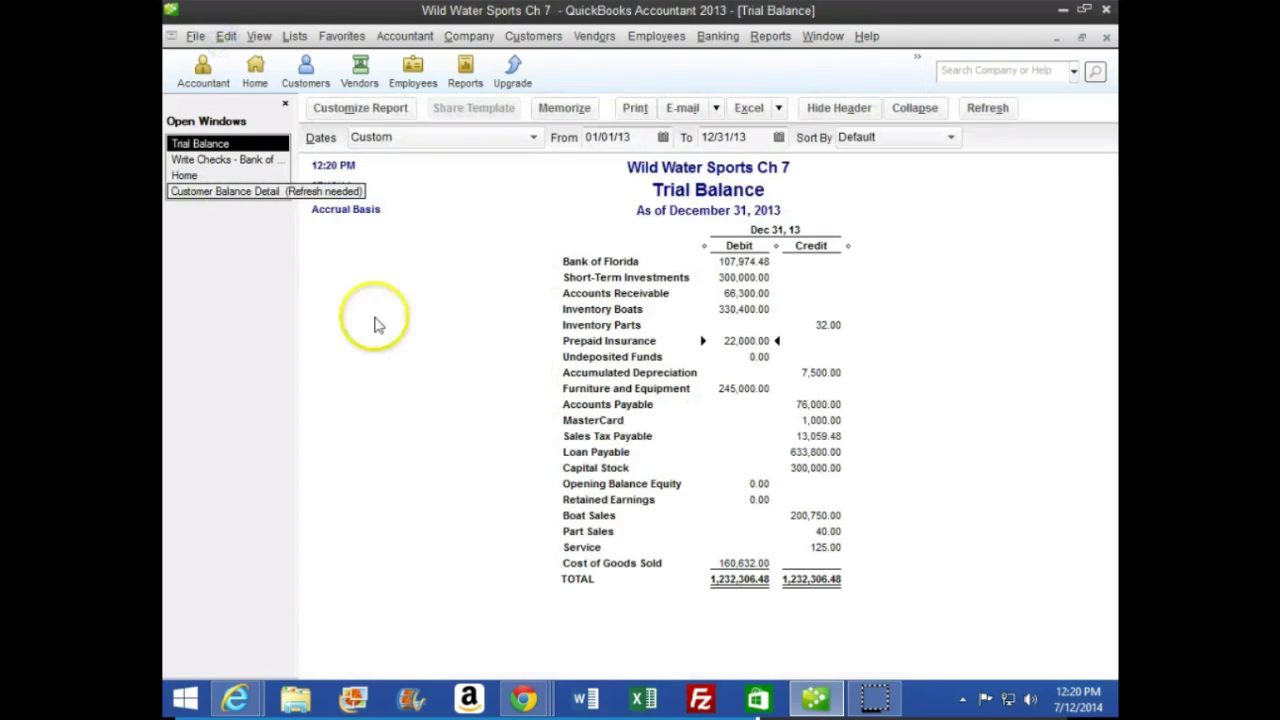
pyautogui.doubleClick(740, 340)
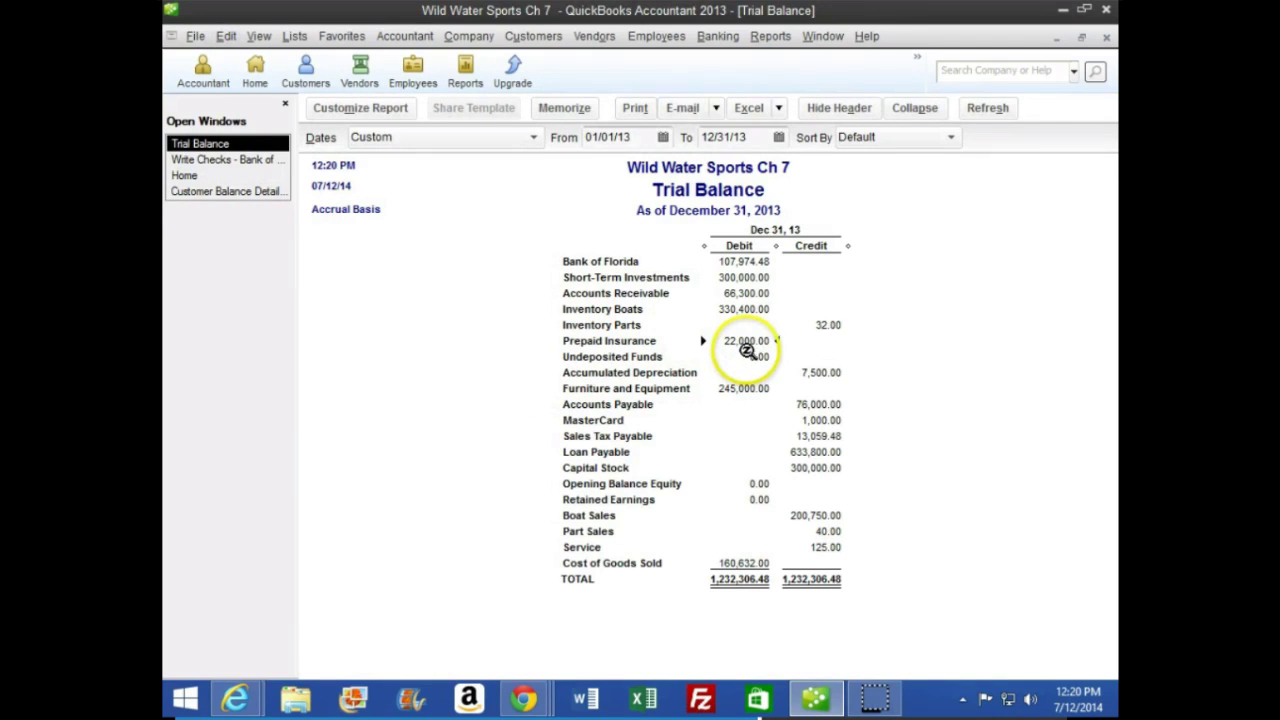
pyautogui.doubleClick(740, 261)
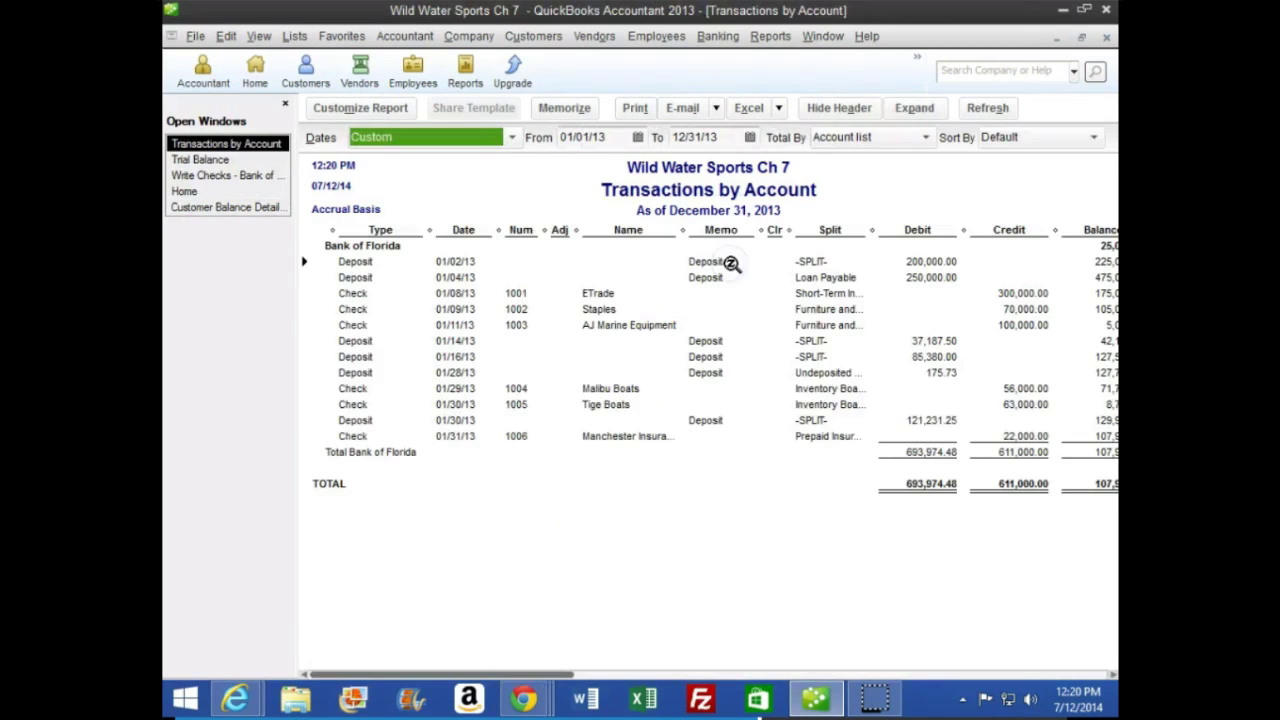
pyautogui.click(1106, 36)
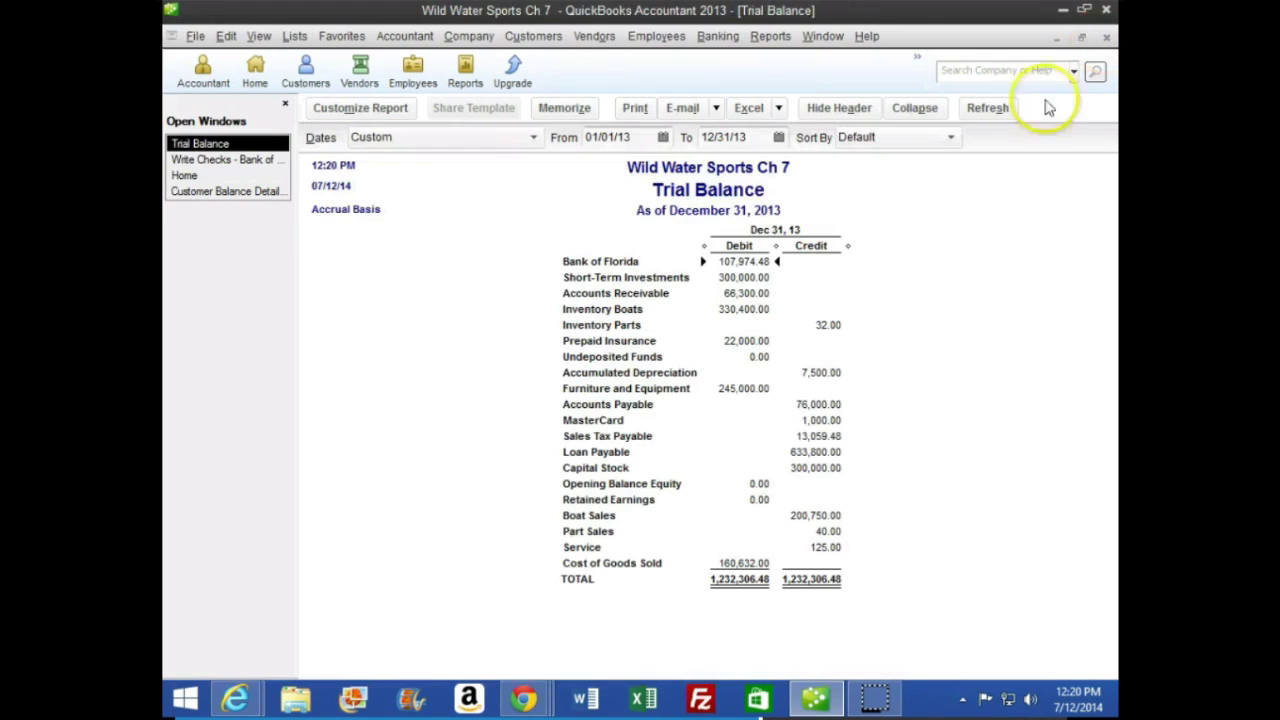
pyautogui.click(235, 160)
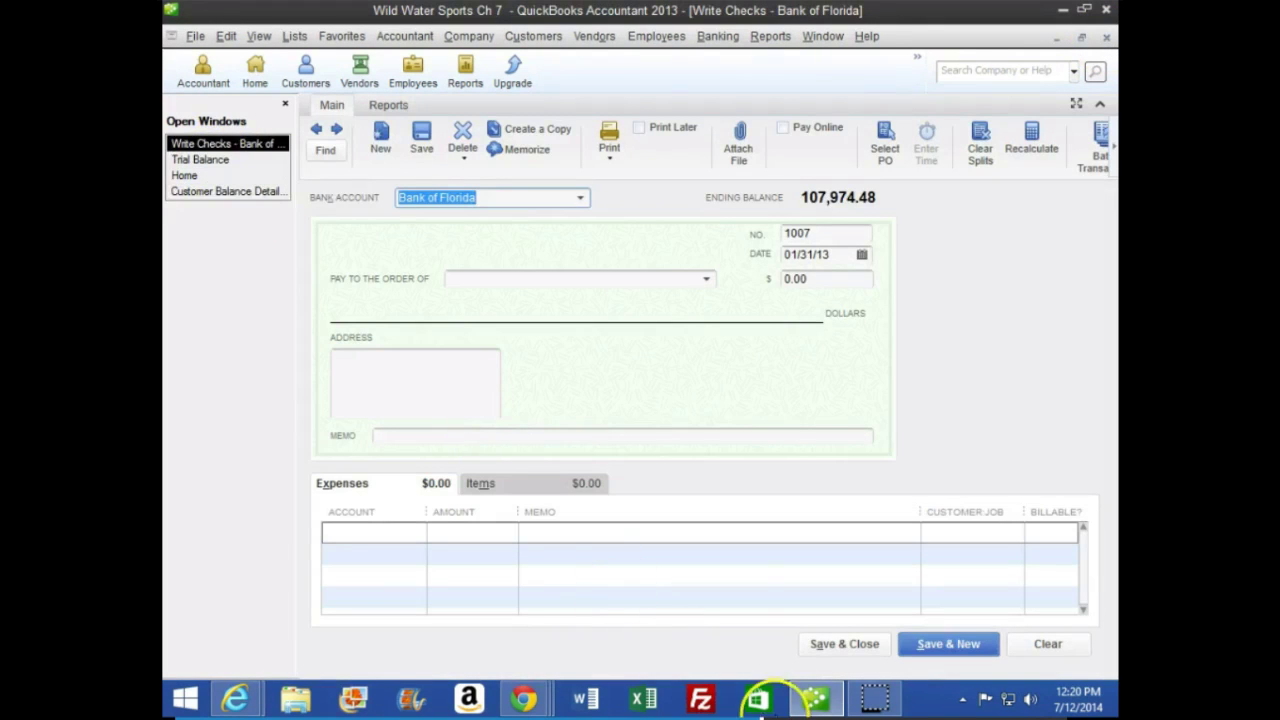
# Switch to the CourseSmart textbook in Chrome and read the Chevron check instructions on pages 167 and 168.
pyautogui.click(667, 606)
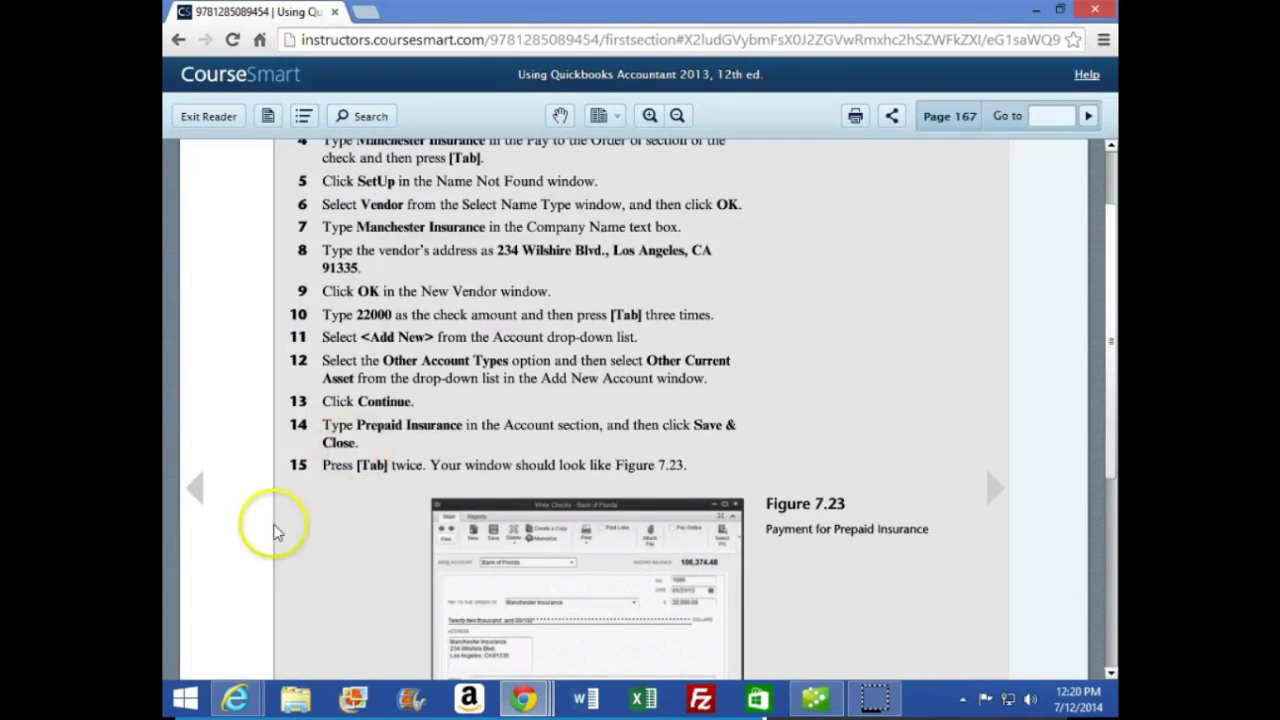
pyautogui.scroll(-3, 277, 532)
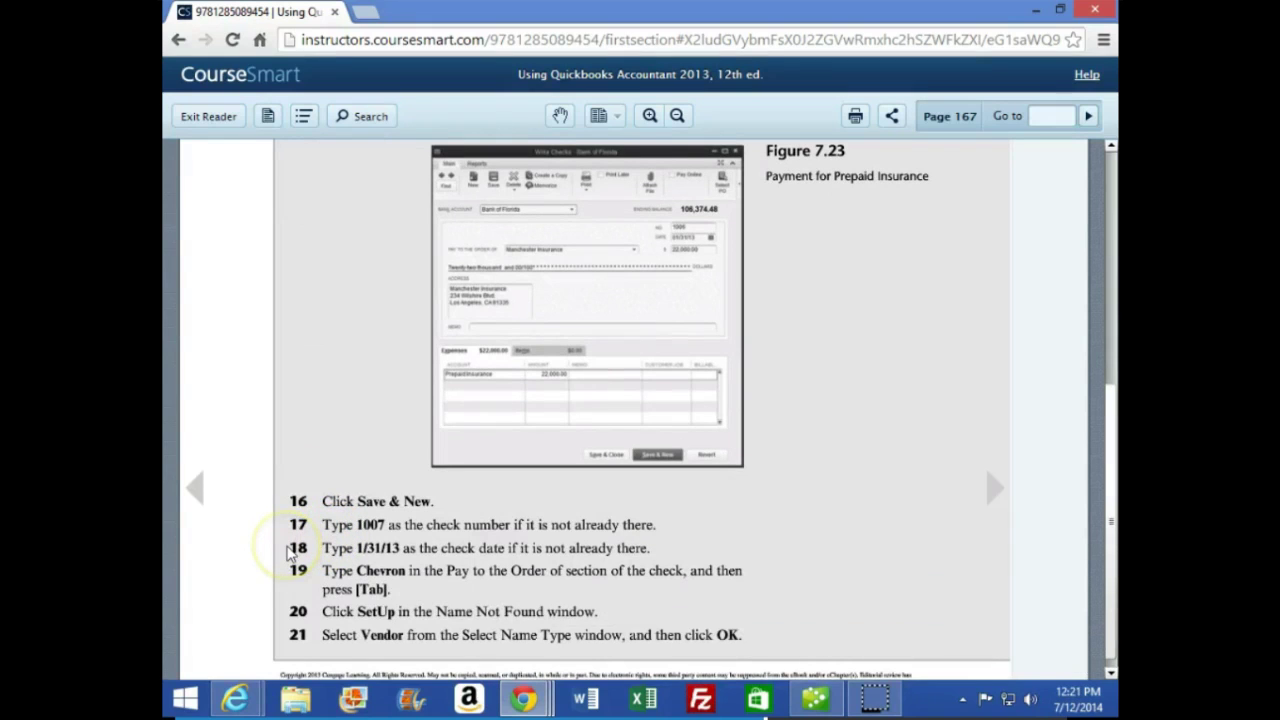
pyautogui.scroll(-1, 293, 553)
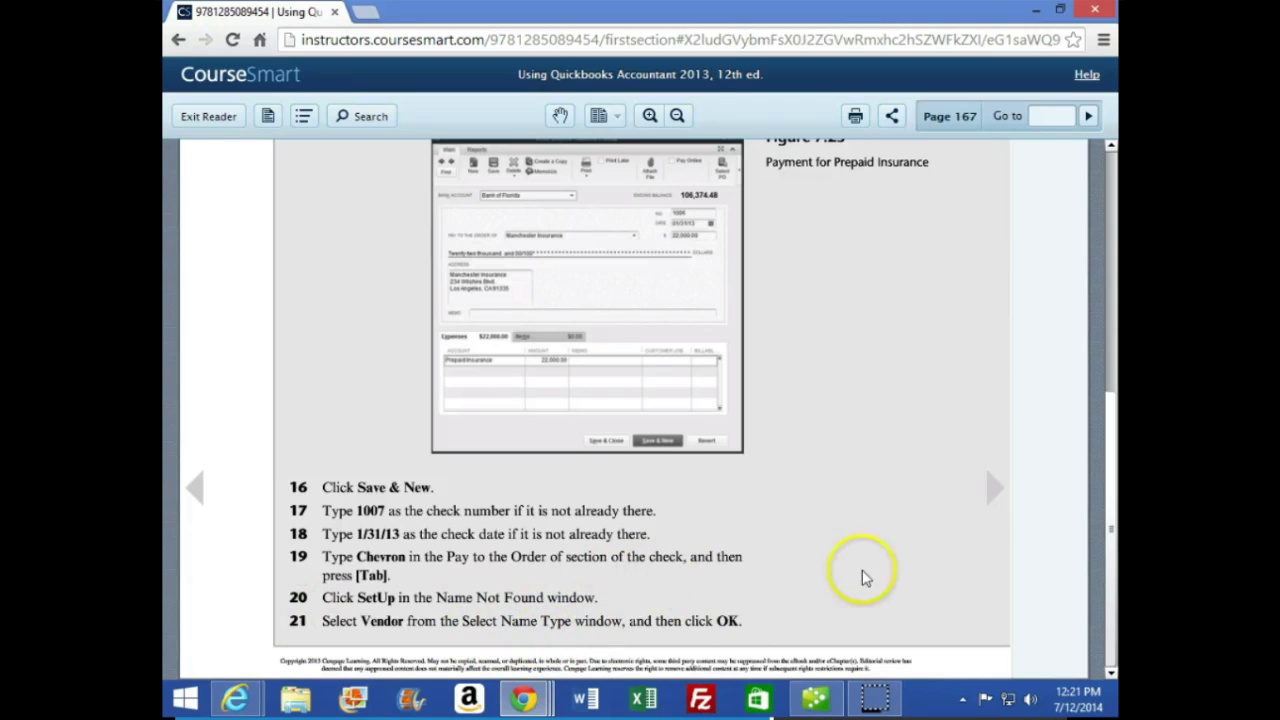
pyautogui.click(994, 490)
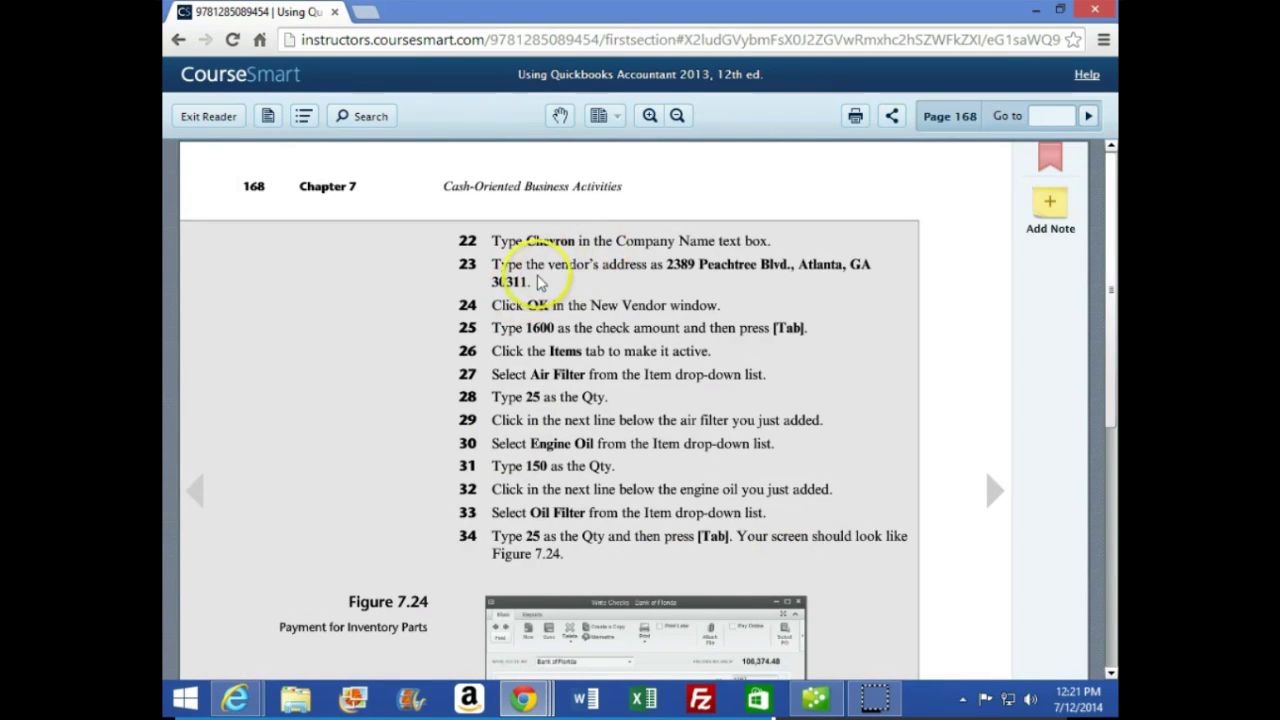
# Back in QuickBooks, enter Chevron as the payee of check 1007 and begin setting it up as a new vendor.
pyautogui.click(816, 697)
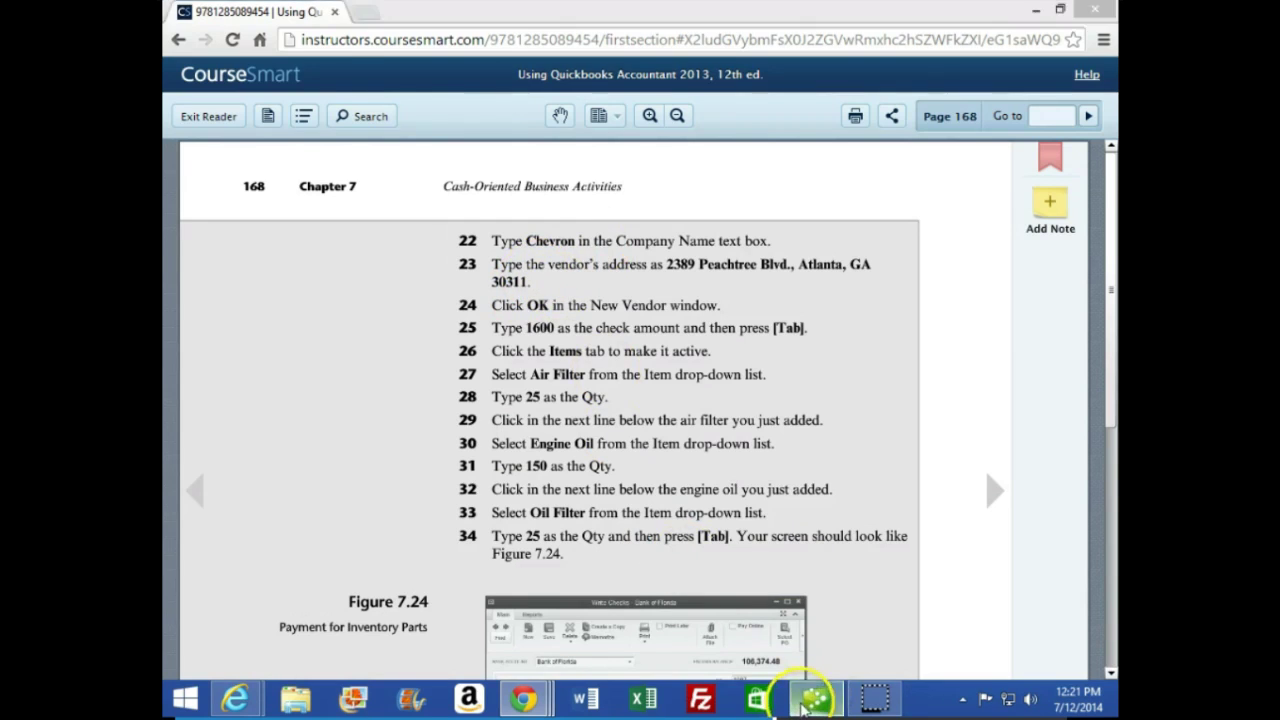
pyautogui.press('Tab')
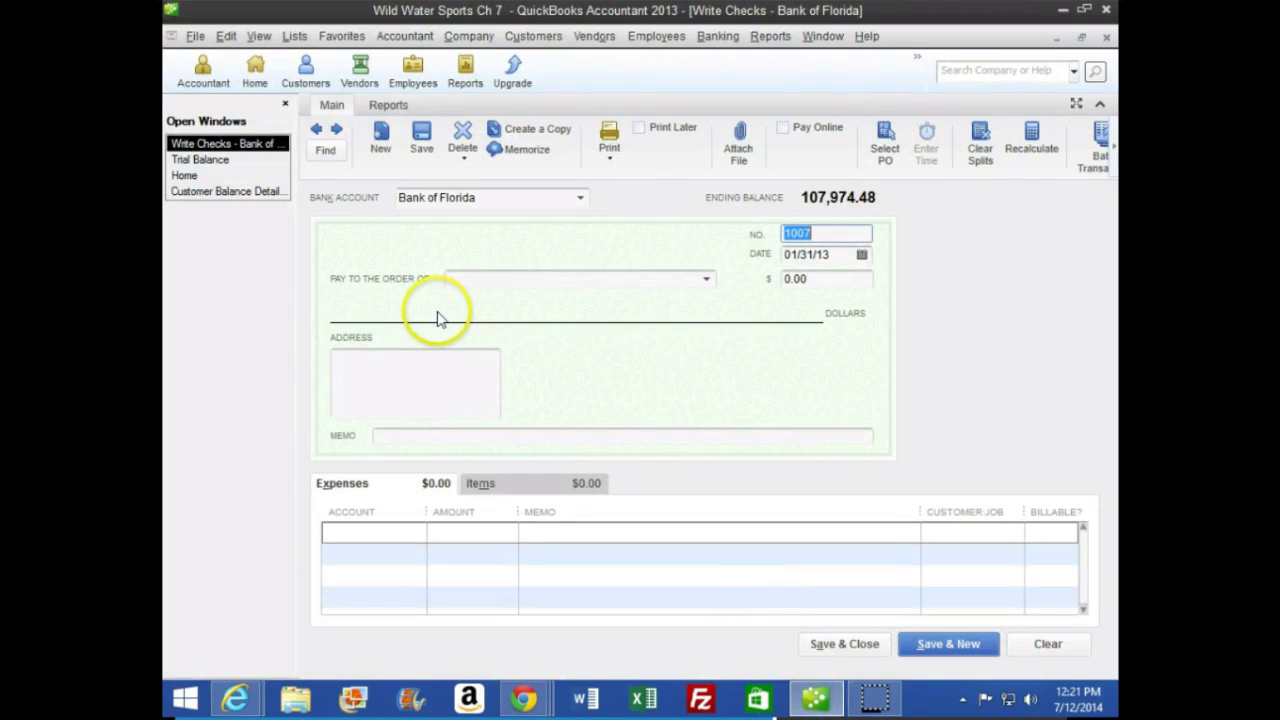
pyautogui.press('Tab')
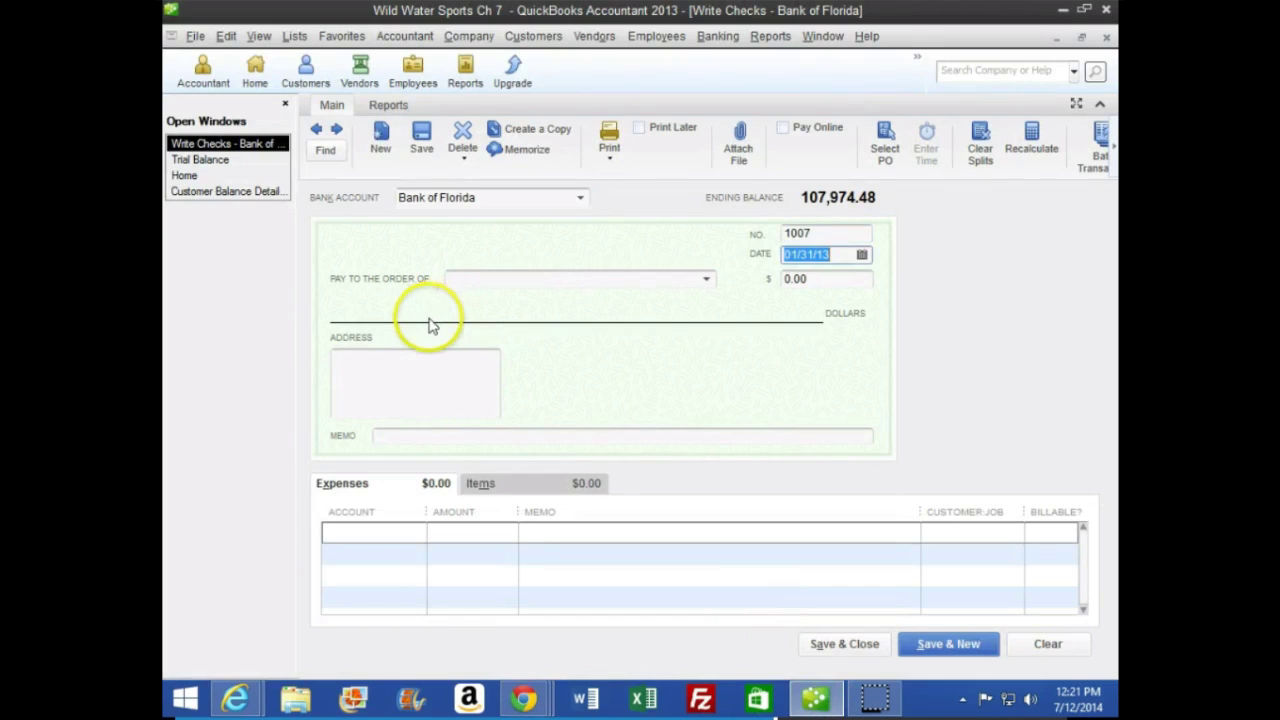
pyautogui.press('Tab')
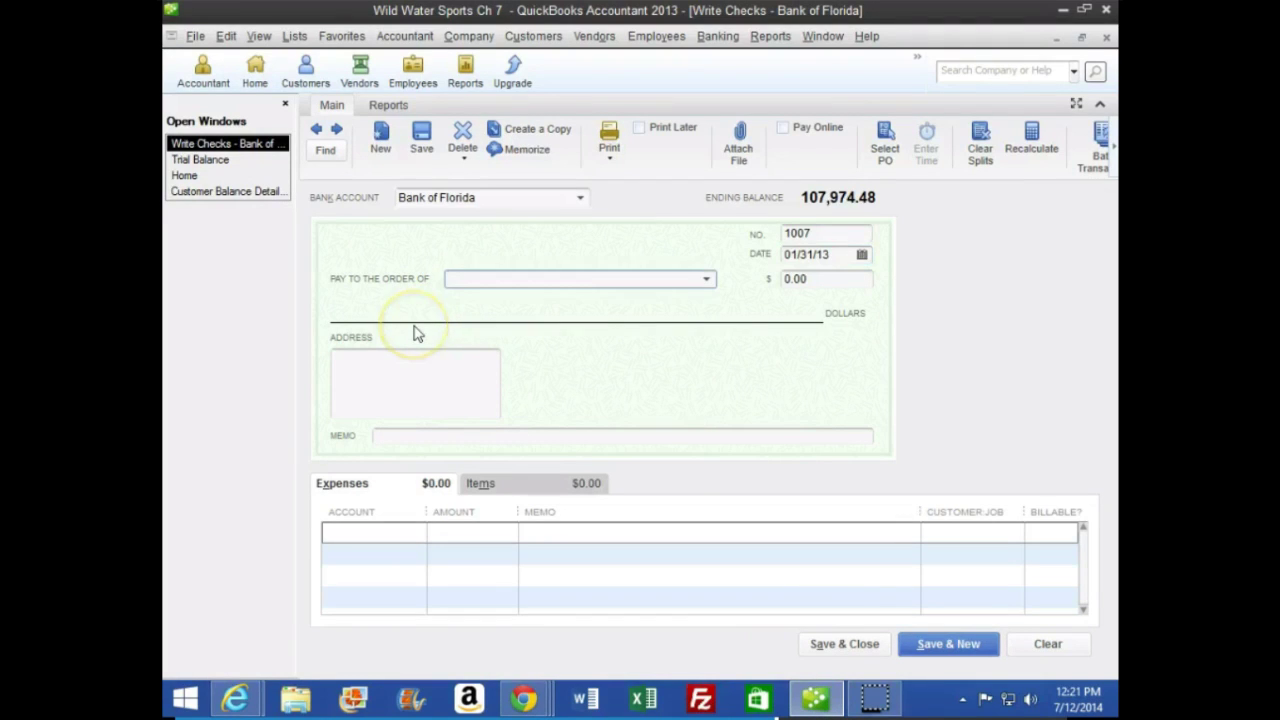
pyautogui.write('Chevron')
pyautogui.press('Tab')
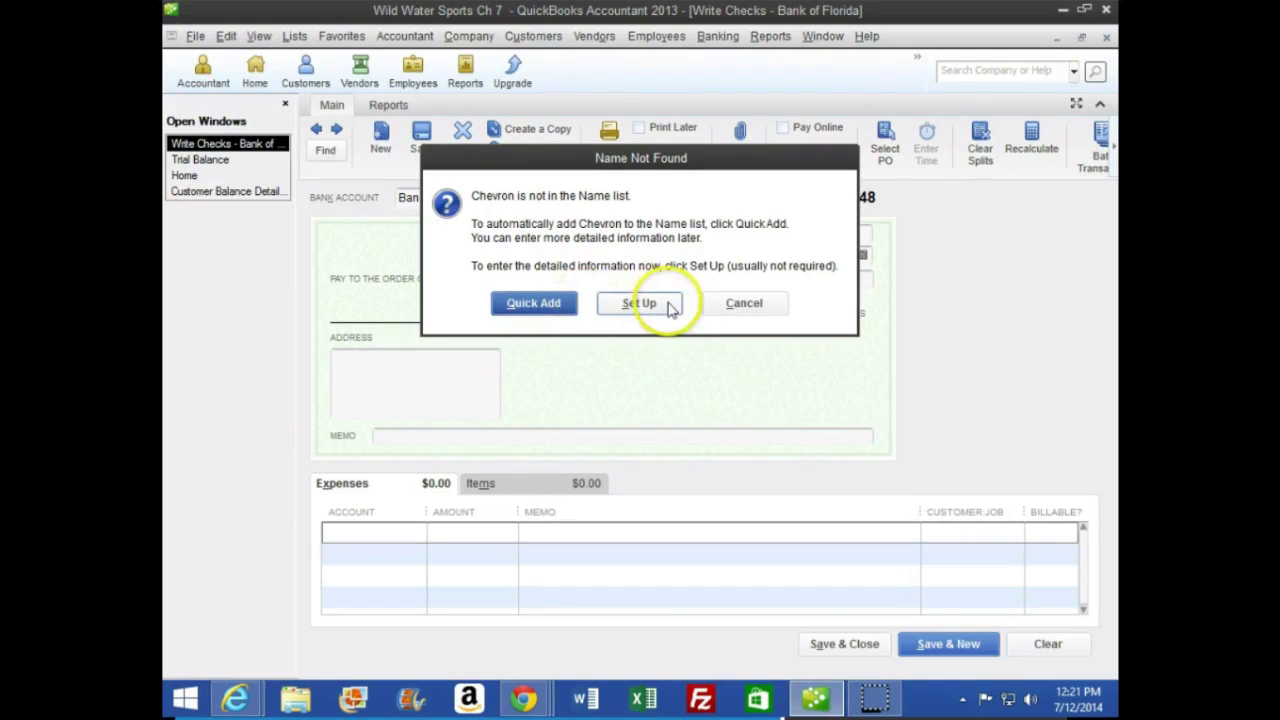
pyautogui.click(673, 310)
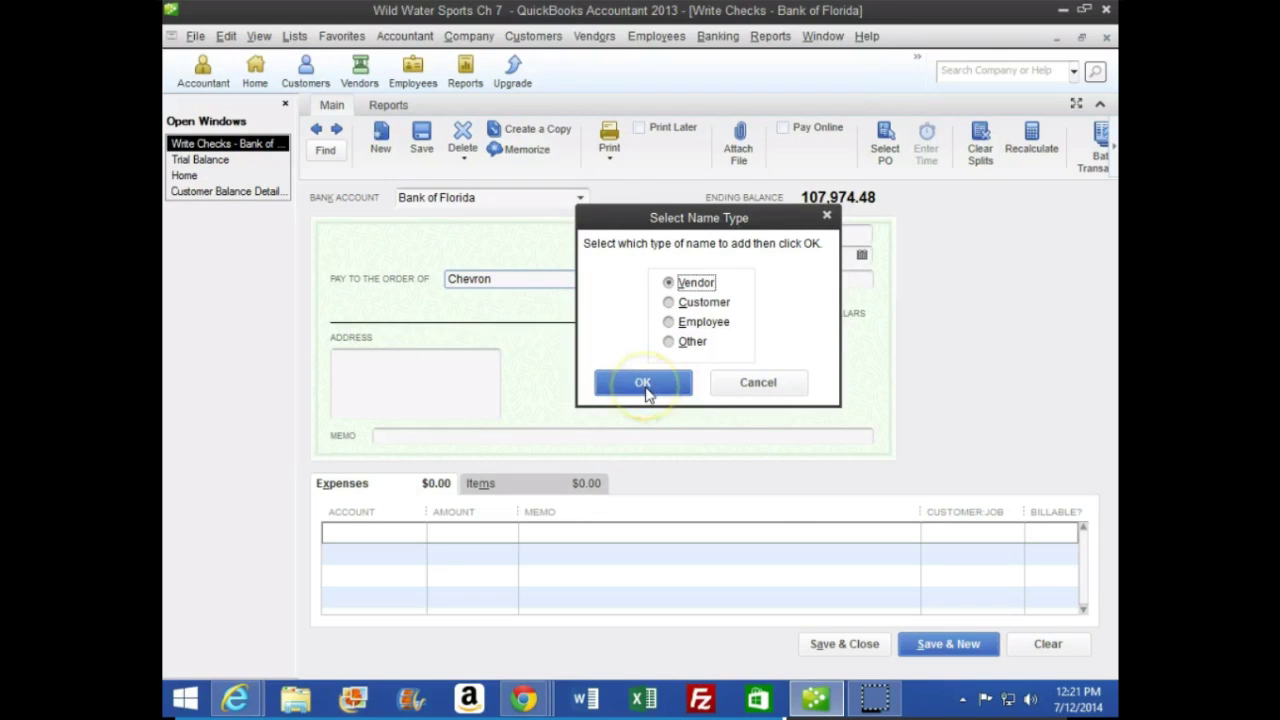
pyautogui.click(643, 386)
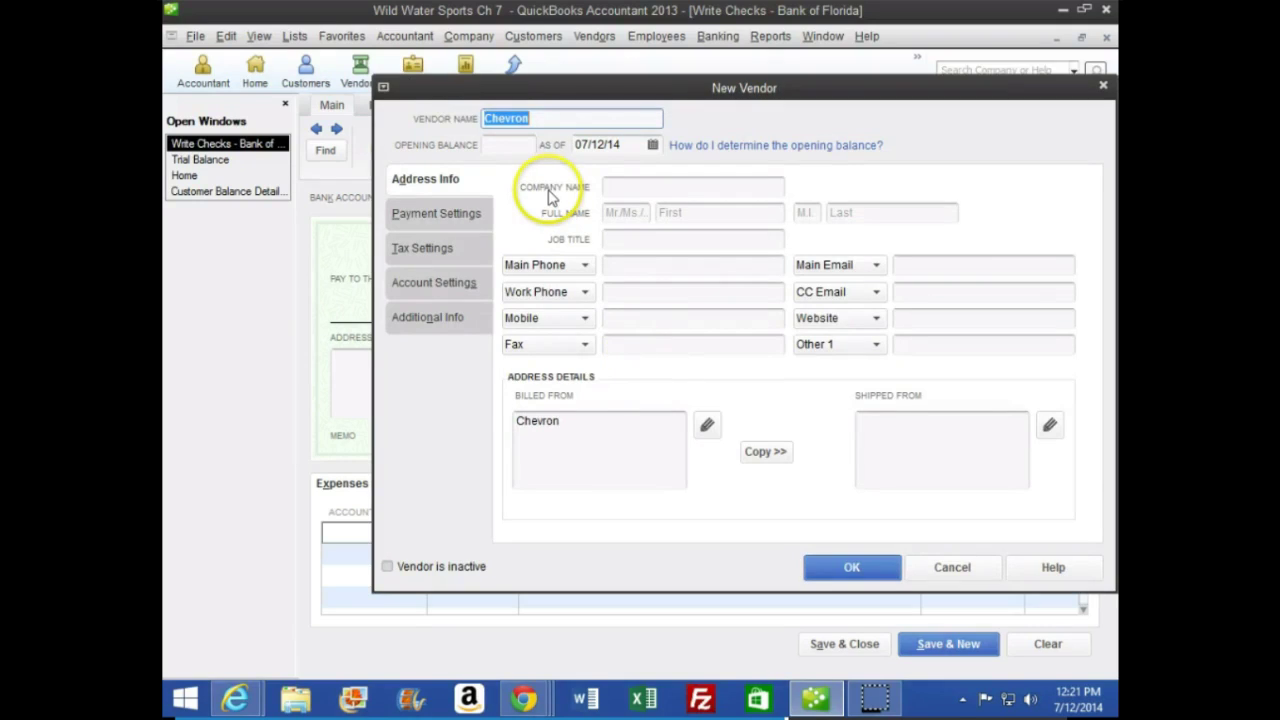
# Set the new vendor's opening balance date to 01/30/13 and the company name to Chevron.
pyautogui.press('Tab')
pyautogui.press('Tab')
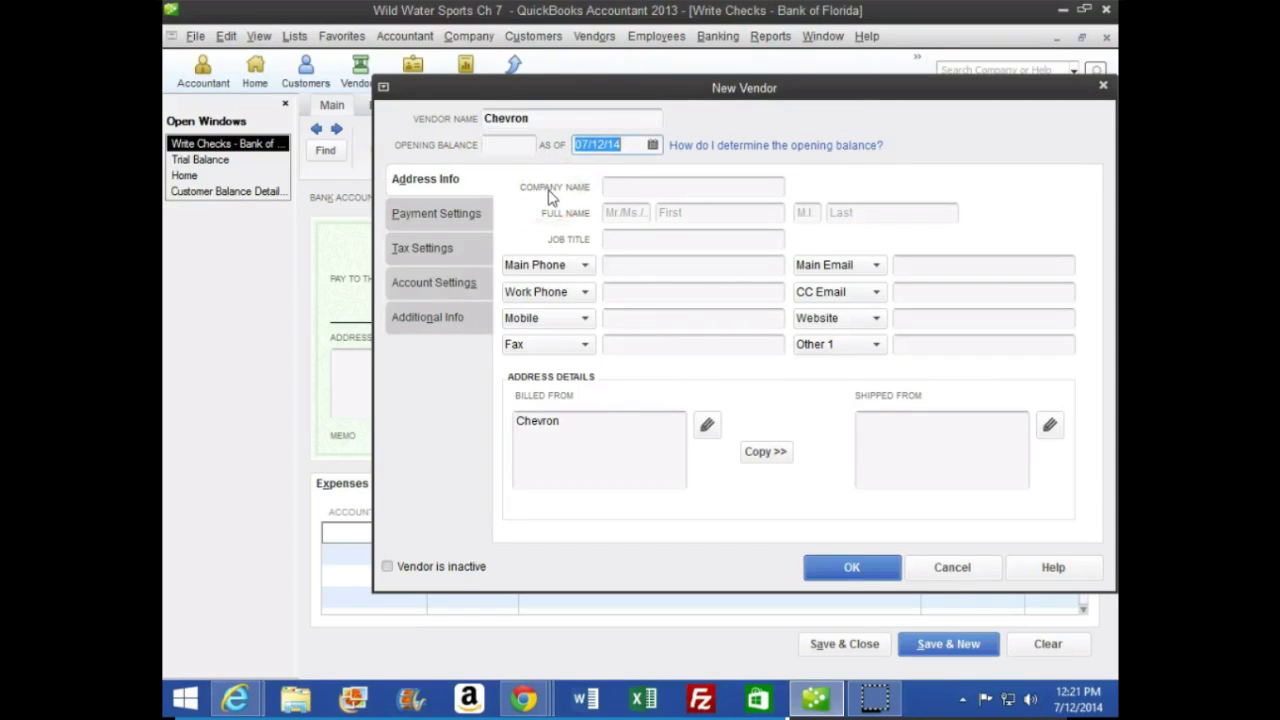
pyautogui.write('013013')
pyautogui.press('Tab')
pyautogui.write('Chevron')
pyautogui.press('Tab')
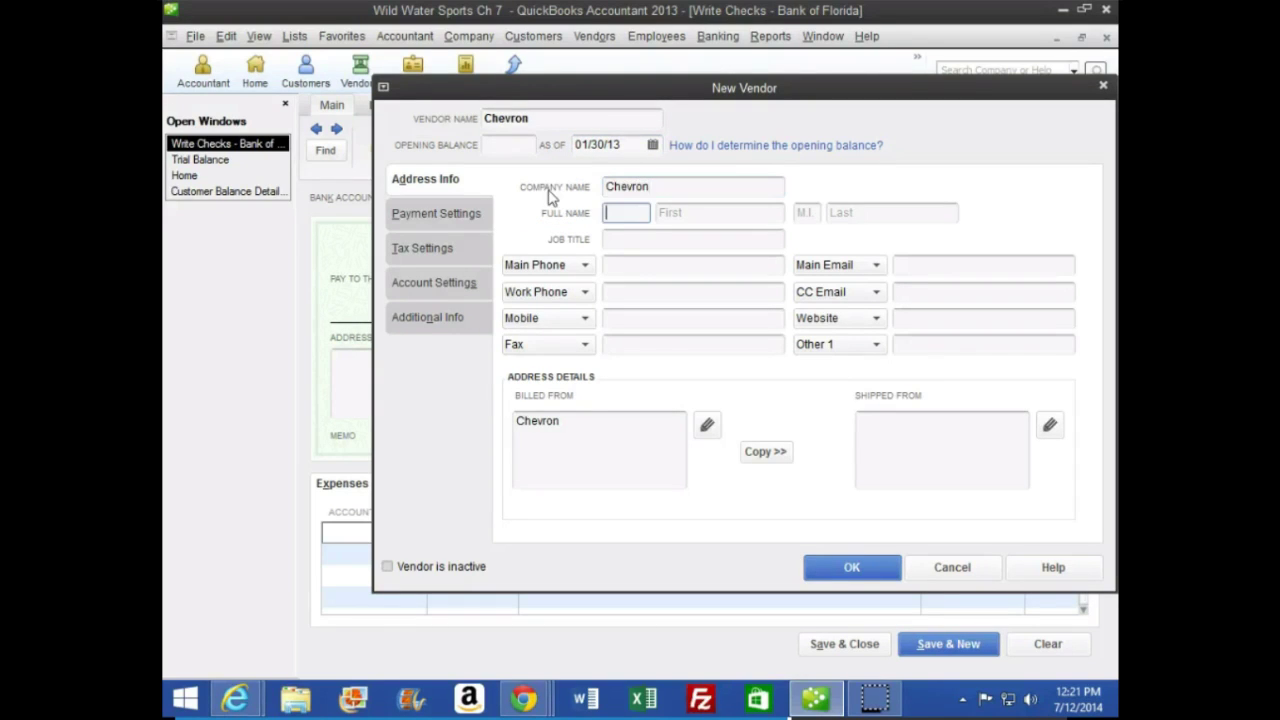
# Add Chevron's street address, city, state and ZIP to the billed-from address, copy it to the shipped-from address, and save the vendor.
pyautogui.click(592, 425)
pyautogui.press('Return')
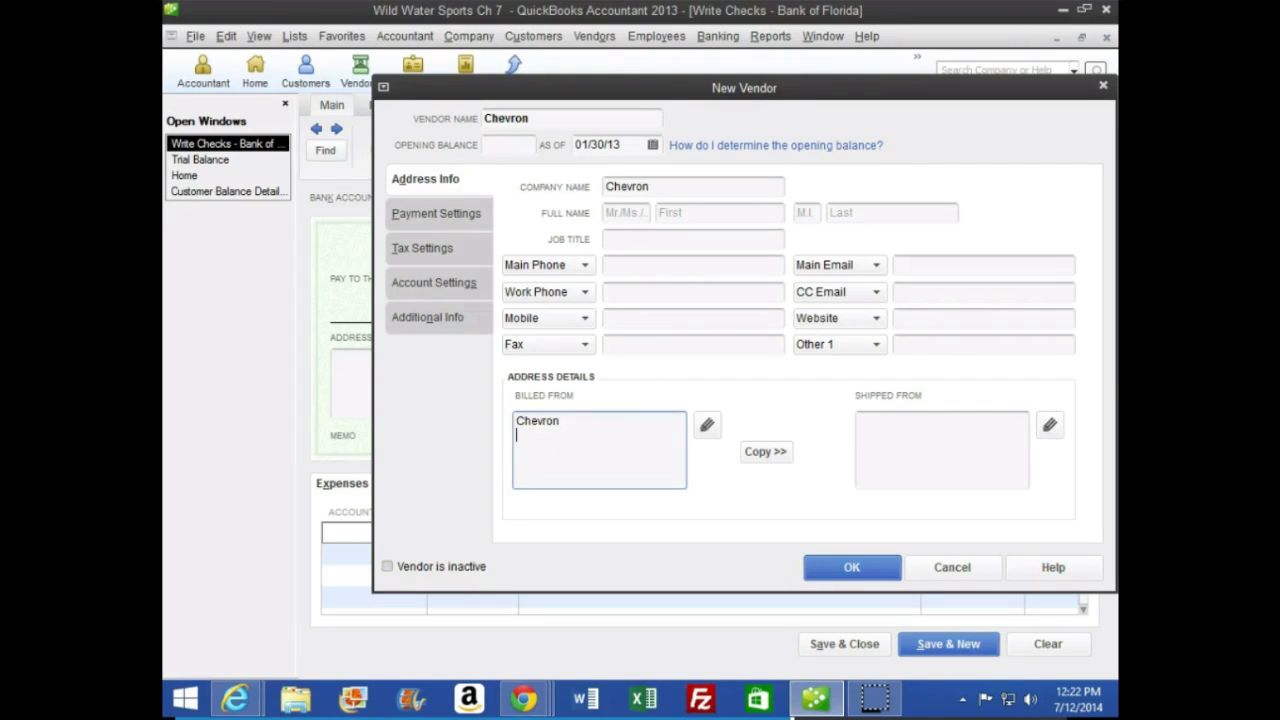
pyautogui.write('2389 Peachtree Blvd')
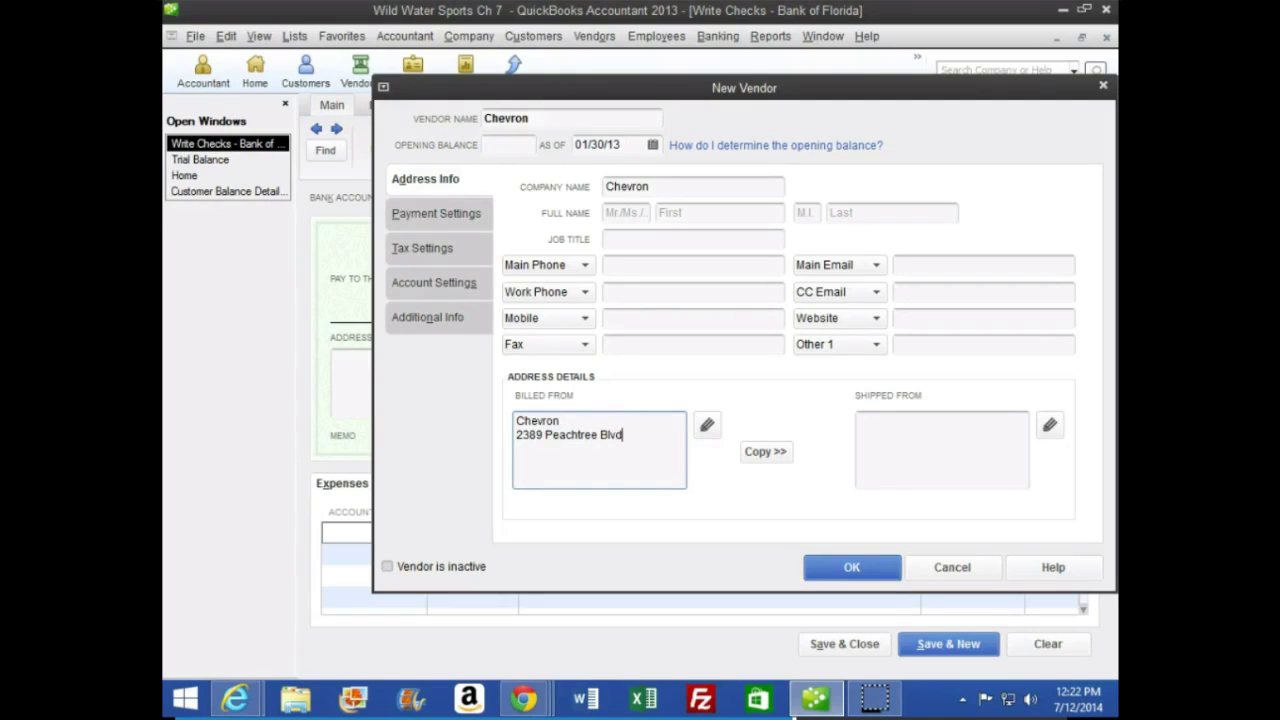
pyautogui.write('. Atlanta, GA 30311')
pyautogui.click(766, 452)
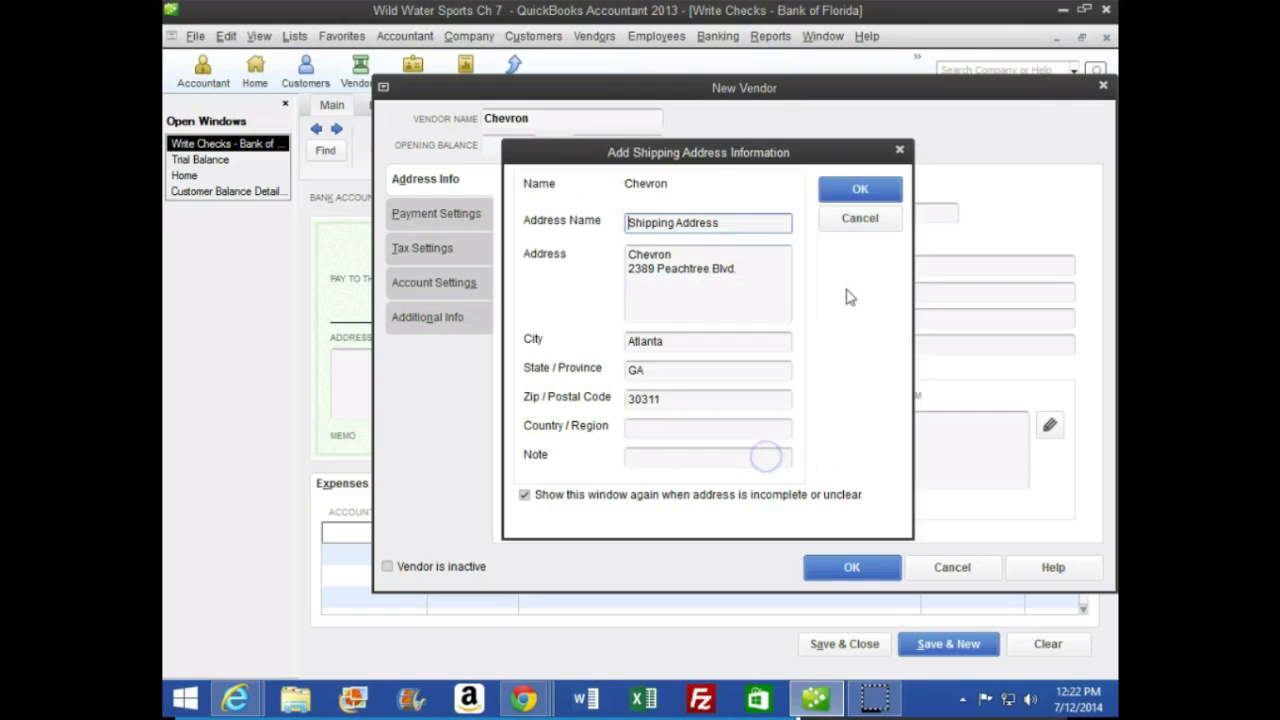
pyautogui.click(853, 190)
pyautogui.click(822, 567)
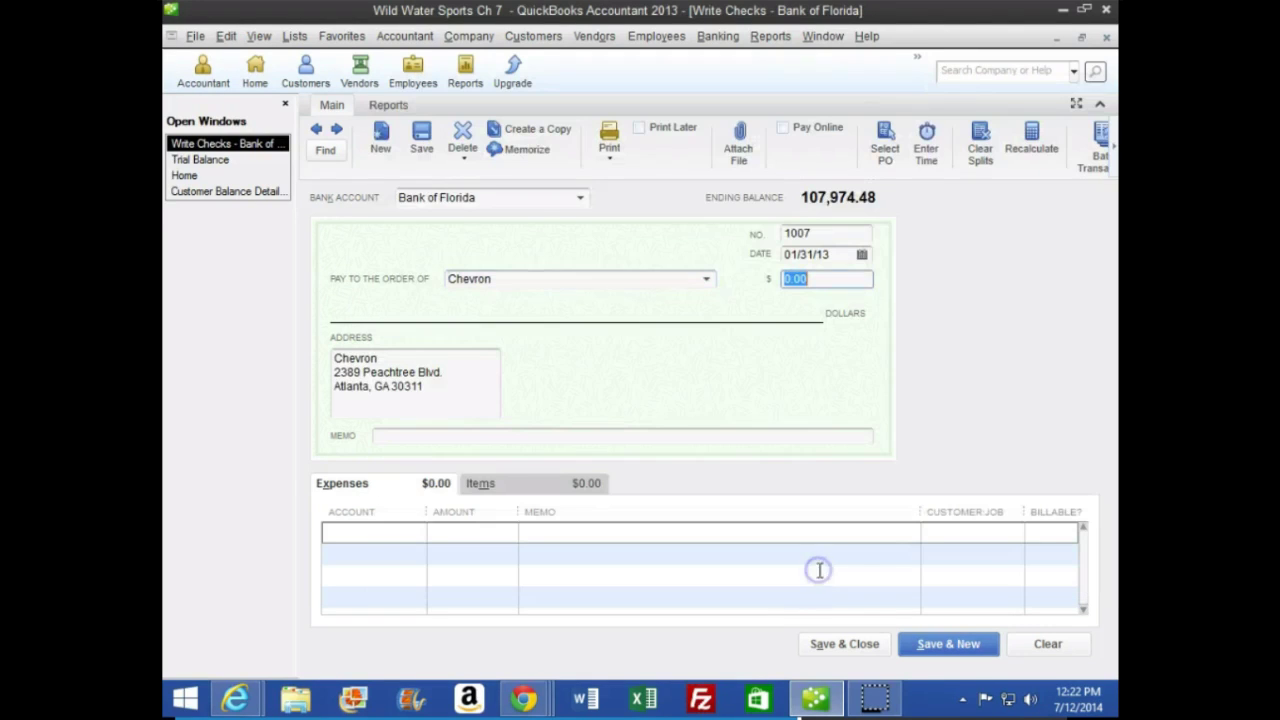
# Consult the textbook's page 168 for the Chevron check amount, the item lines with quantities, and Figure 7.24.
pyautogui.moveTo(523, 697)
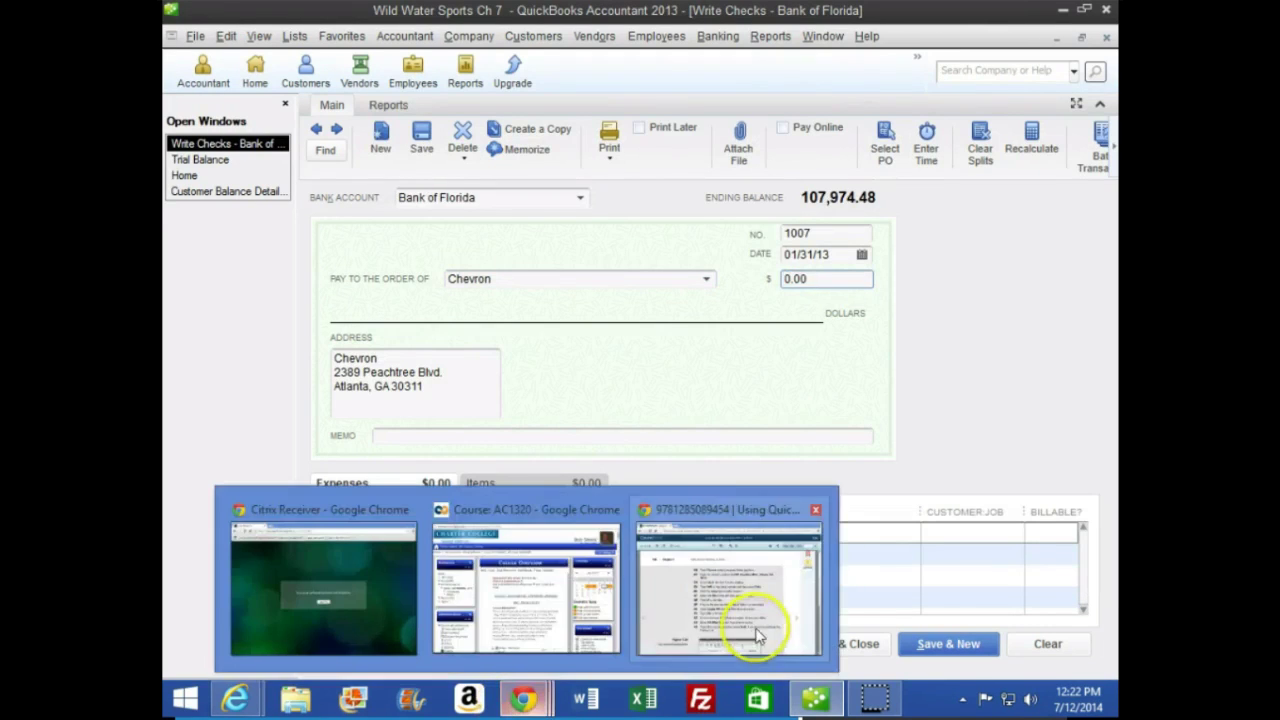
pyautogui.click(749, 634)
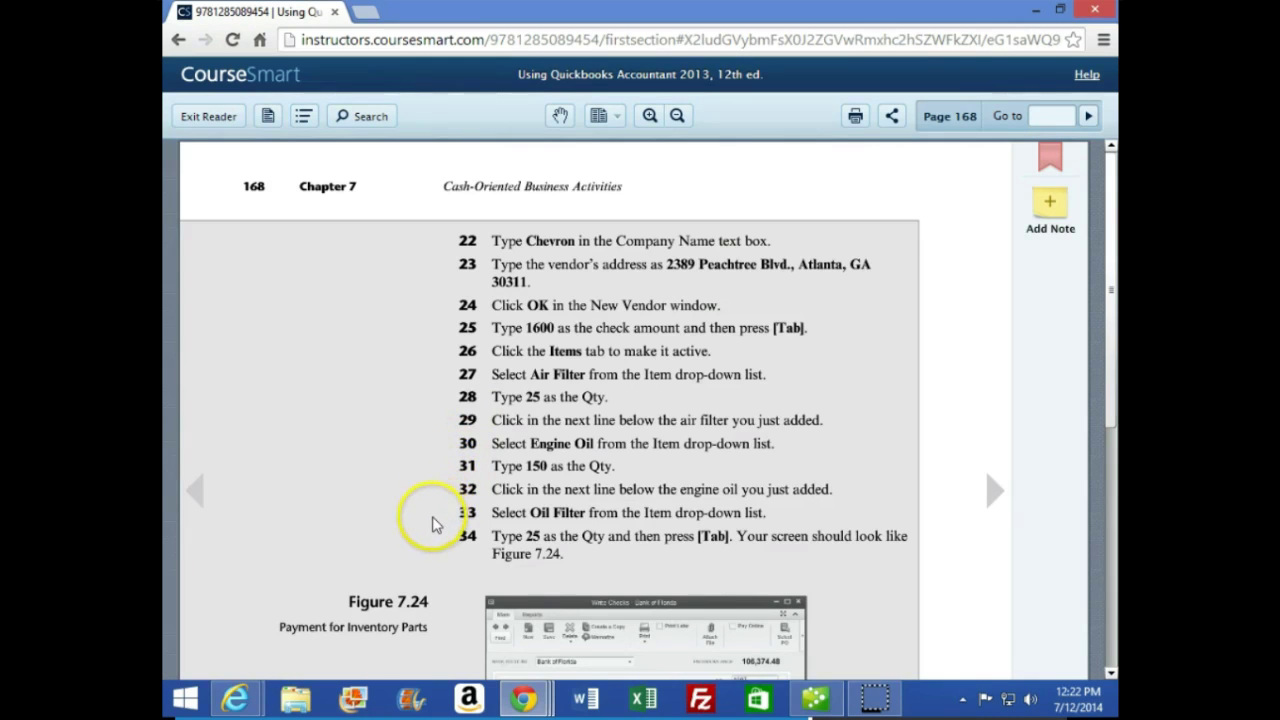
pyautogui.scroll(-2, 435, 522)
pyautogui.scroll(-2, 432, 523)
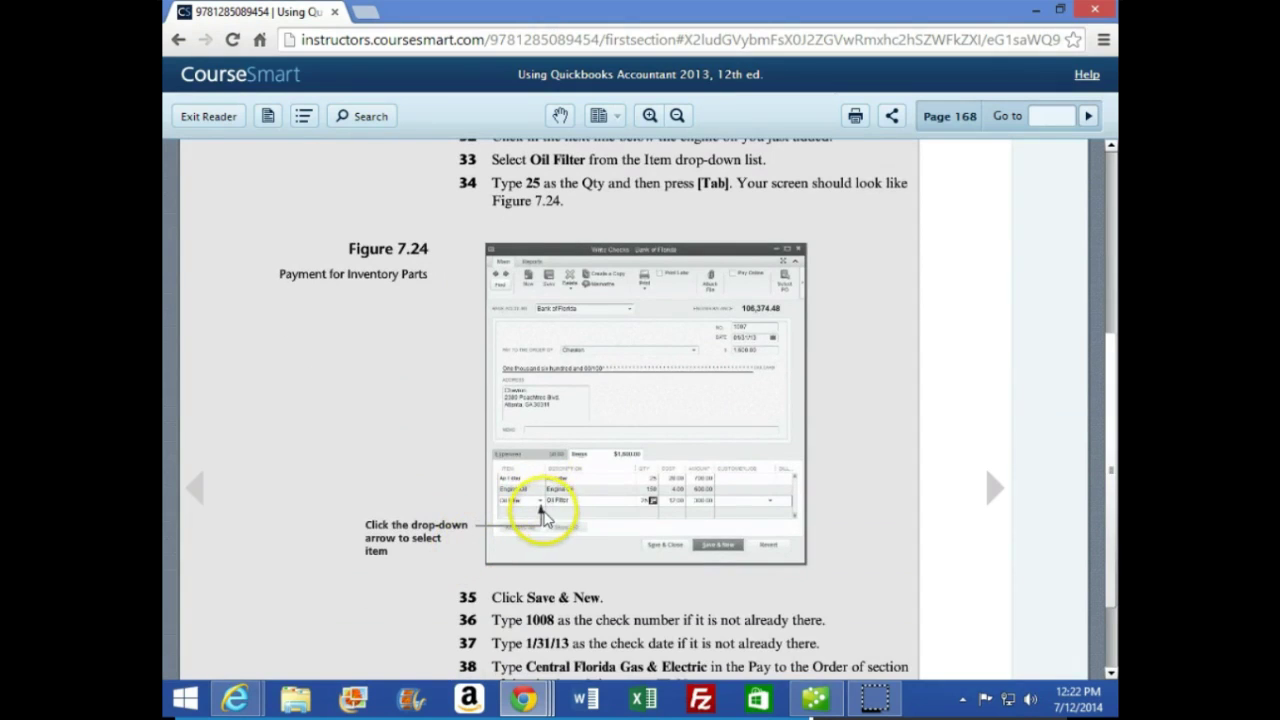
# Back in QuickBooks, show the Chevron check's item lines instead of its expenses and set the check amount to 1600.
pyautogui.click(817, 697)
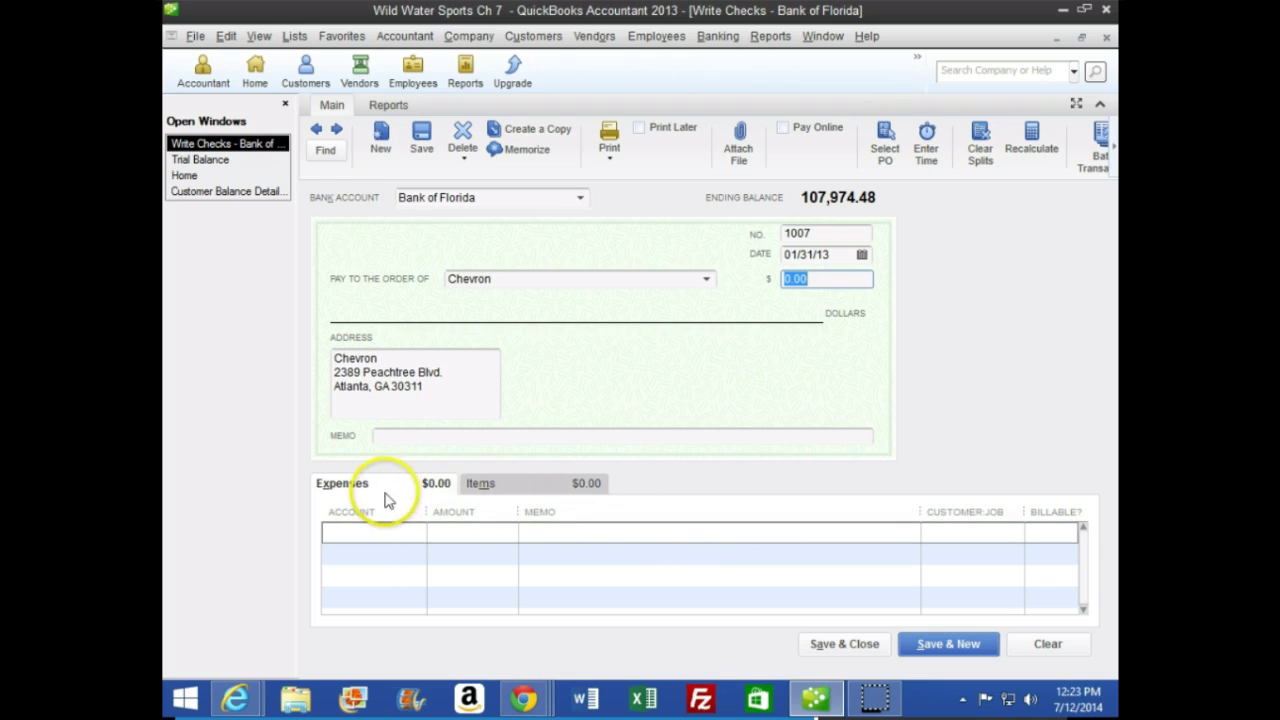
pyautogui.click(482, 484)
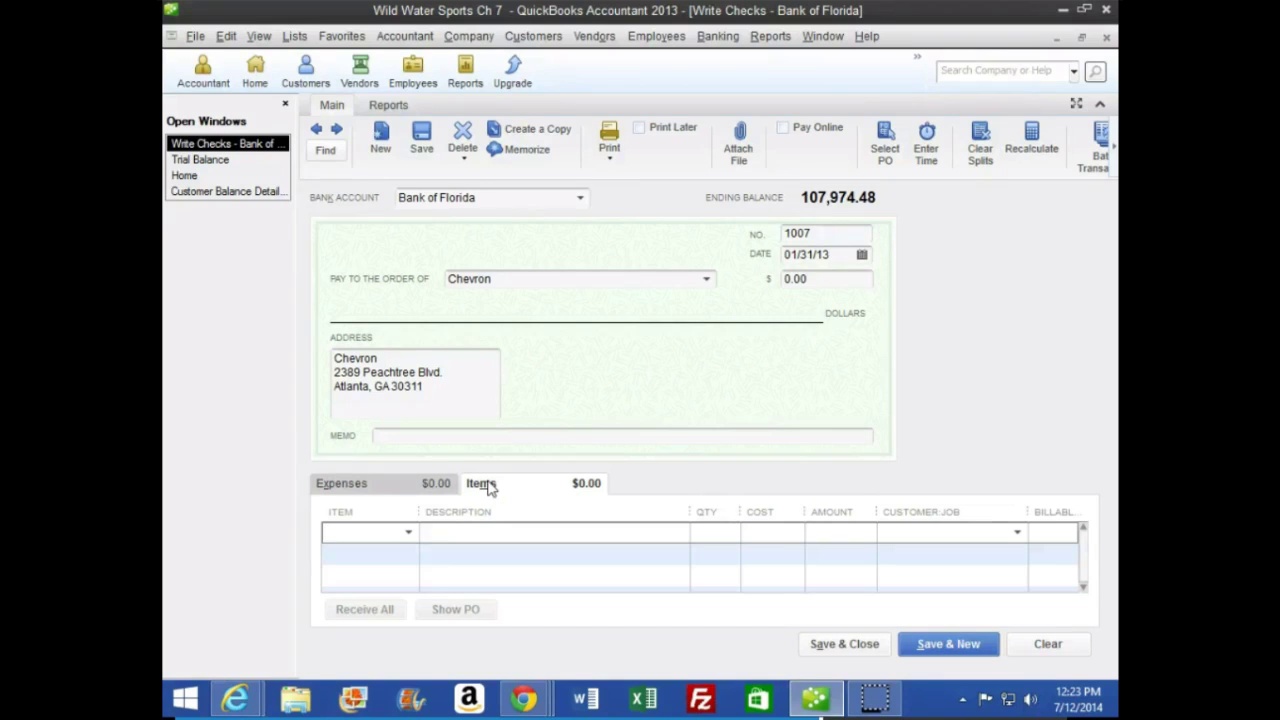
pyautogui.click(823, 278)
pyautogui.write('1600')
pyautogui.press('Tab')
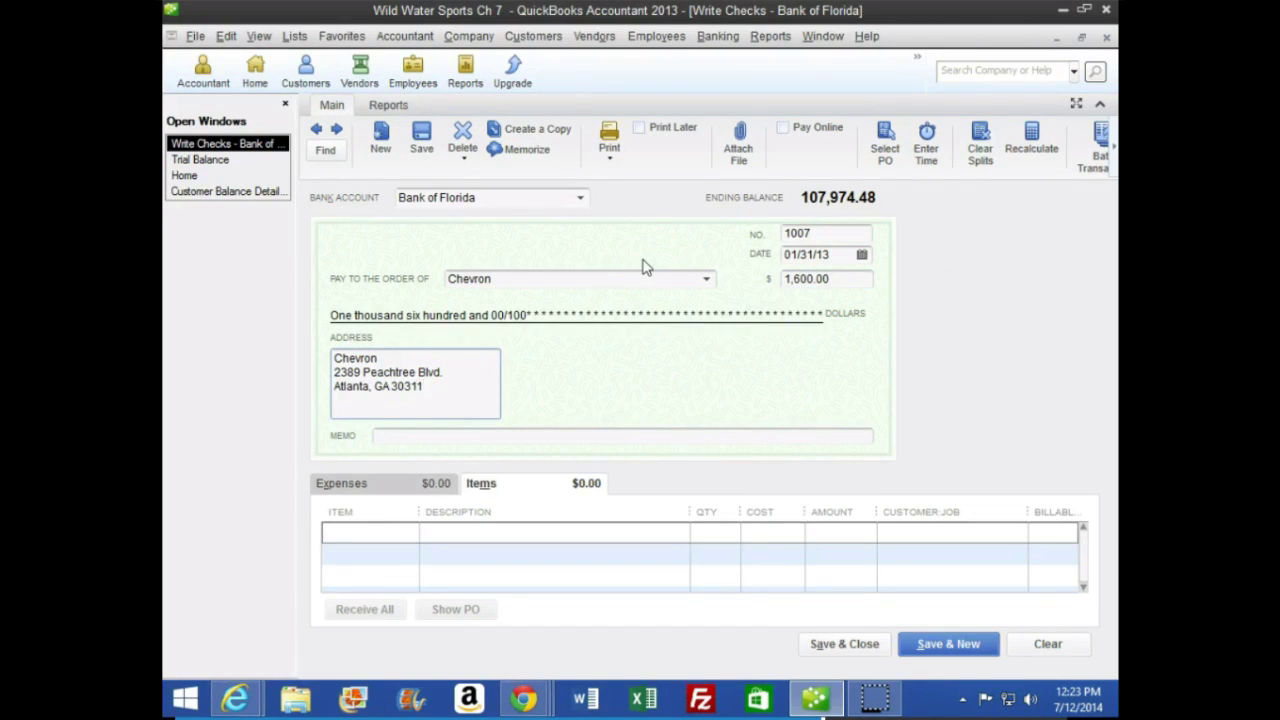
# Enter Air Filter as the first item line of the Chevron check with a quantity of 25.
pyautogui.click(410, 537)
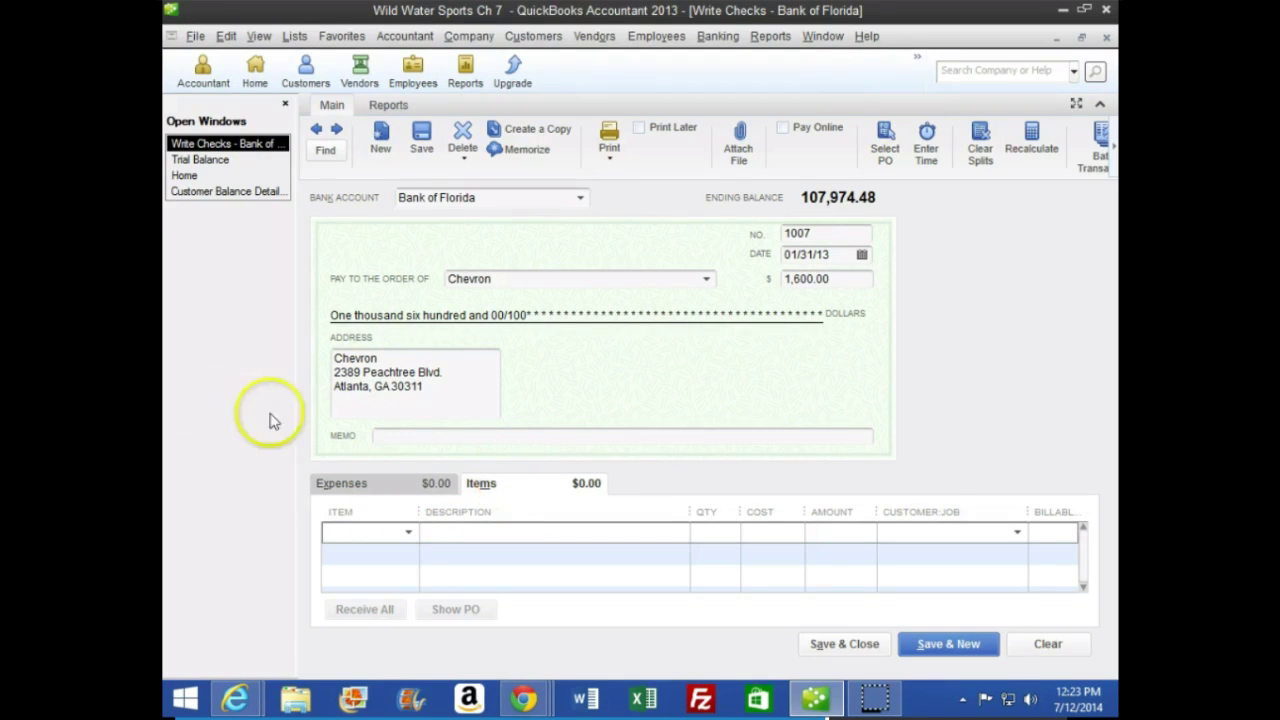
pyautogui.write('Air Filter')
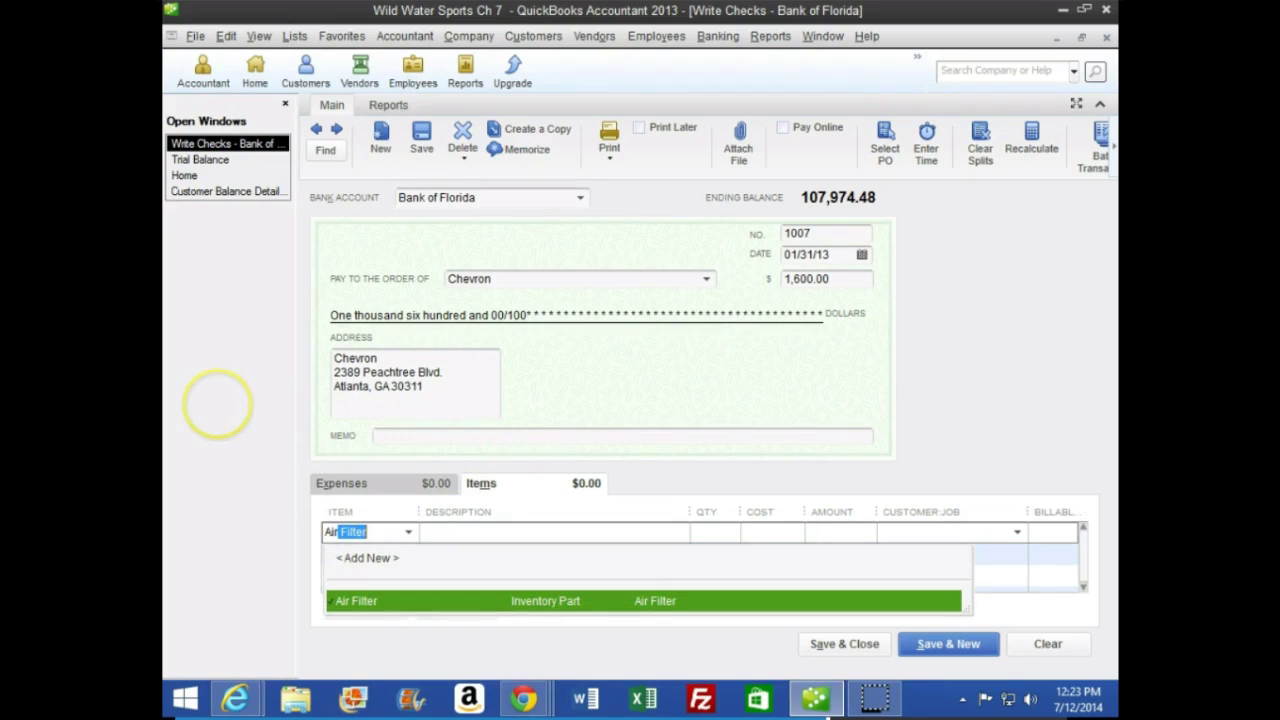
pyautogui.press('Tab')
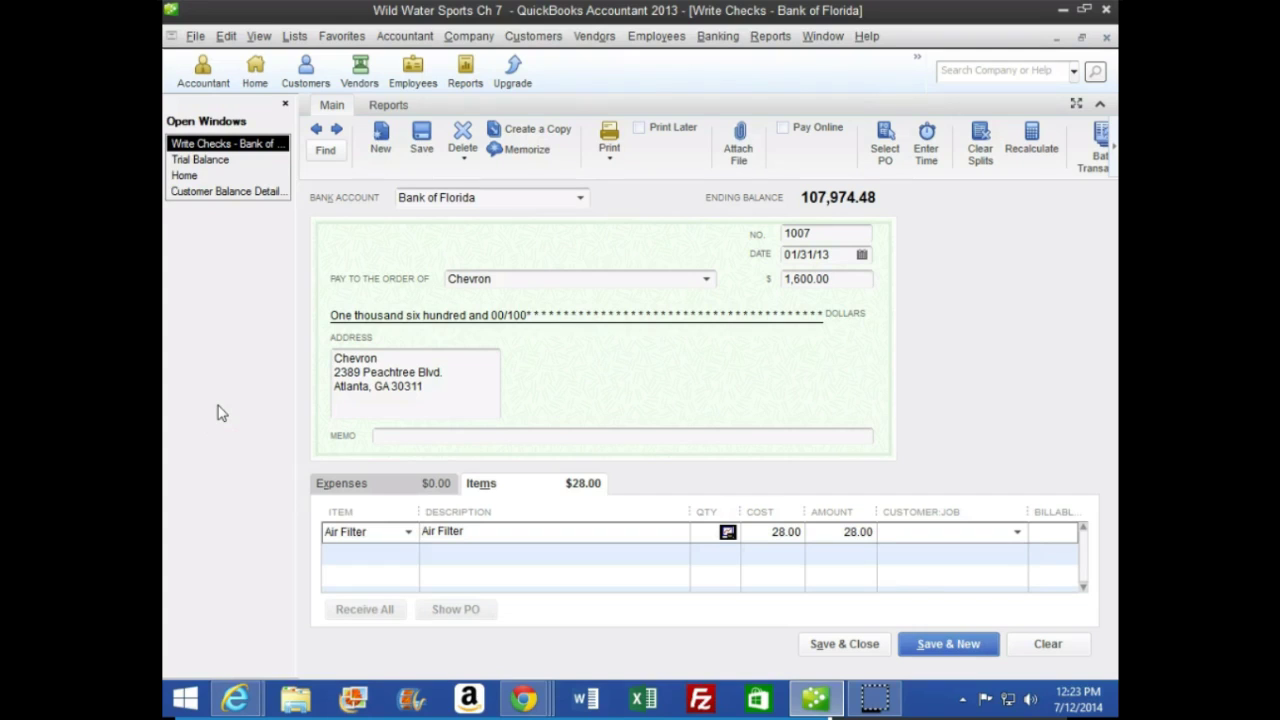
pyautogui.write('25')
pyautogui.press('BackSpace')
pyautogui.press('BackSpace')
pyautogui.write('25')
pyautogui.press('Tab')
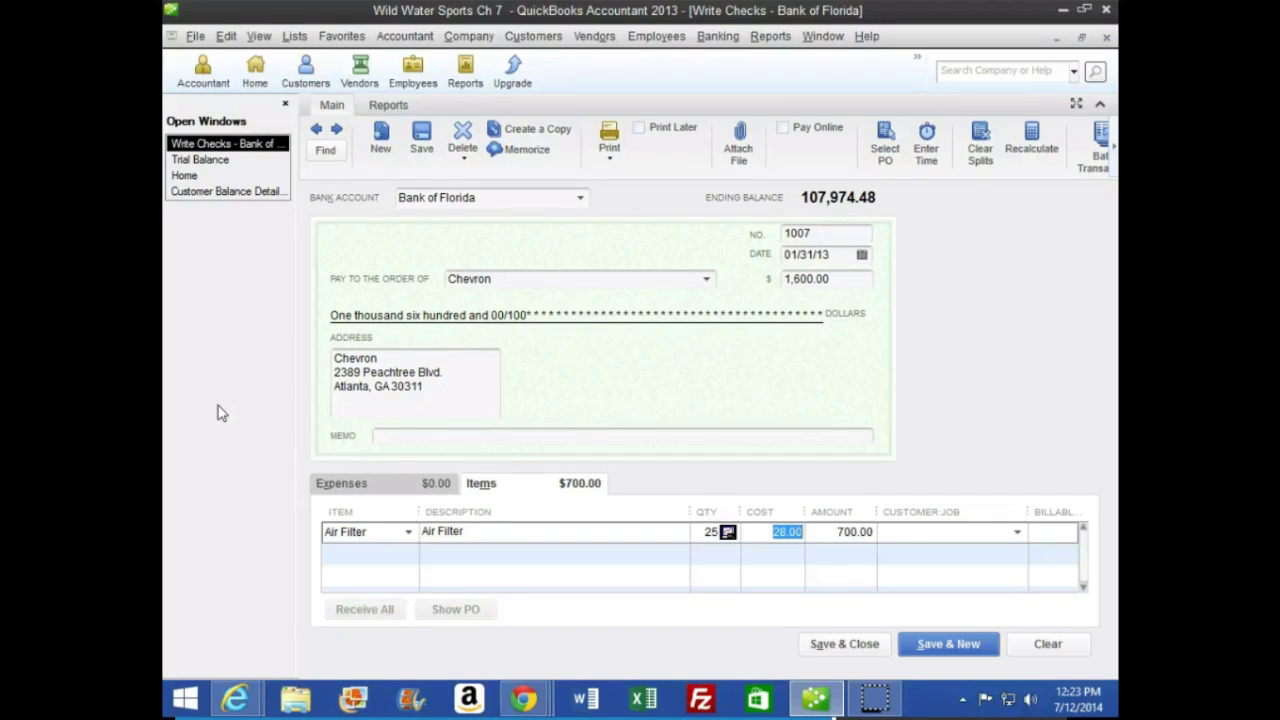
pyautogui.press('Tab')
pyautogui.press('Tab')
pyautogui.press('Tab')
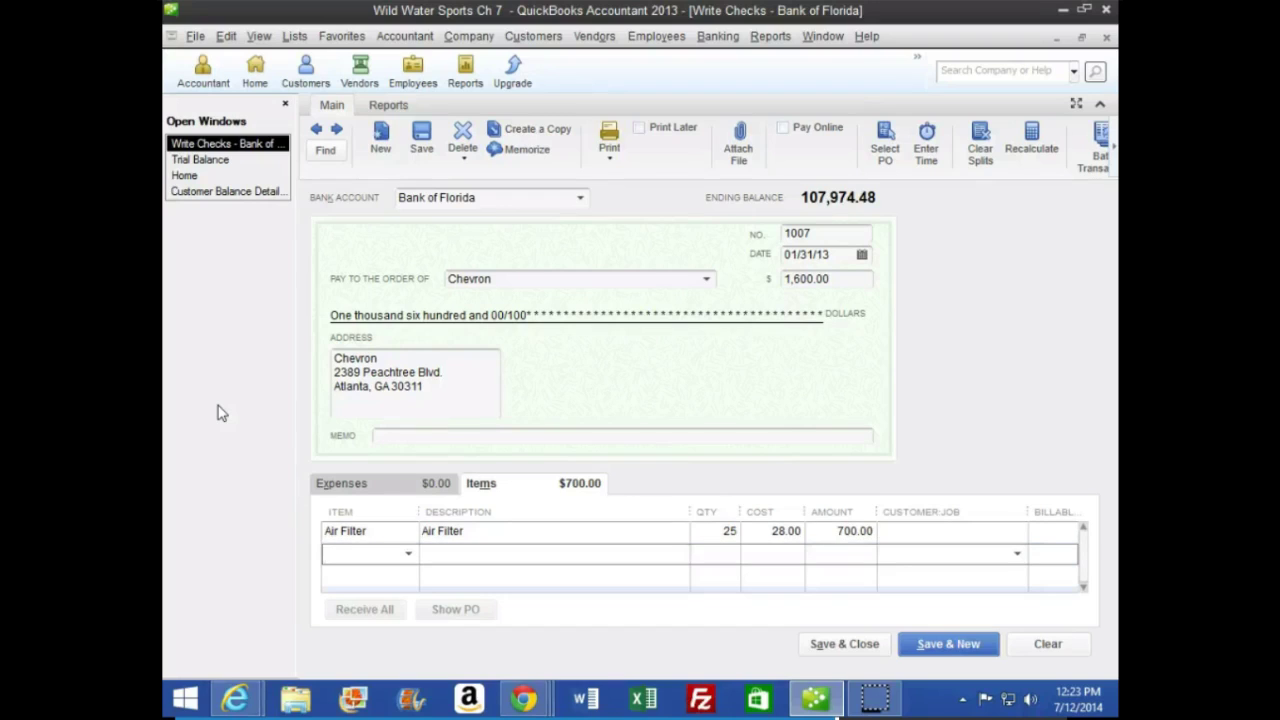
# Add Engine Oil as the second item line of the Chevron check with a quantity of 150.
pyautogui.write('Engine Oil')
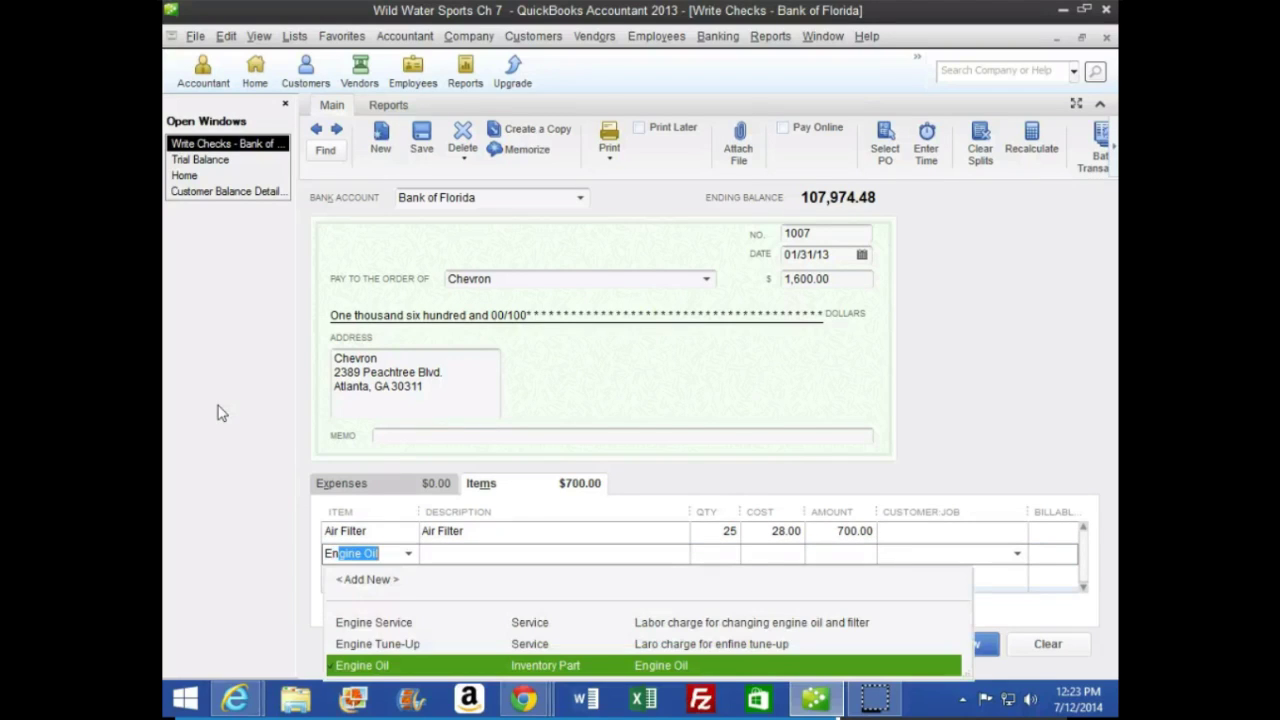
pyautogui.press('Tab')
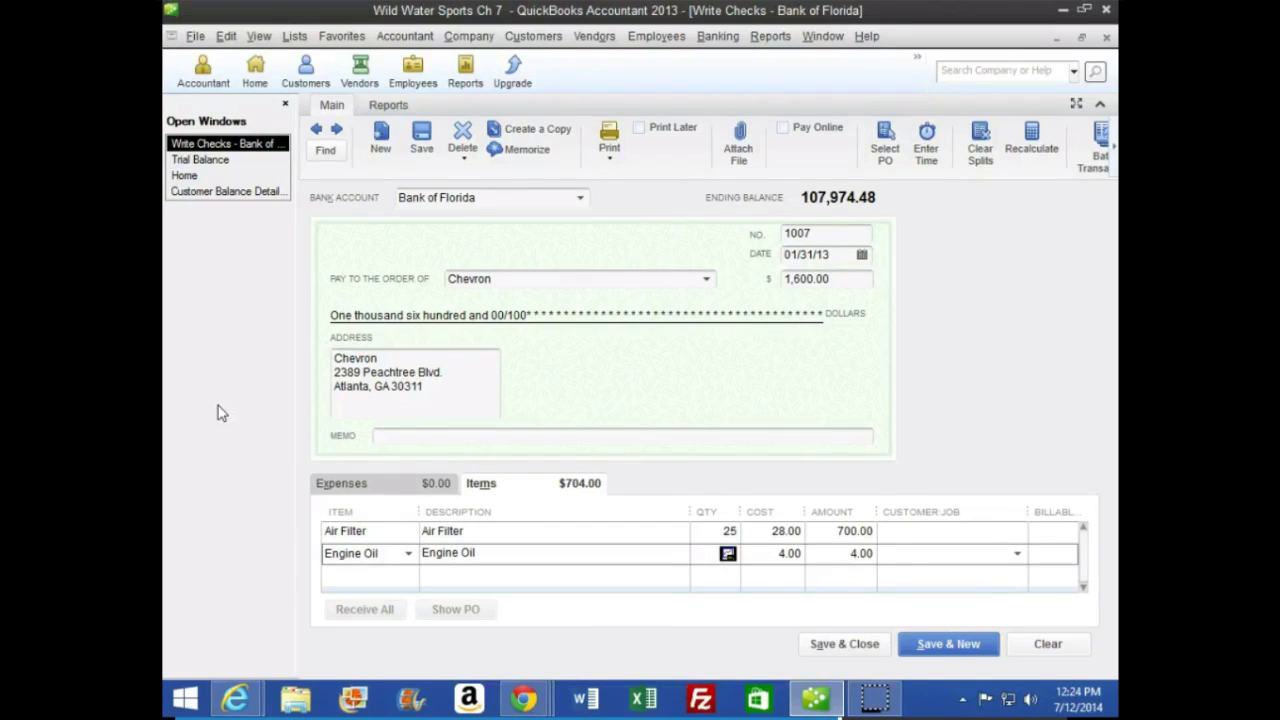
pyautogui.write('150')
pyautogui.press('Tab')
pyautogui.press('Tab')
pyautogui.press('Tab')
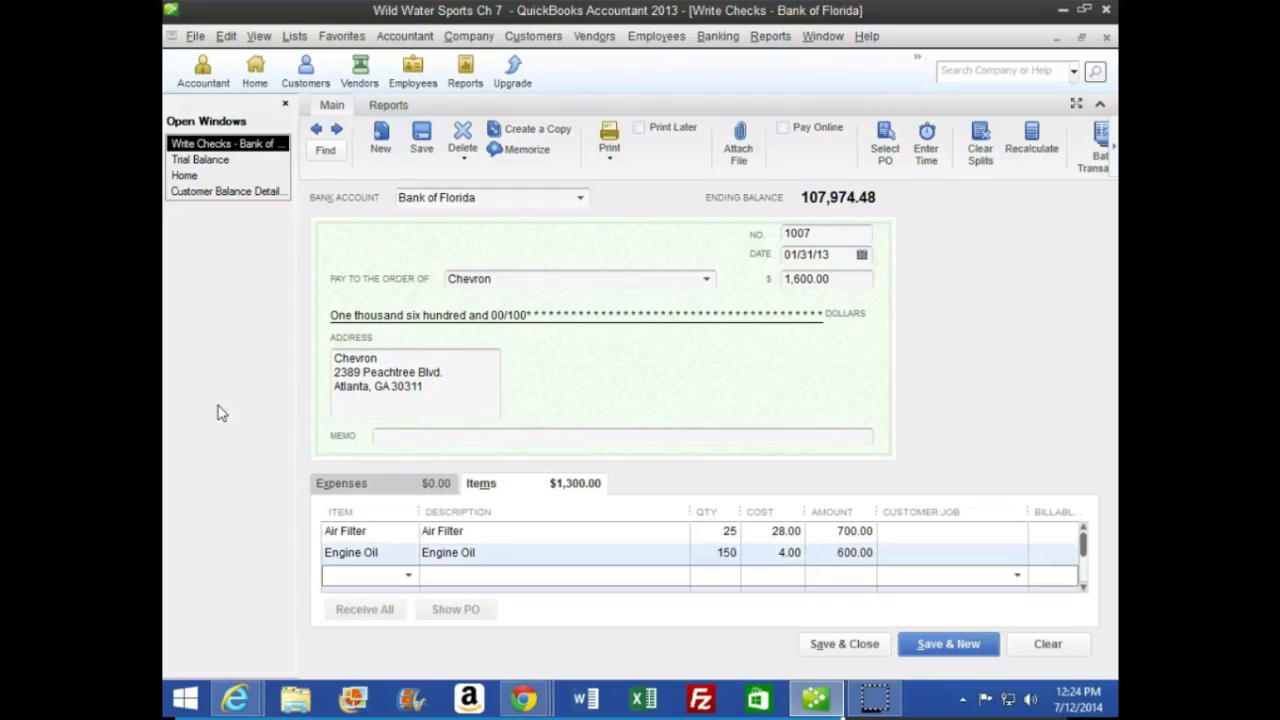
# Add an Oil Filter item line with a quantity of 25, and save the Chevron check, starting a new one.
pyautogui.write('B')
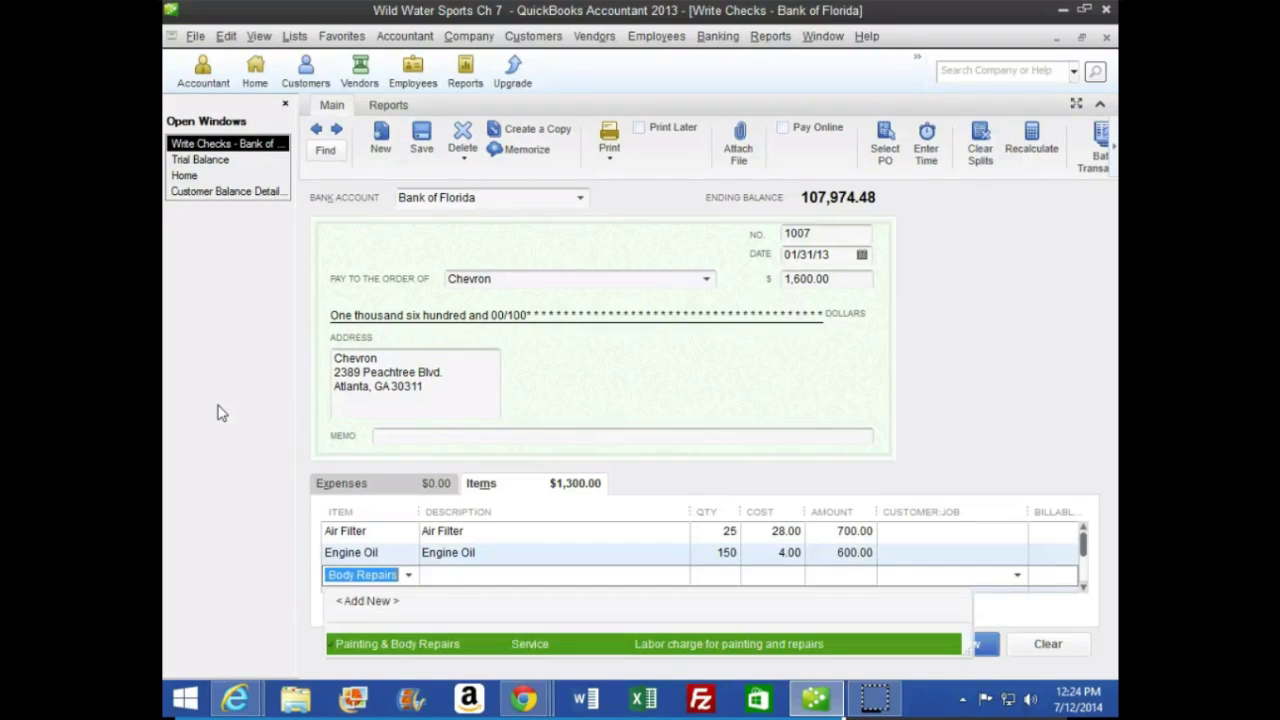
pyautogui.press('BackSpace')
pyautogui.write('O')
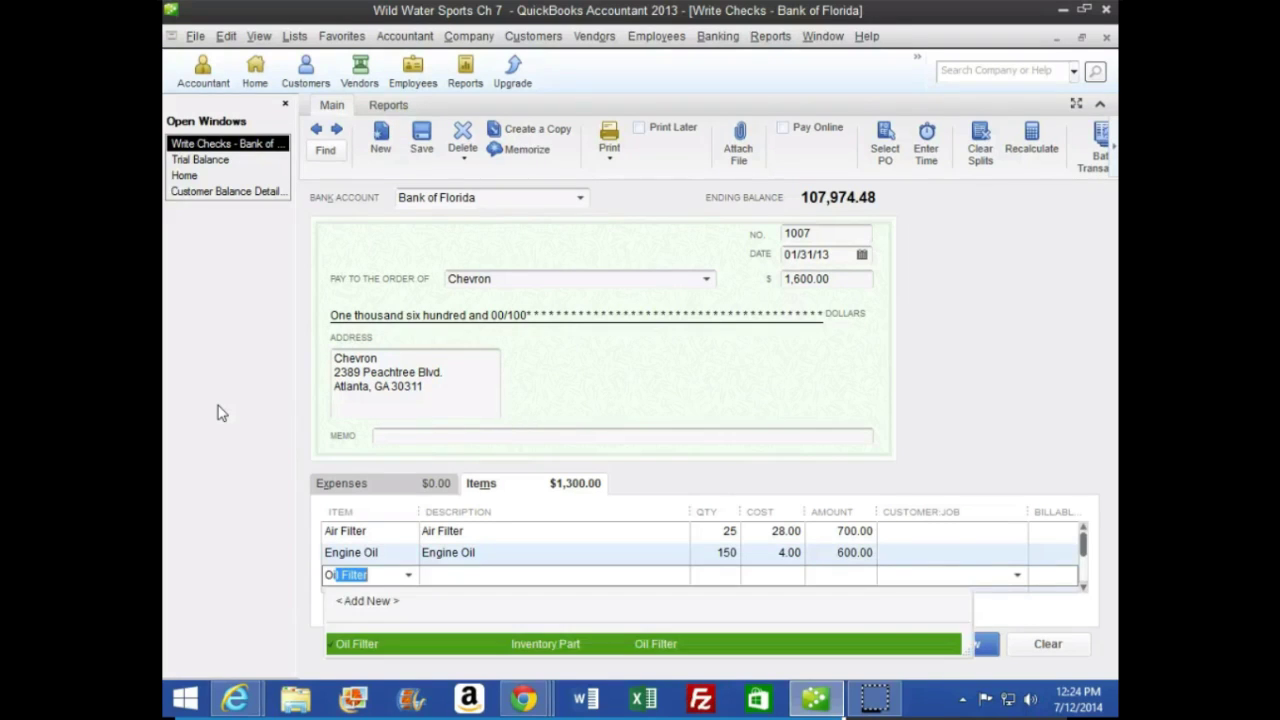
pyautogui.write('i')
pyautogui.press('Tab')
pyautogui.press('Tab')
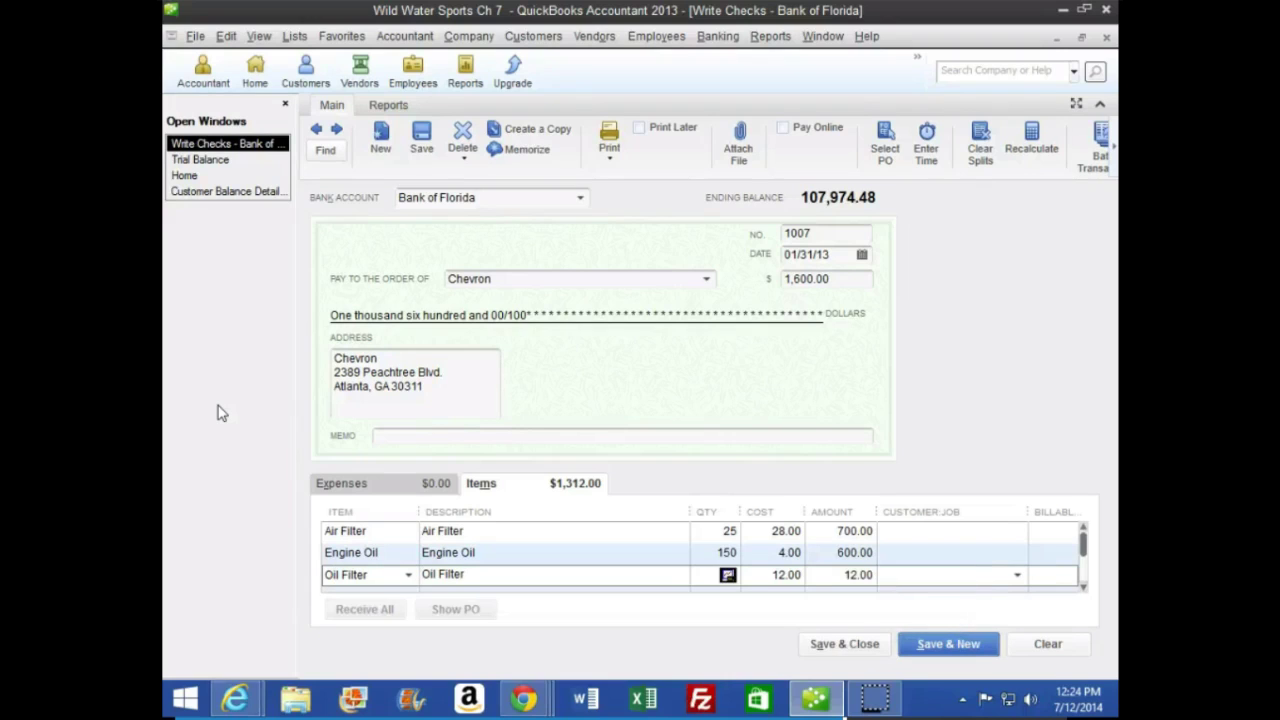
pyautogui.write('25')
pyautogui.press('Tab')
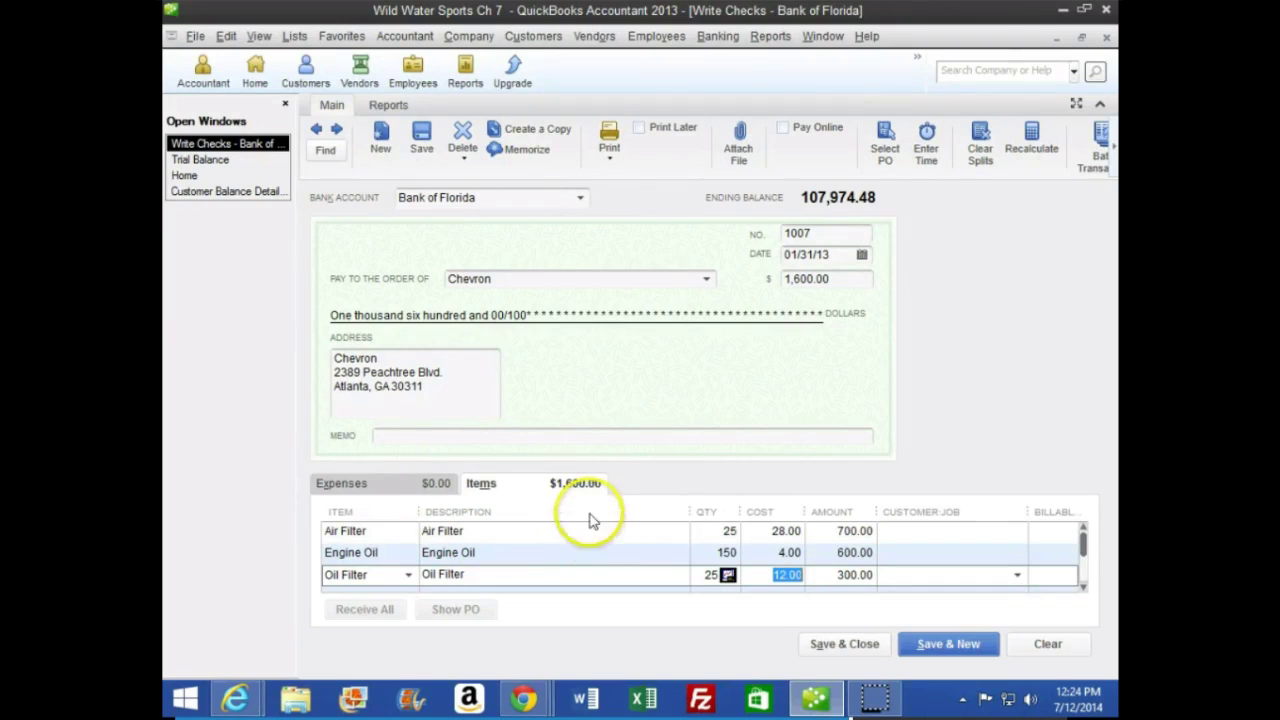
pyautogui.press('Tab')
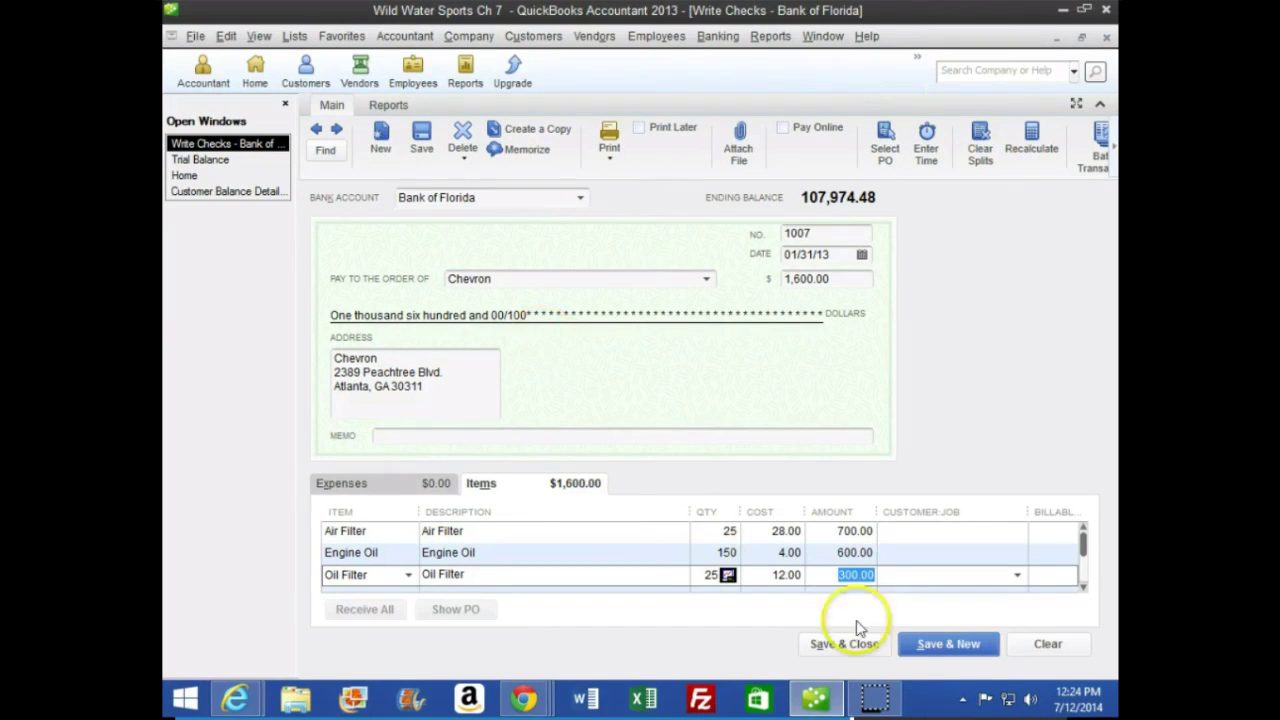
pyautogui.click(955, 646)
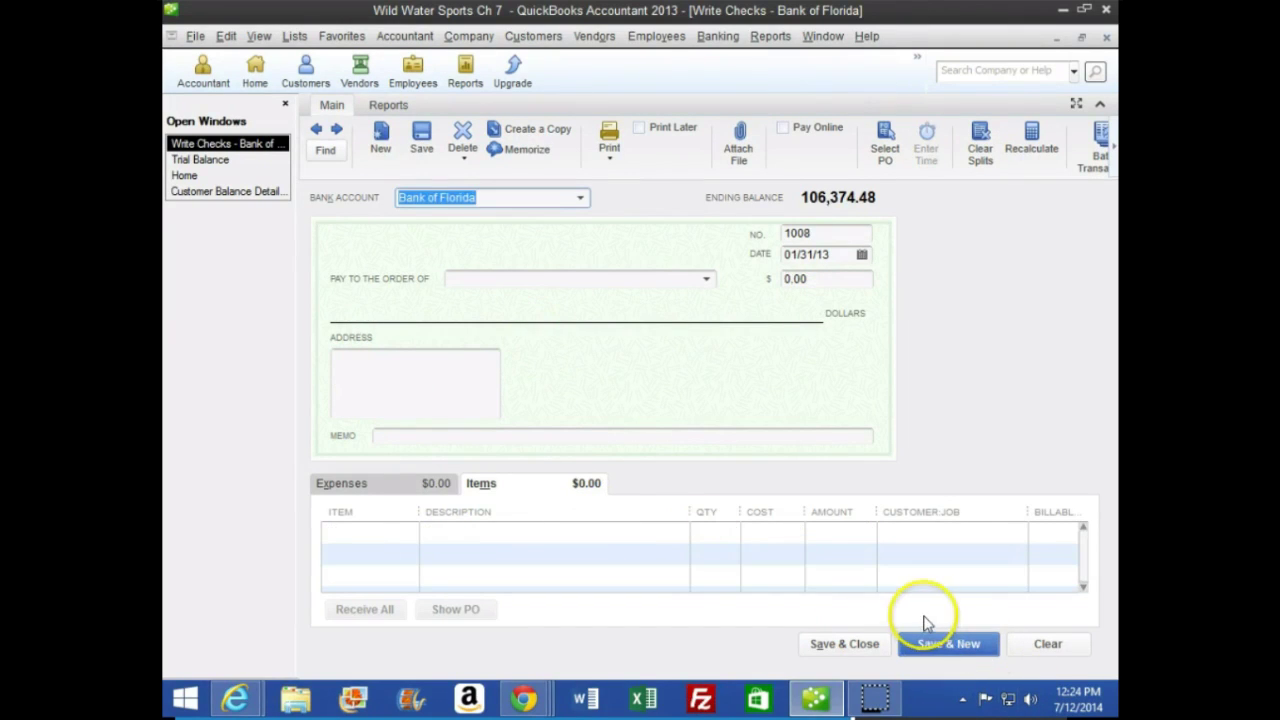
# Consult the textbook's page 168 for the next check's number, date and payee, and return to QuickBooks.
pyautogui.click(815, 698)
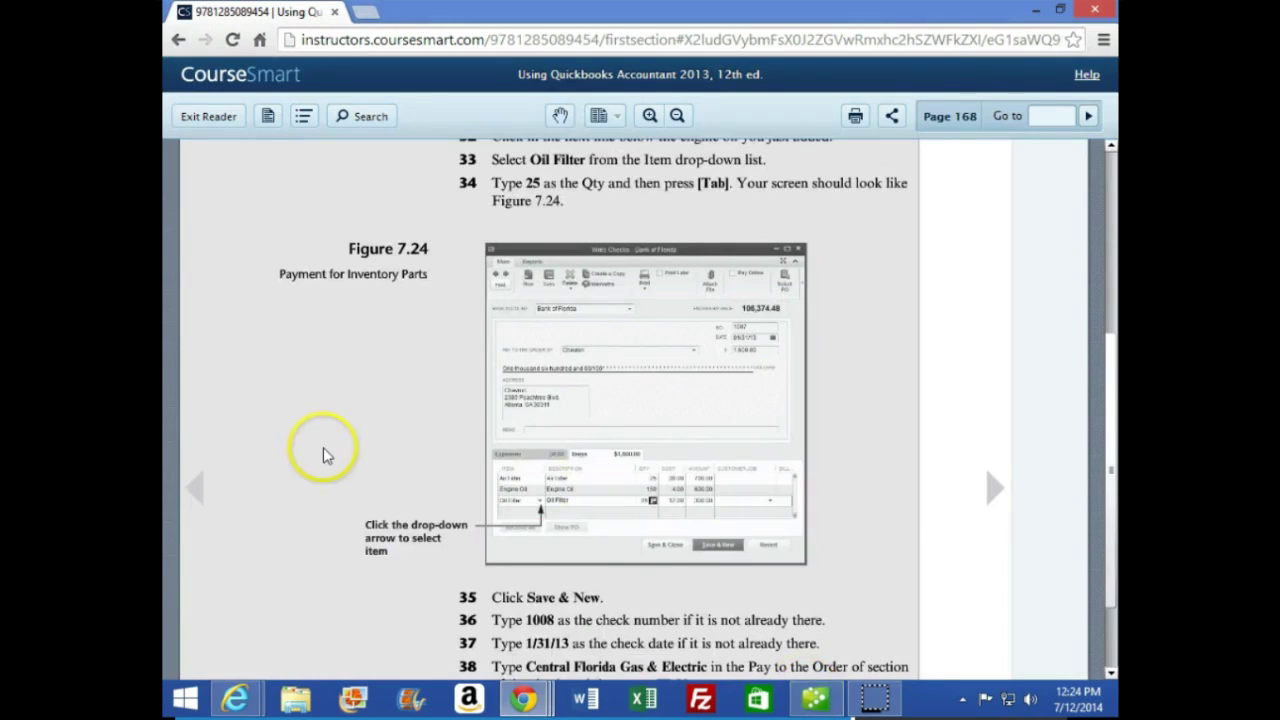
pyautogui.scroll(-2, 323, 450)
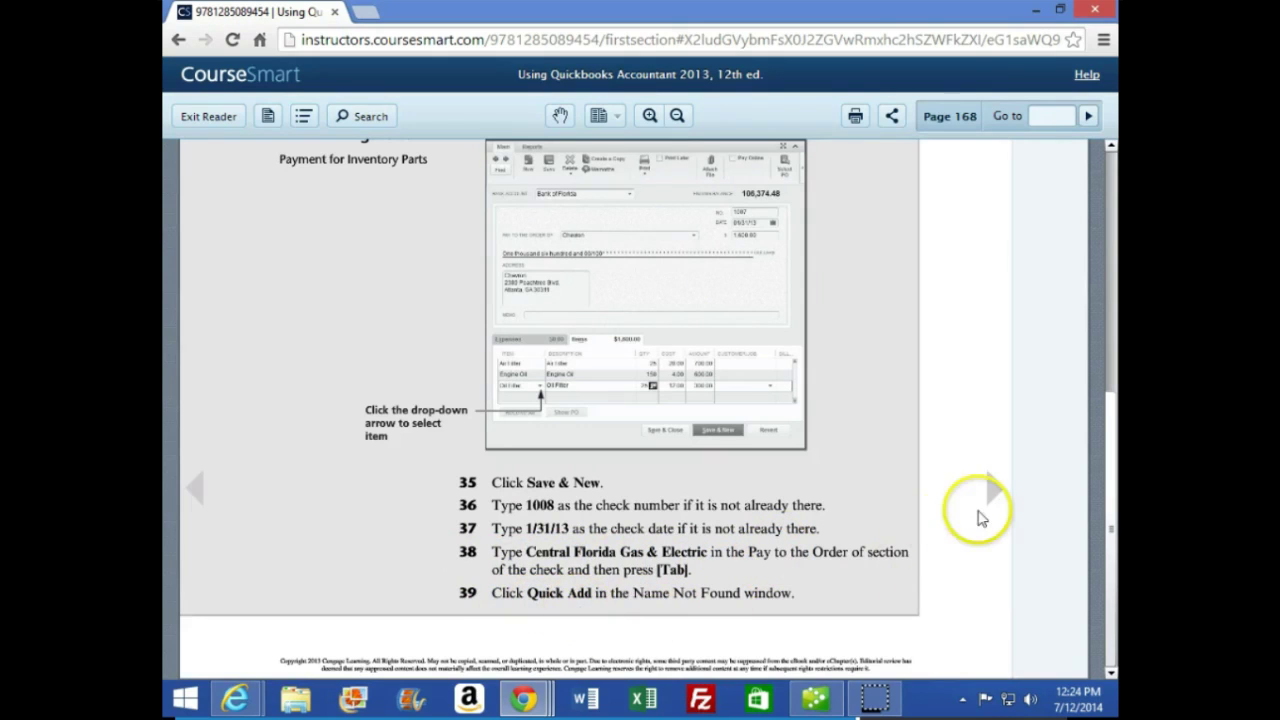
pyautogui.click(815, 697)
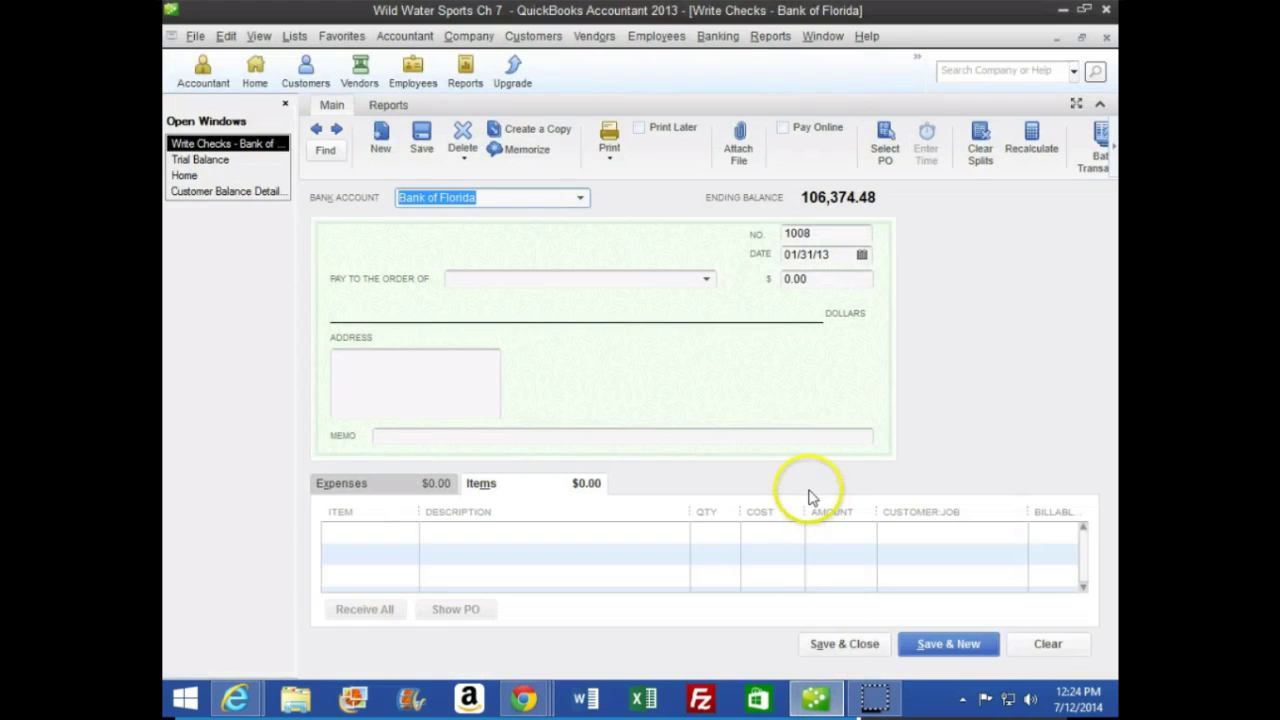
# Make check 1008 payable to Central Florida Gas & Electric and quick-add the payee as a vendor.
pyautogui.press('Tab')
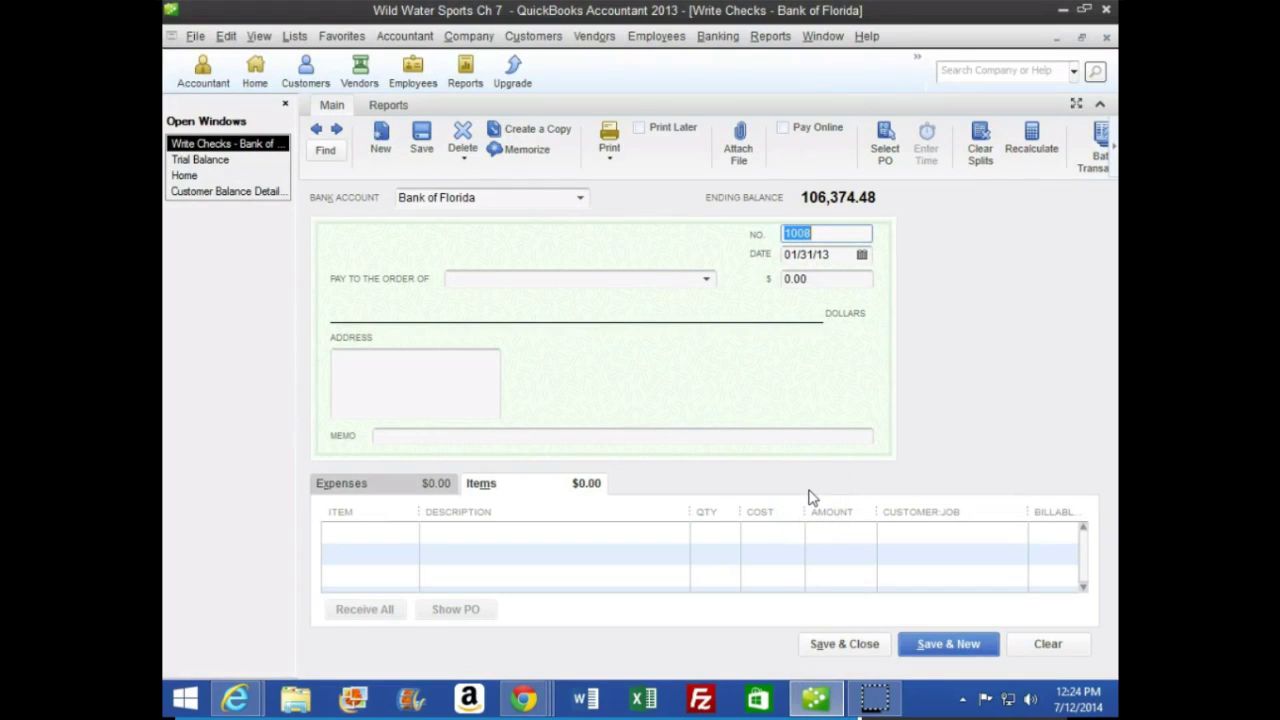
pyautogui.press('Tab')
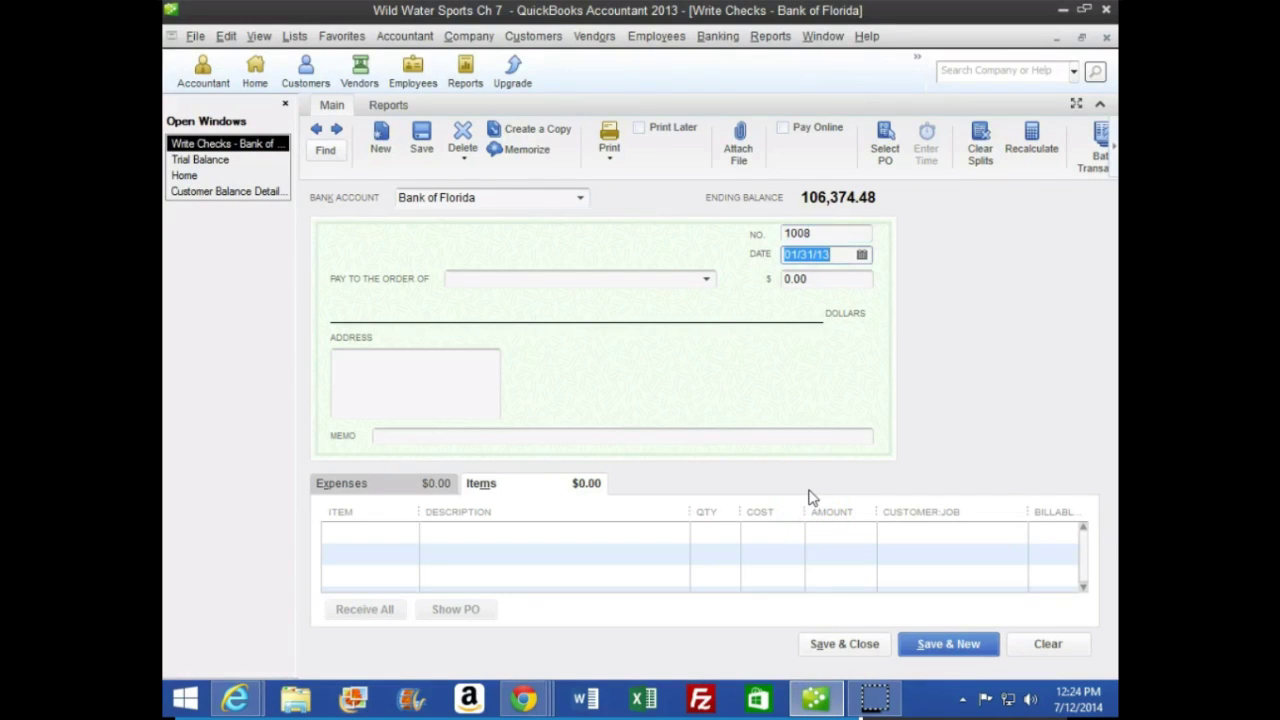
pyautogui.press('Tab')
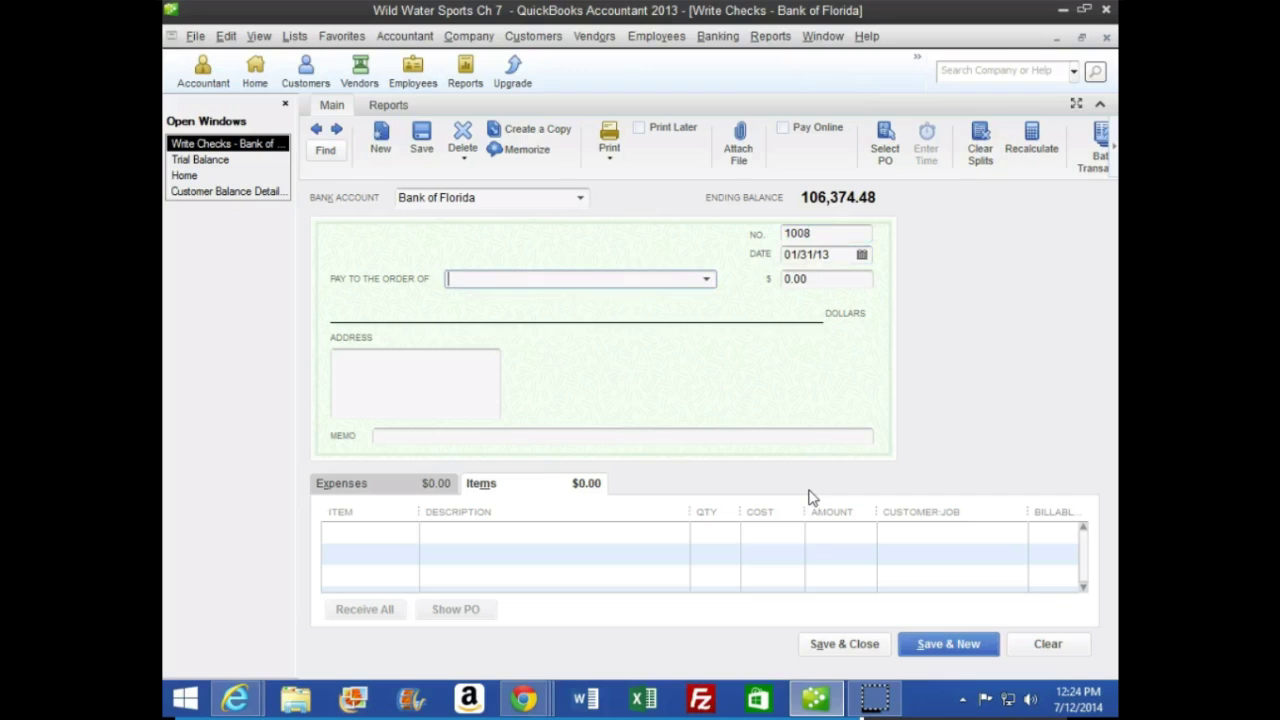
pyautogui.write('Cen')
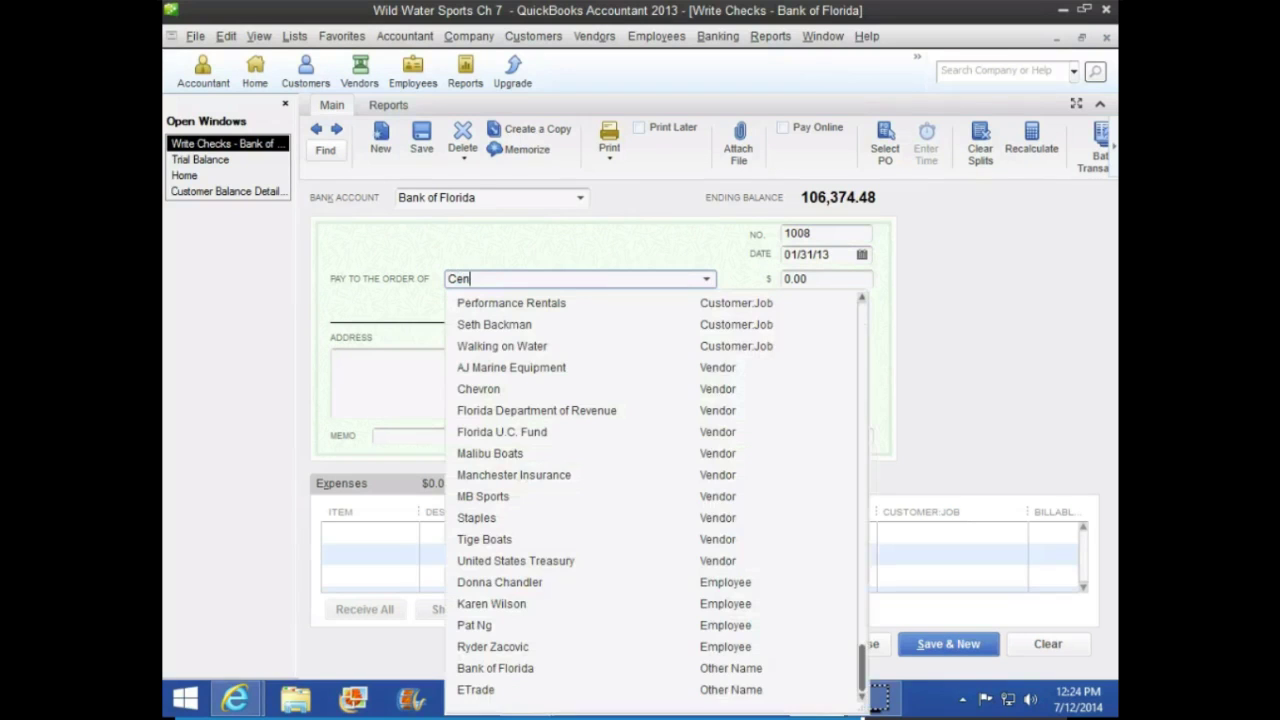
pyautogui.write('tral Florida Gas ')
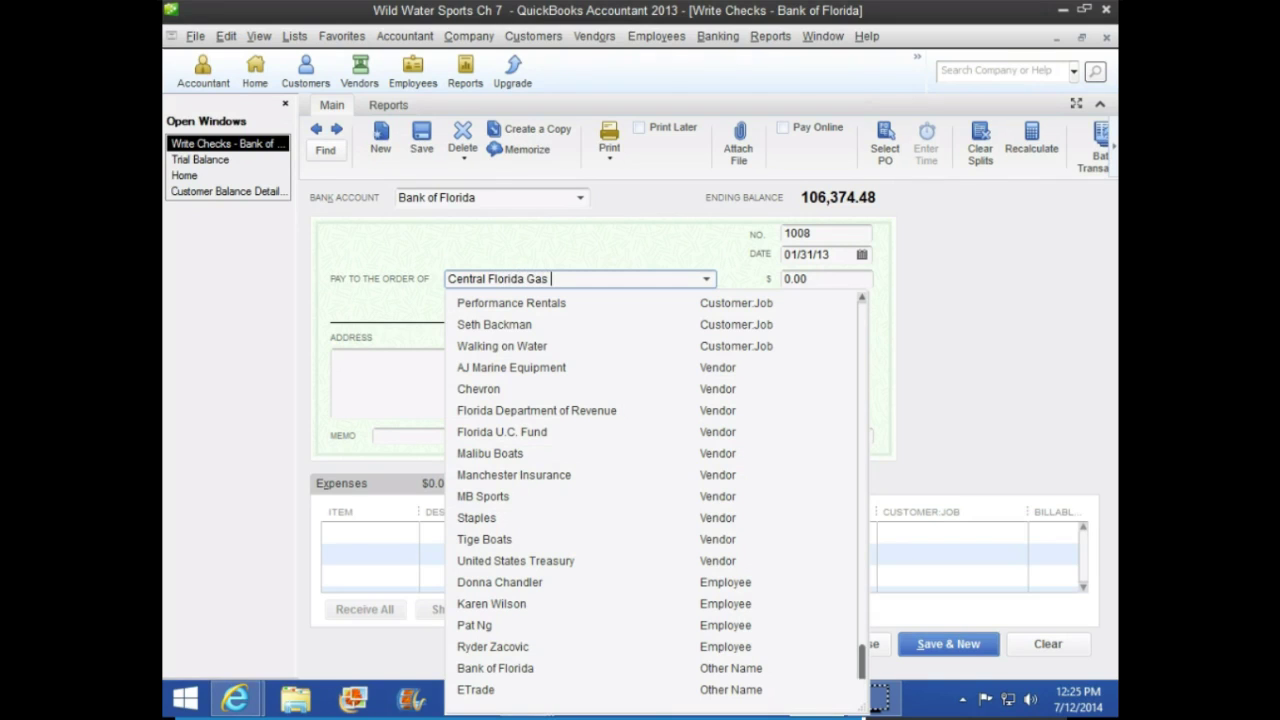
pyautogui.write('& Electric')
pyautogui.press('Tab')
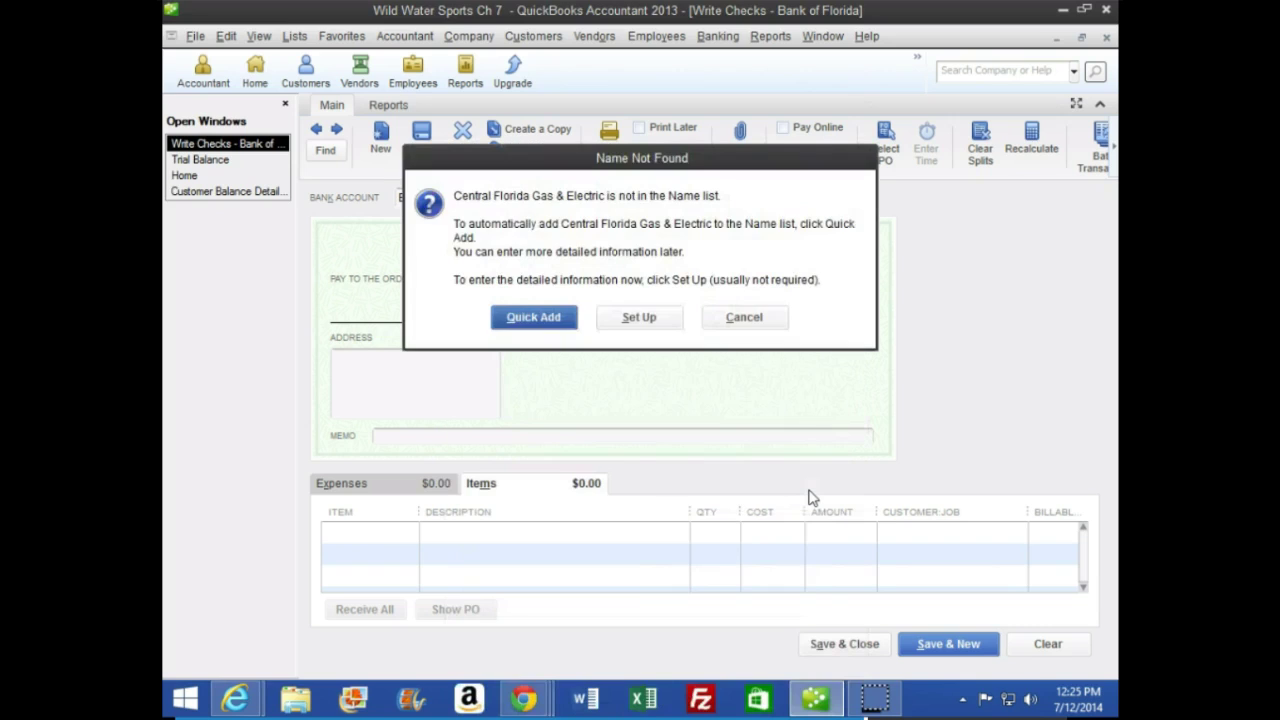
pyautogui.click(640, 322)
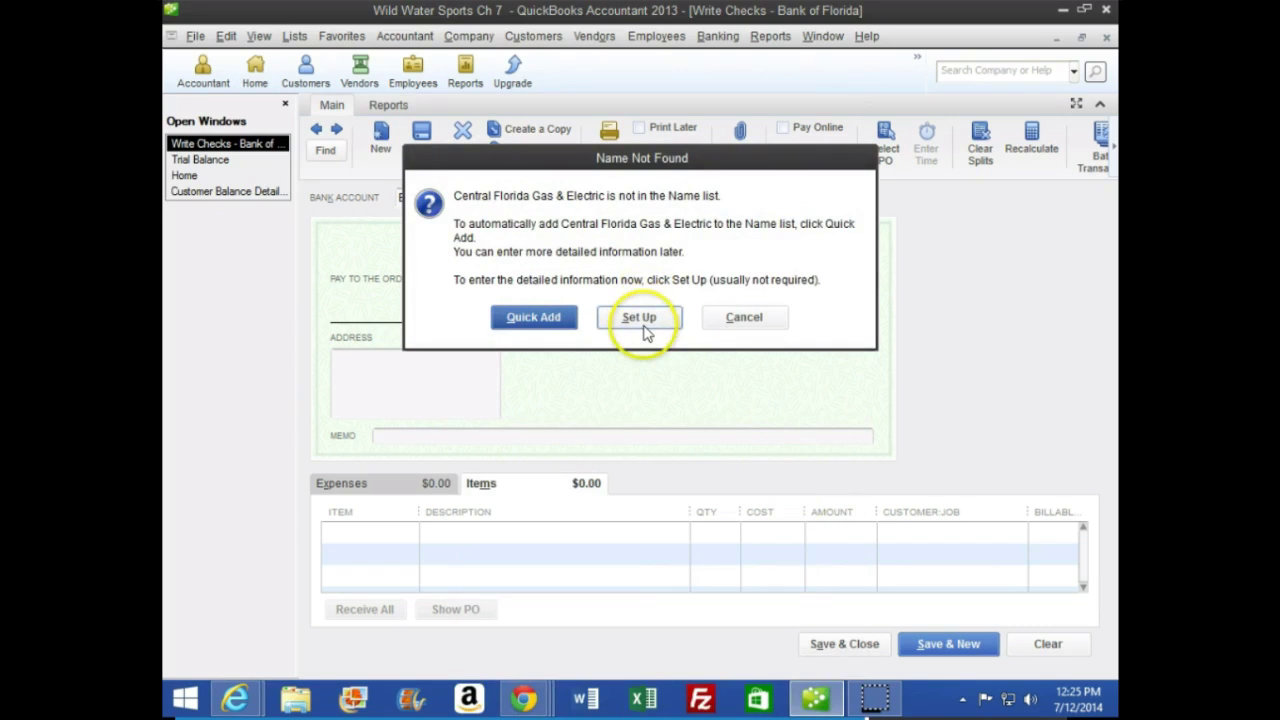
pyautogui.click(551, 320)
pyautogui.click(645, 382)
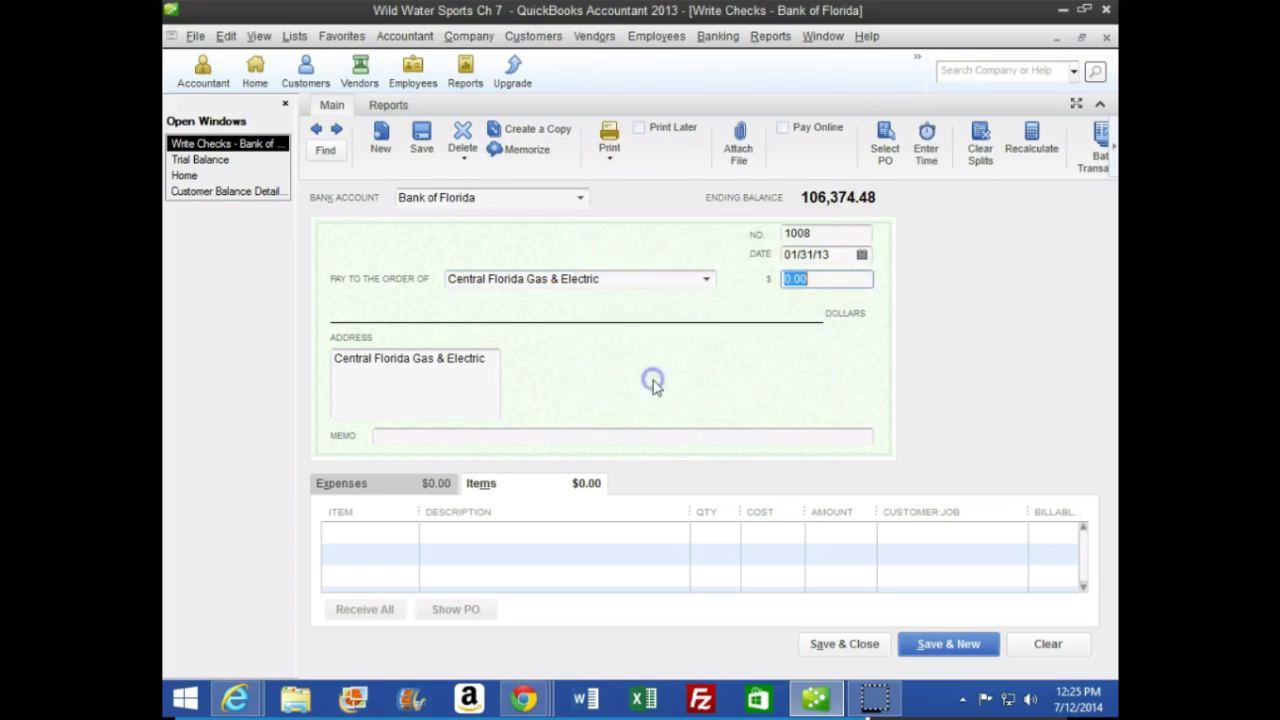
pyautogui.click(657, 366)
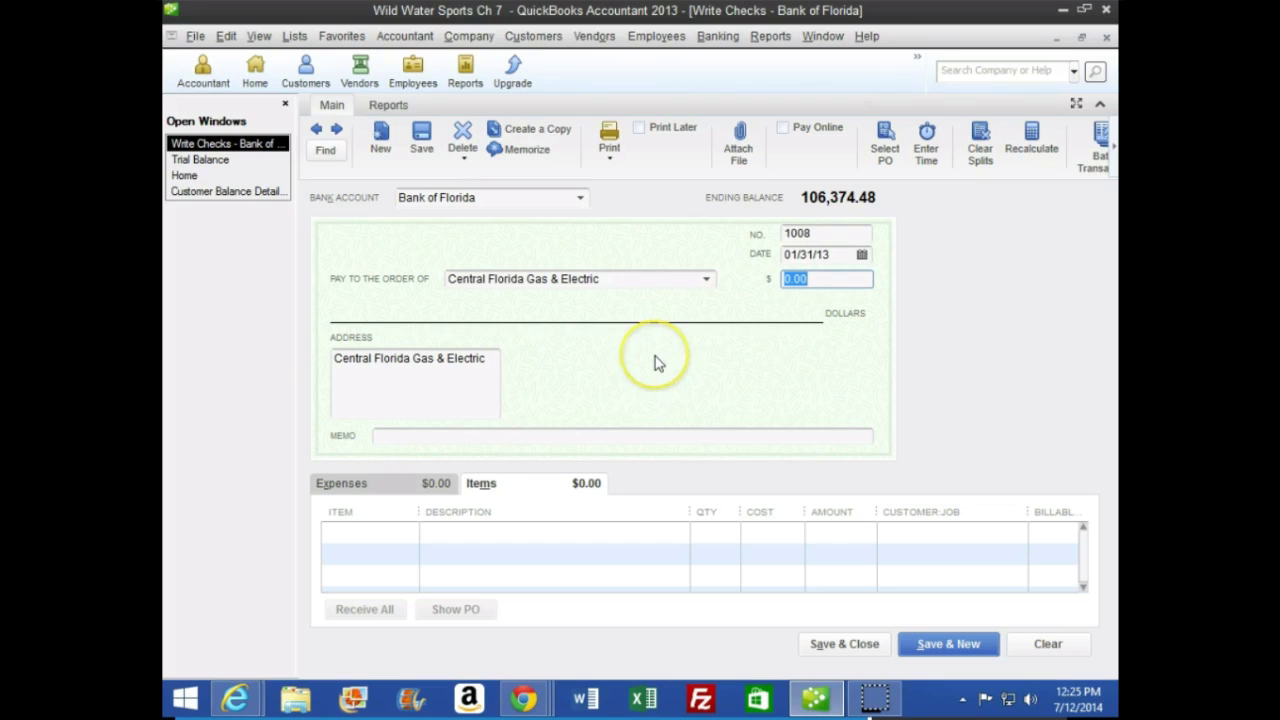
# Consult textbook pages 168 and 169 for the utilities check's amount and expense account, and return to QuickBooks.
pyautogui.click(524, 702)
pyautogui.click(688, 612)
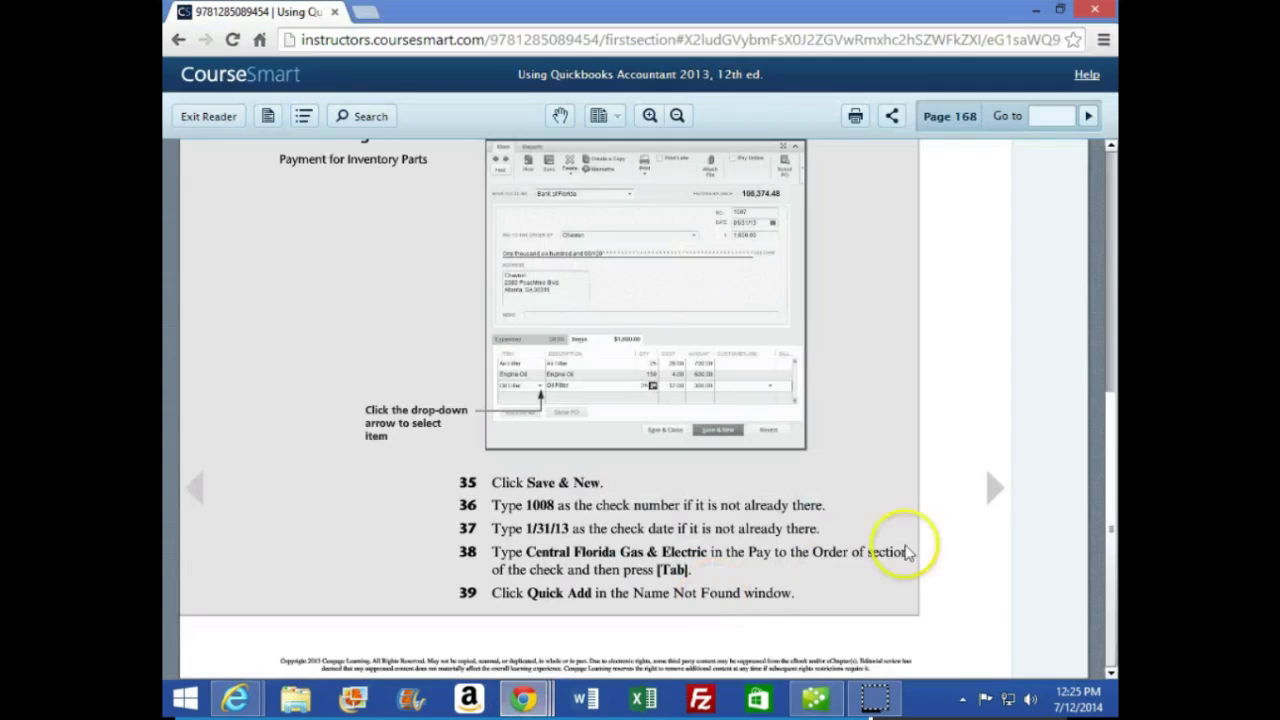
pyautogui.click(989, 492)
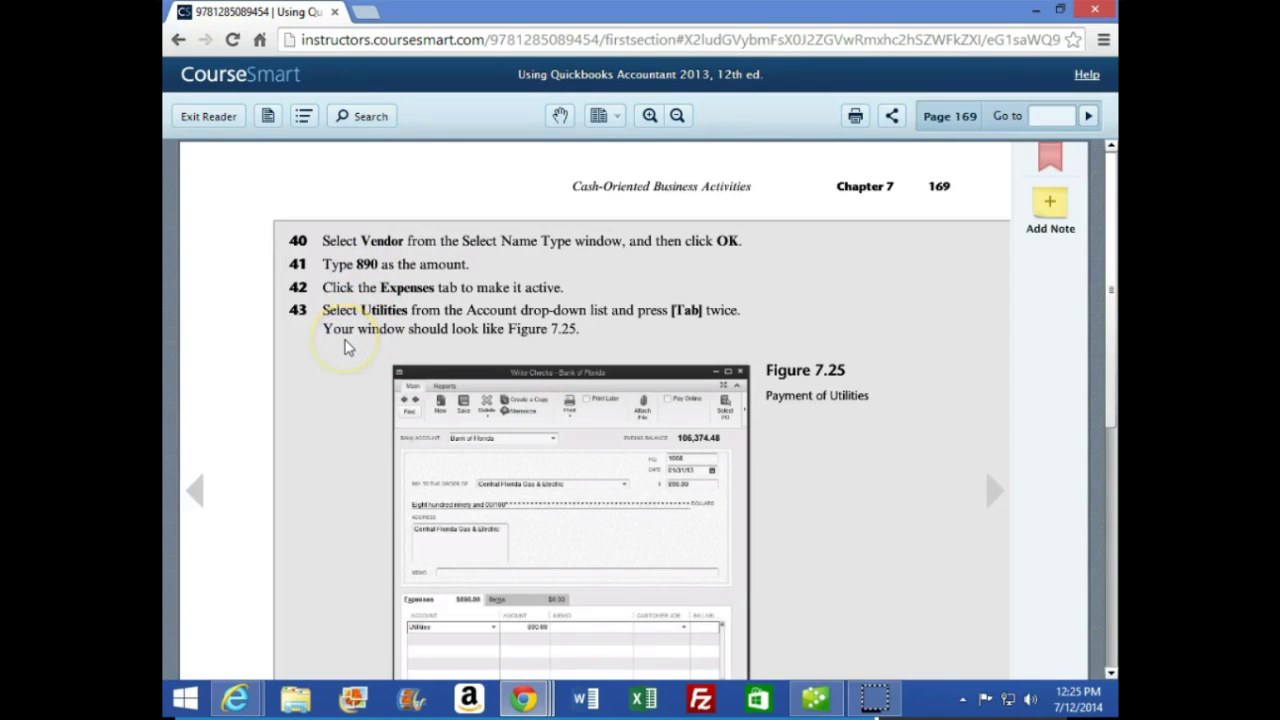
pyautogui.click(815, 698)
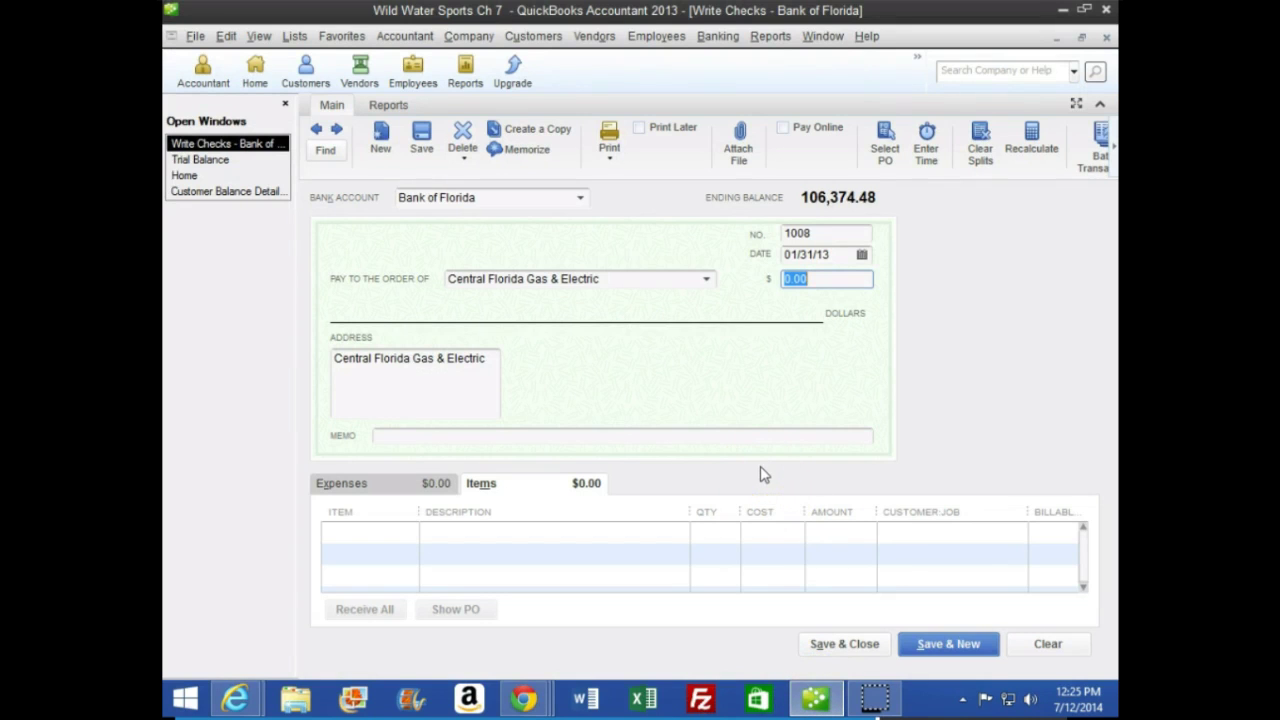
# Set the Central Florida Gas & Electric check amount to 890 and assign it to the Utilities expense account.
pyautogui.write('890')
pyautogui.press('Tab')
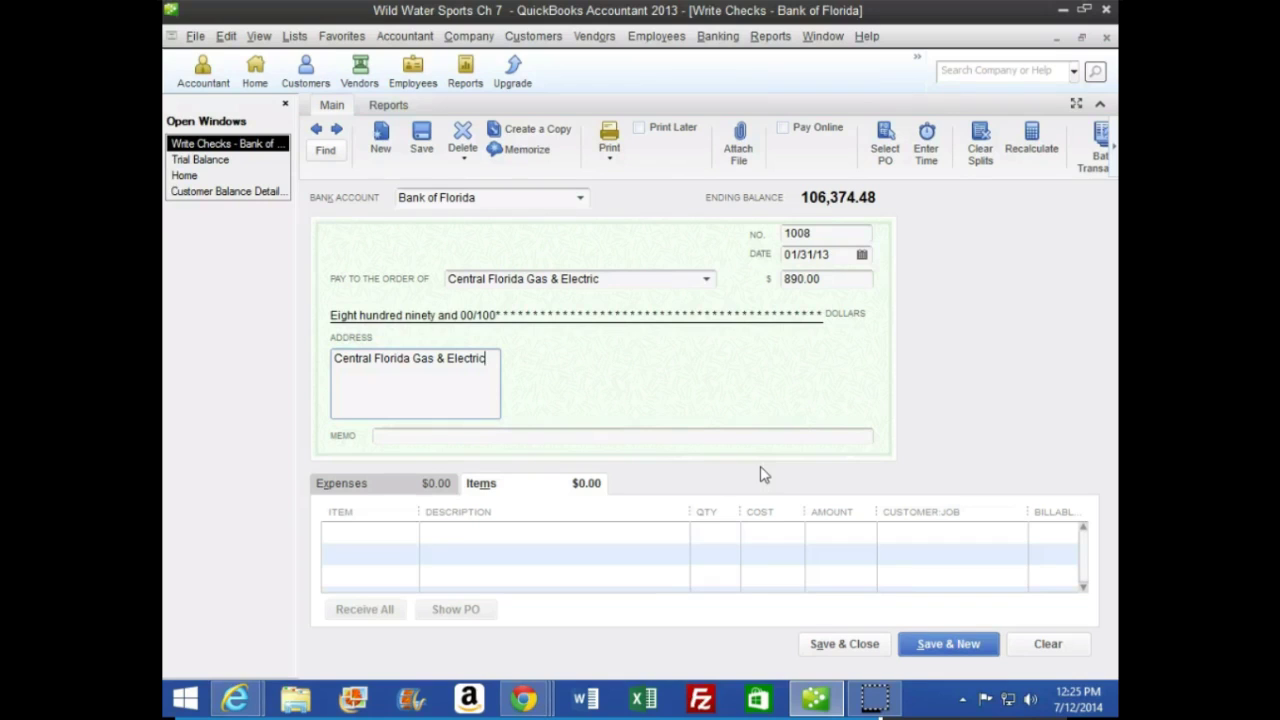
pyautogui.press('Tab')
pyautogui.press('Tab')
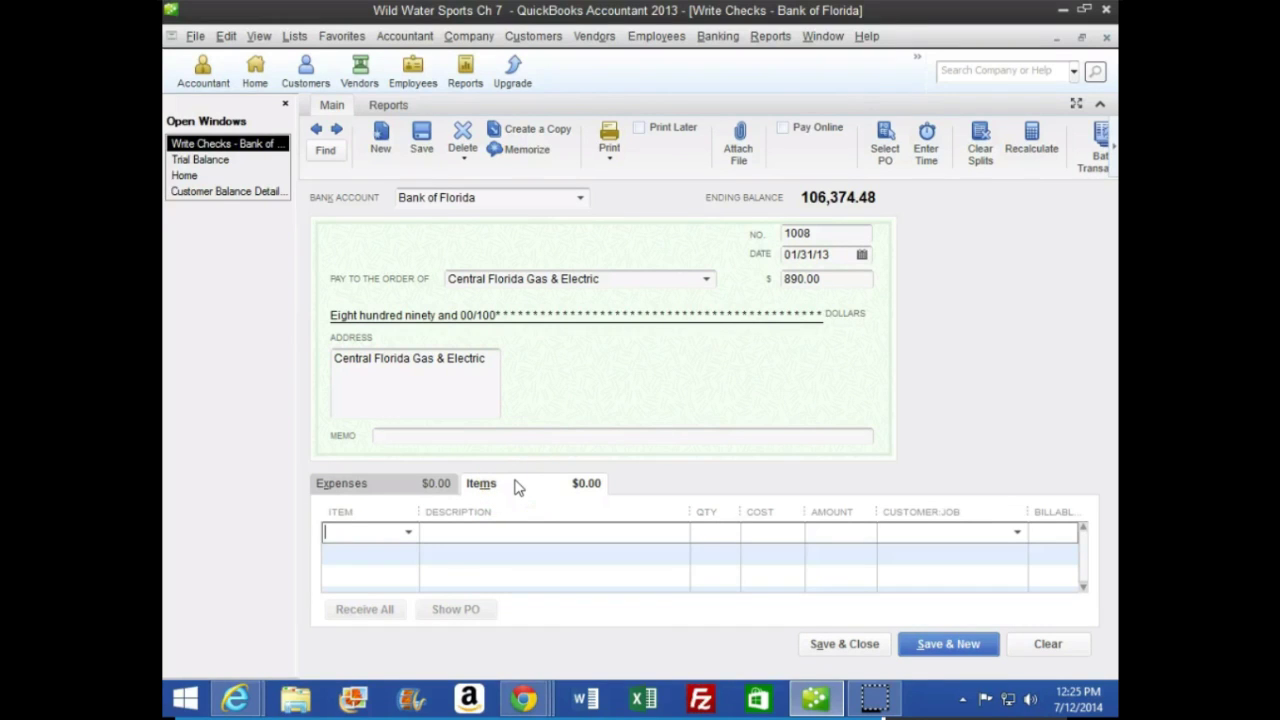
pyautogui.click(418, 484)
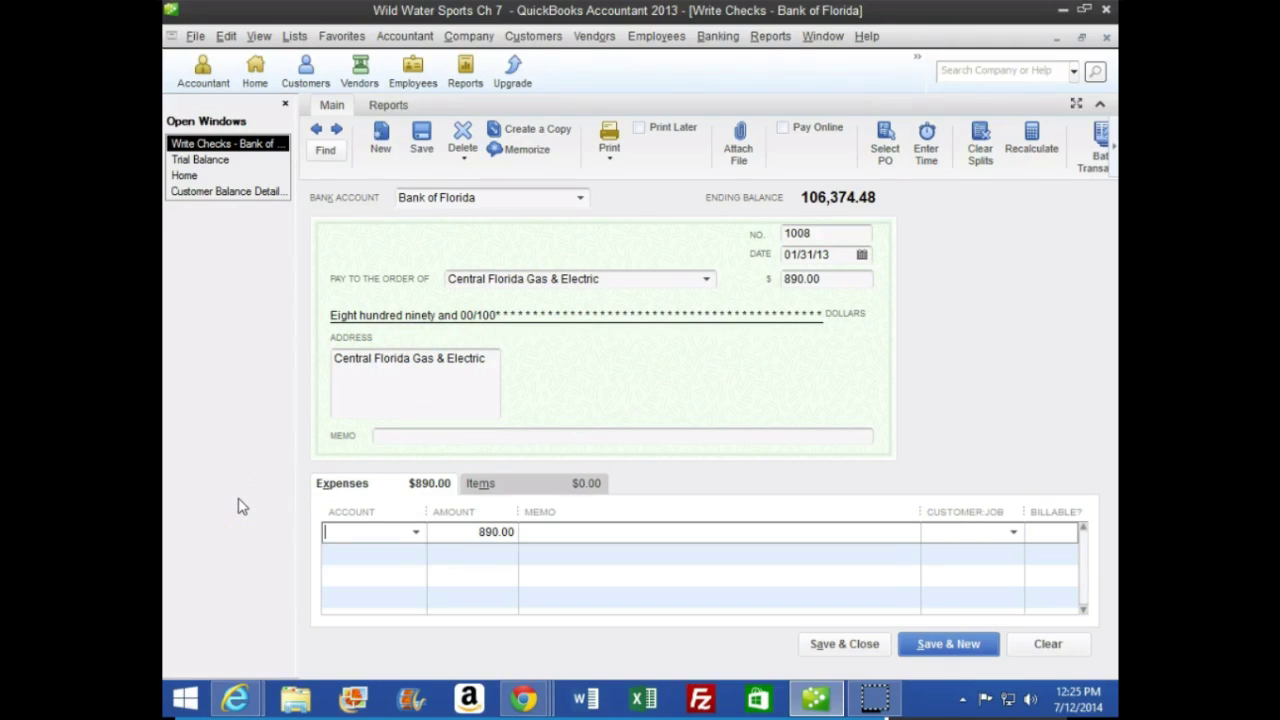
pyautogui.write('Utilities')
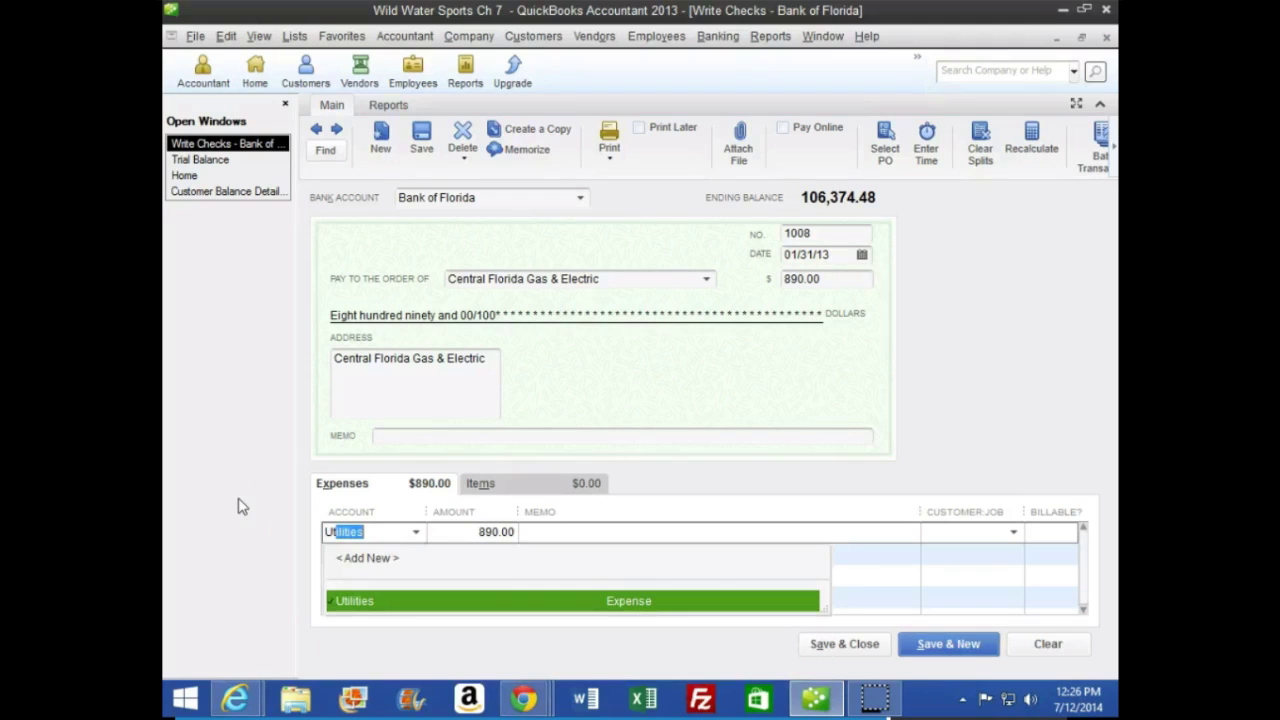
pyautogui.click(636, 605)
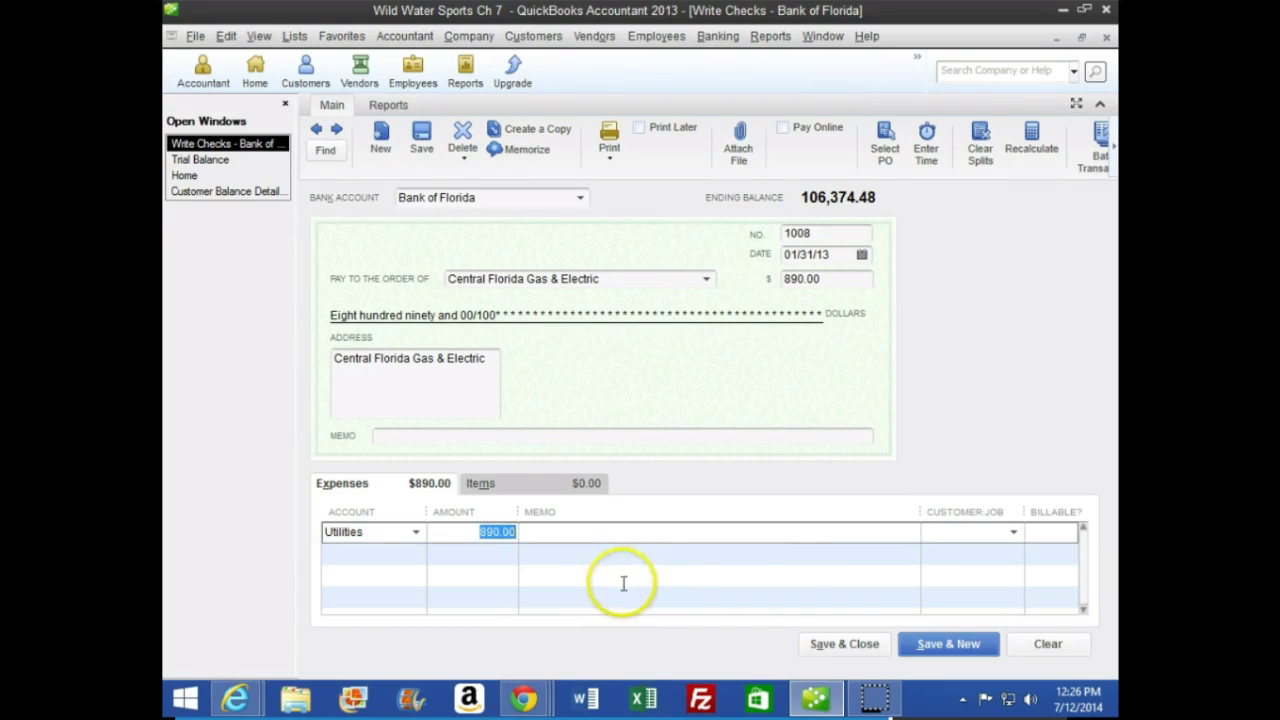
pyautogui.moveTo(519, 706)
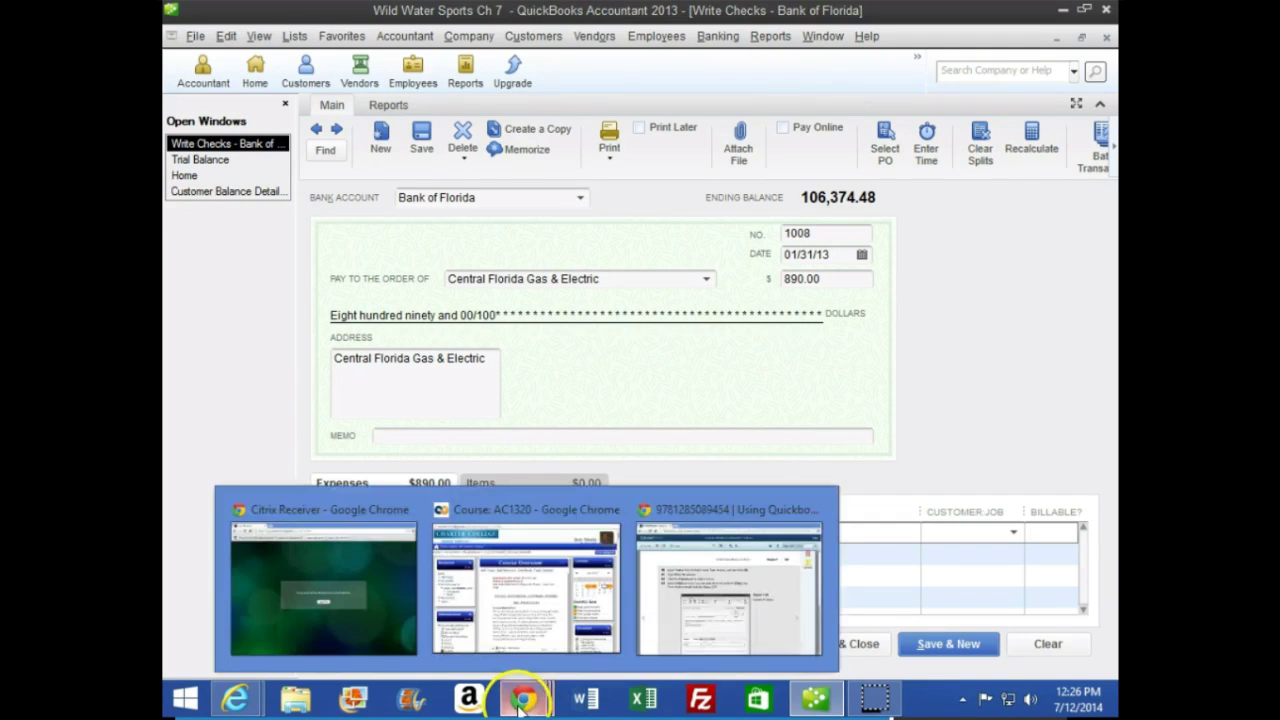
# Consult textbook page 169 for the next check's number, date, payee, amount and expense account, and return to QuickBooks.
pyautogui.click(700, 590)
pyautogui.scroll(-3, 335, 600)
pyautogui.scroll(-4, 335, 600)
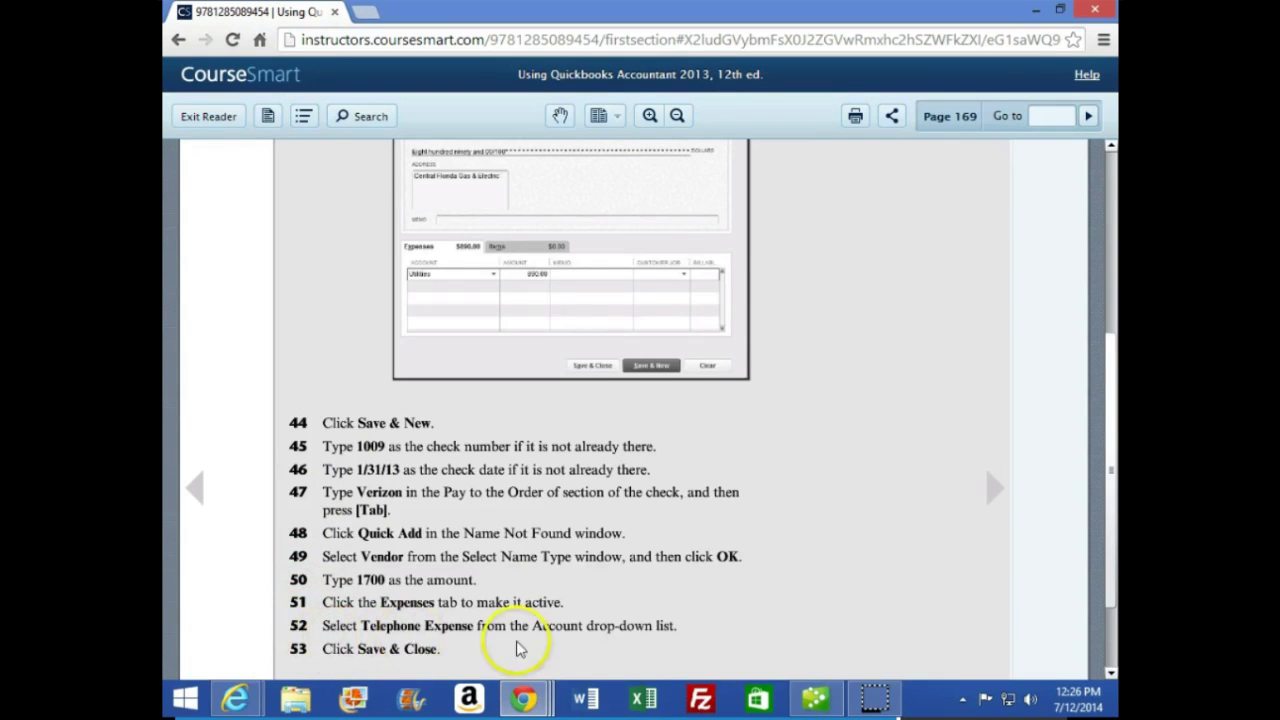
pyautogui.click(814, 698)
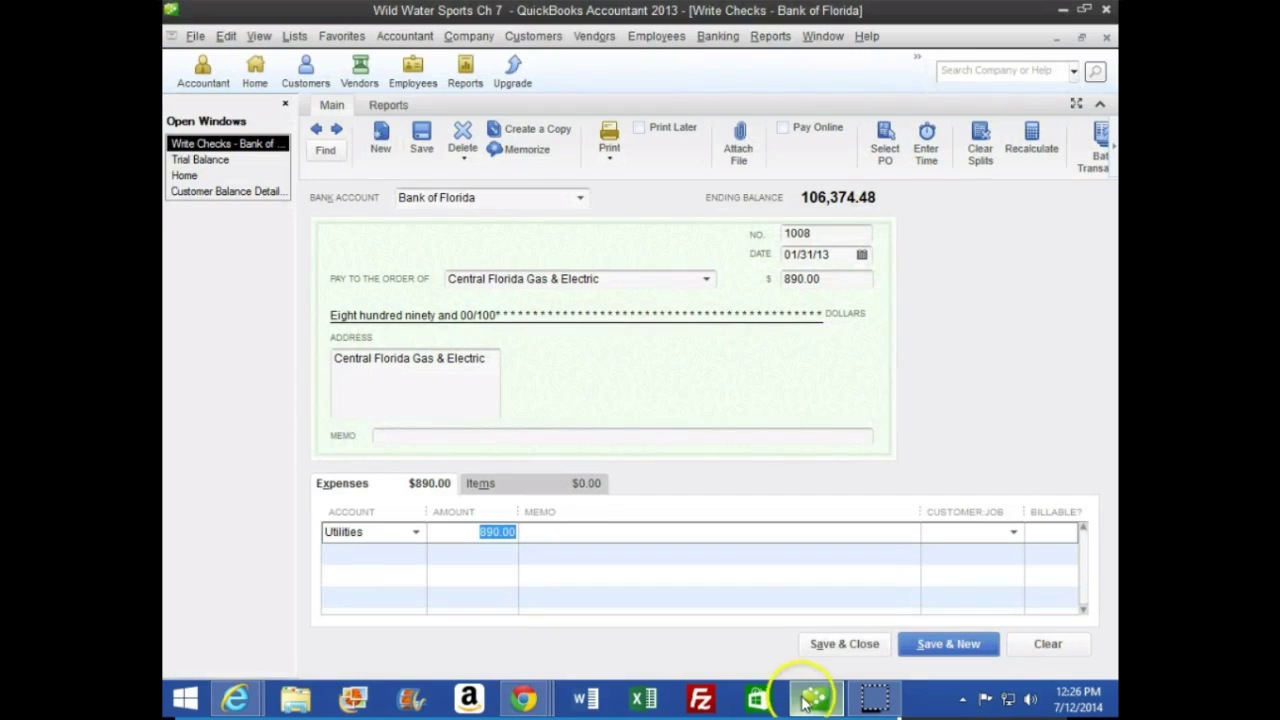
# Save the utilities check, then make check 1009 payable to Verizon and quick-add the payee as a vendor.
pyautogui.click(948, 645)
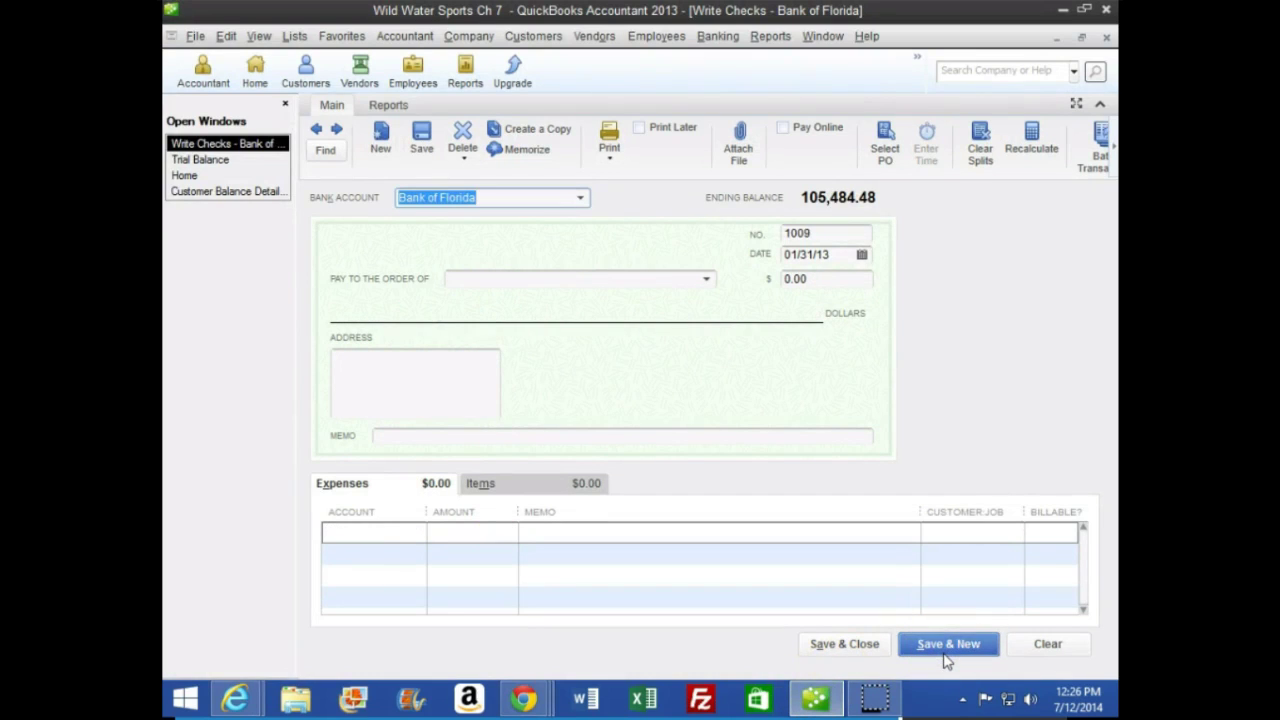
pyautogui.click(814, 529)
pyautogui.press('Tab')
pyautogui.press('Tab')
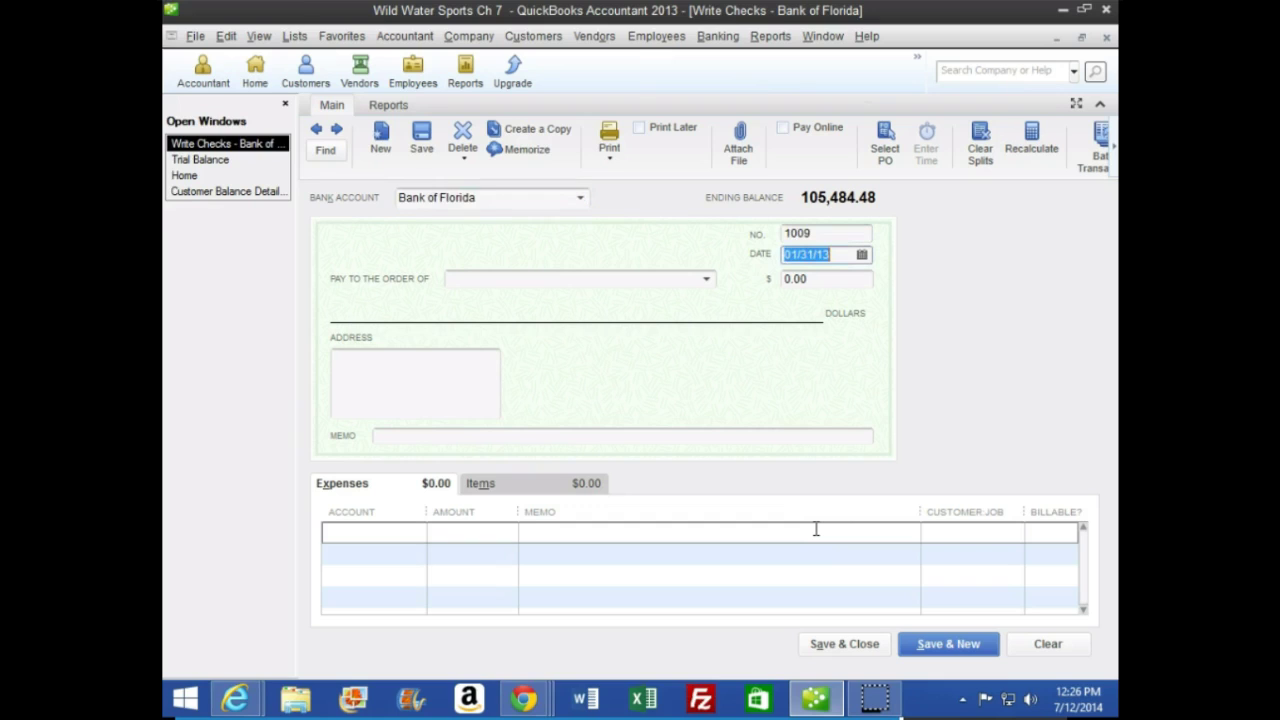
pyautogui.press('Tab')
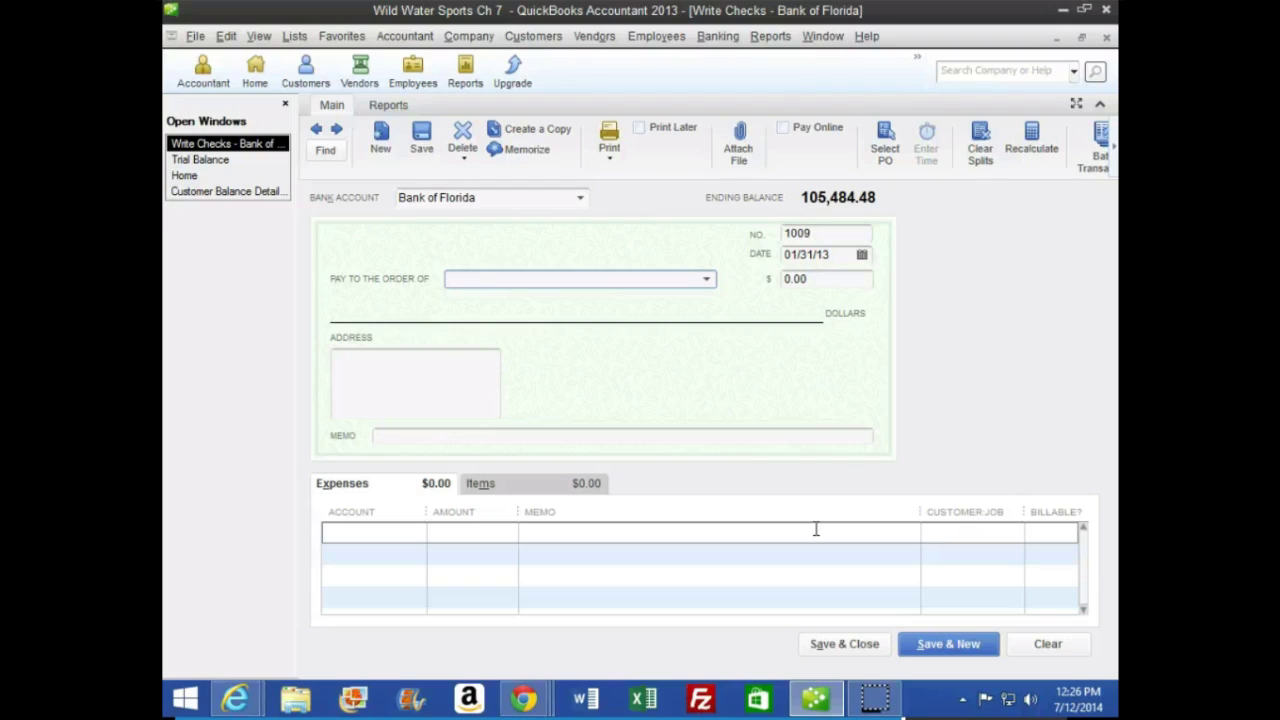
pyautogui.write('Verizon')
pyautogui.click(815, 536)
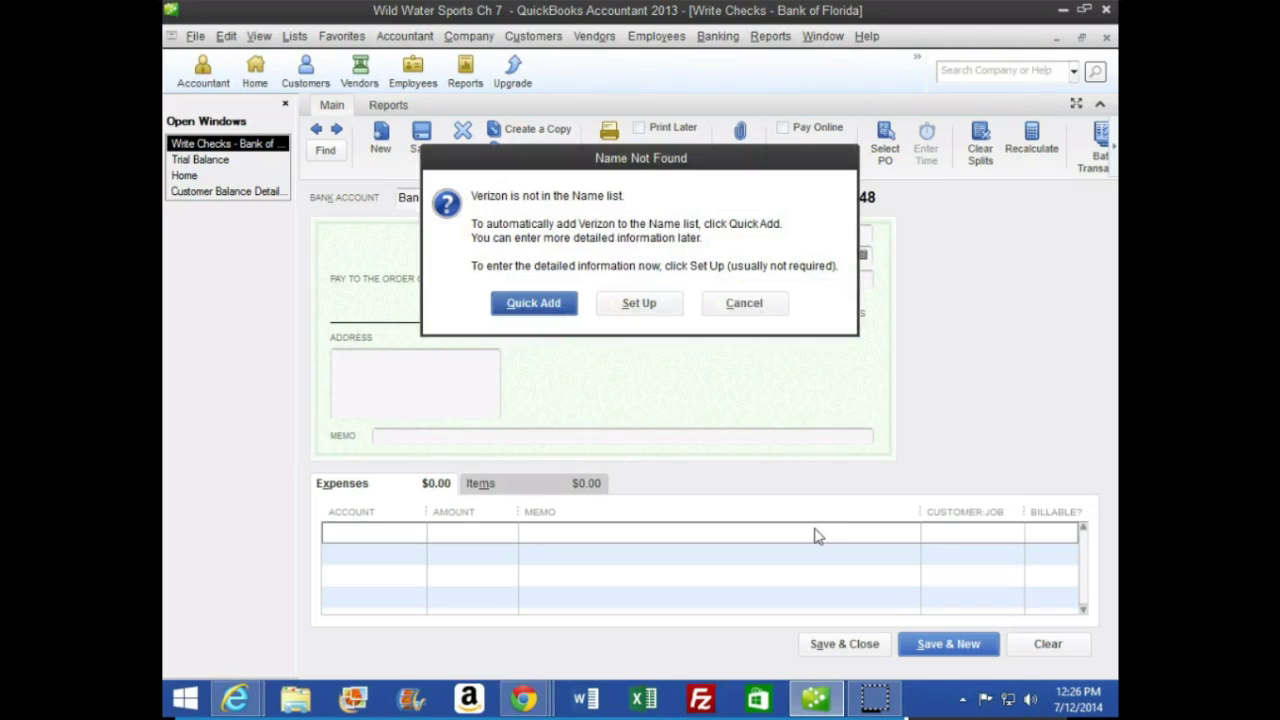
pyautogui.click(541, 305)
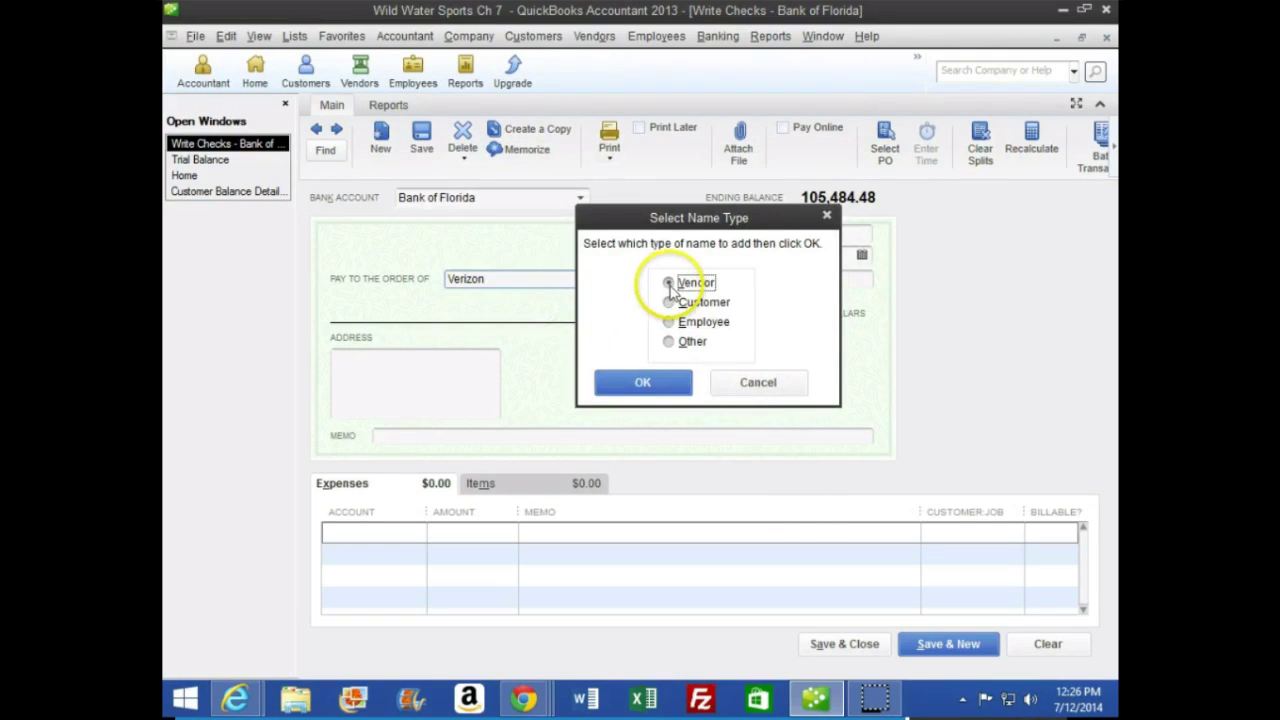
pyautogui.click(628, 382)
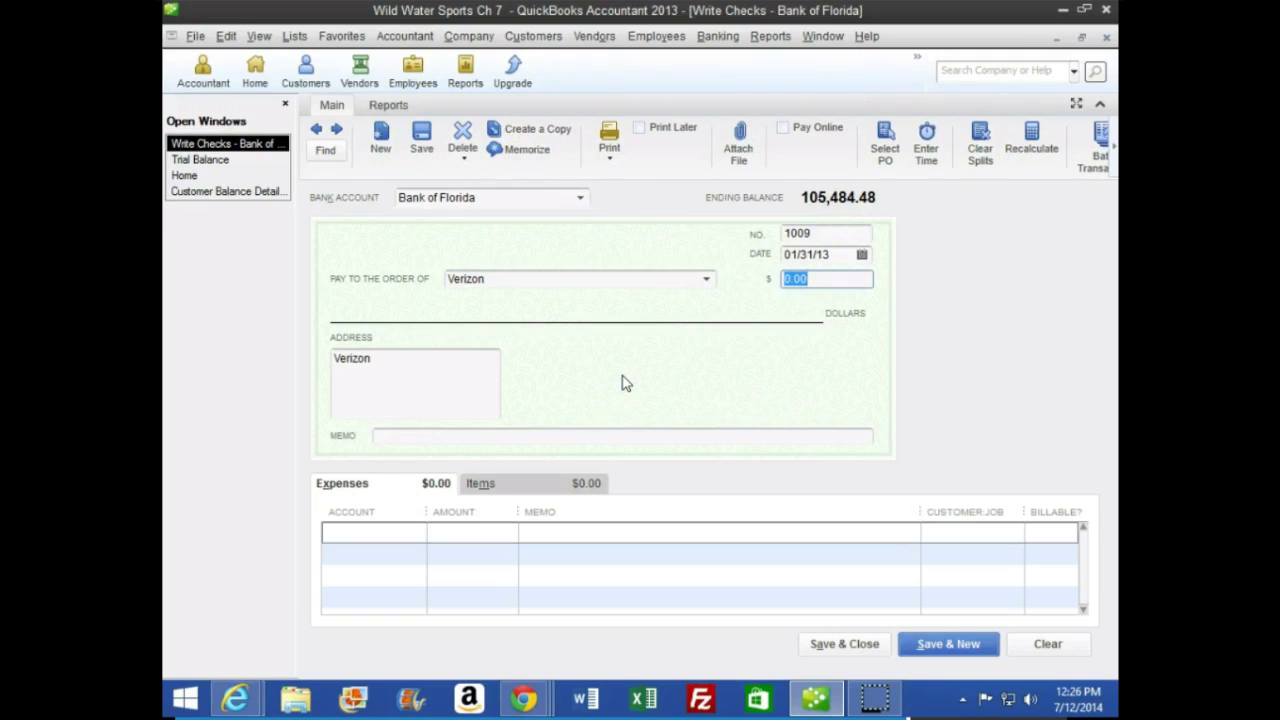
# Set the Verizon check amount to 1700, assign it to the Telephone Expense account, and save and close the check.
pyautogui.click(607, 378)
pyautogui.write('1700')
pyautogui.press('Tab')
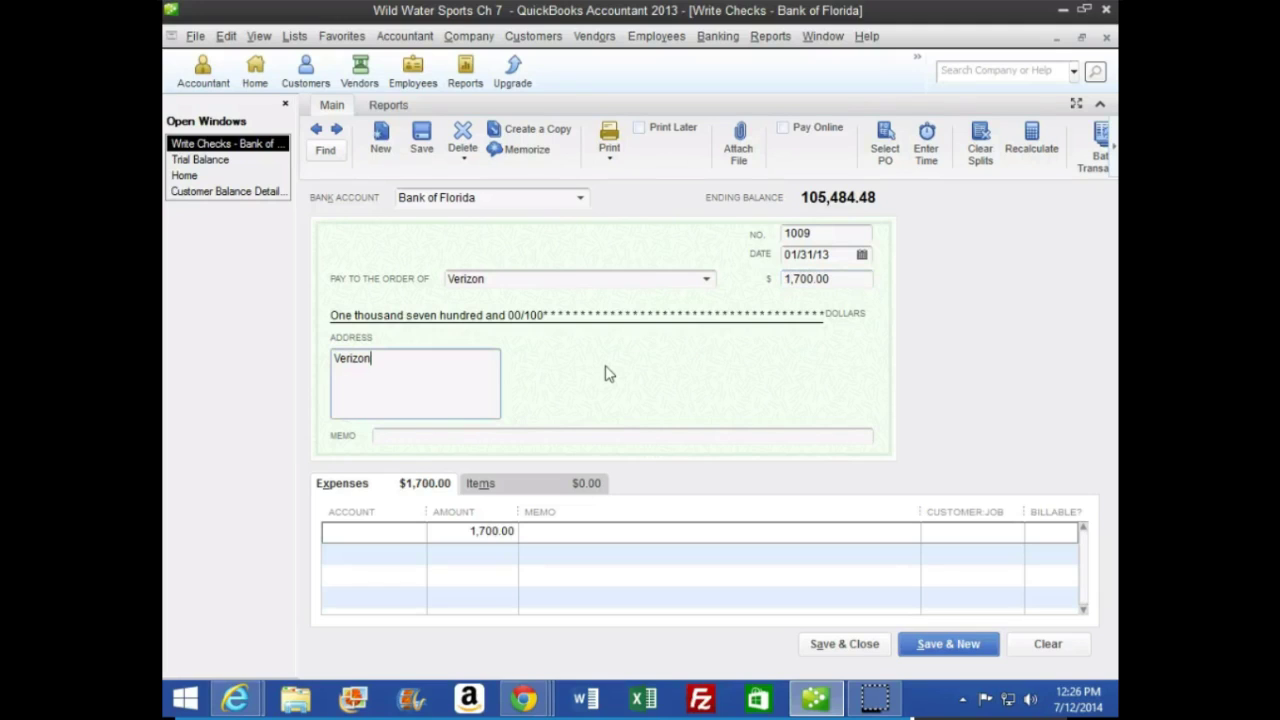
pyautogui.press('Tab')
pyautogui.press('Tab')
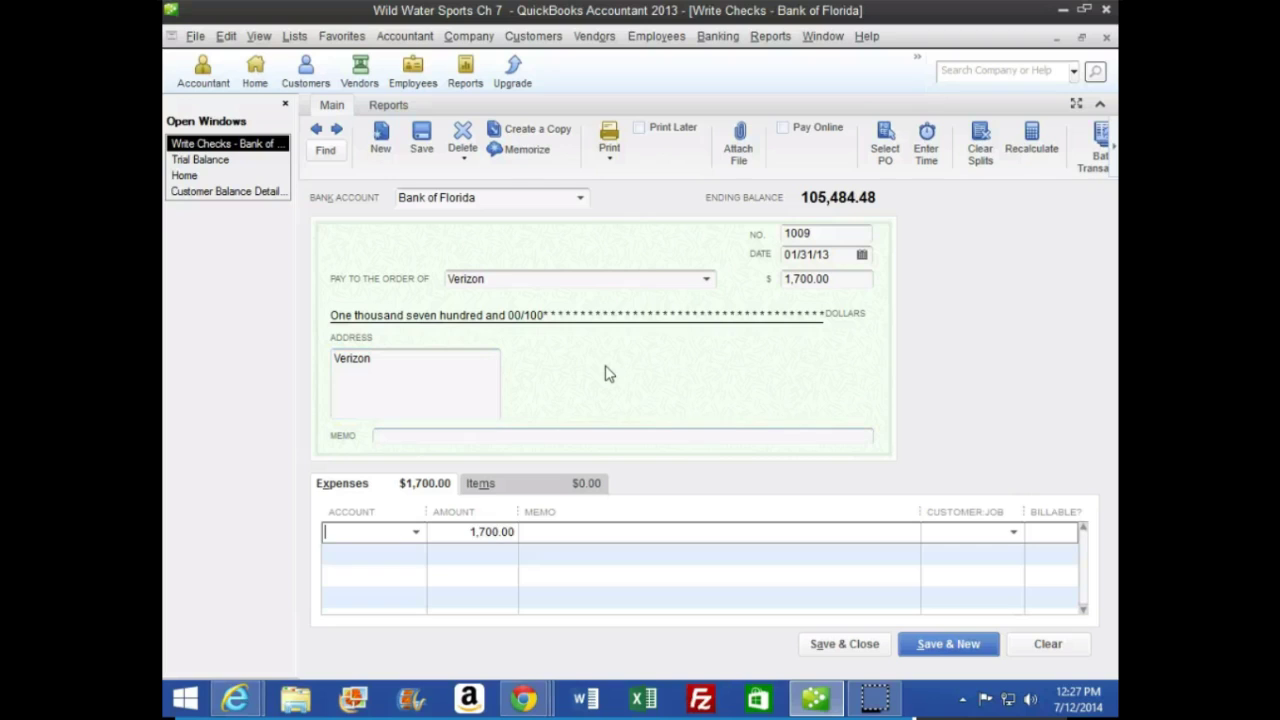
pyautogui.click(424, 490)
pyautogui.click(425, 490)
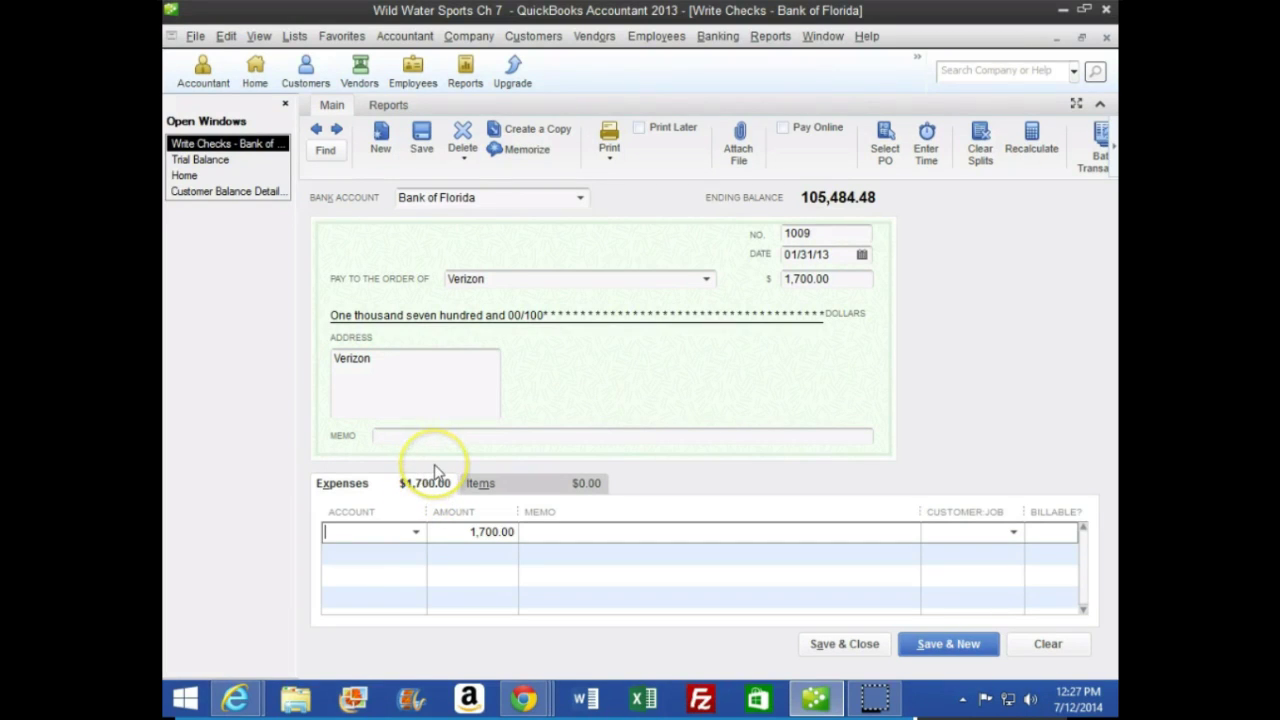
pyautogui.write('tel')
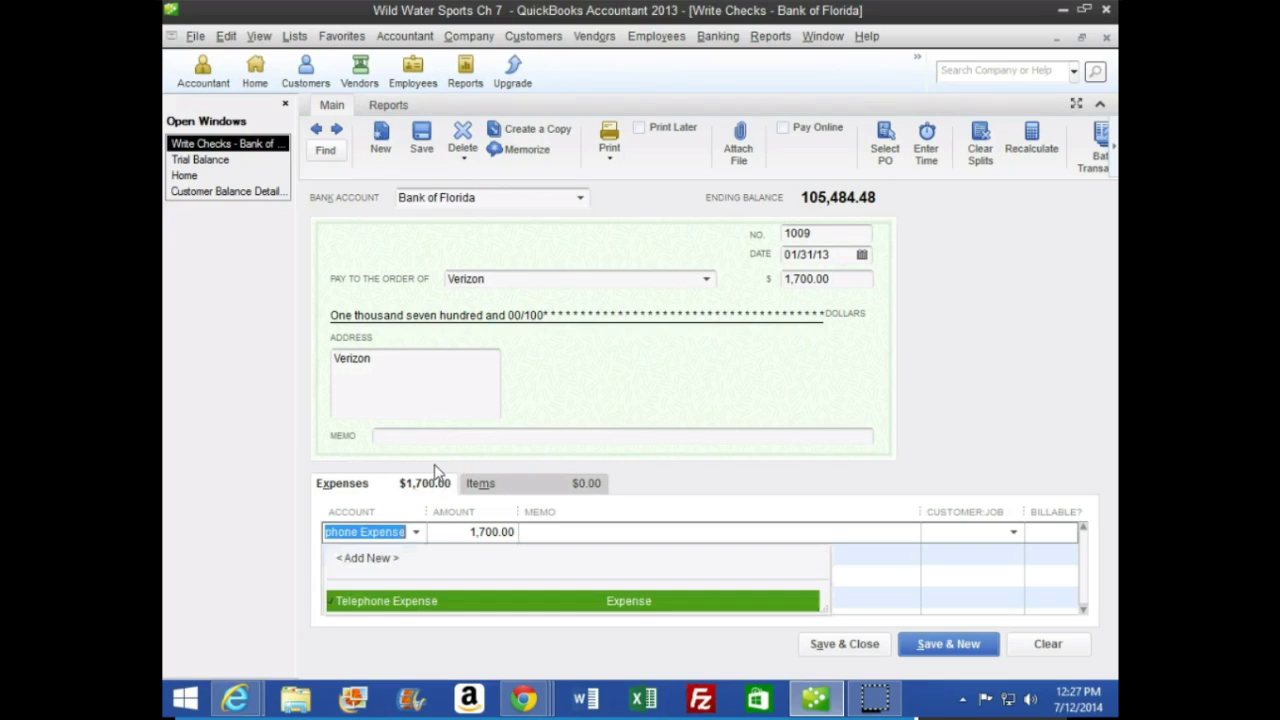
pyautogui.press('Tab')
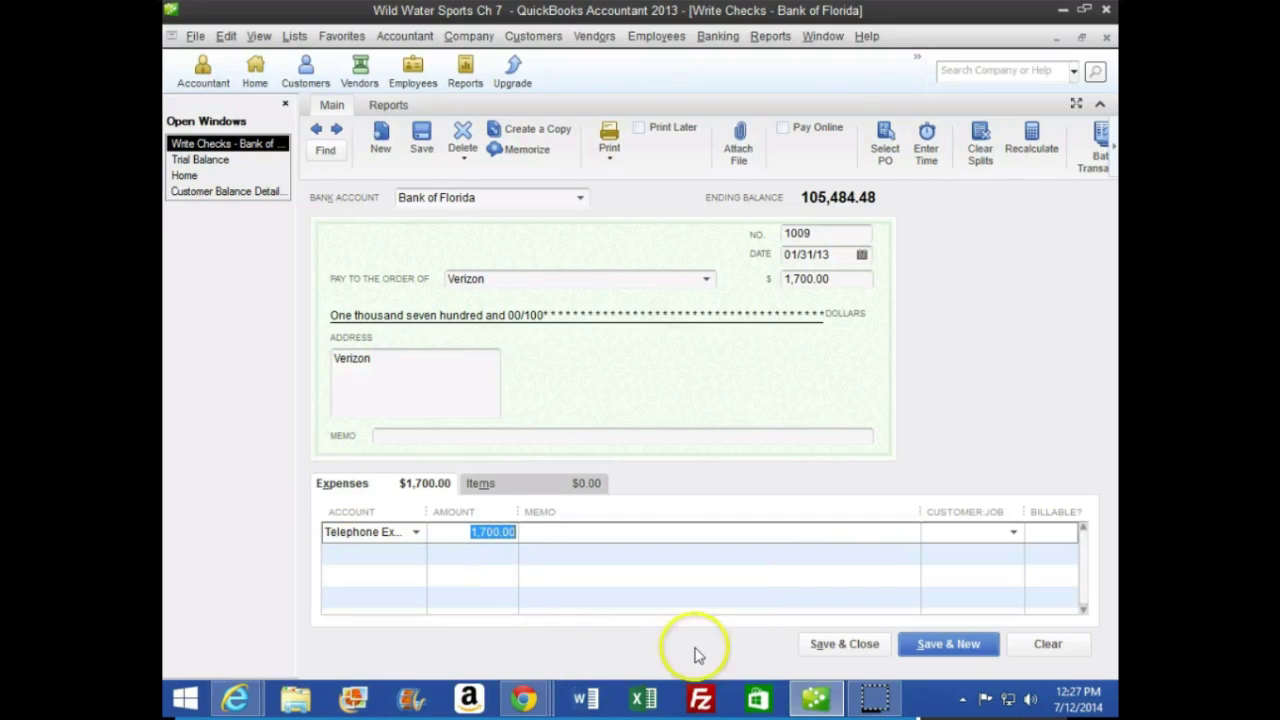
pyautogui.click(843, 650)
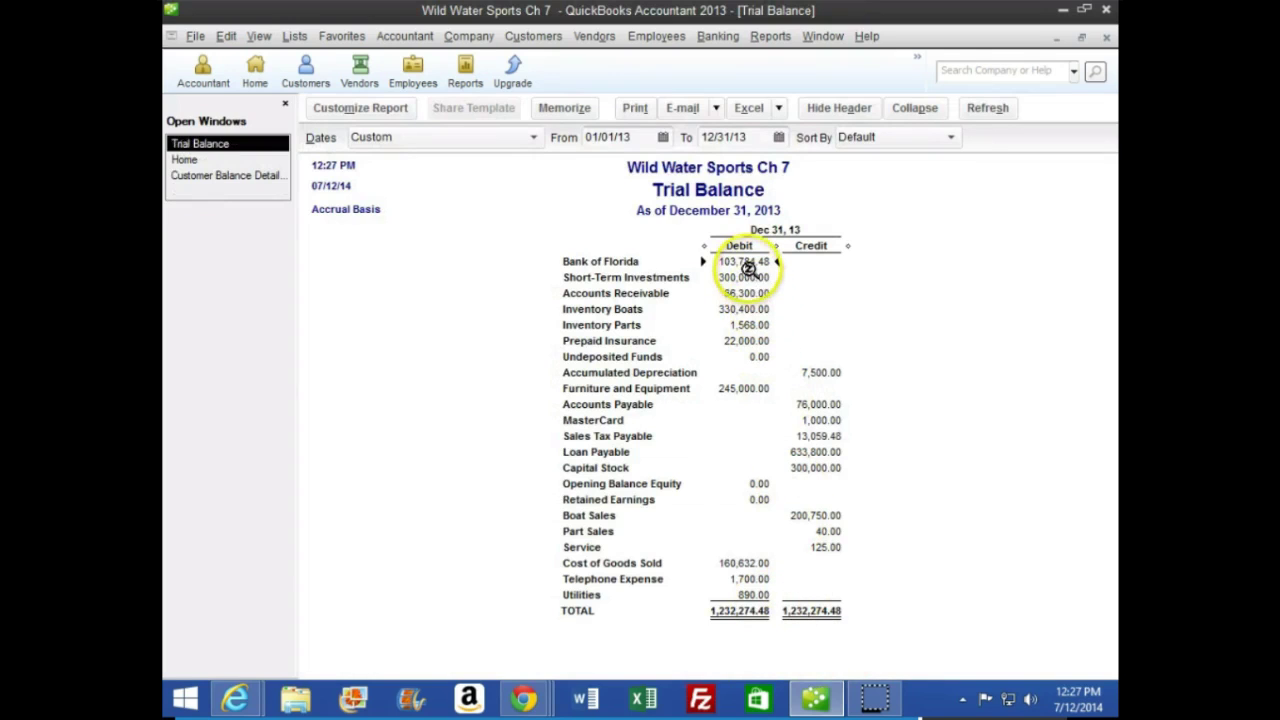
# Review the transactions behind the trial balance's Bank of Florida amount and close that detail report.
pyautogui.doubleClick(748, 268)
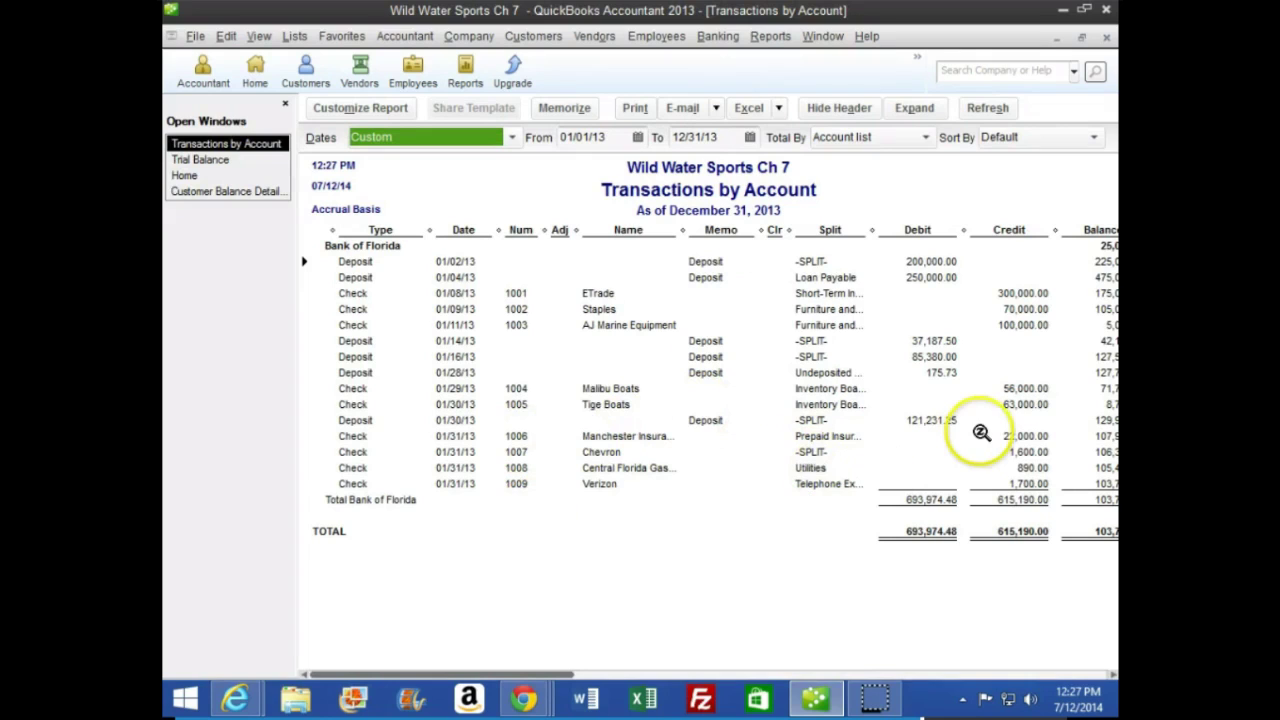
pyautogui.click(1106, 36)
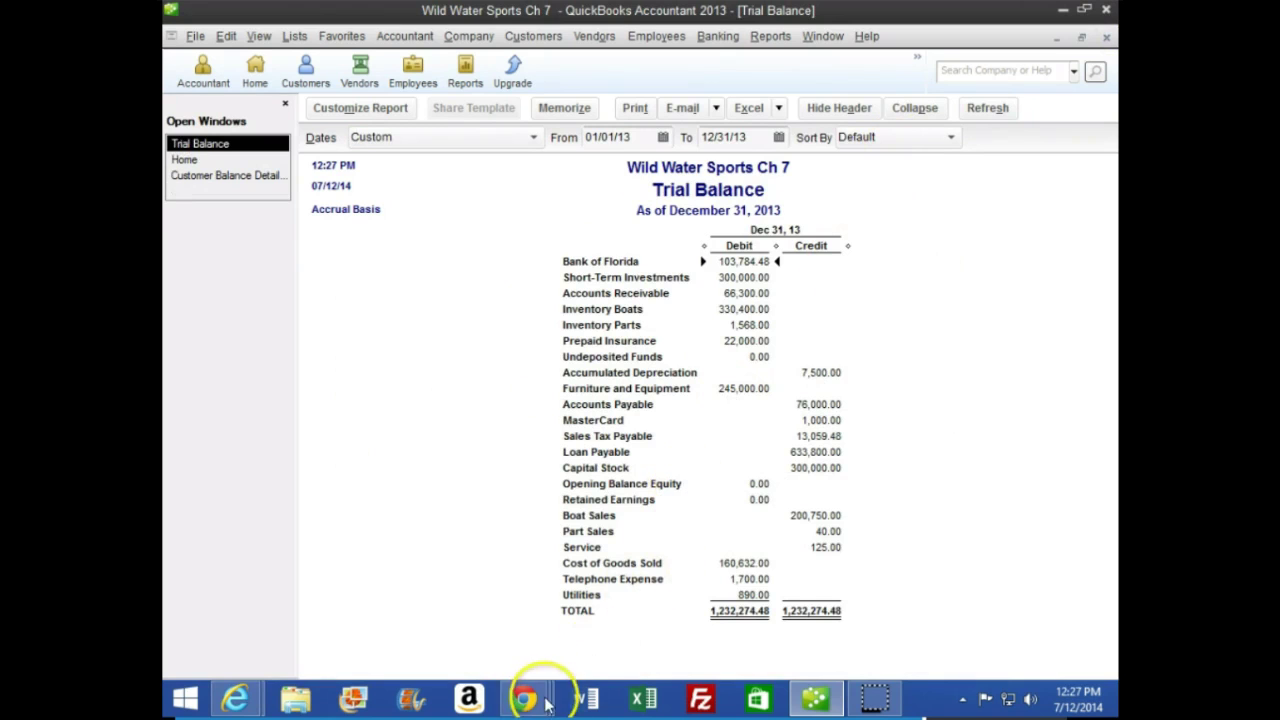
# Consult textbook page 170 for the instructions on recording checks written to pay bills, and return to QuickBooks.
pyautogui.moveTo(532, 705)
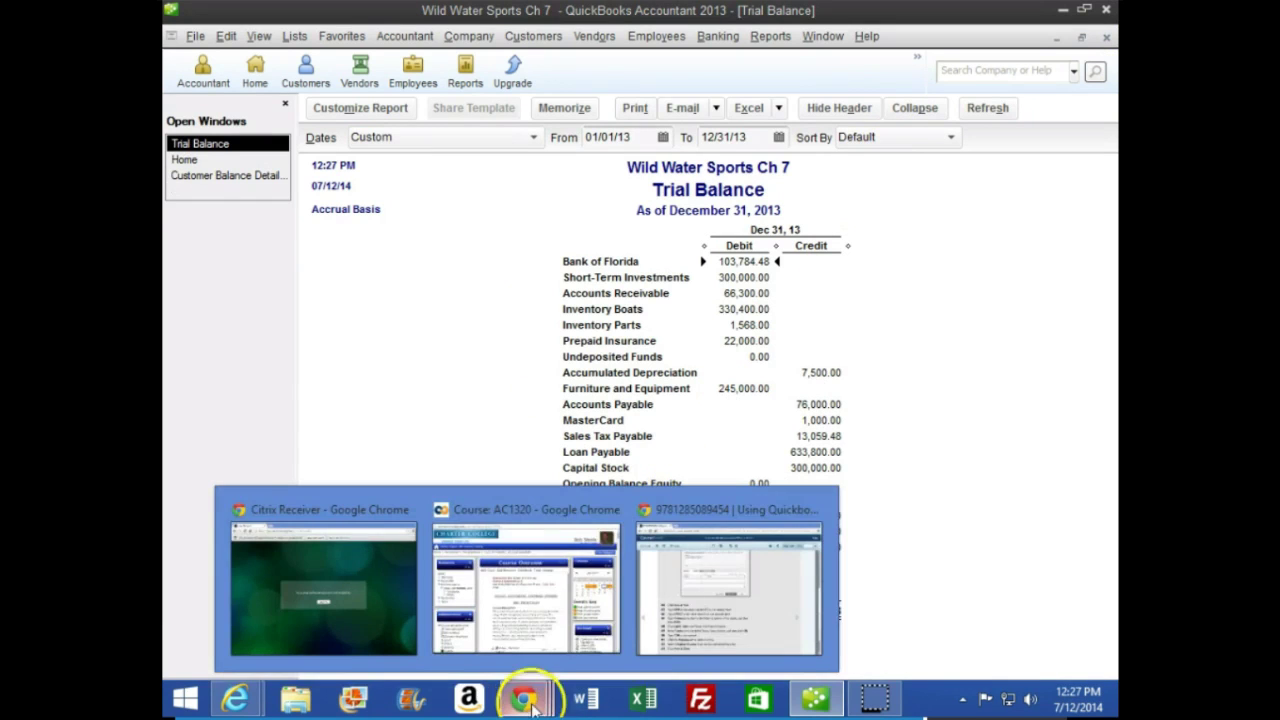
pyautogui.click(707, 598)
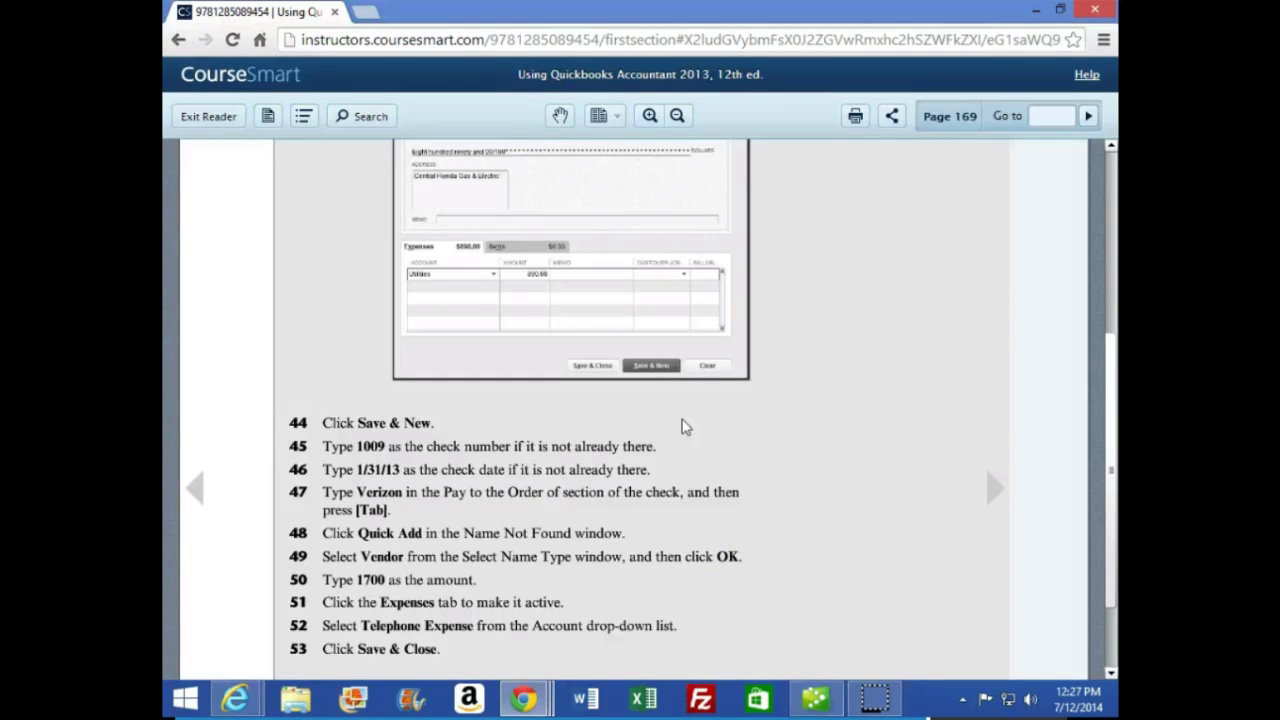
pyautogui.click(993, 489)
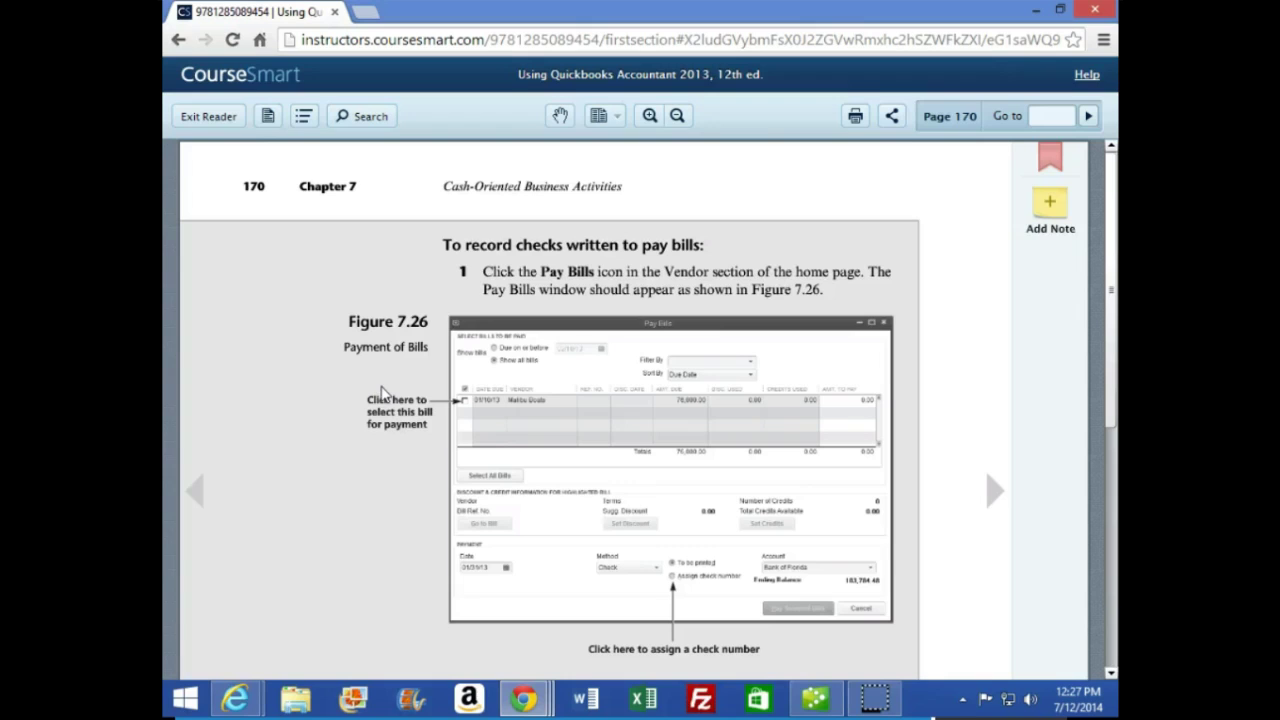
pyautogui.scroll(-3, 380, 395)
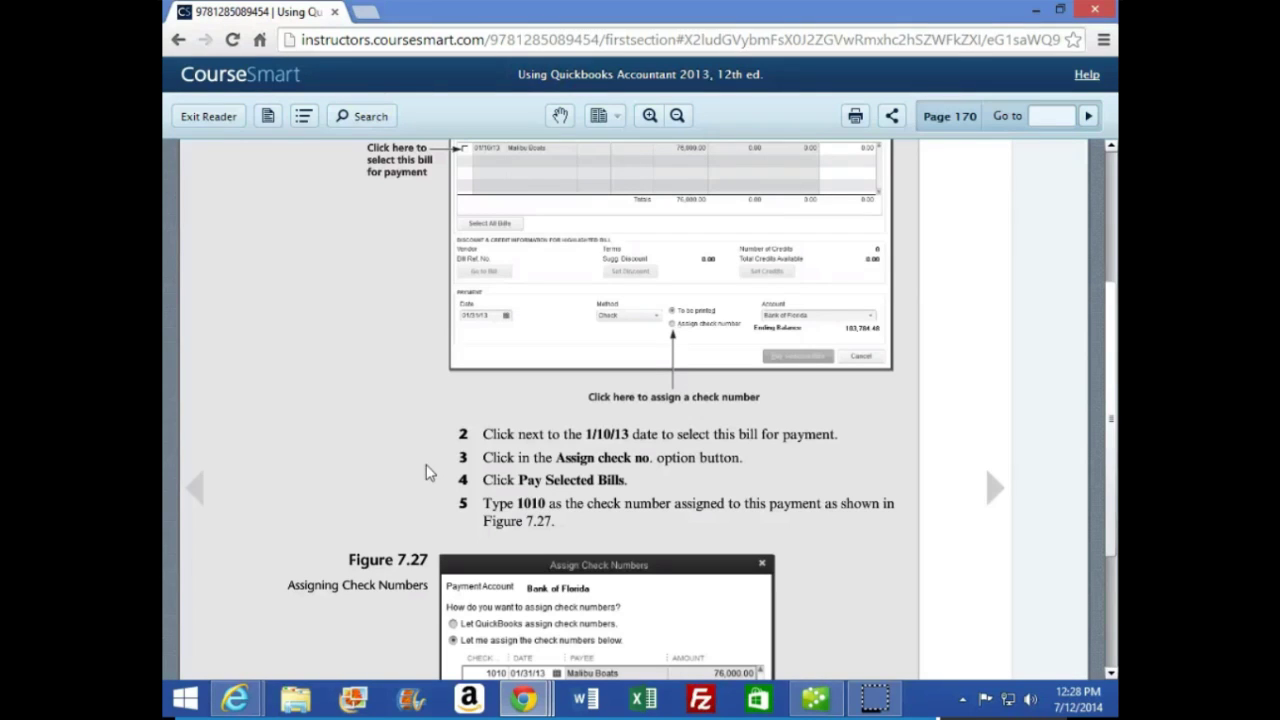
pyautogui.click(405, 492)
pyautogui.scroll(-2, 405, 497)
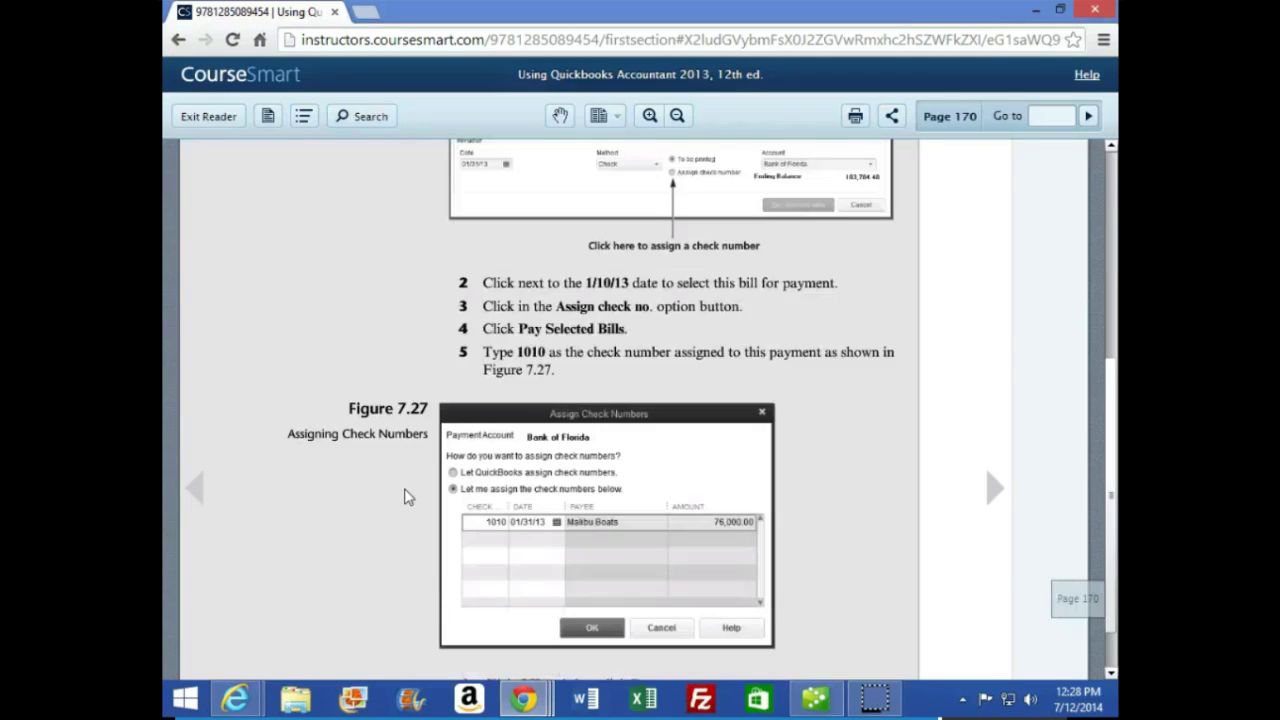
pyautogui.click(812, 703)
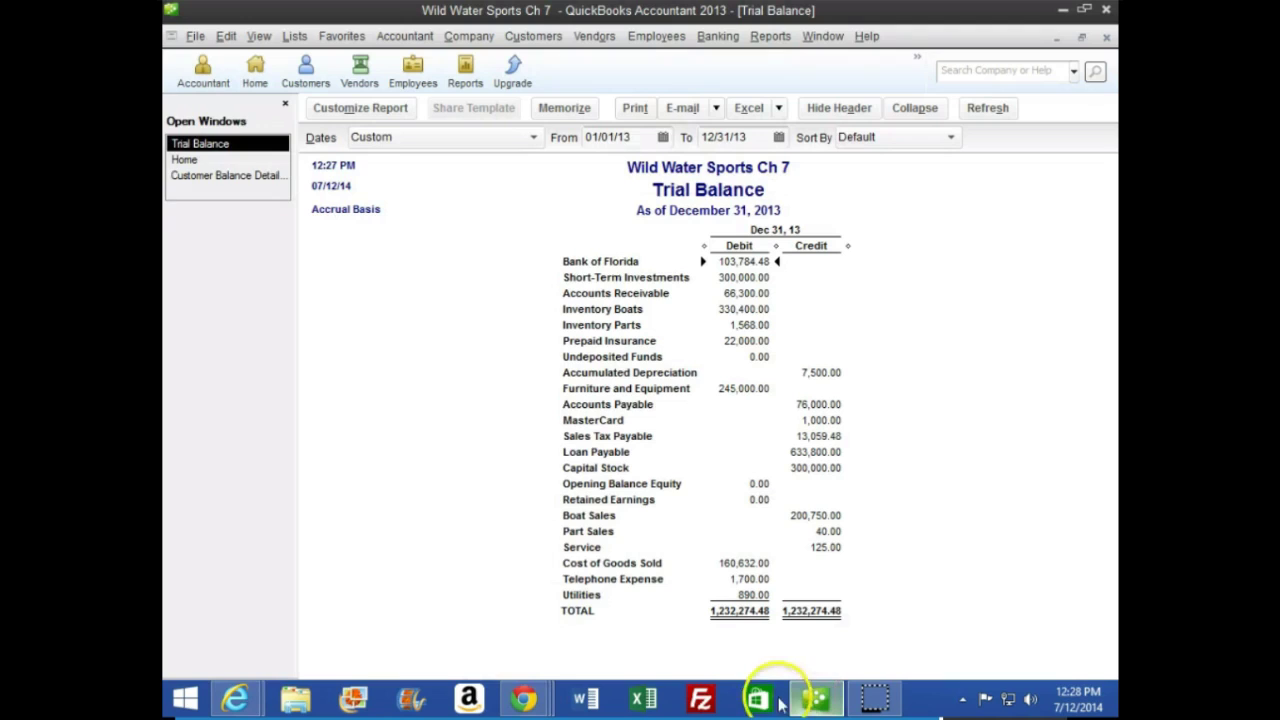
# Open Pay Bills from the home page, filter by All vendors, and select the Malibu Boats bill due 01/10/13 for payment.
pyautogui.click(186, 163)
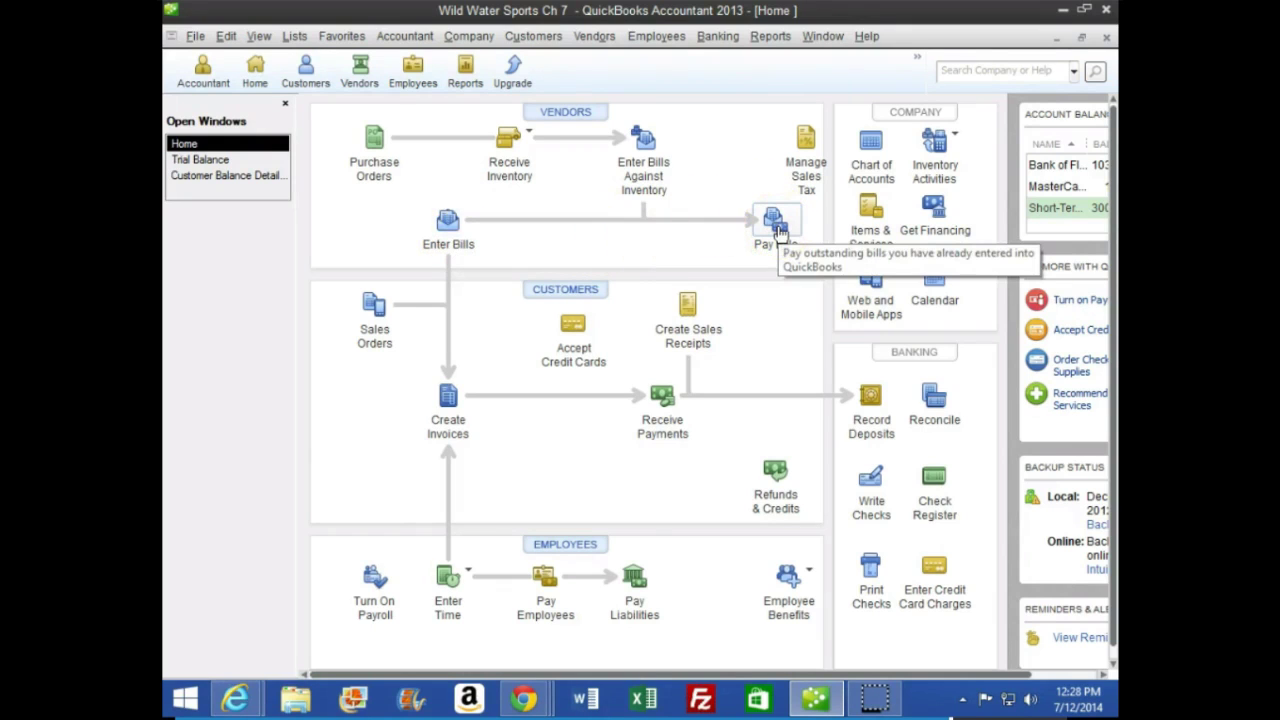
pyautogui.click(452, 246)
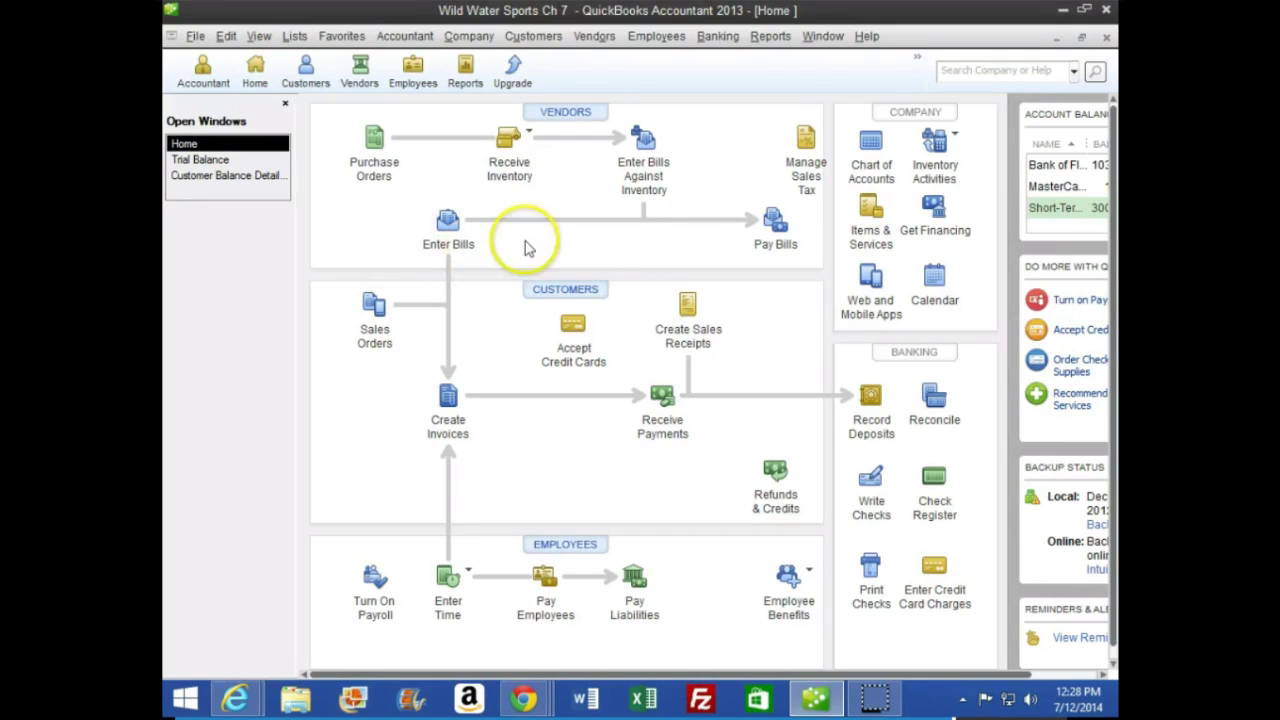
pyautogui.click(785, 235)
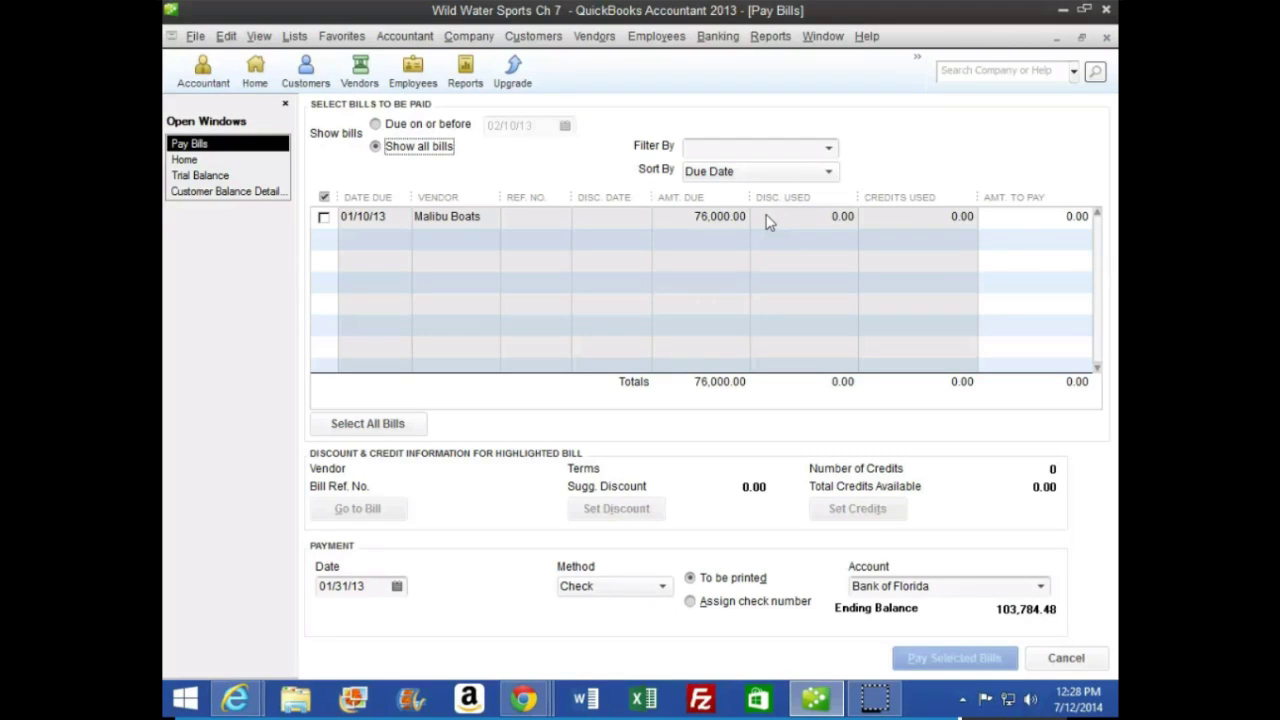
pyautogui.press('Tab')
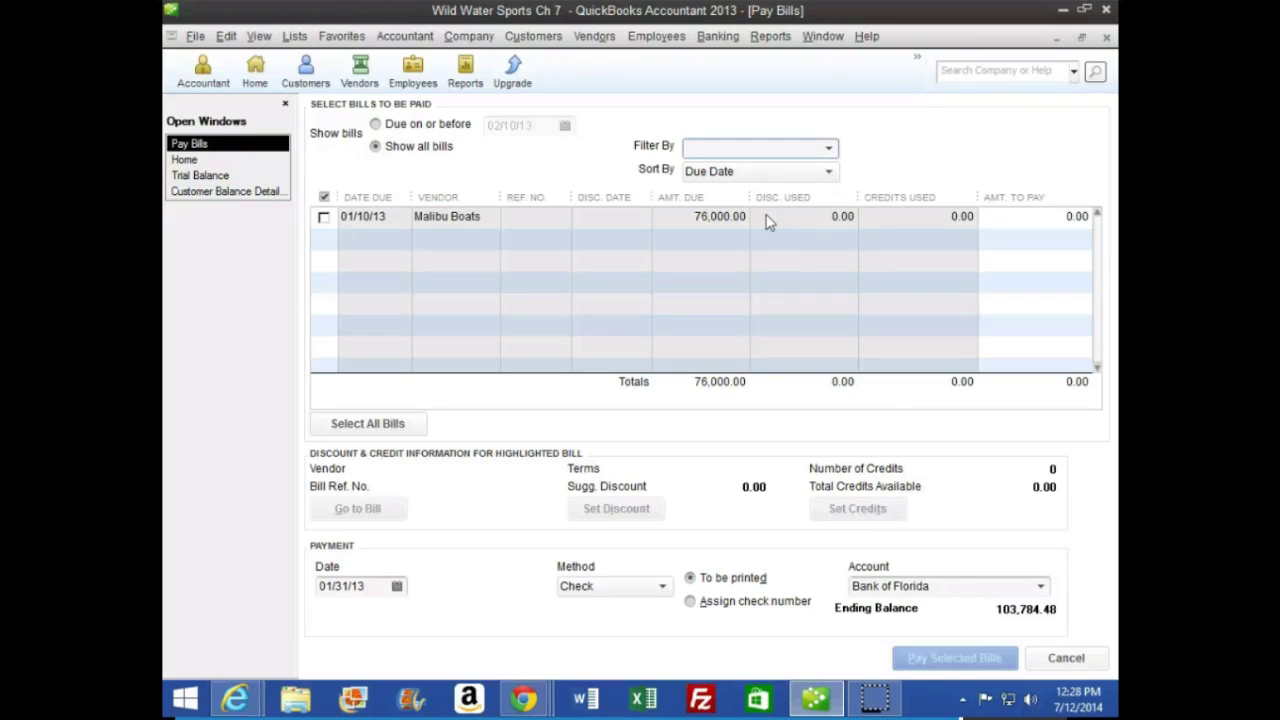
pyautogui.click(324, 217)
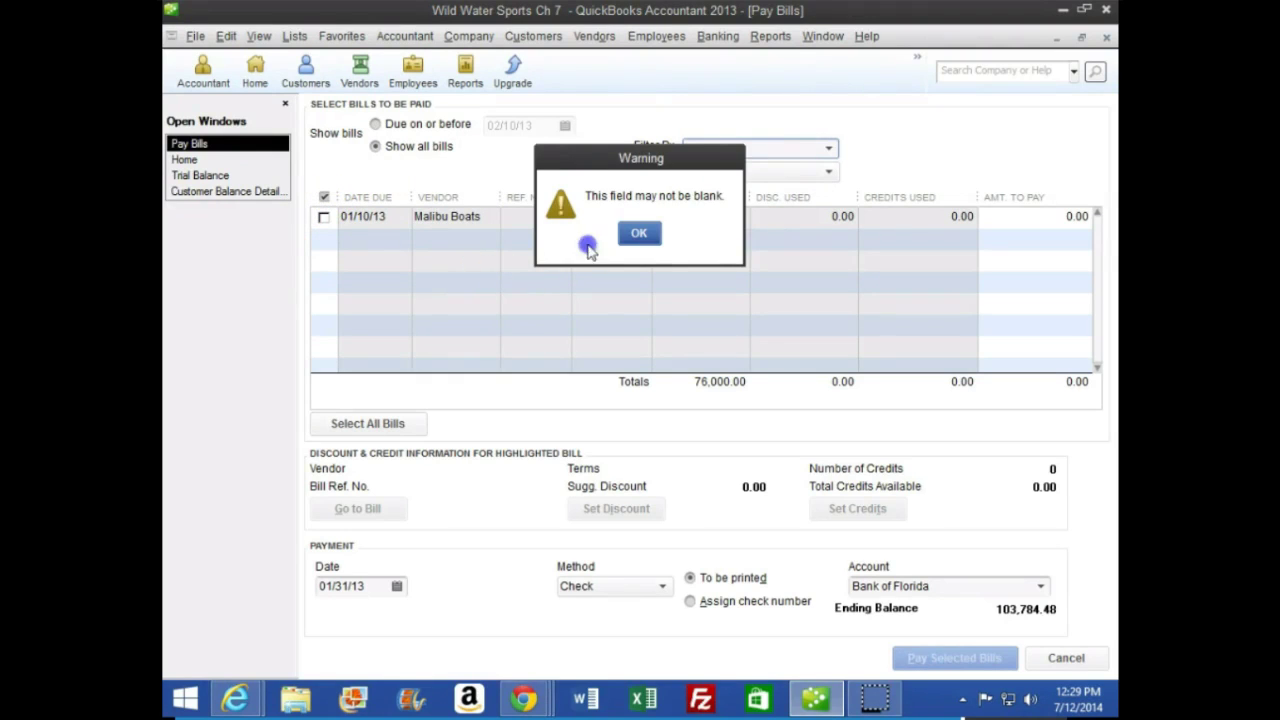
pyautogui.click(639, 236)
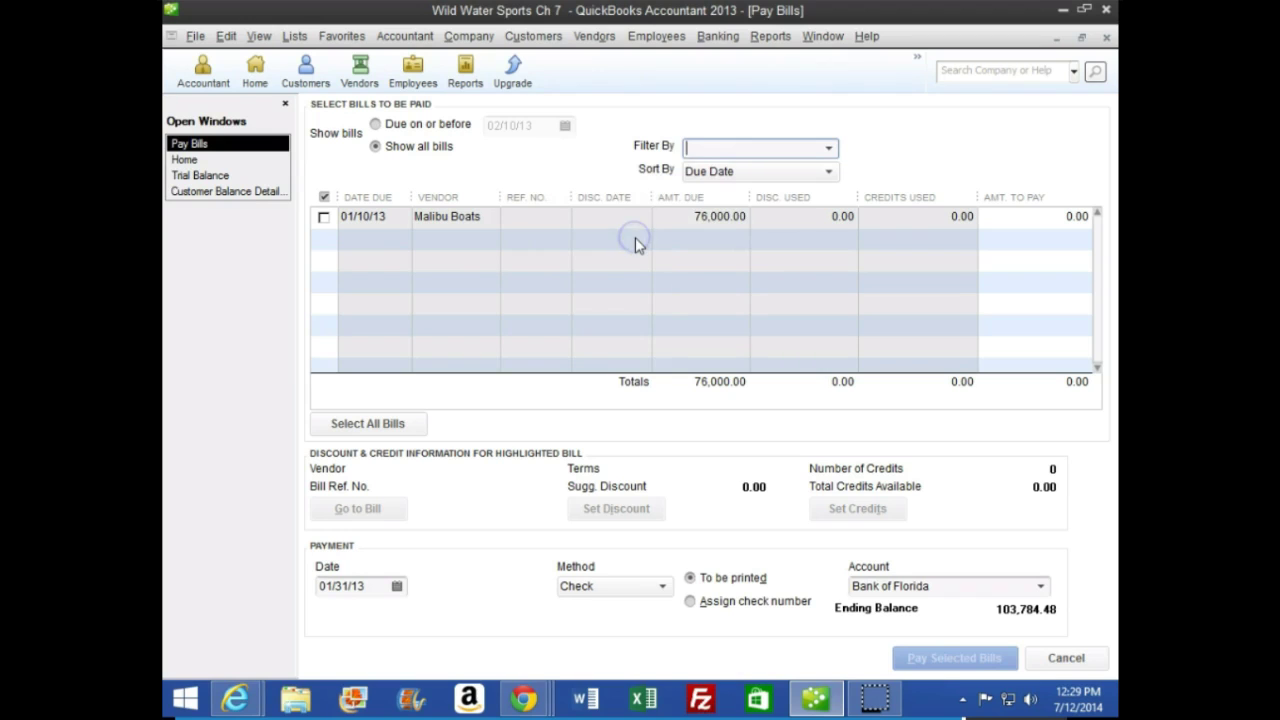
pyautogui.click(829, 147)
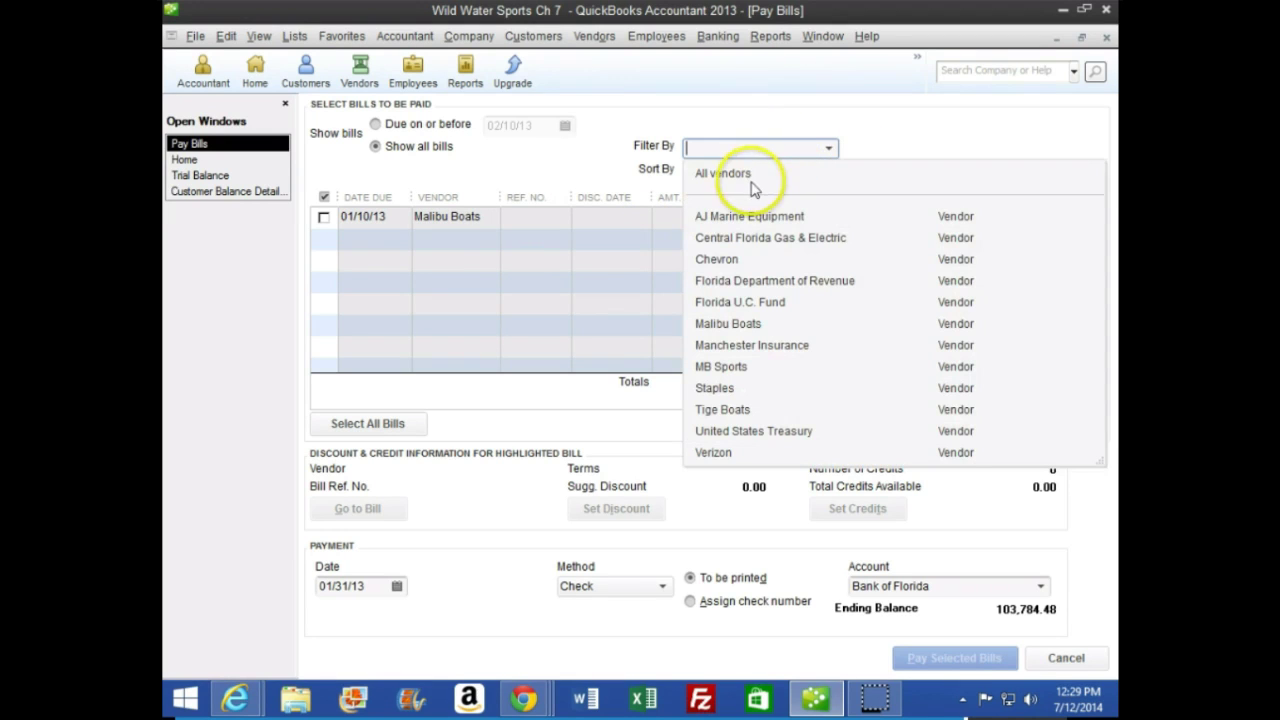
pyautogui.click(705, 173)
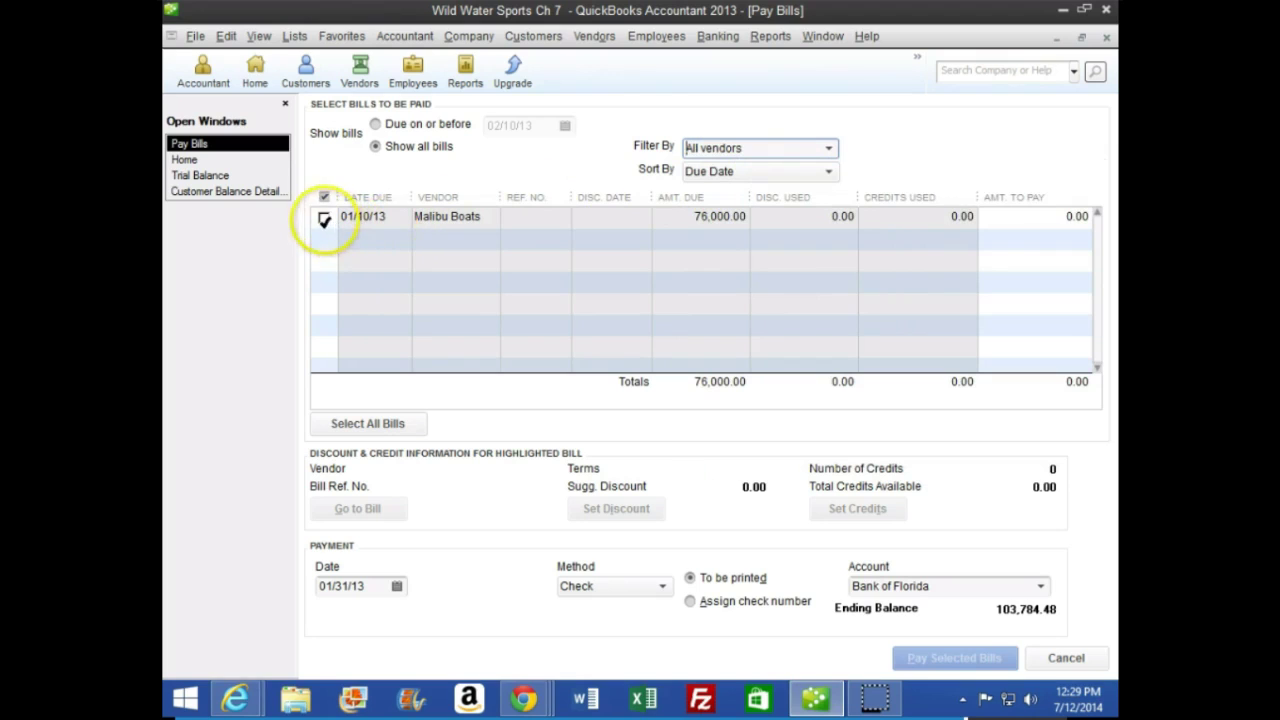
pyautogui.click(323, 217)
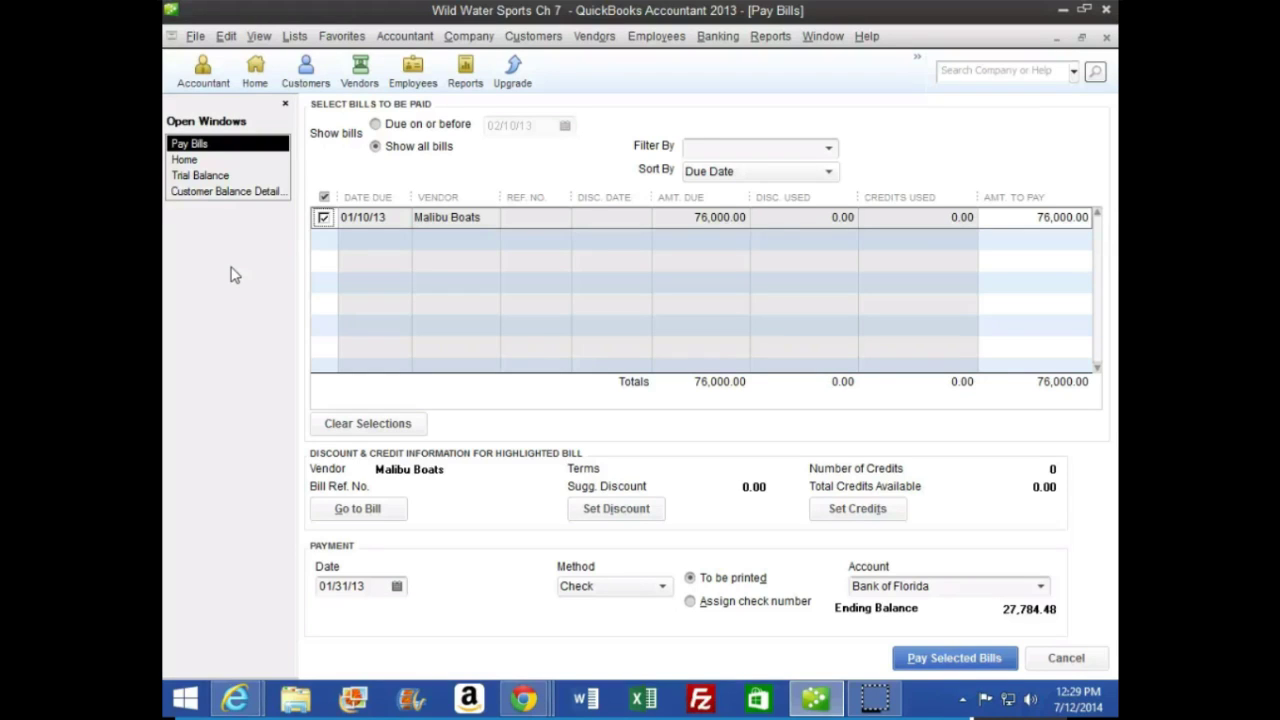
# Pay the selected Malibu Boats bill with a manually assigned check number of 1010, and finish the payment.
pyautogui.click(694, 602)
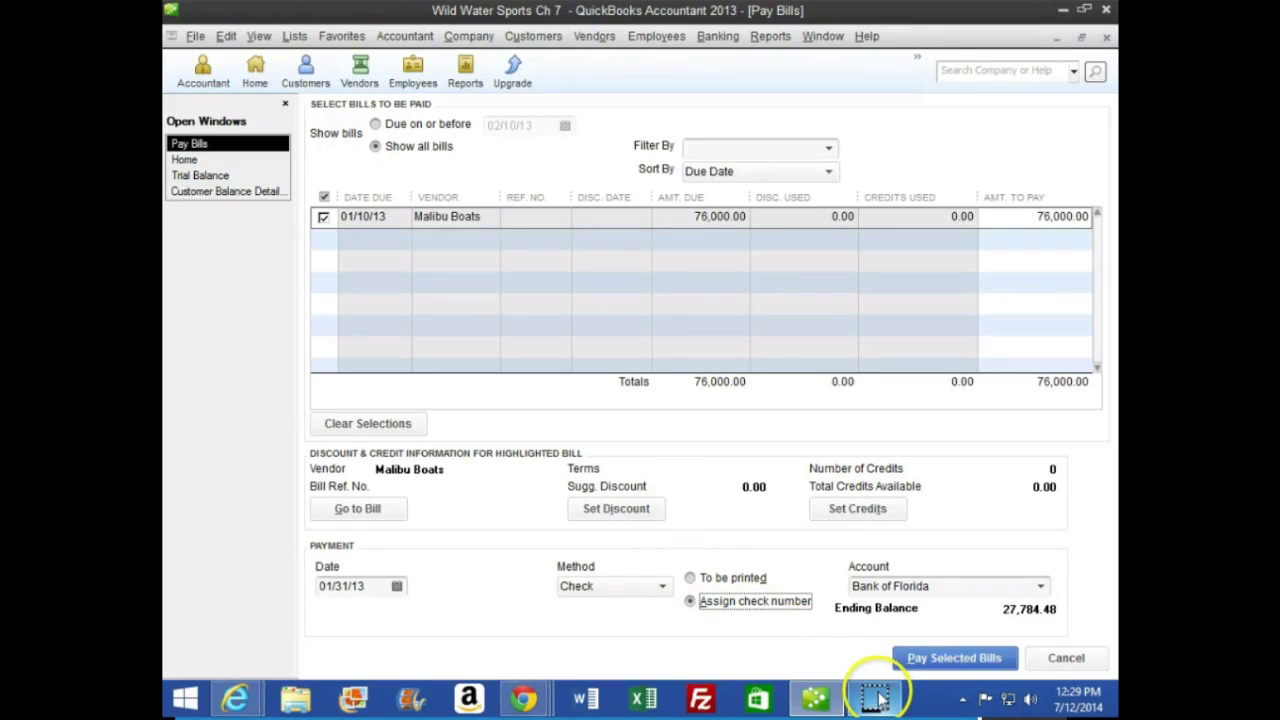
pyautogui.click(966, 664)
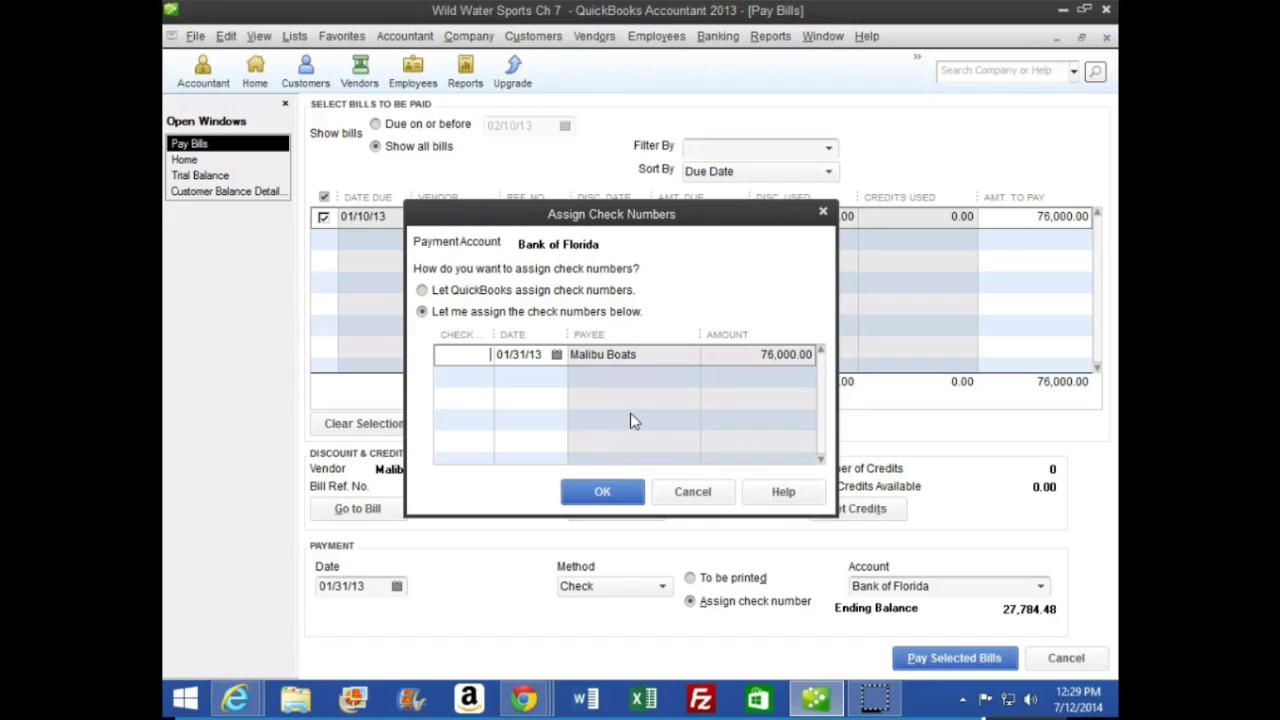
pyautogui.write('1010')
pyautogui.click(600, 491)
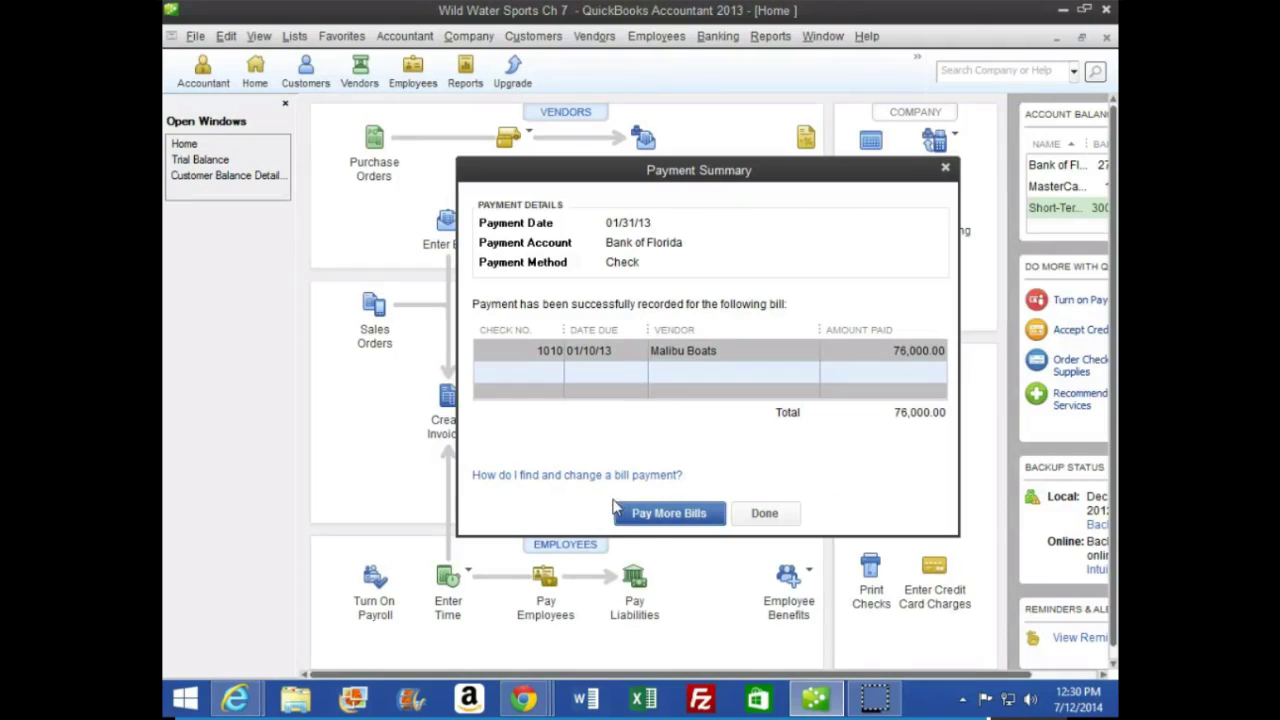
pyautogui.click(766, 515)
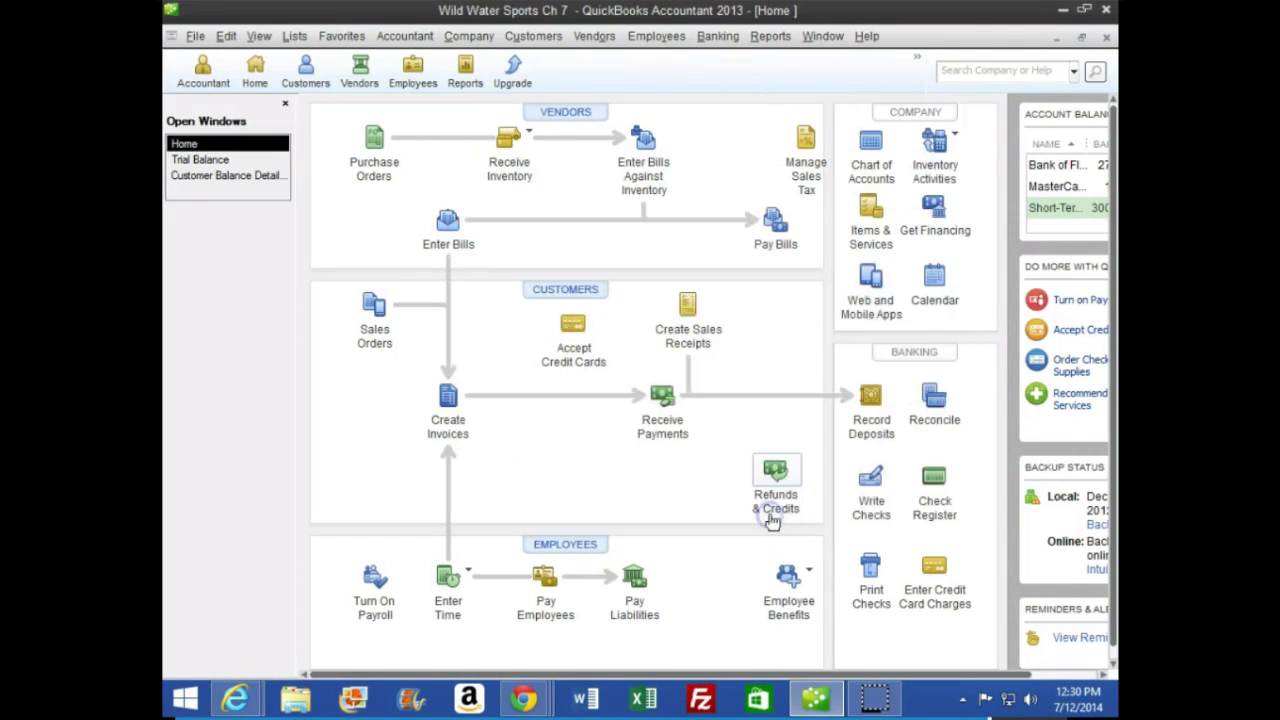
# Consult textbook page 171 for the instructions on creating new jobs for existing customers, and return to QuickBooks.
pyautogui.click(755, 510)
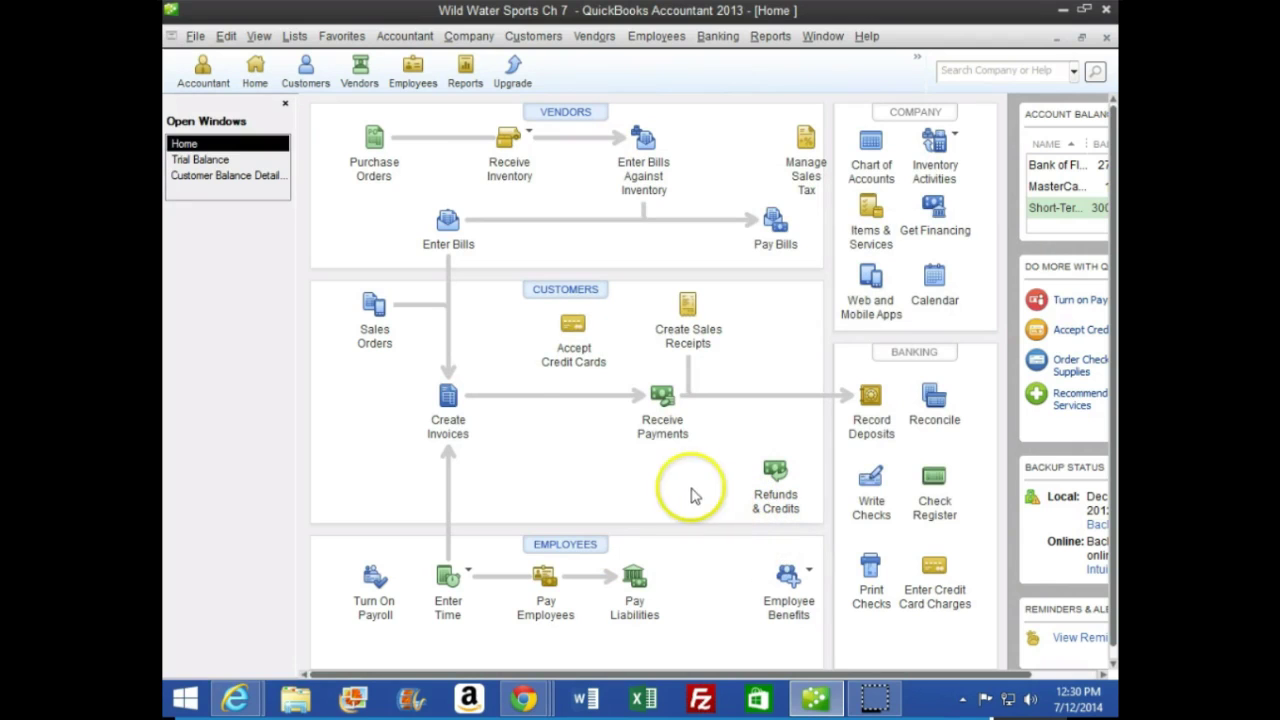
pyautogui.moveTo(523, 697)
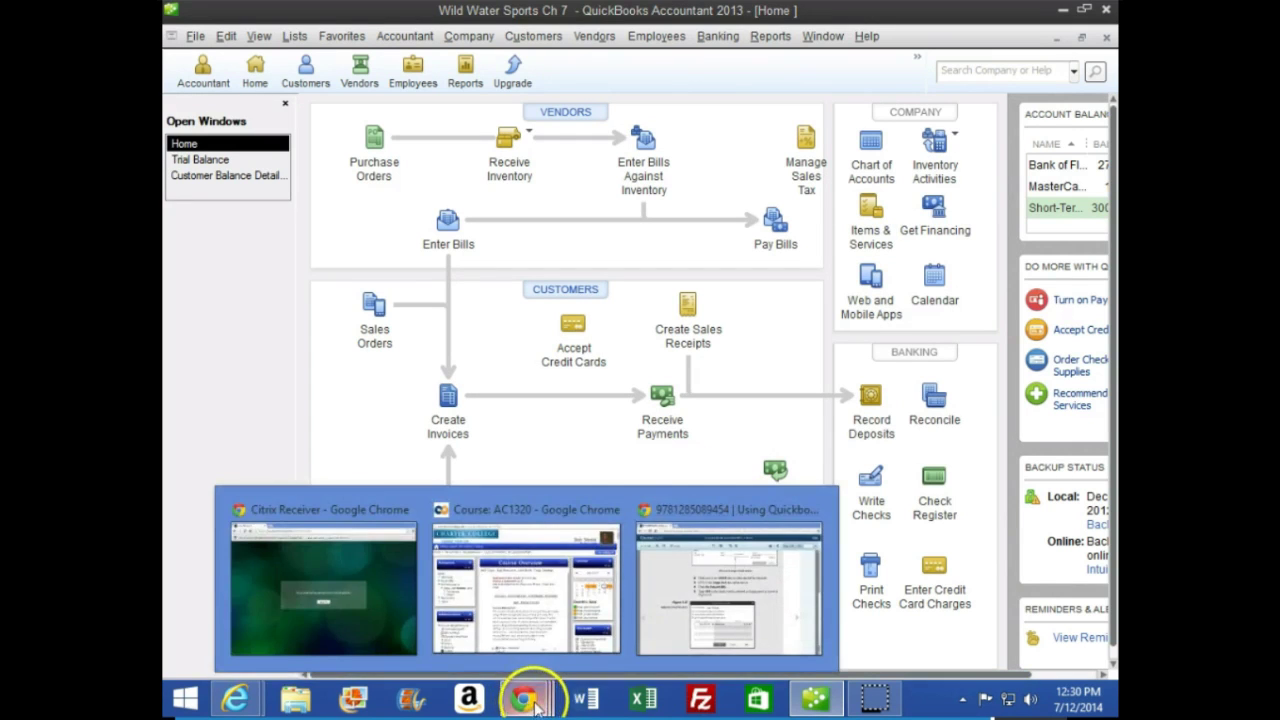
pyautogui.click(676, 607)
pyautogui.click(994, 488)
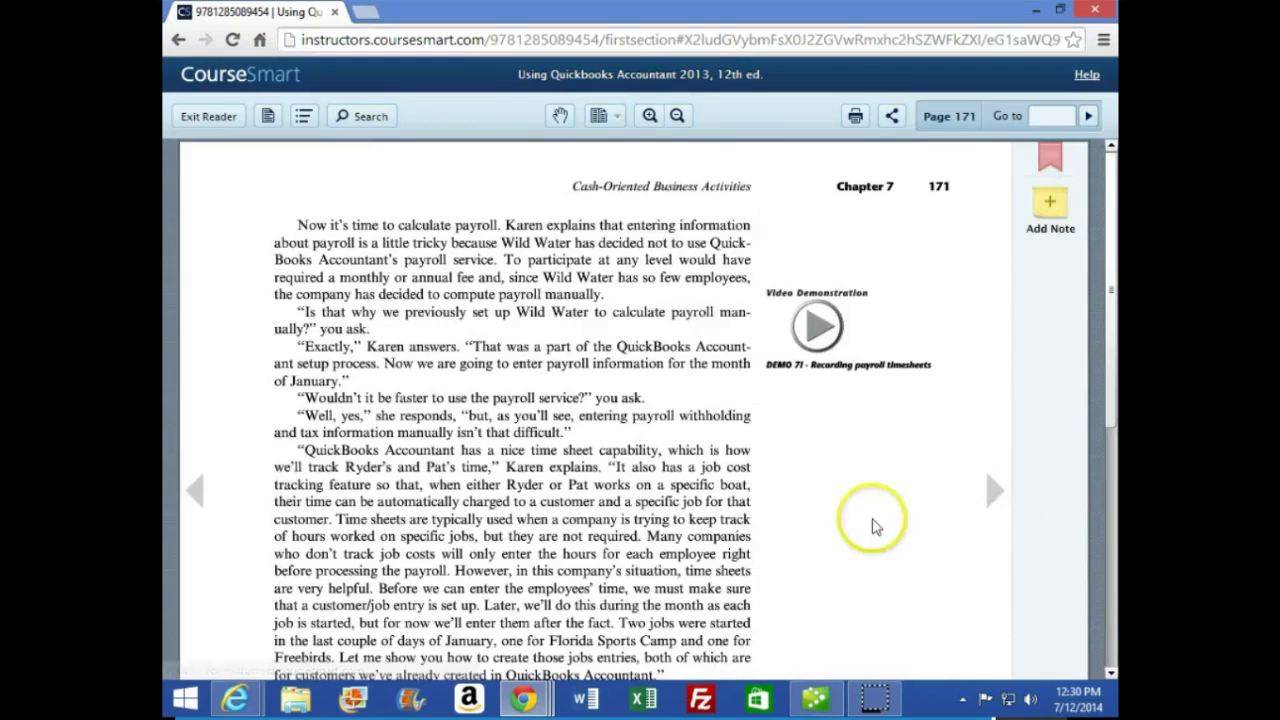
pyautogui.scroll(-3, 823, 523)
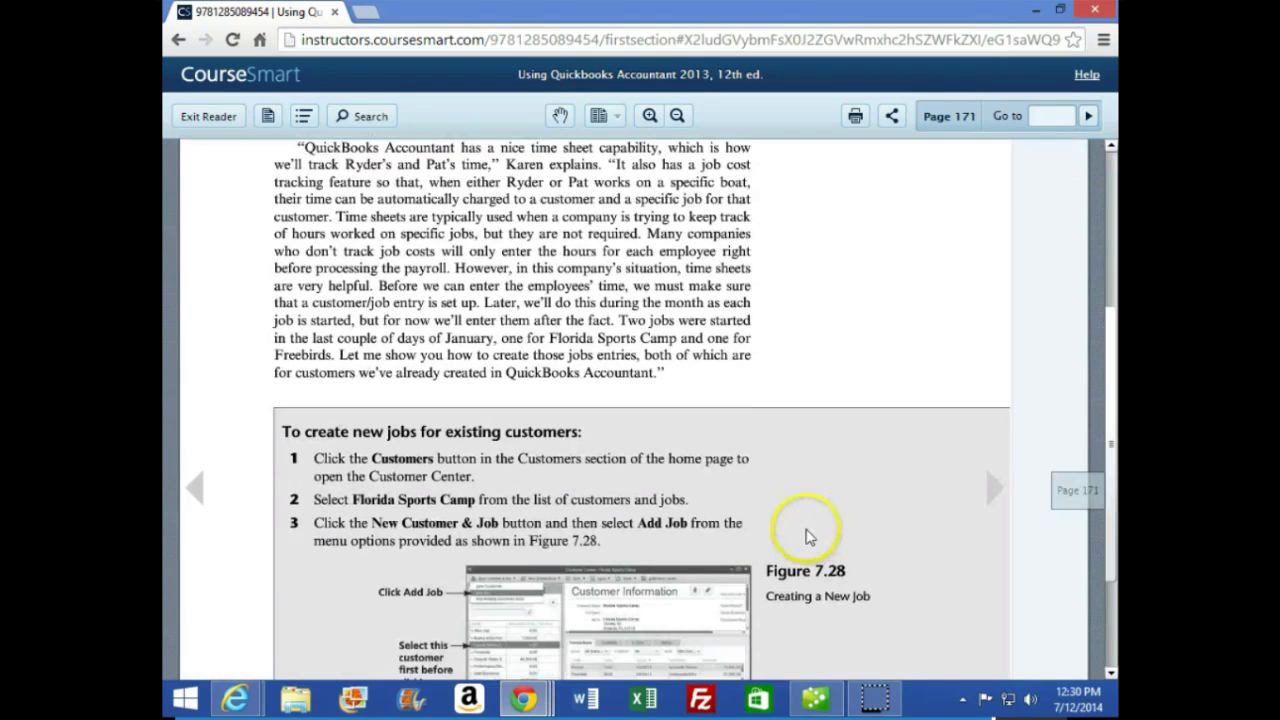
pyautogui.scroll(-2, 314, 563)
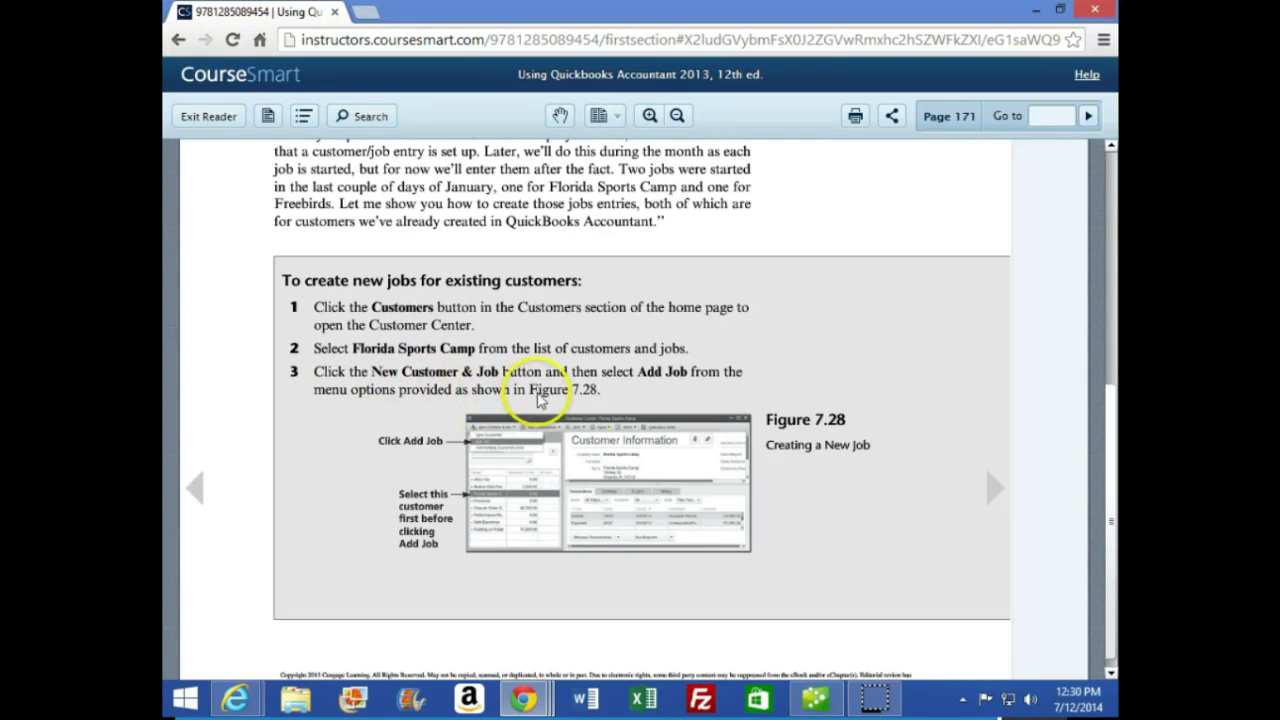
pyautogui.click(815, 698)
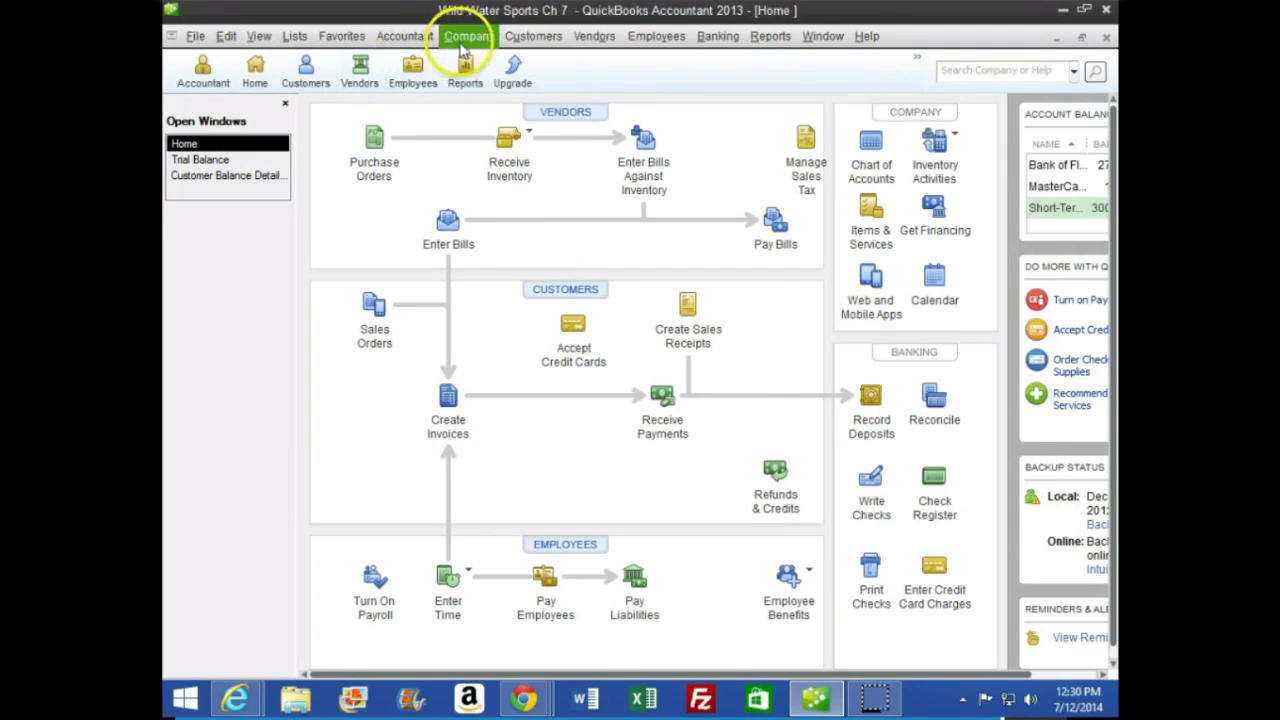
# Open the Customer Center, select Florida Sports Camp, and start a new job for that customer.
pyautogui.click(530, 35)
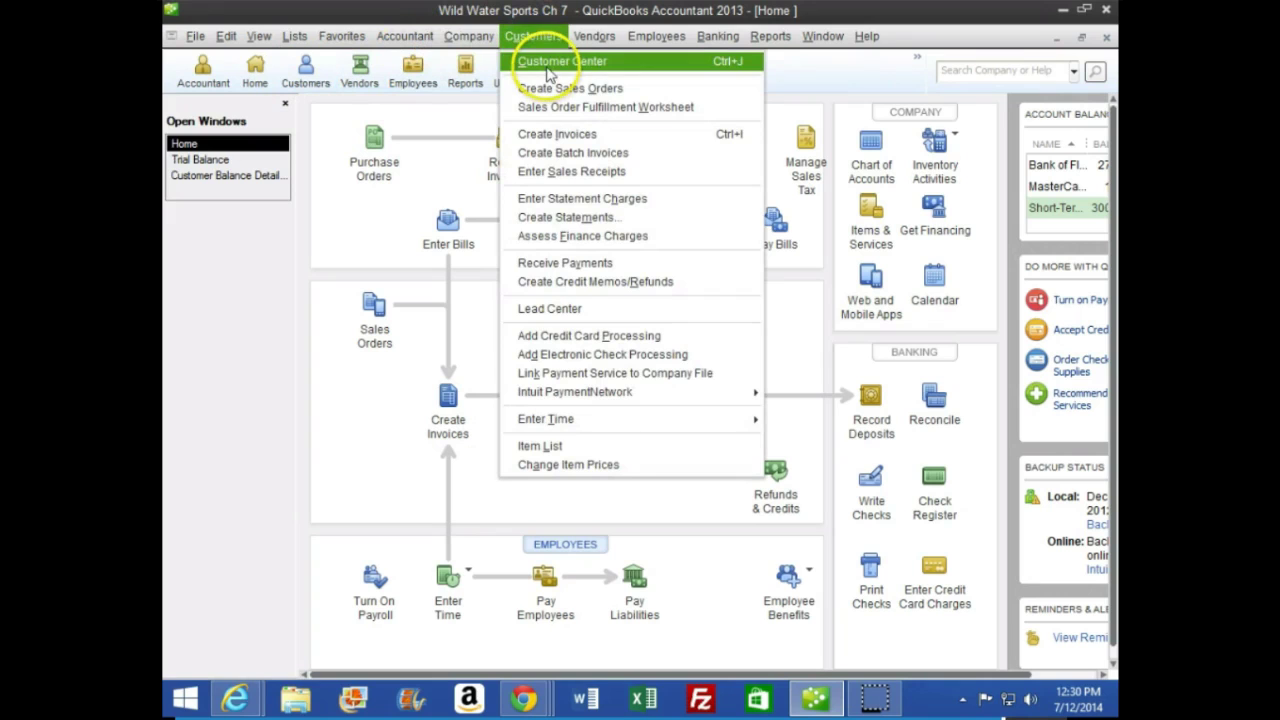
pyautogui.click(549, 66)
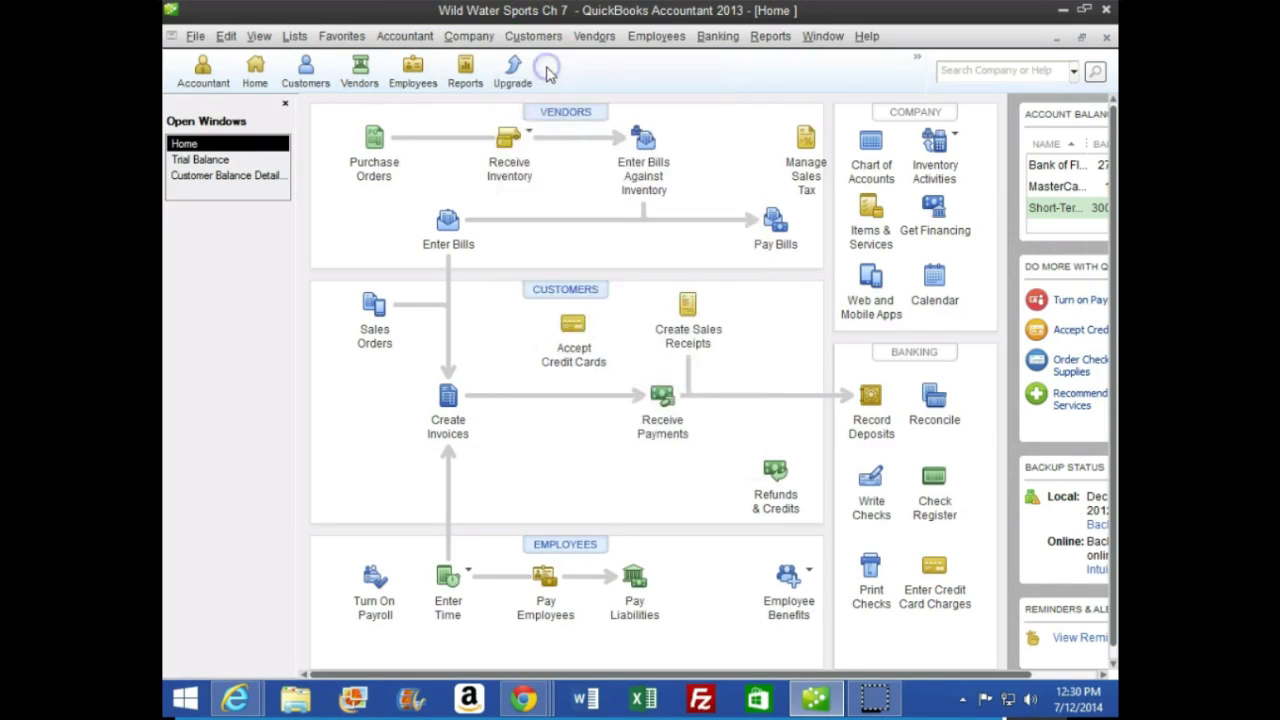
pyautogui.click(401, 267)
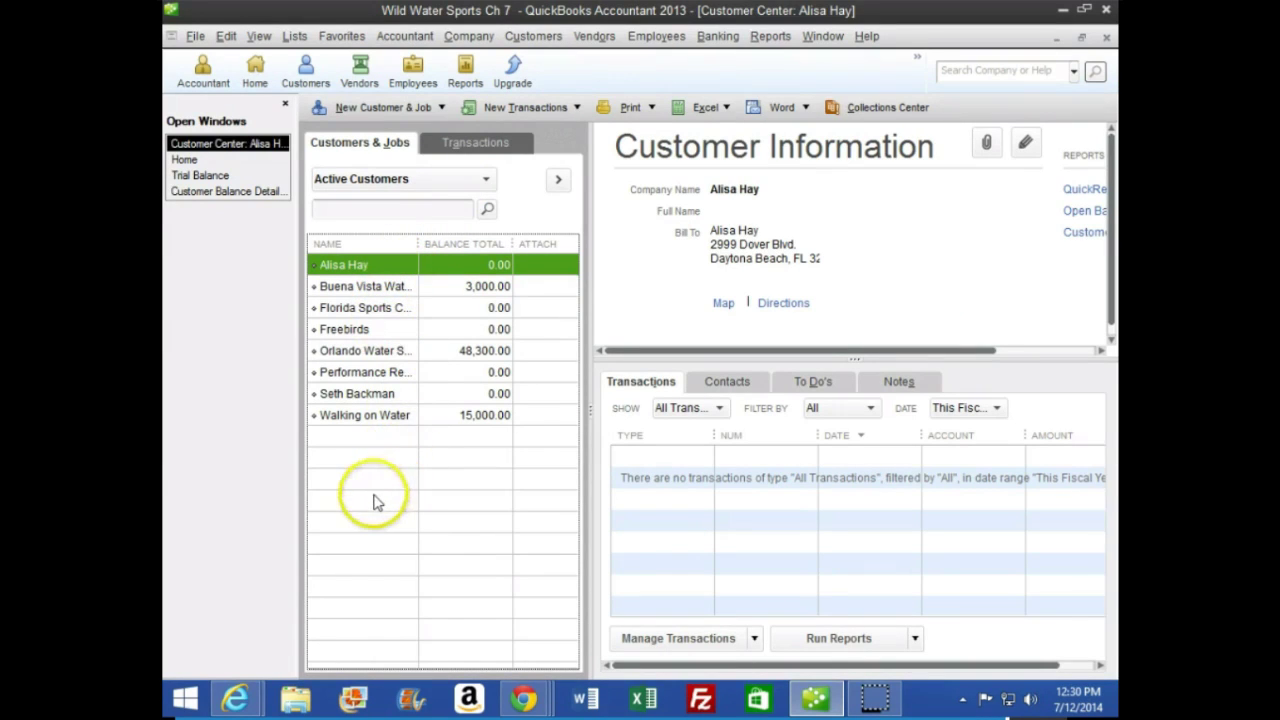
pyautogui.click(729, 457)
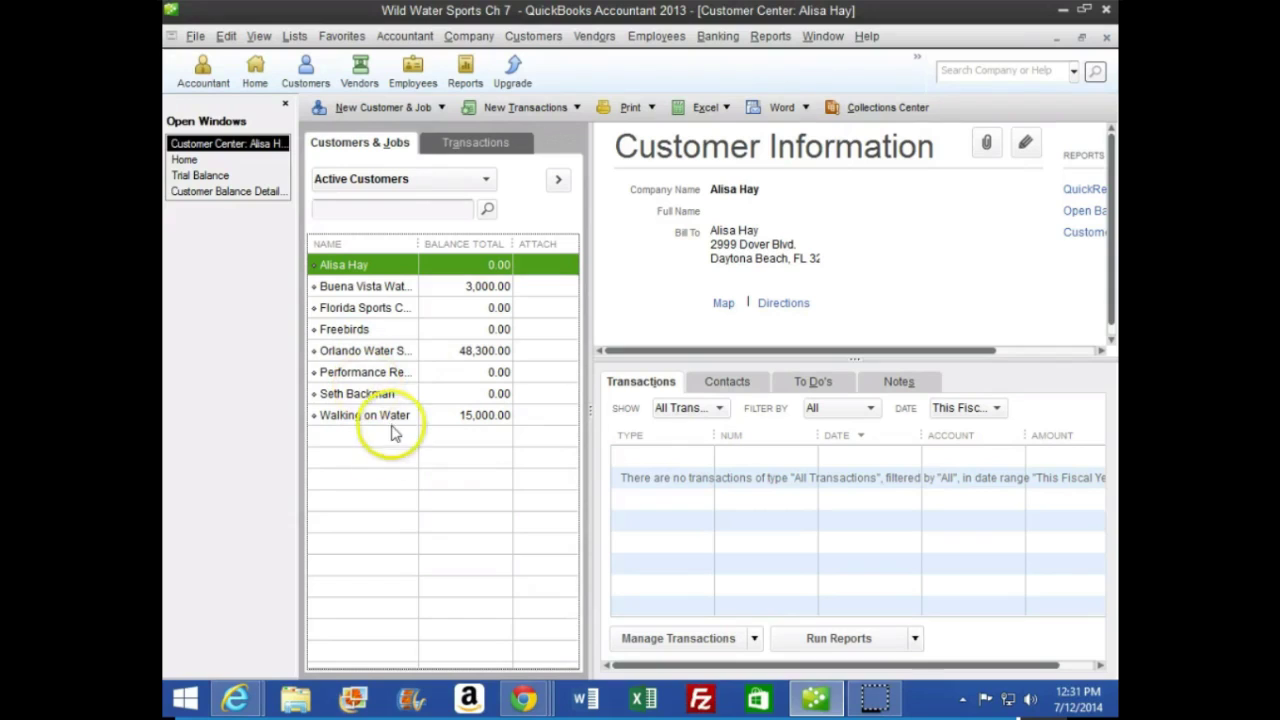
pyautogui.click(378, 316)
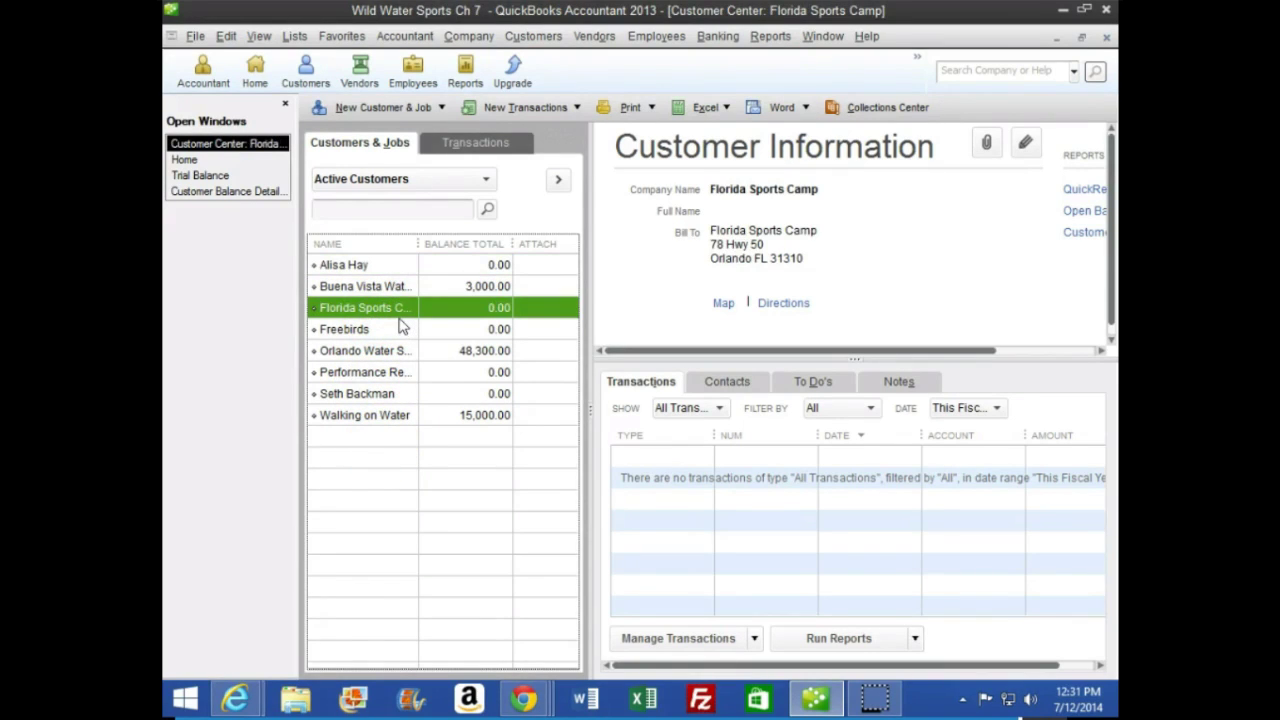
pyautogui.click(396, 314)
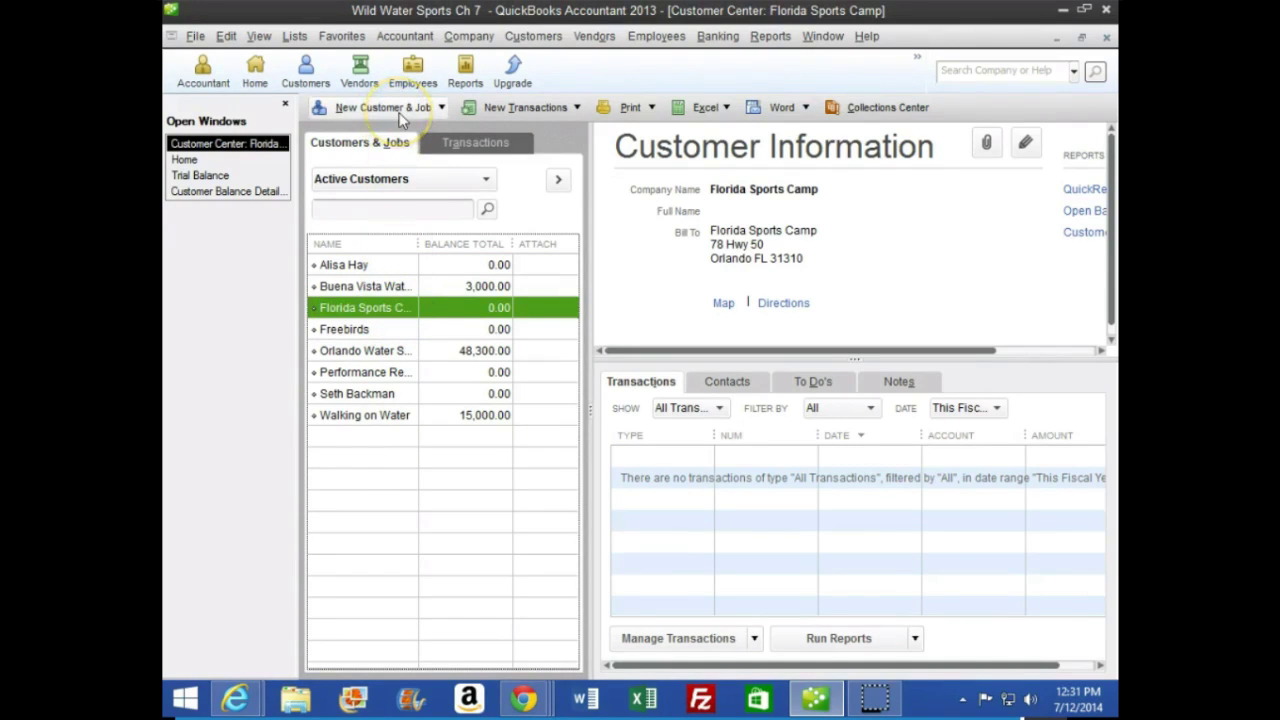
pyautogui.click(400, 110)
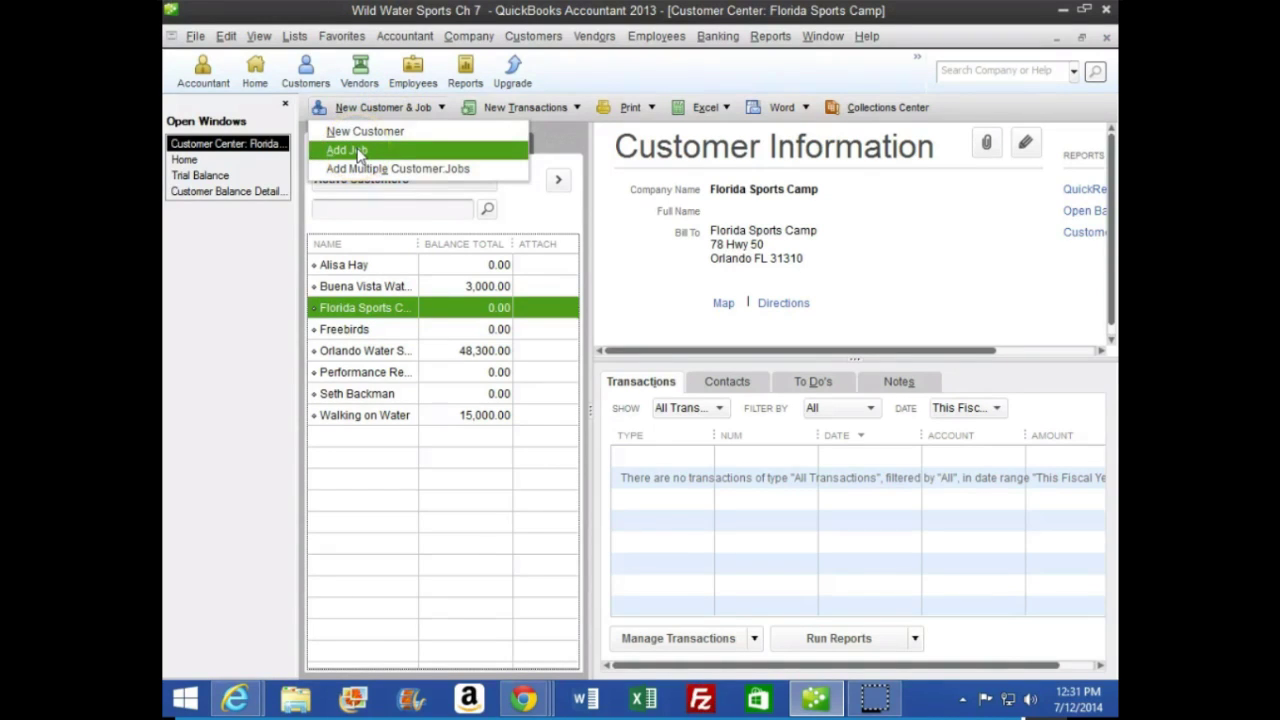
pyautogui.click(370, 313)
pyautogui.click(363, 150)
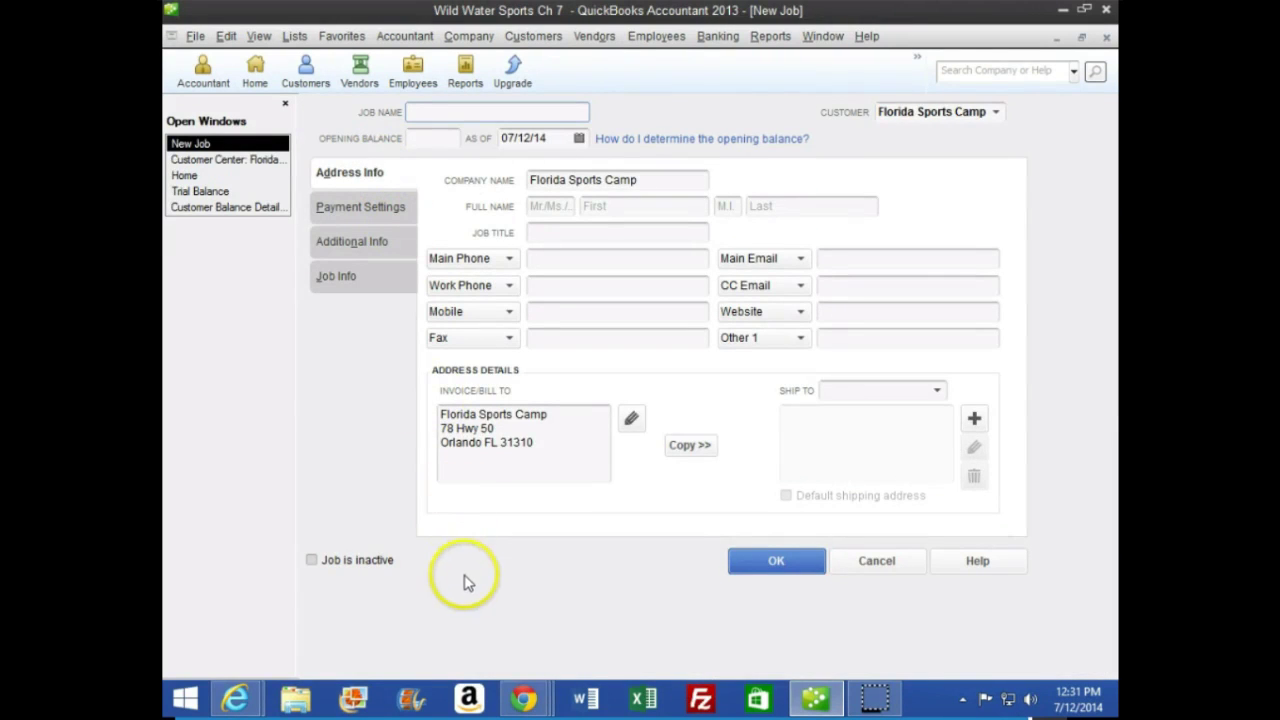
# Look up the job name on textbook page 172, then name the Florida Sports Camp job 50001 in QuickBooks and save it.
pyautogui.moveTo(535, 702)
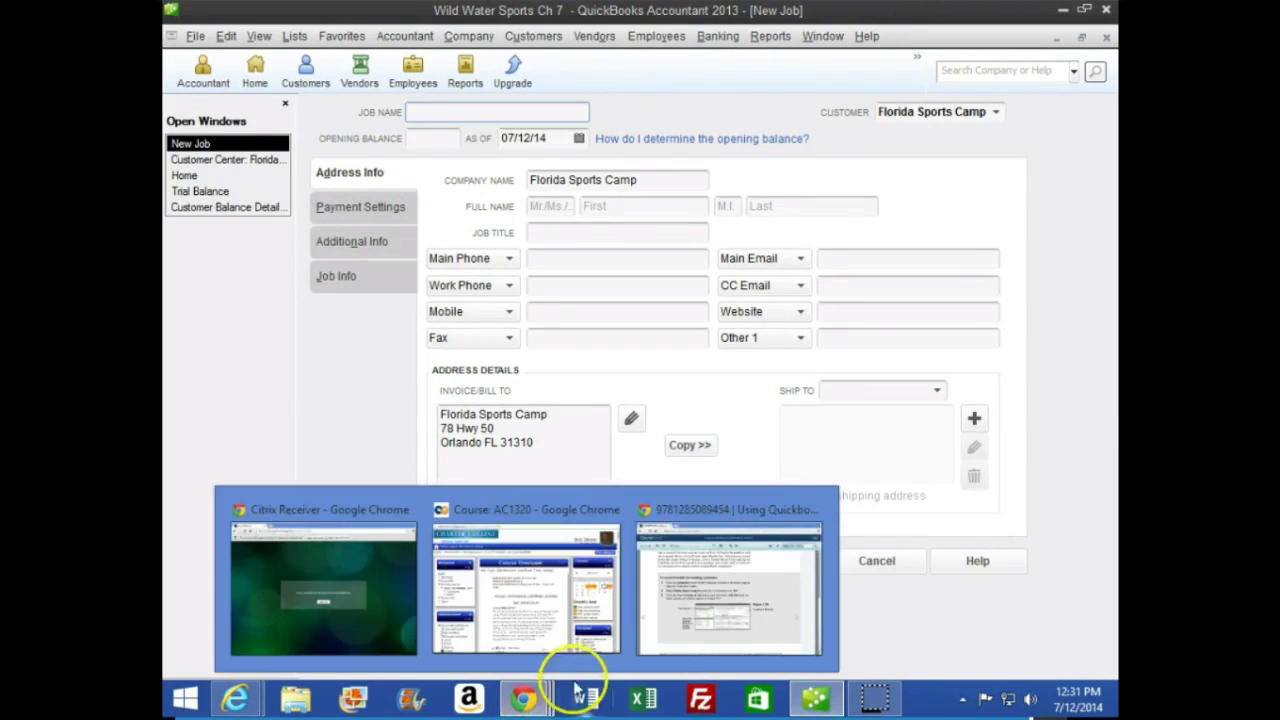
pyautogui.click(790, 565)
pyautogui.click(990, 497)
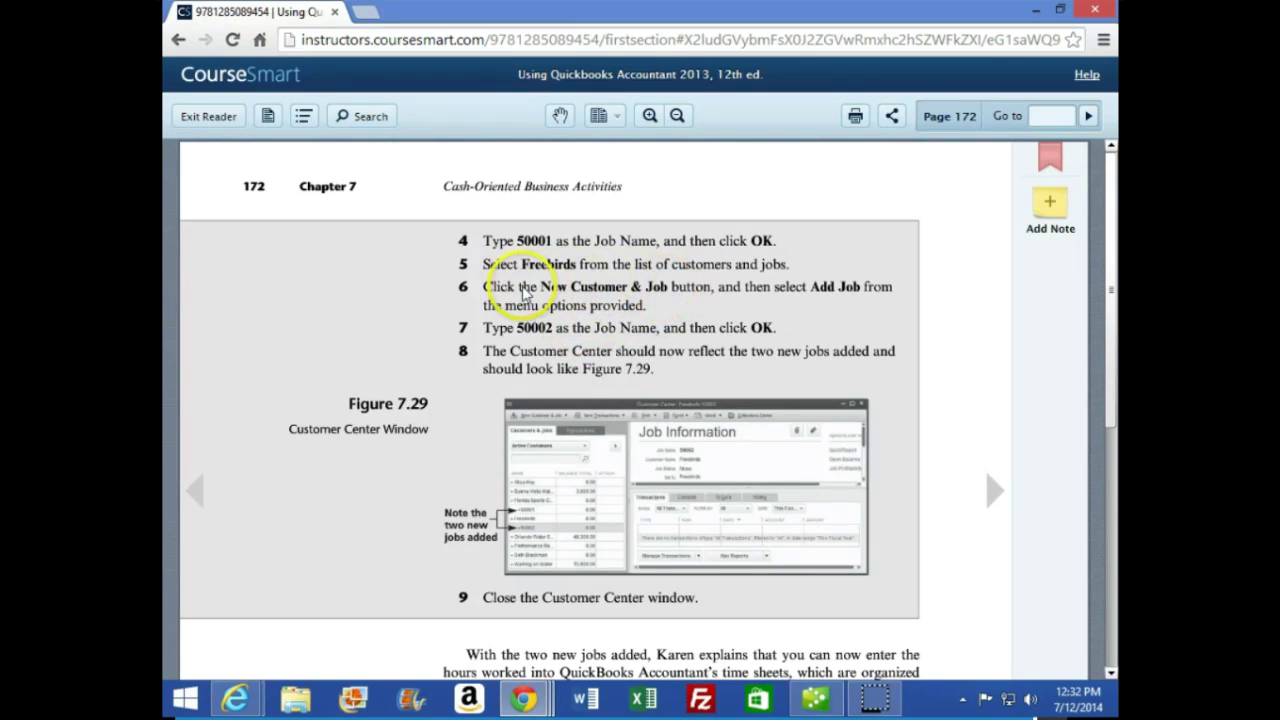
pyautogui.click(760, 700)
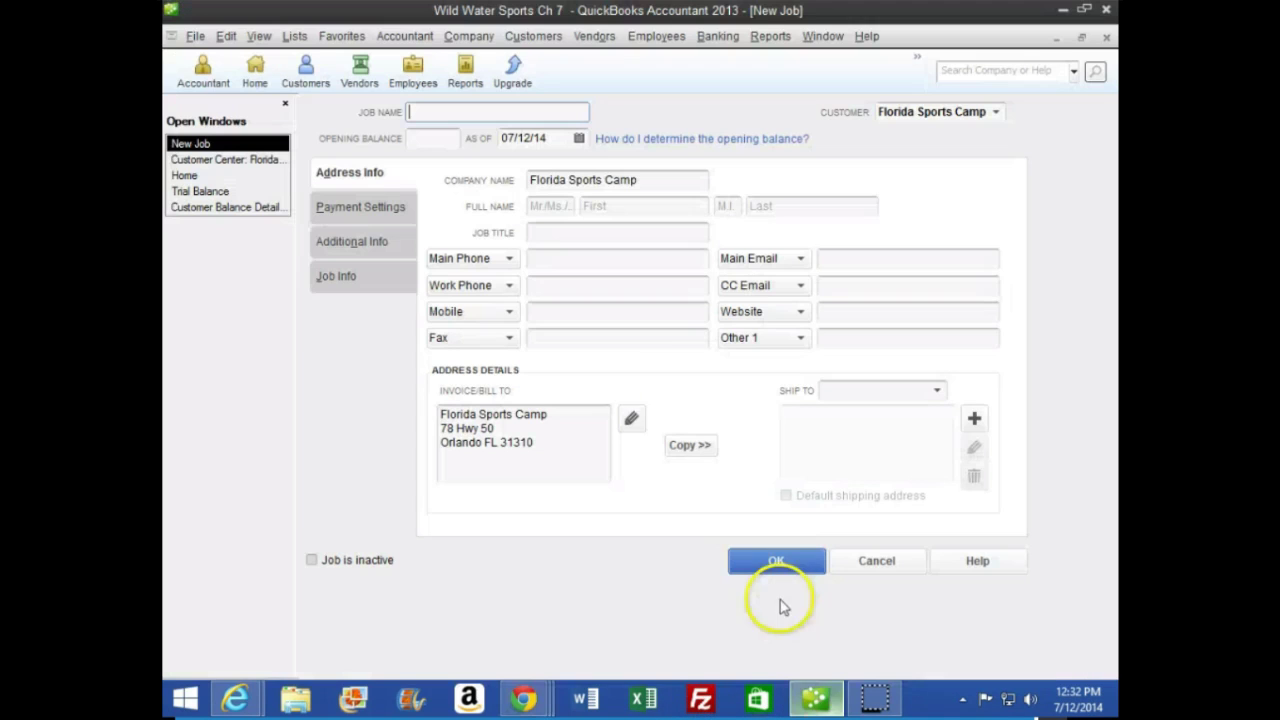
pyautogui.write('50001')
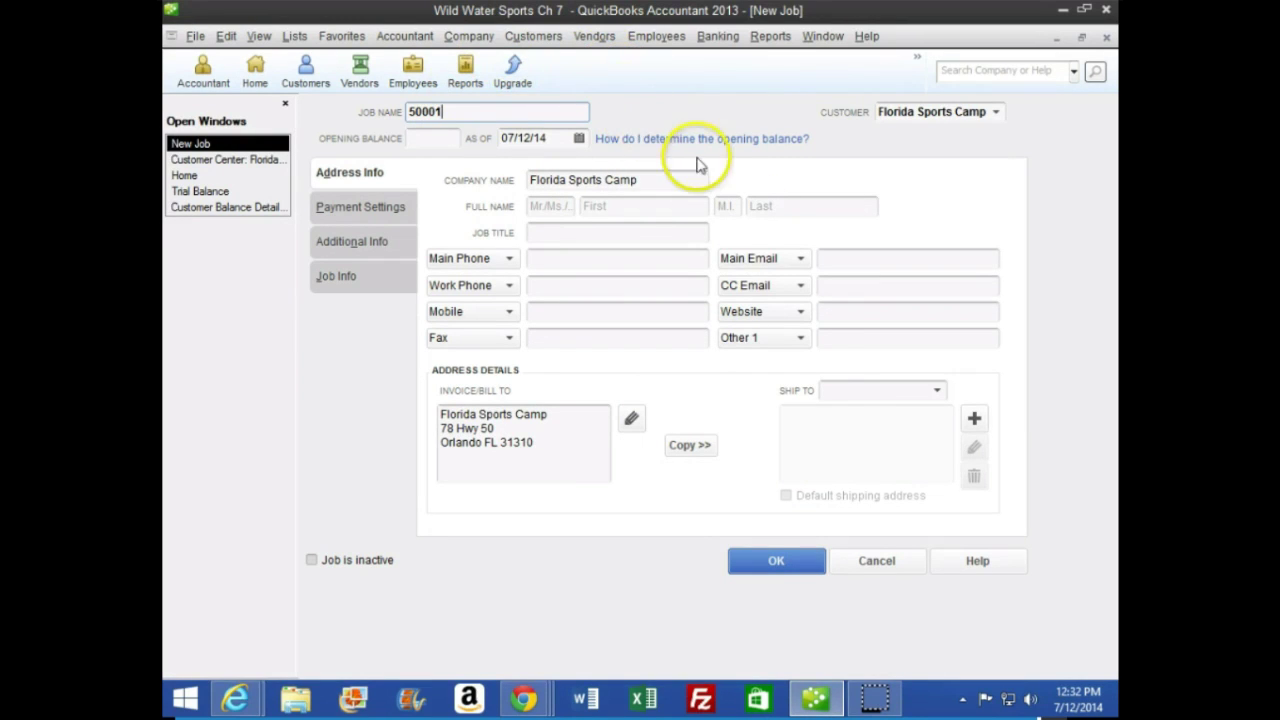
pyautogui.click(790, 568)
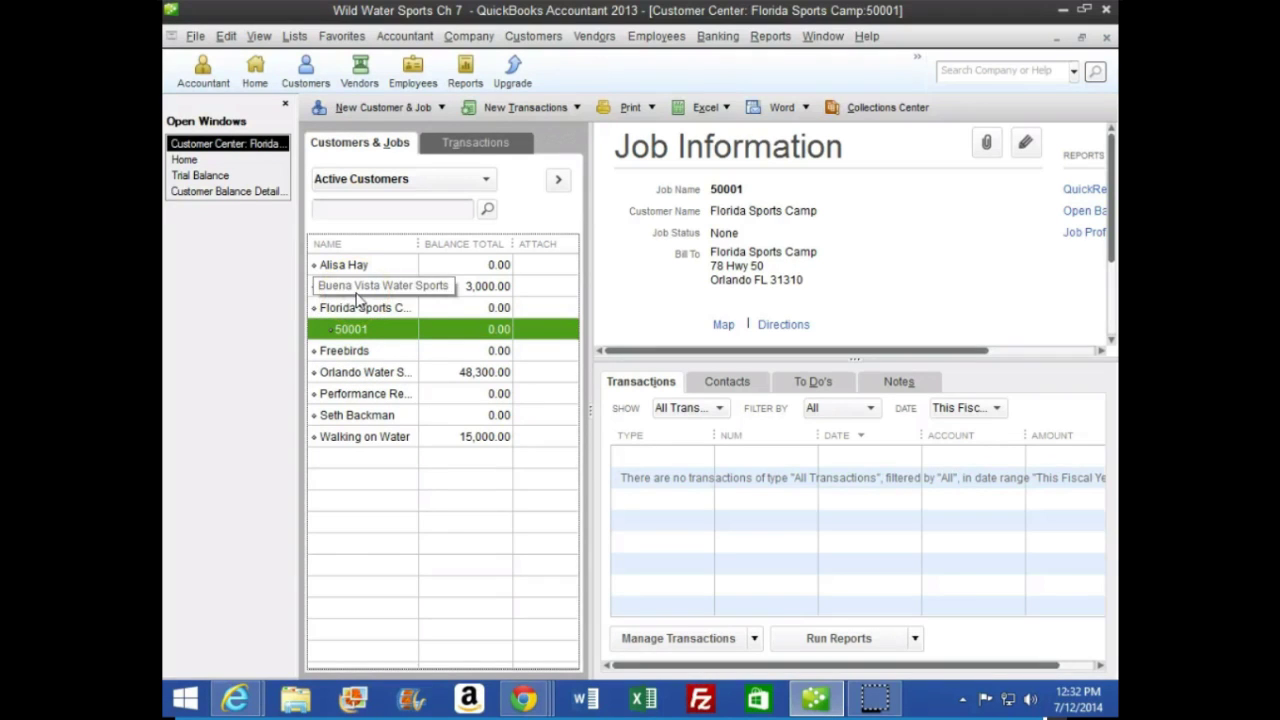
# Select the Freebirds customer, read the remaining job instructions on textbook page 172, and return to QuickBooks.
pyautogui.click(368, 350)
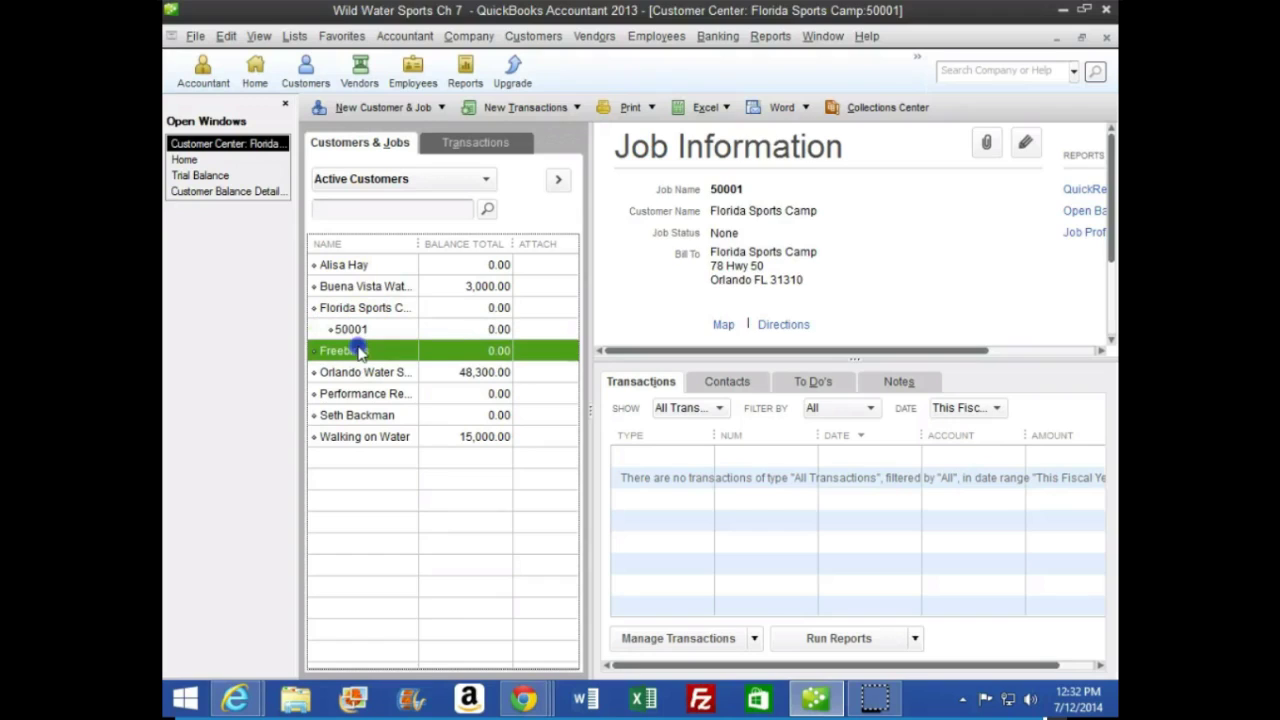
pyautogui.click(527, 695)
pyautogui.click(692, 584)
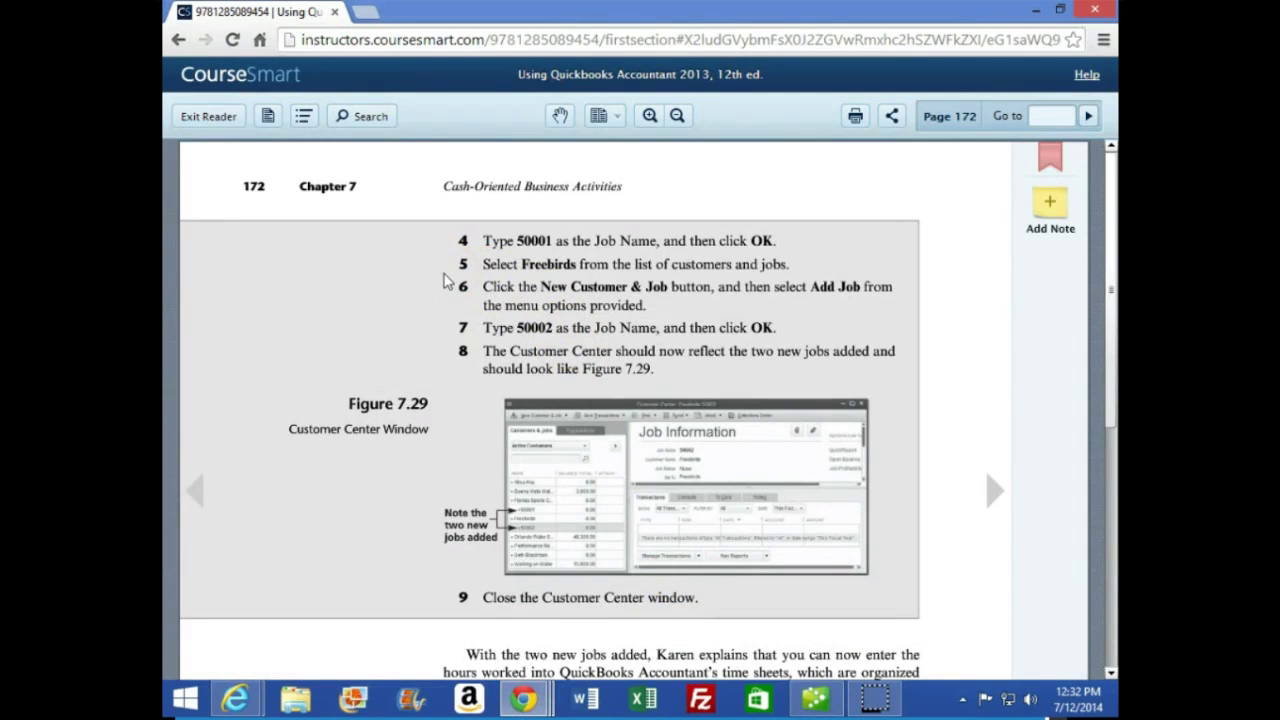
pyautogui.click(463, 300)
pyautogui.click(467, 324)
pyautogui.click(462, 341)
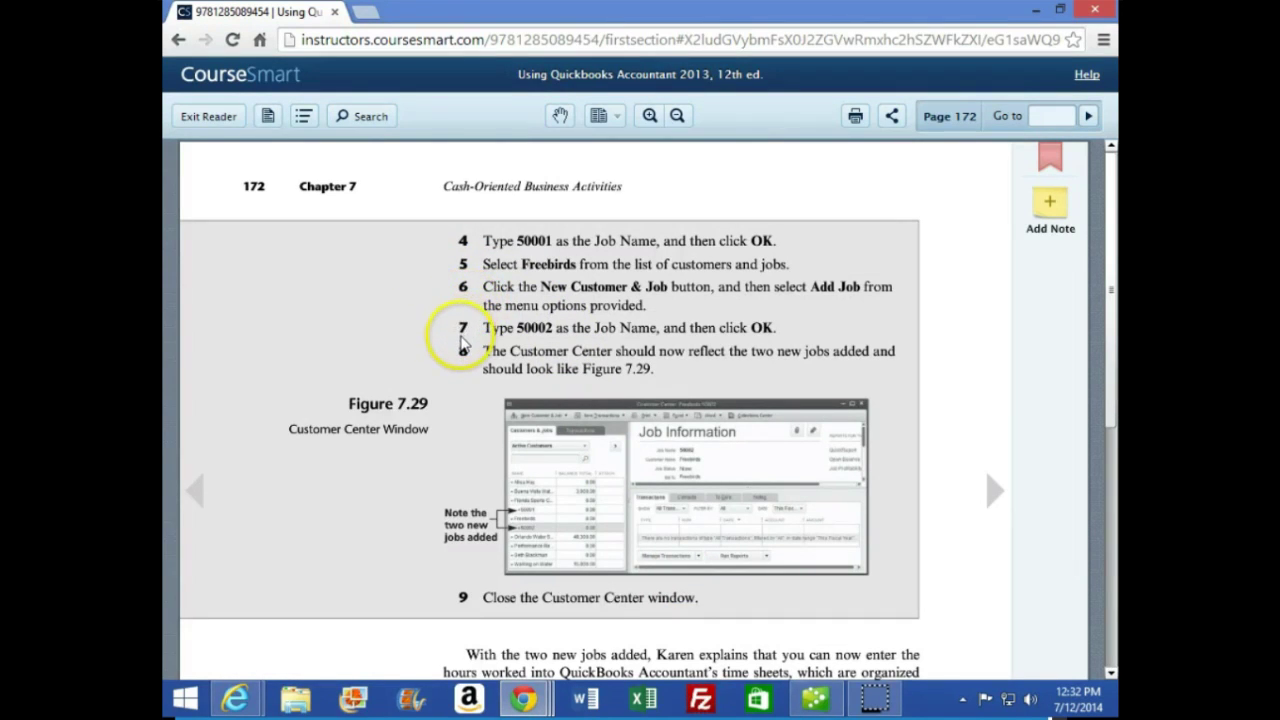
pyautogui.click(464, 351)
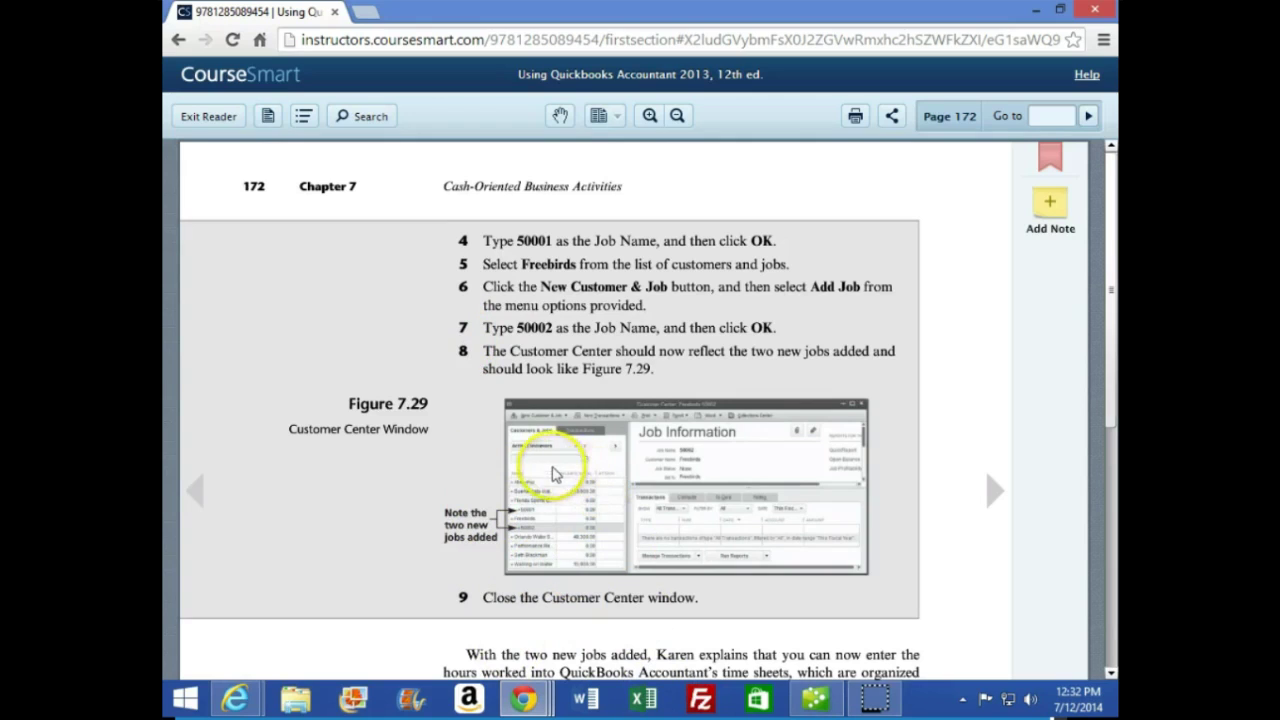
pyautogui.click(817, 695)
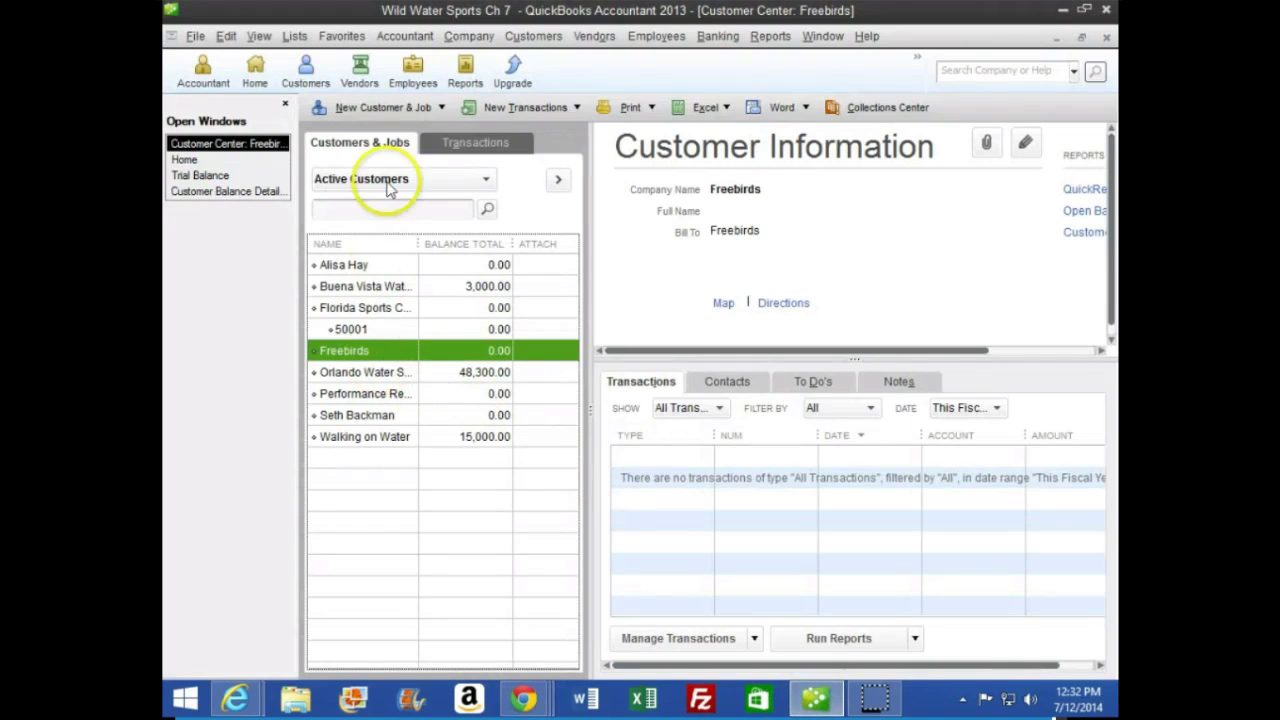
# Add a job named 50002 for Freebirds and save it.
pyautogui.click(370, 108)
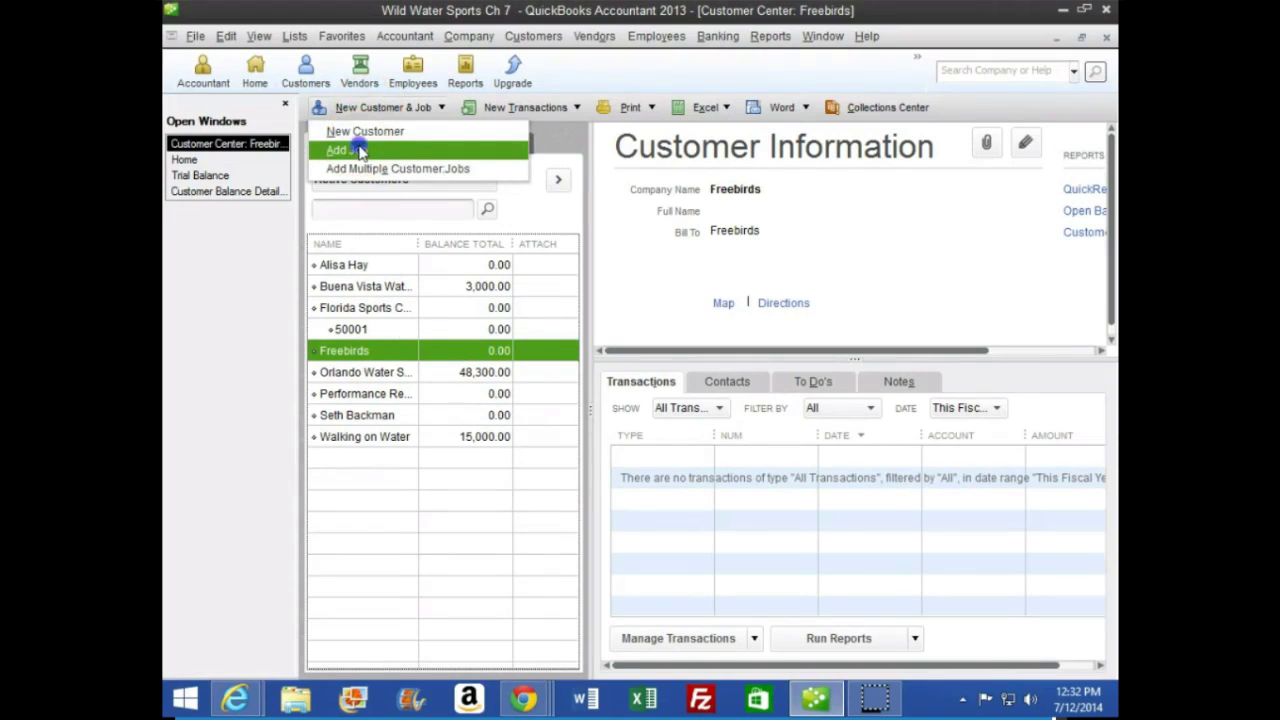
pyautogui.click(348, 150)
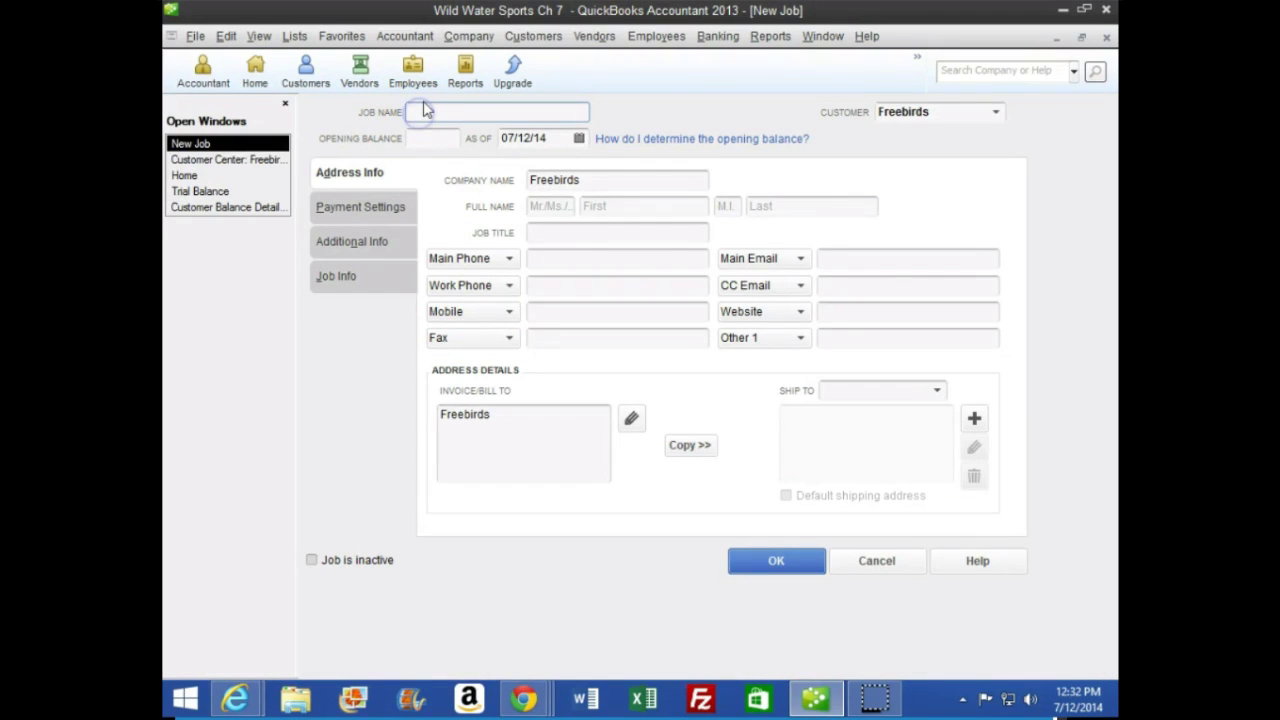
pyautogui.write('5')
pyautogui.click(777, 560)
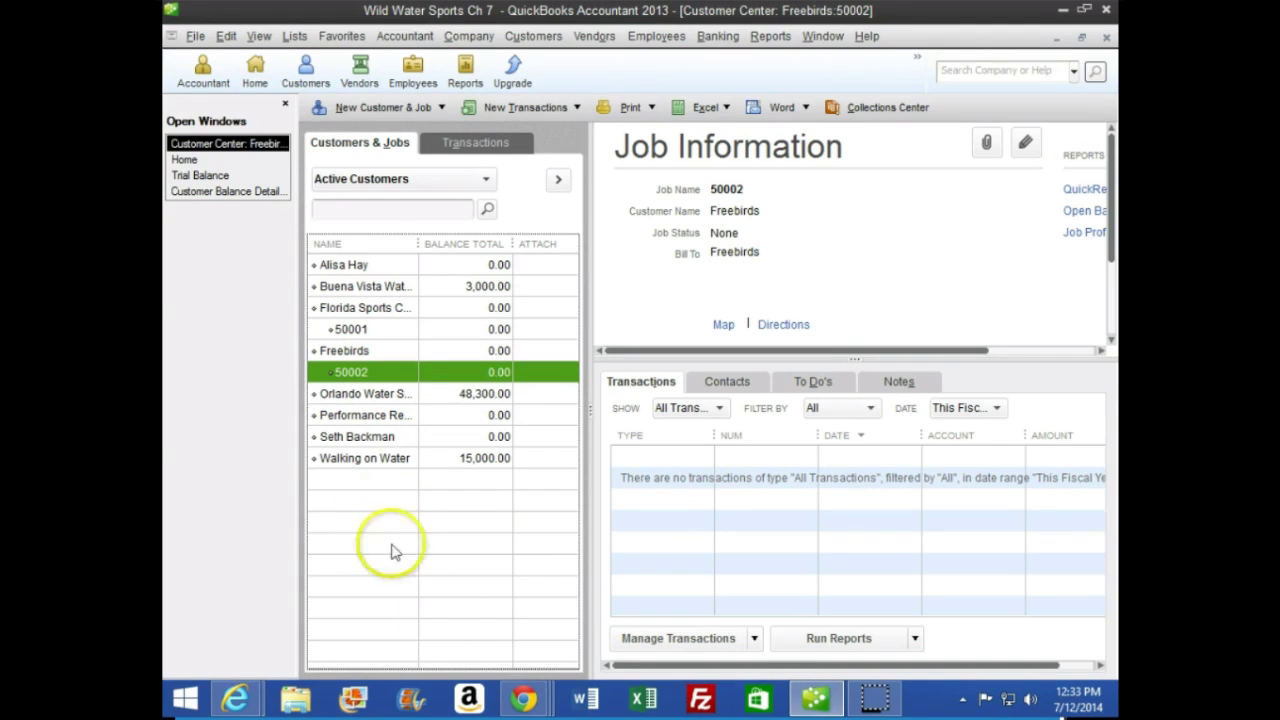
# Consult textbook page 172 for the instructions on completing the weekly time sheets for January.
pyautogui.click(524, 698)
pyautogui.click(712, 578)
pyautogui.scroll(-5, 475, 514)
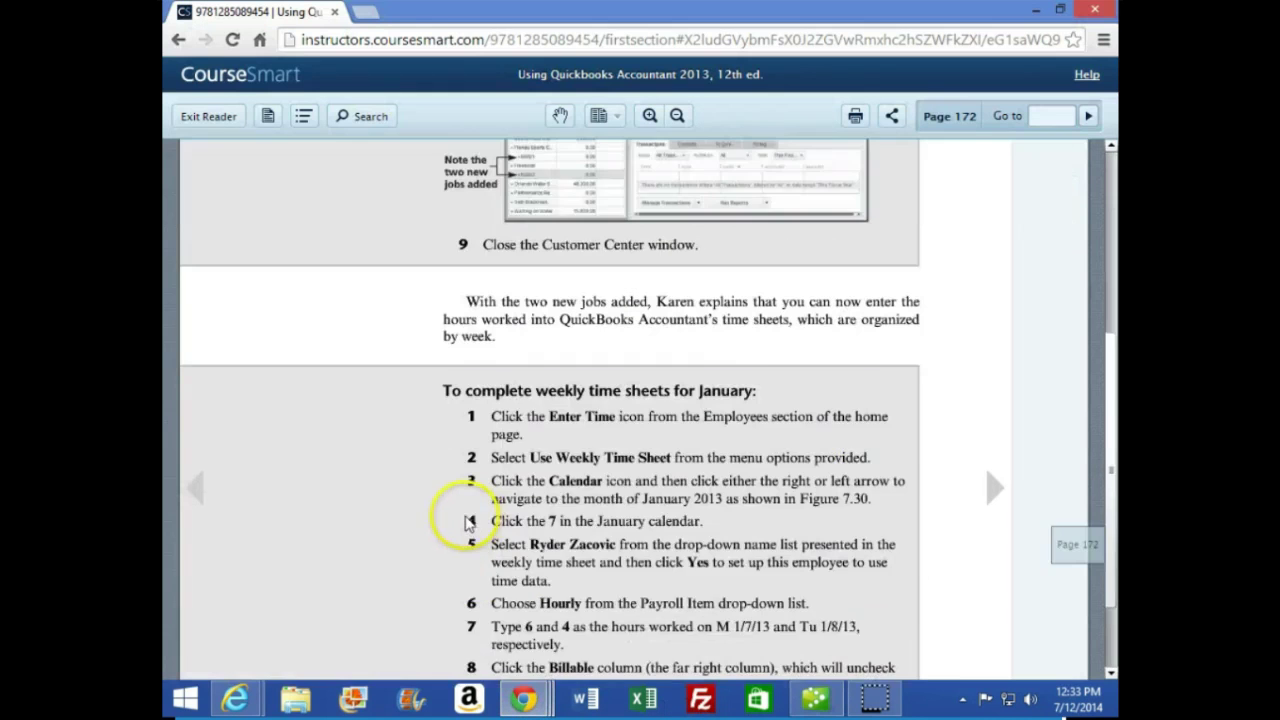